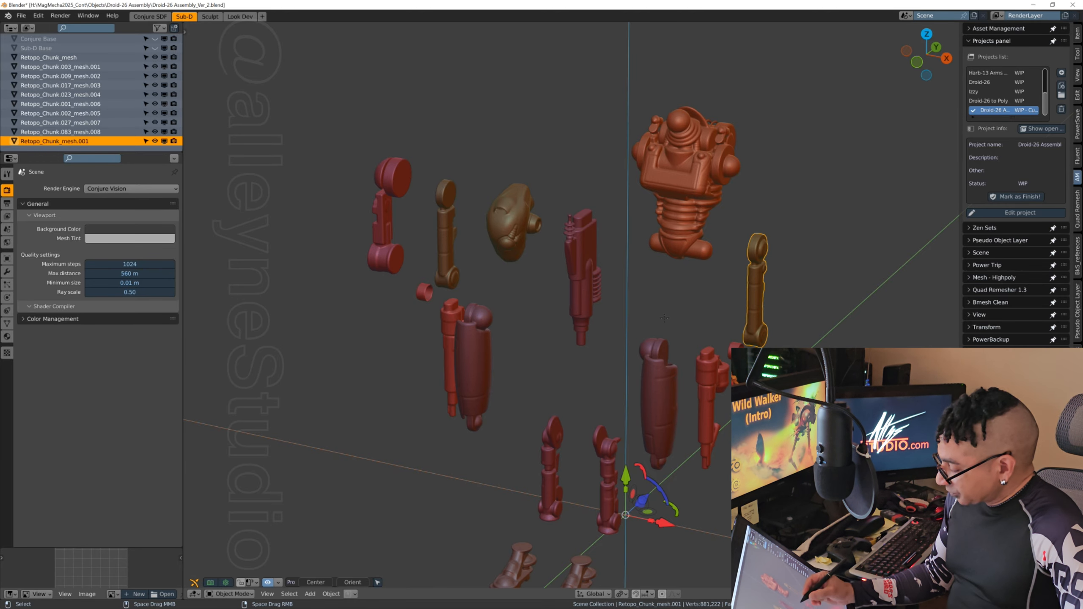
Step: Examine the exploded droid parts from several angles and check whether the two olive limb pieces are separate objects
middle_drag(668, 312, 644, 378)
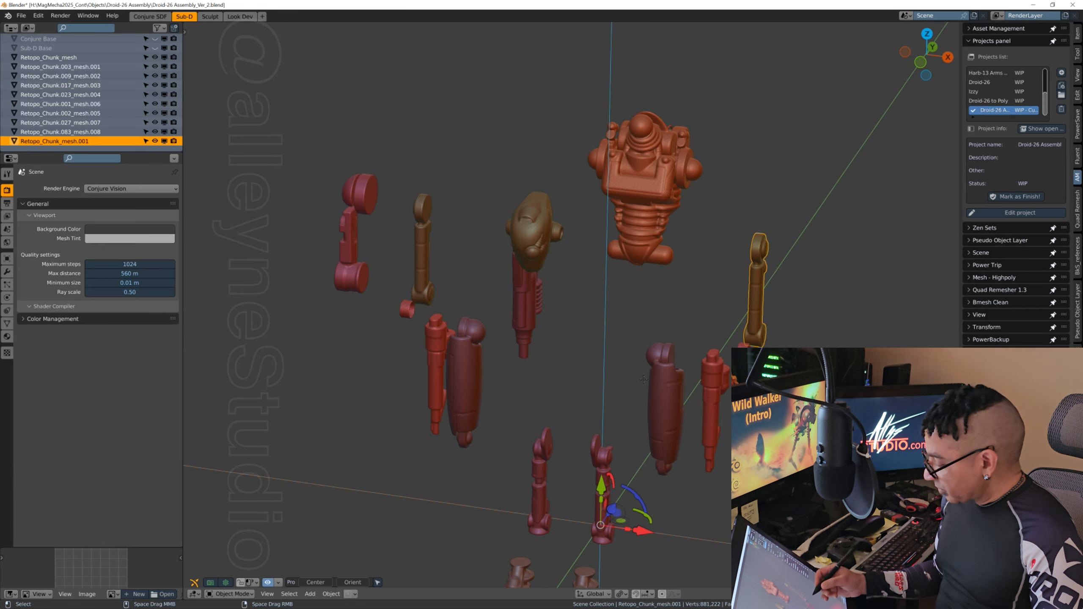
middle_drag(682, 362, 707, 362)
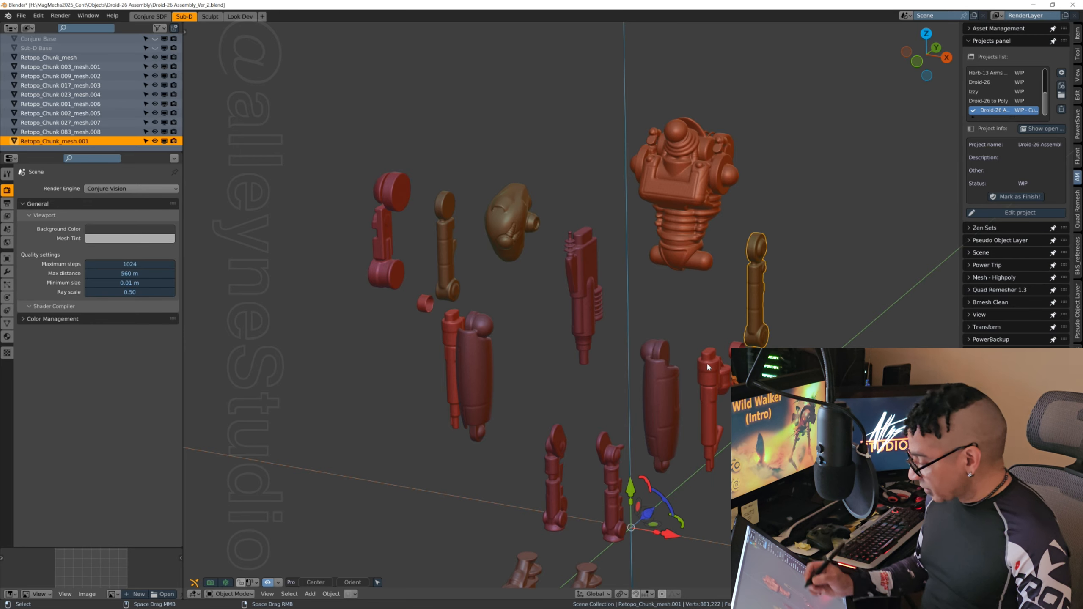
middle_drag(706, 362, 664, 371)
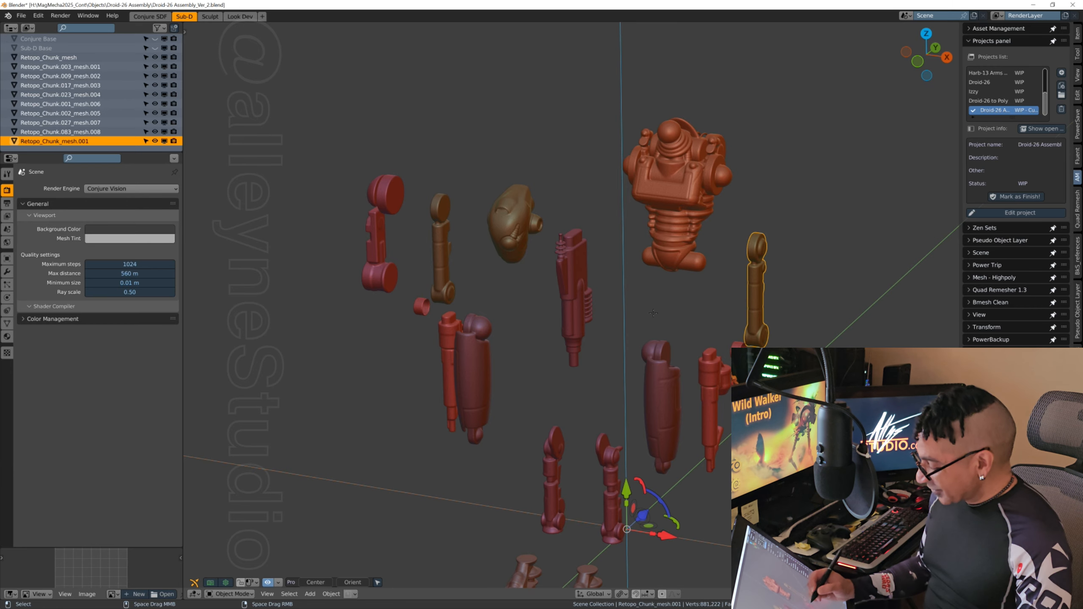
shift+middle_drag(694, 371, 649, 372)
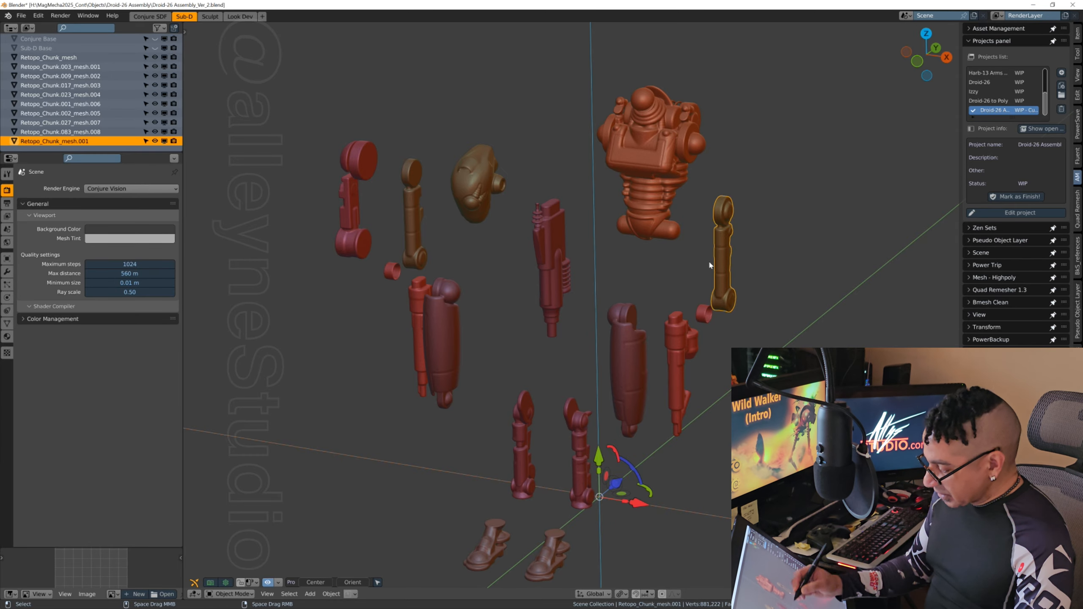
click(413, 223)
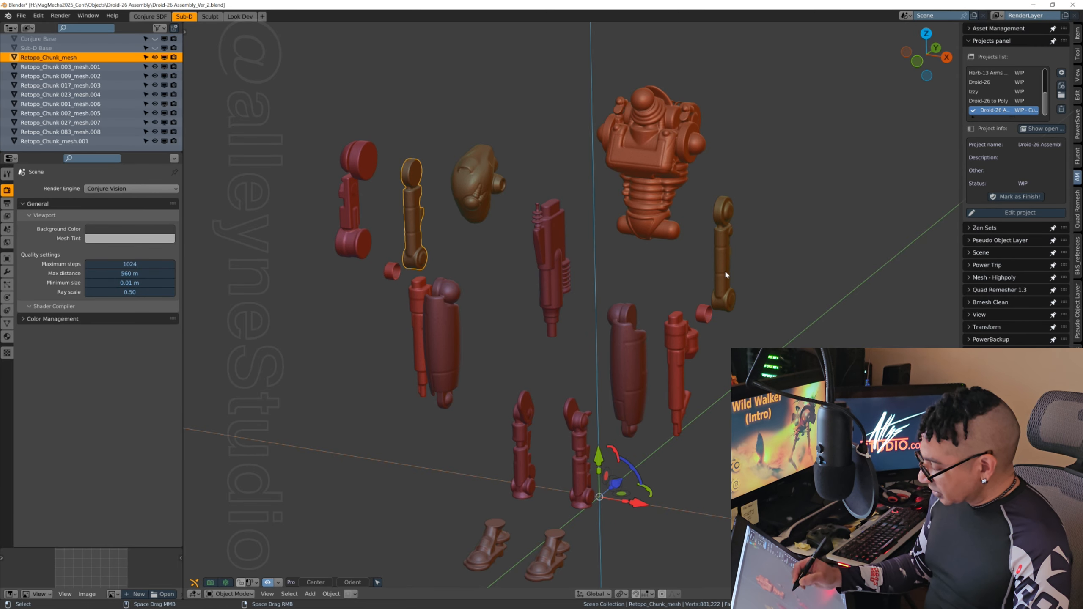
click(722, 280)
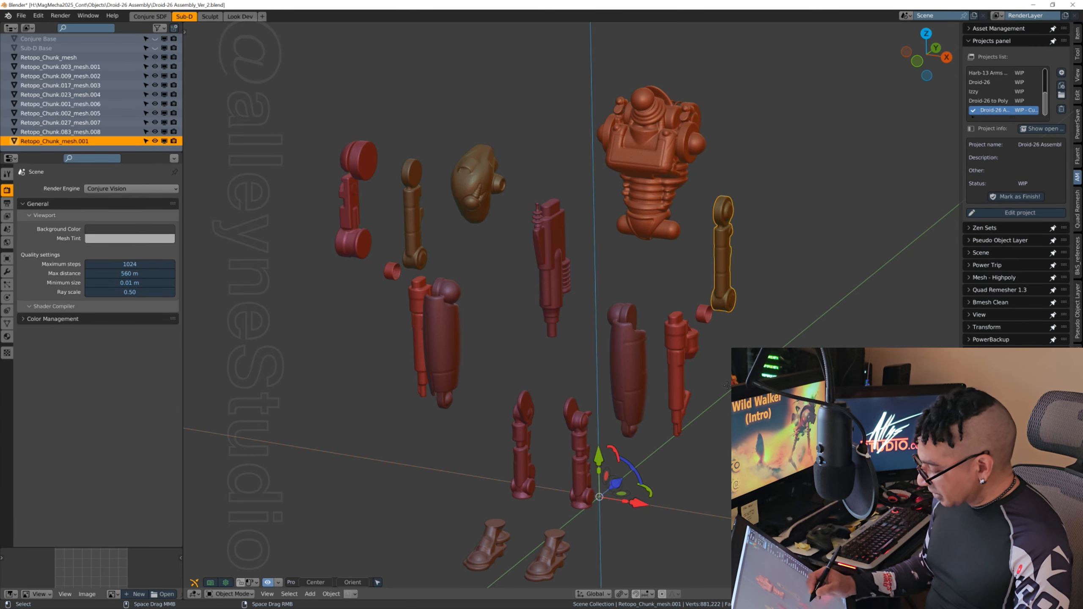
middle_drag(726, 385, 690, 411)
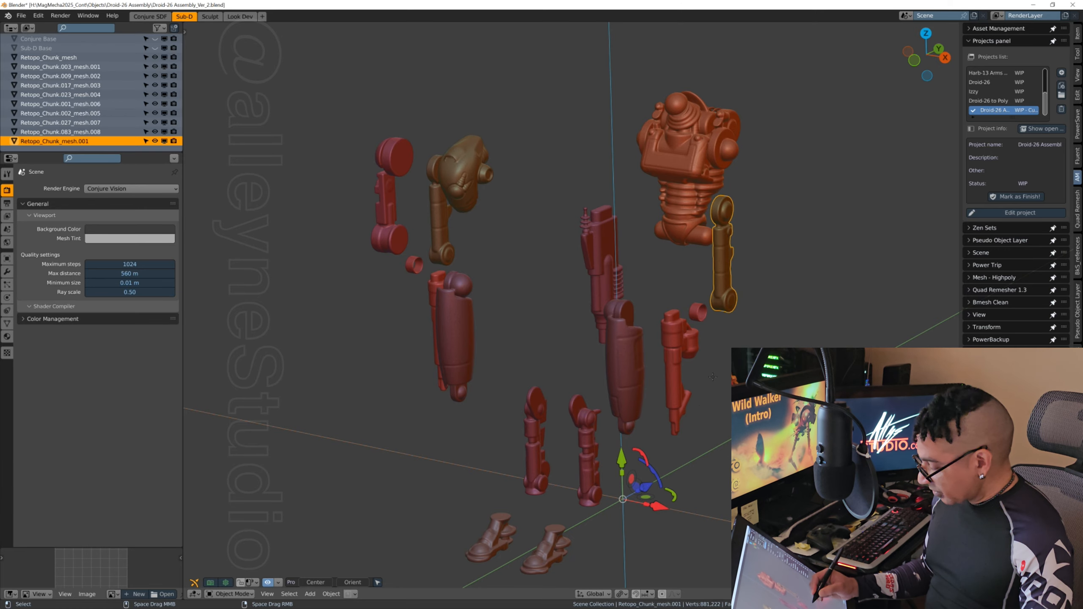
scroll(712, 376, up, 2)
scroll(672, 372, down, 2)
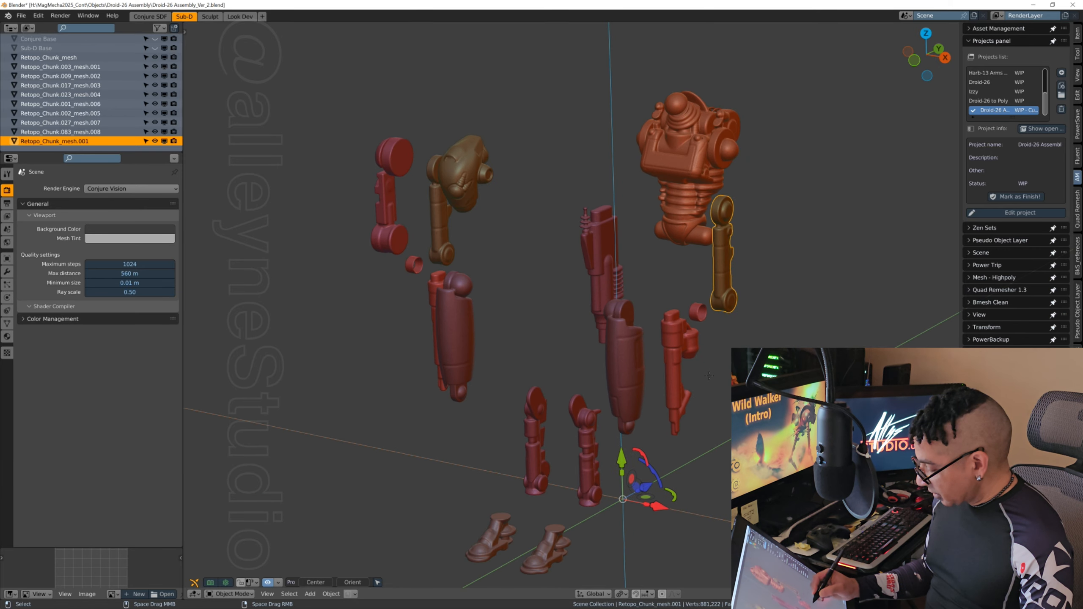
Step: Separate the linked geometry of the +X-side forearm from Retopo_Chunk.003_mesh.001 by selection, then select the new piece in Object Mode
click(672, 373)
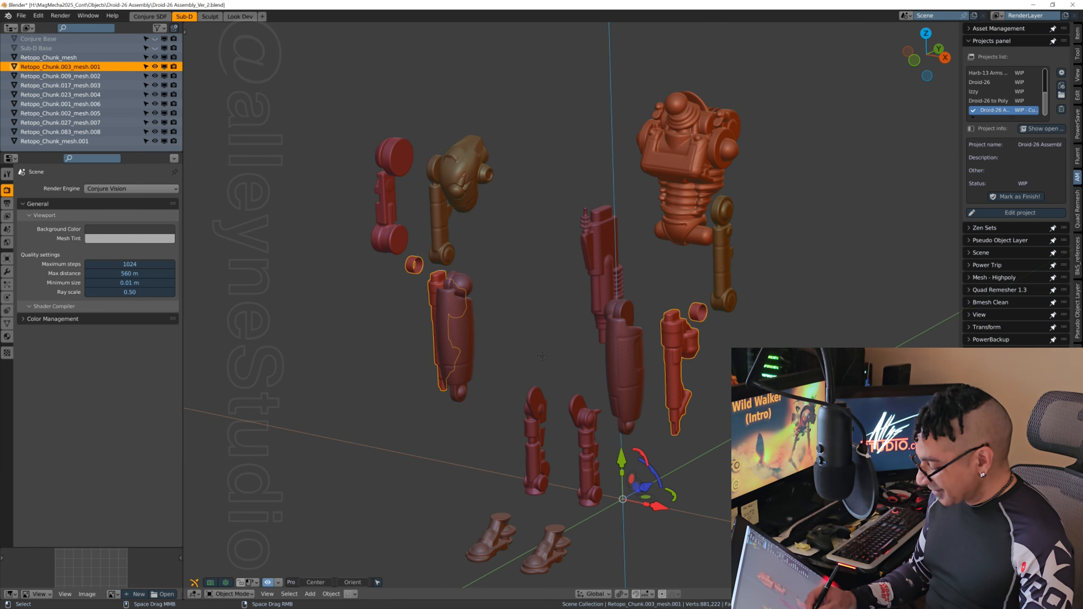
middle_drag(541, 356, 539, 361)
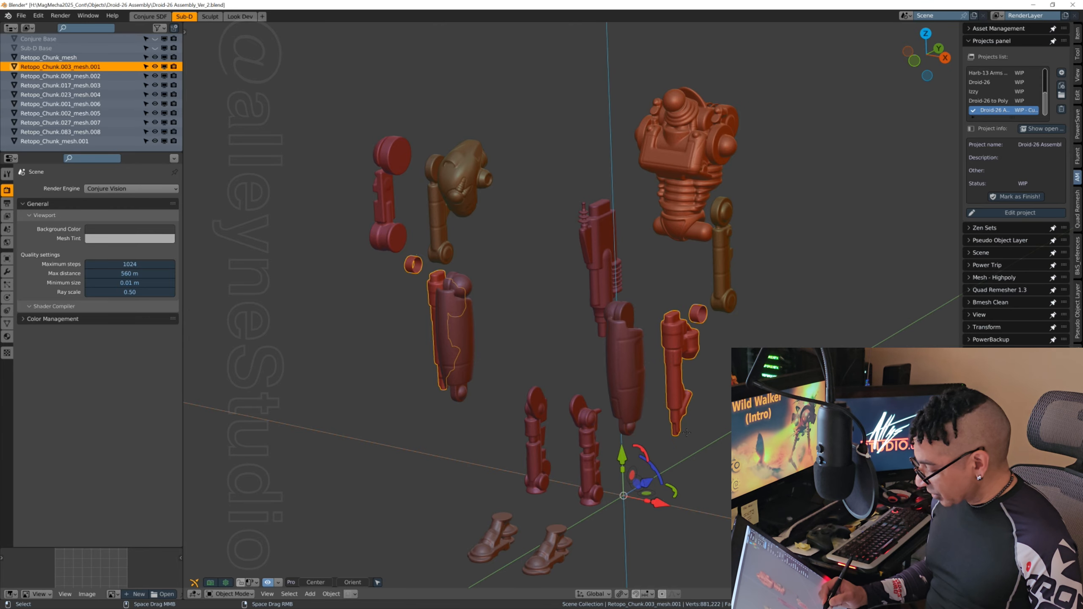
key(Tab)
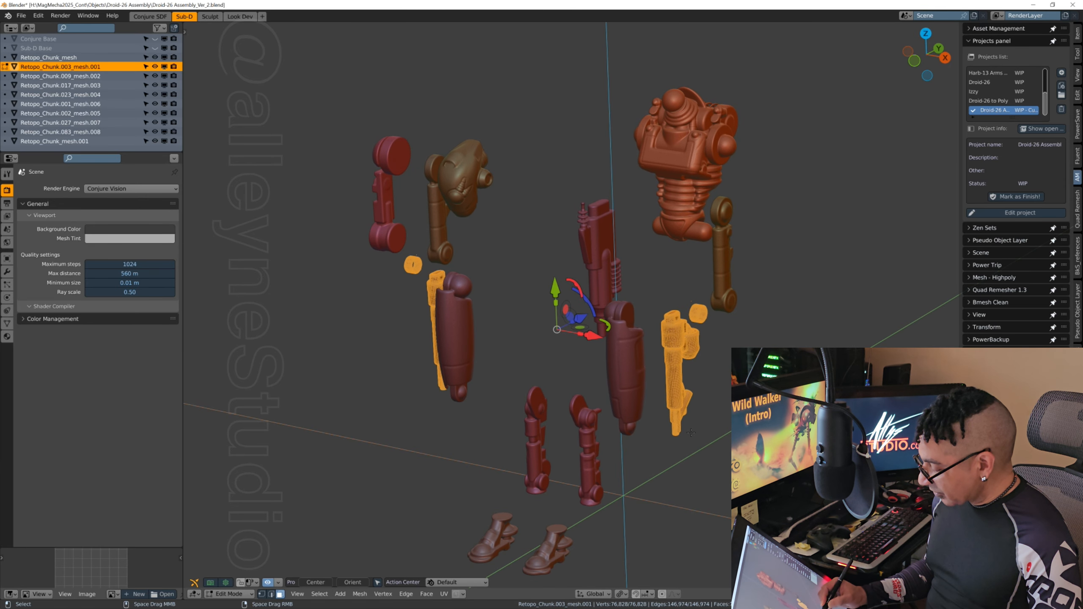
key(alt+a)
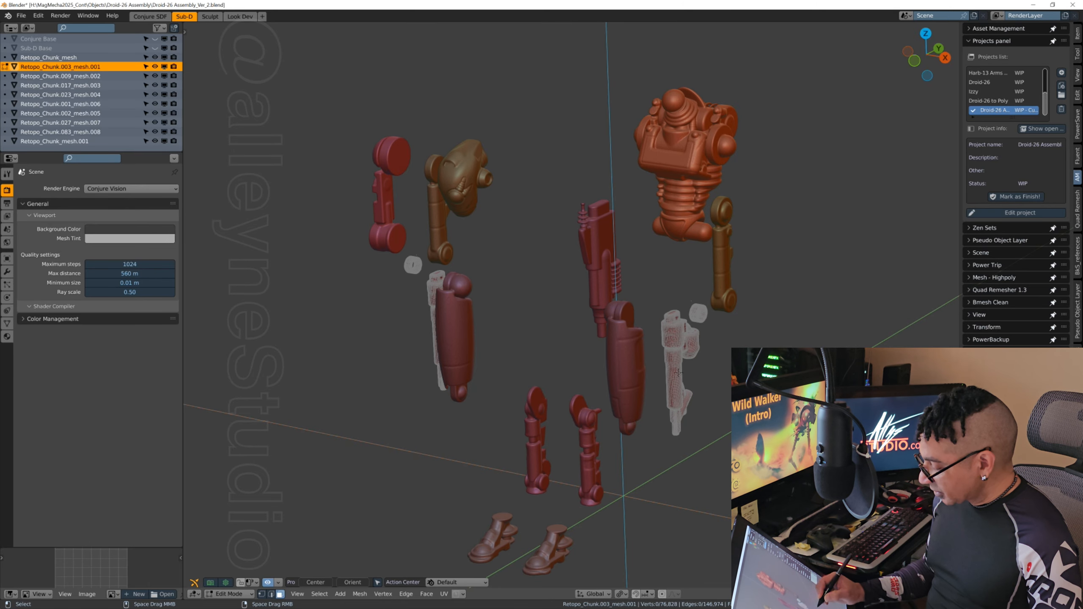
click(674, 380)
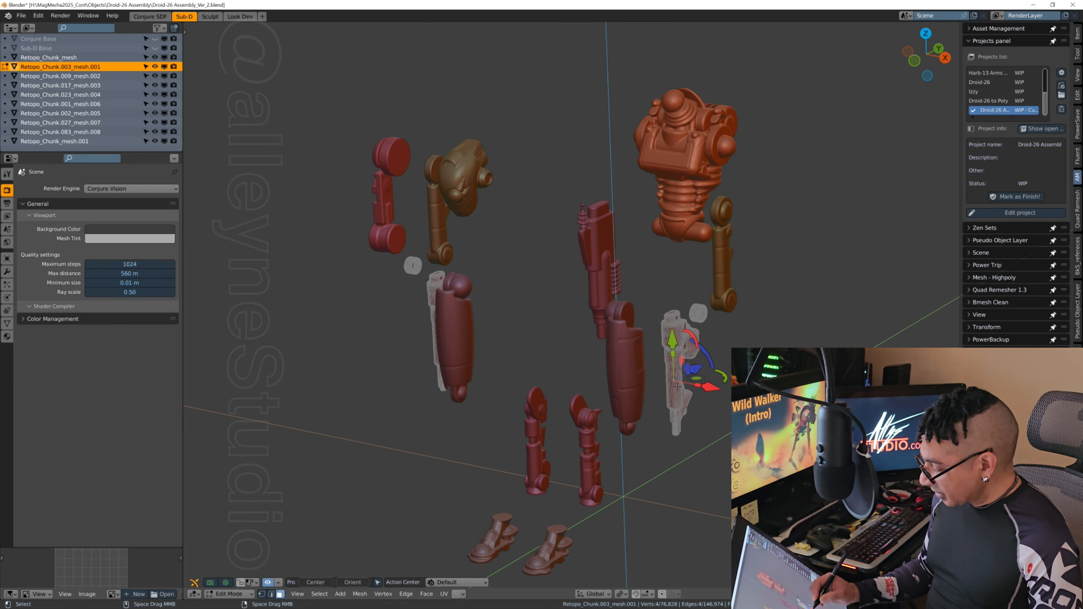
key(ctrl+l)
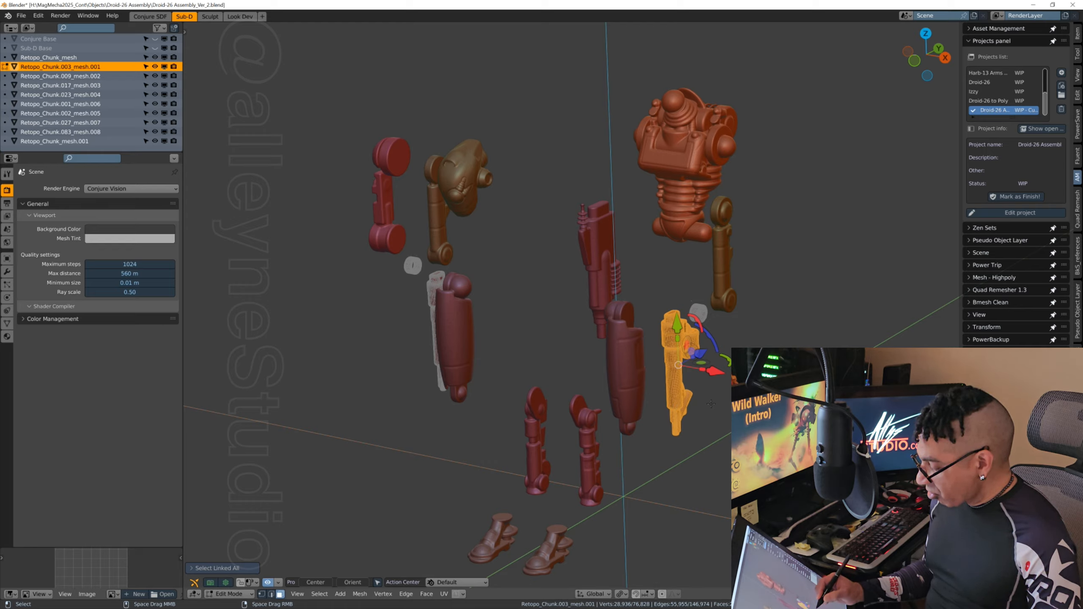
key(p)
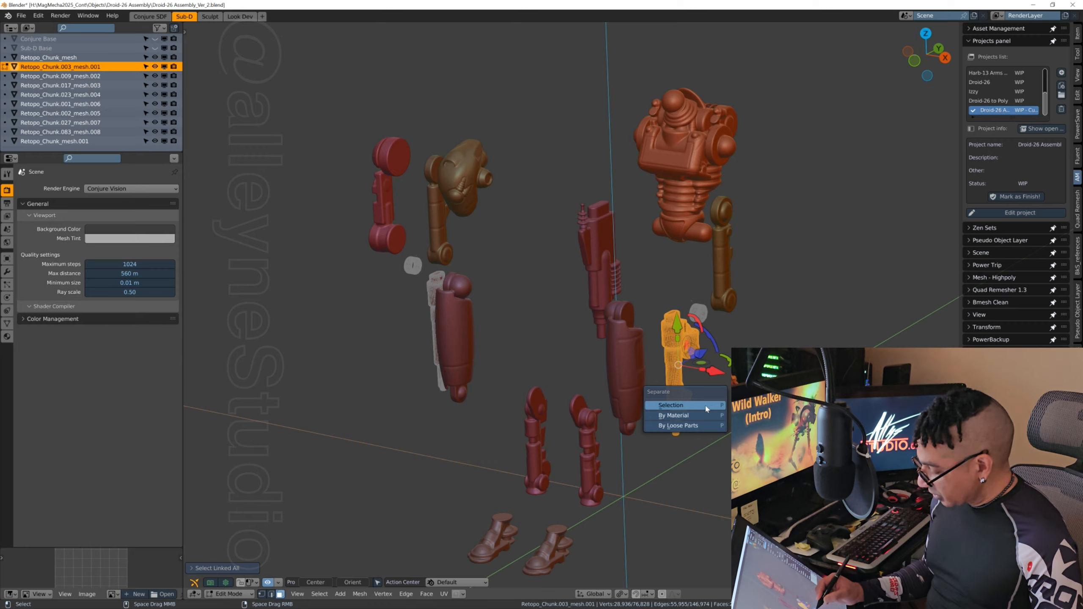
click(705, 407)
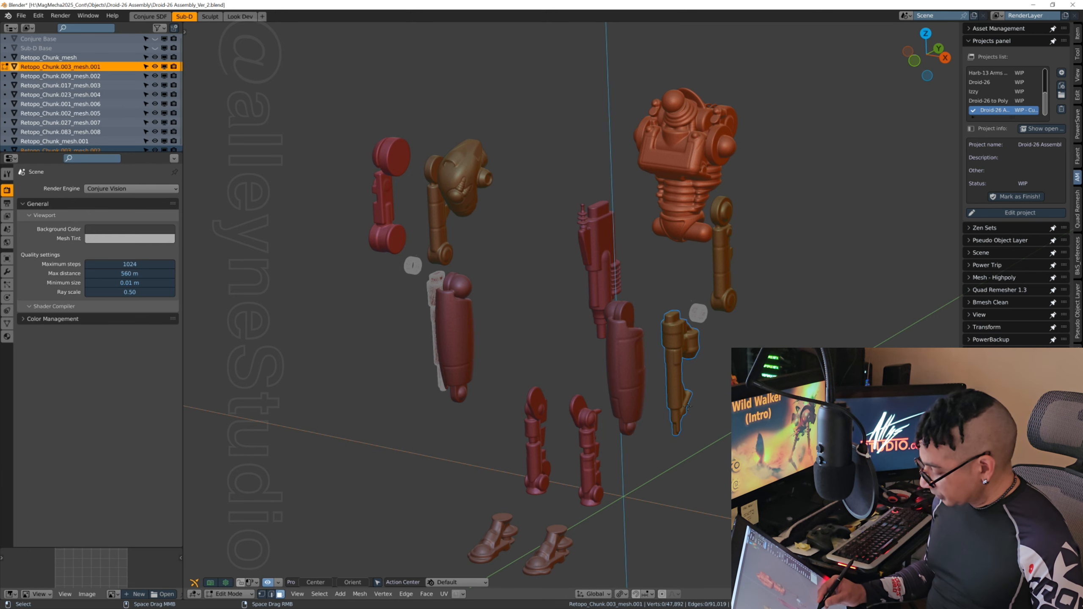
key(Tab)
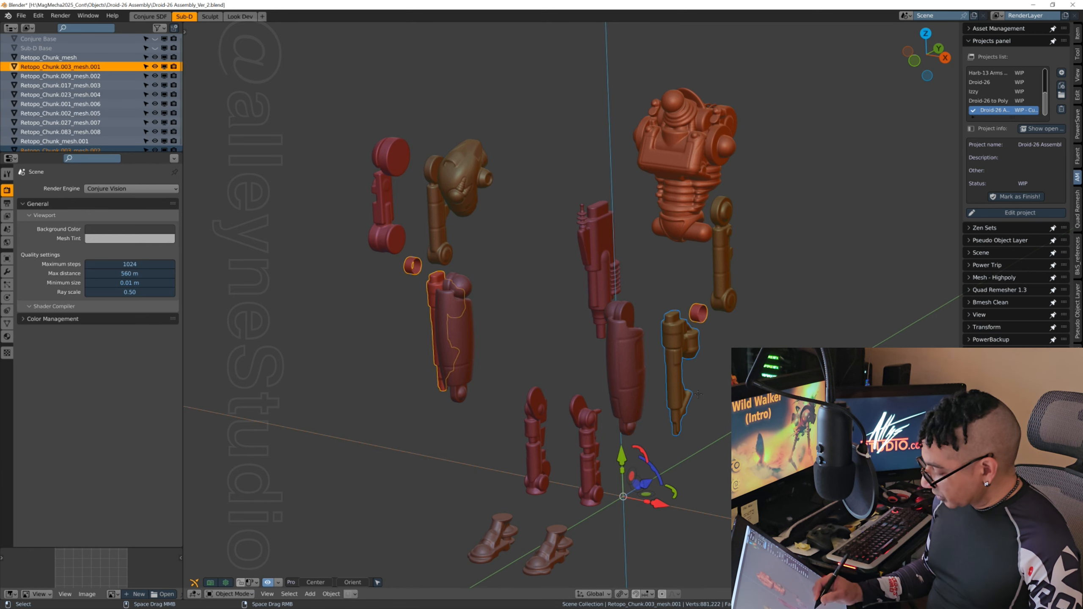
middle_drag(713, 384, 682, 398)
click(674, 394)
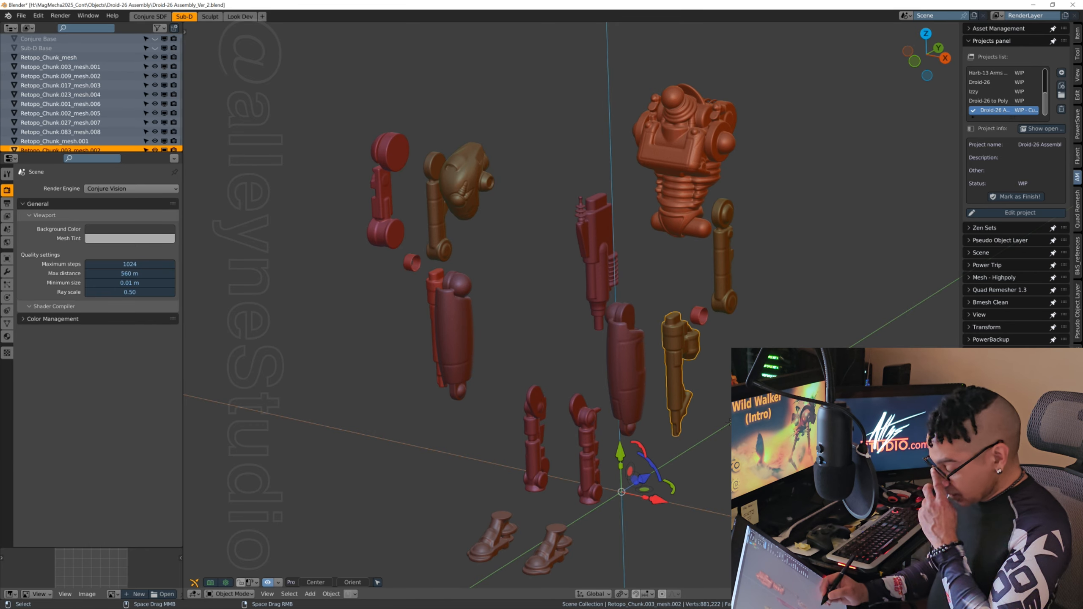
Step: Examine the lower legs and the pair of feet up close
middle_drag(688, 385, 537, 400)
middle_drag(697, 422, 714, 327)
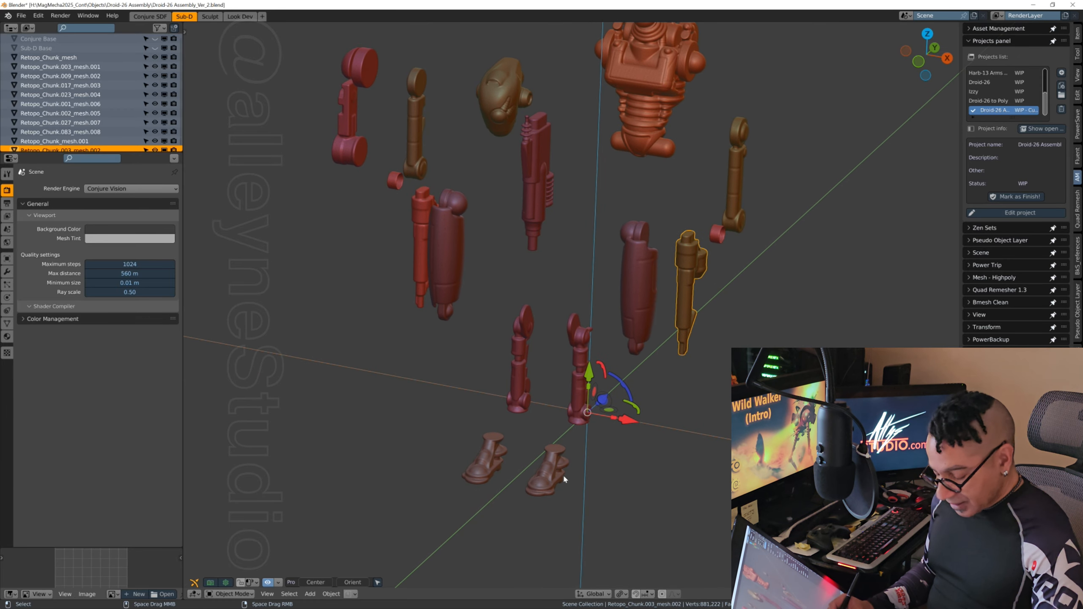
scroll(563, 479, up, 3)
middle_drag(653, 484, 615, 395)
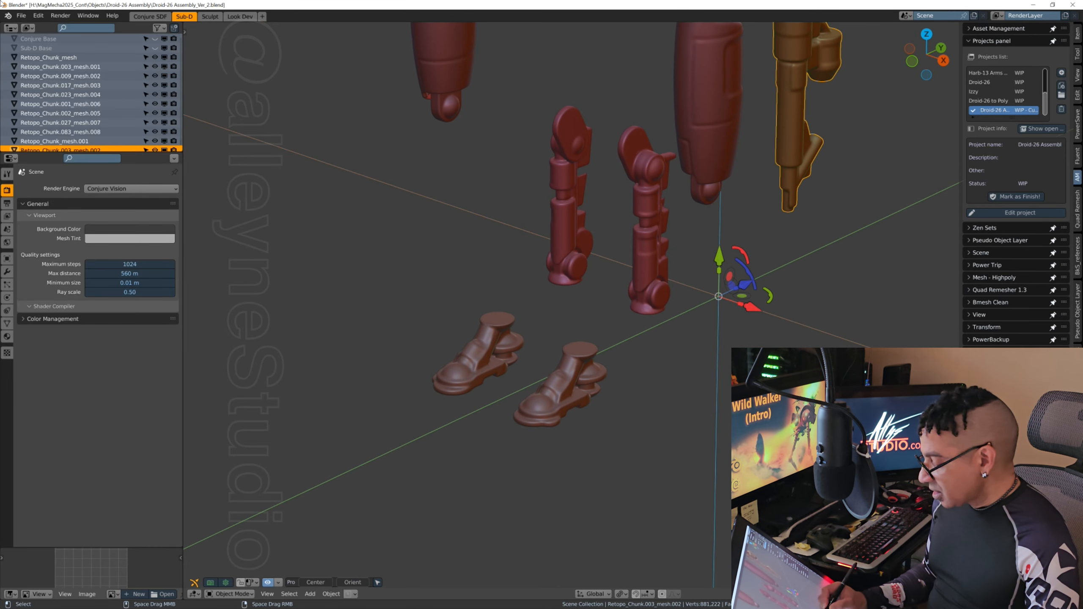
middle_drag(648, 353, 689, 429)
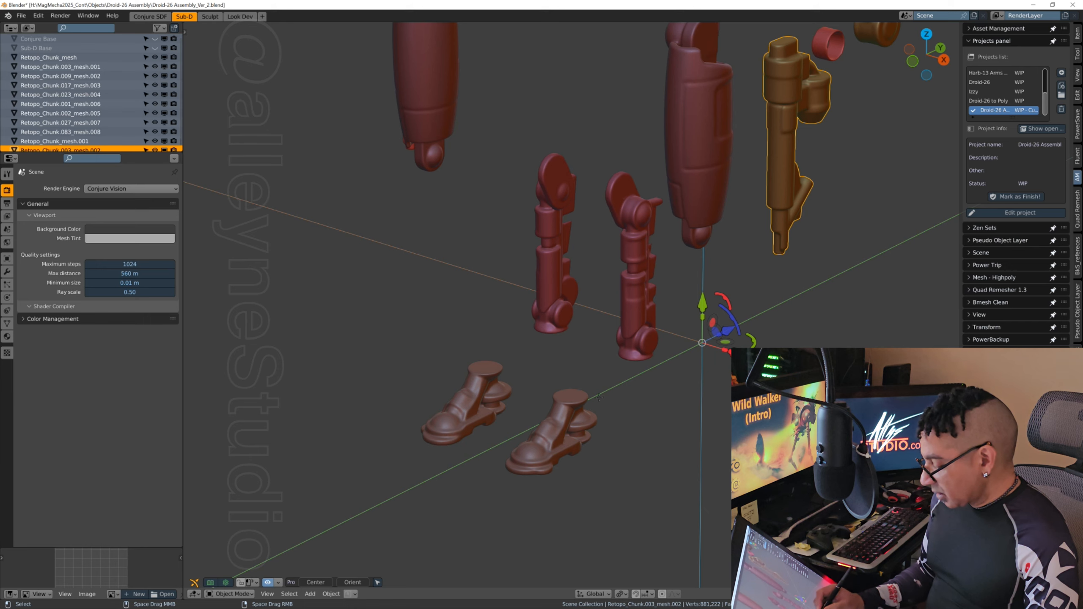
middle_drag(598, 398, 674, 423)
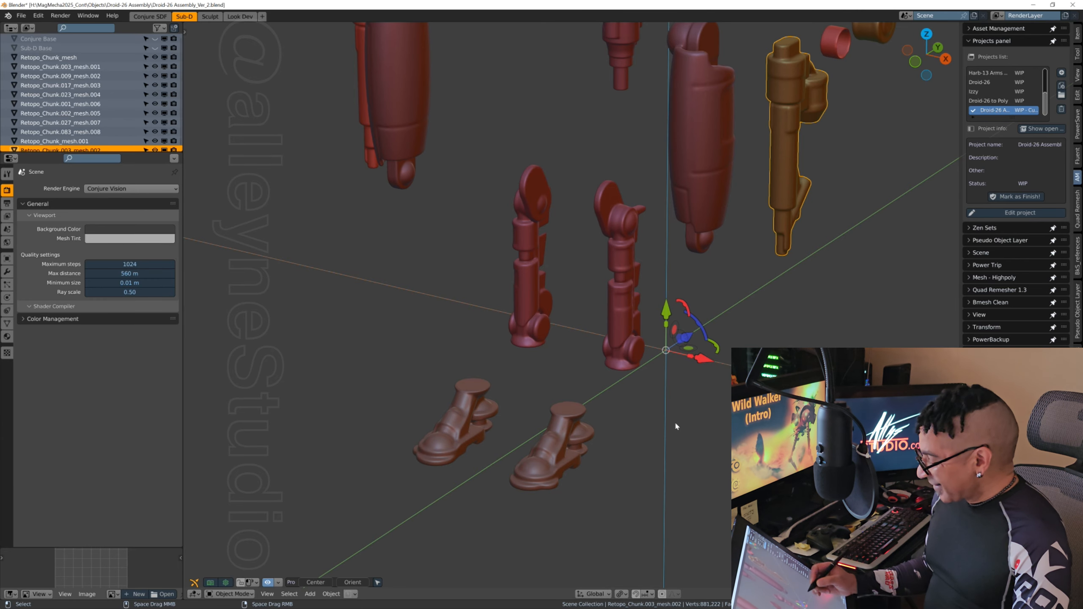
middle_drag(675, 425, 515, 458)
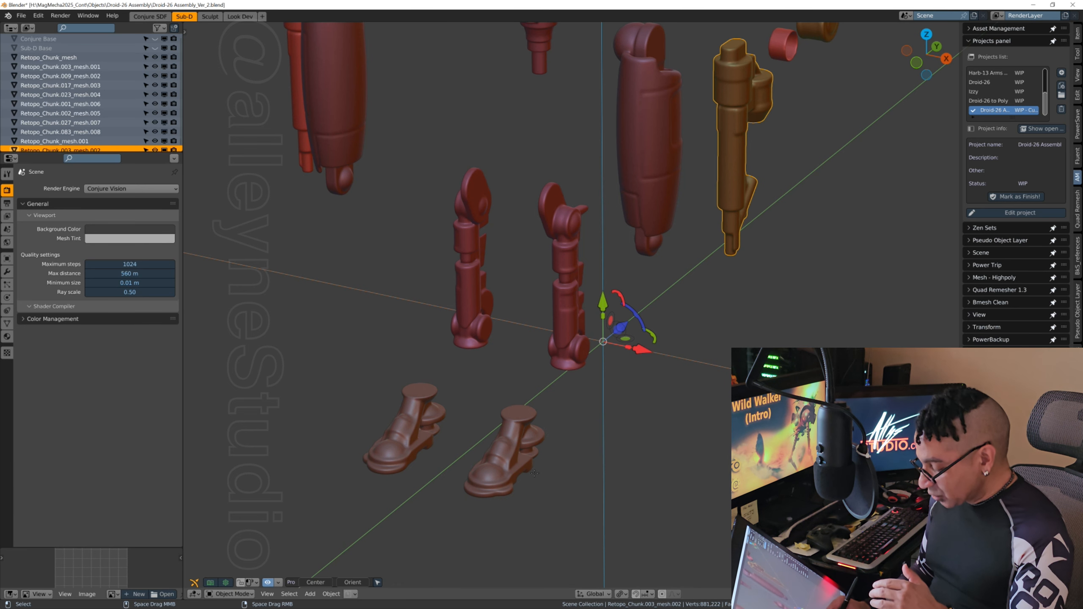
middle_drag(534, 472, 611, 354)
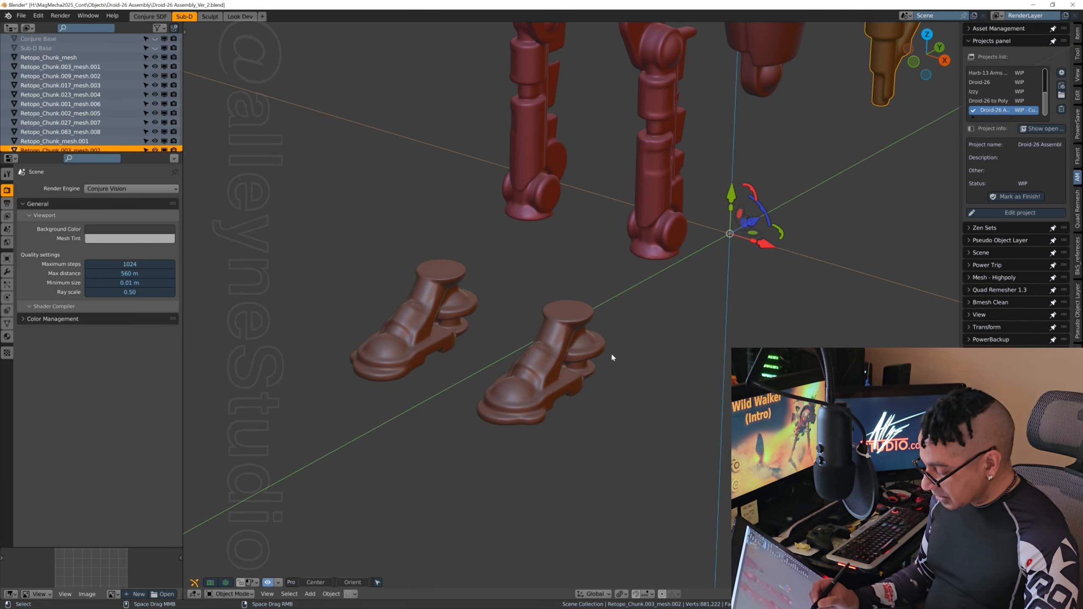
ctrl+middle_drag(512, 394, 508, 402)
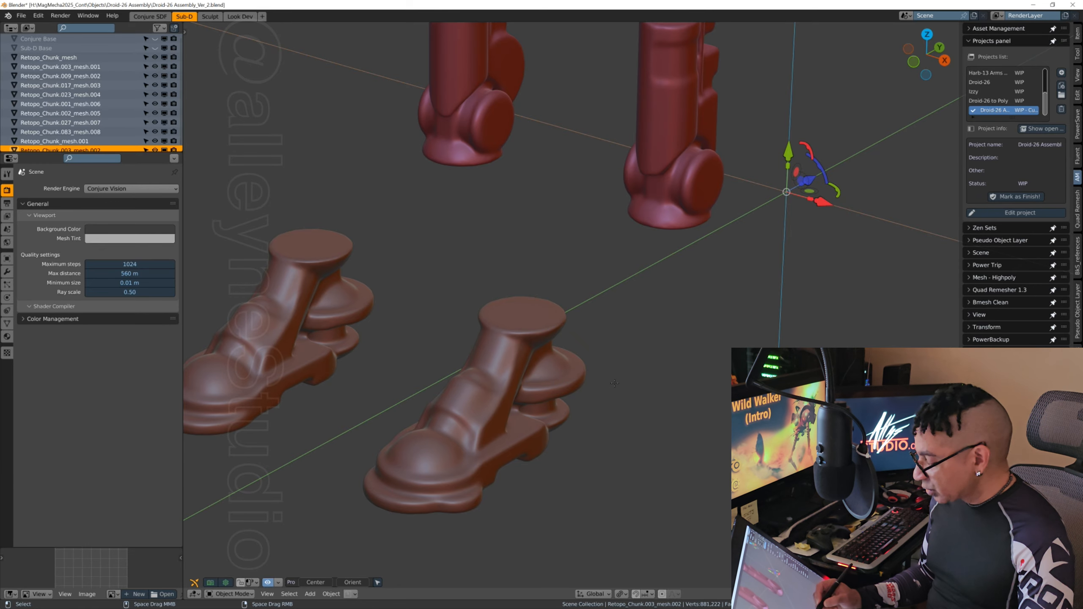
shift+middle_drag(616, 392, 636, 380)
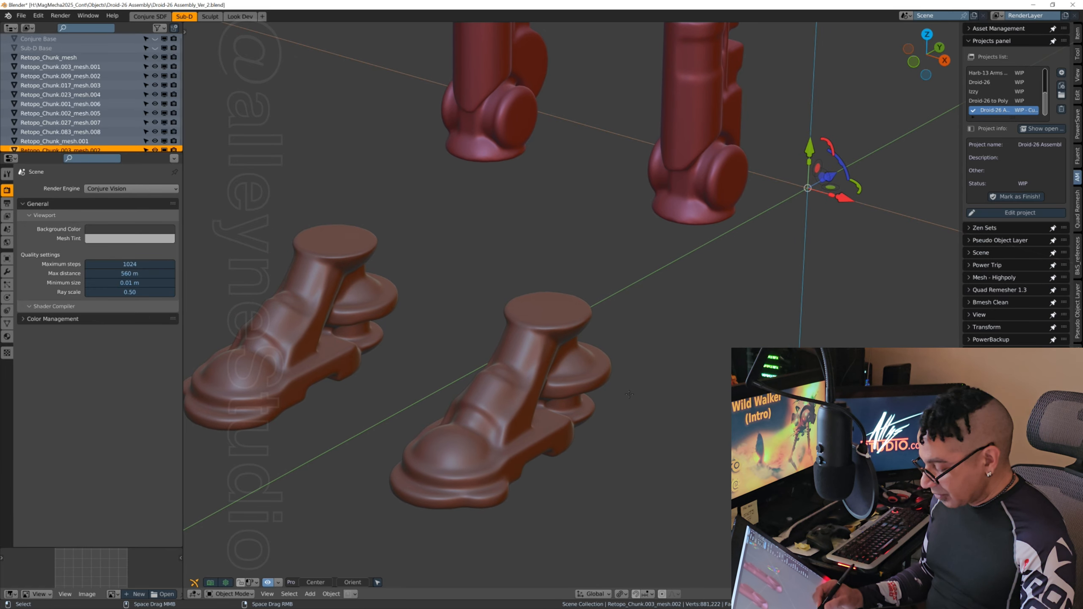
scroll(634, 379, down, 1)
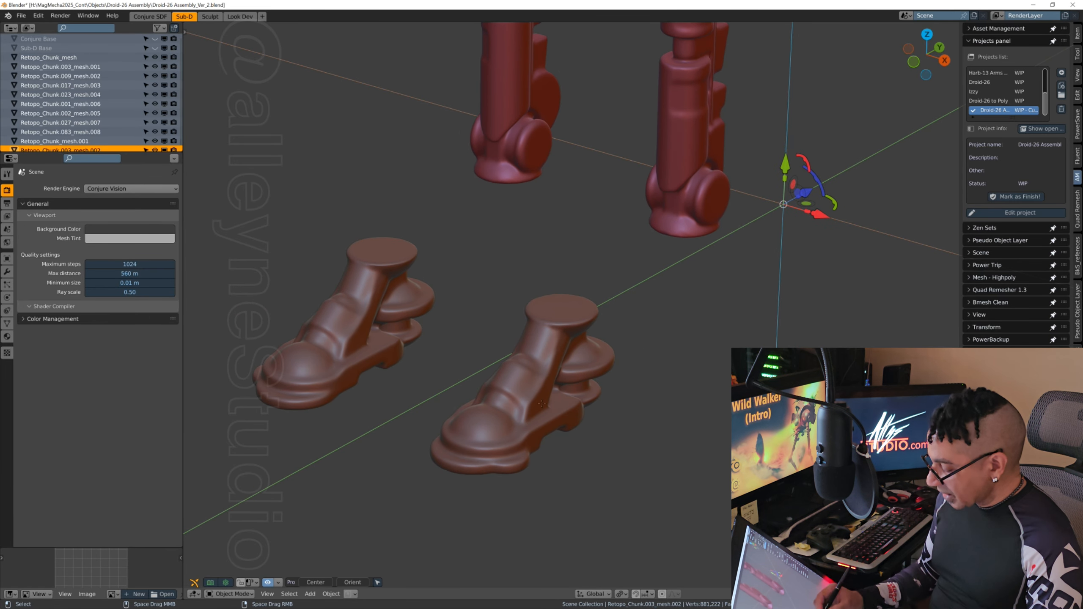
Step: Separate the linked geometry of the +X-side foot from Retopo_Chunk.023_mesh.004 by selection, return to Object Mode and clear the selection
click(530, 398)
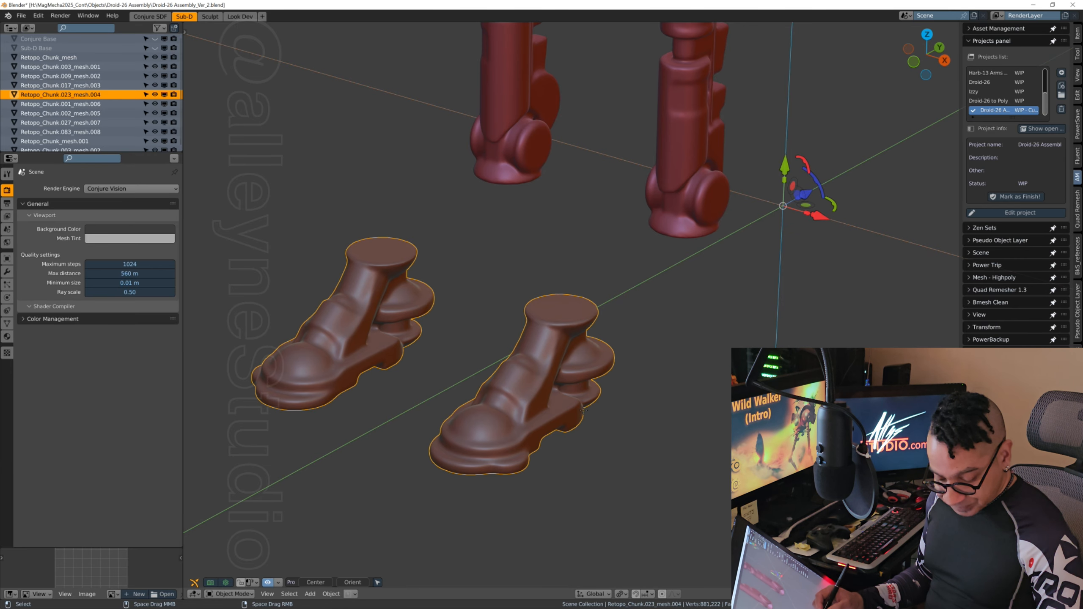
key(Tab)
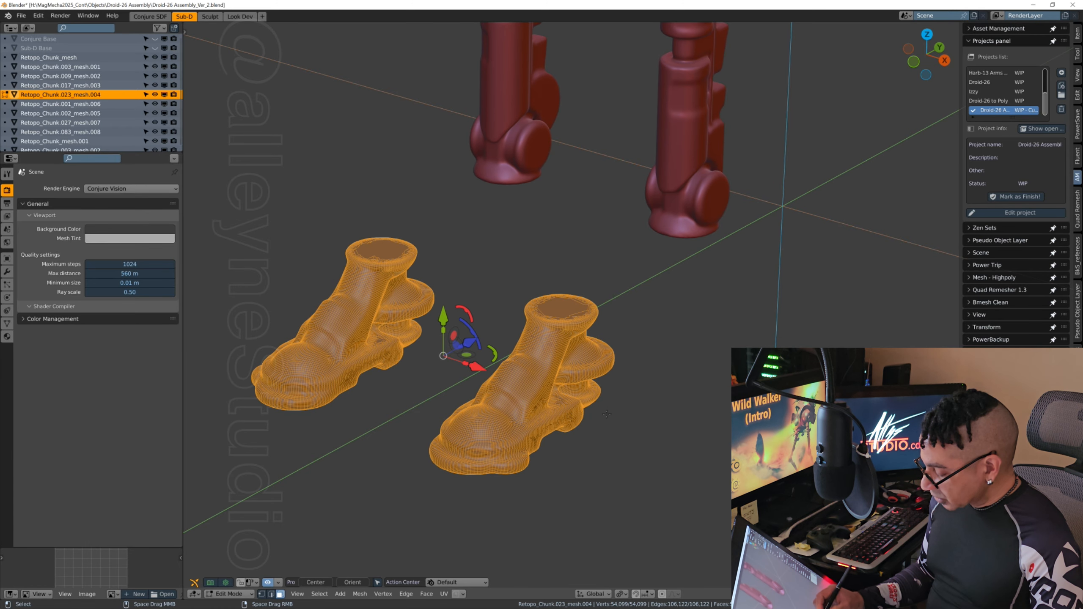
key(alt+a)
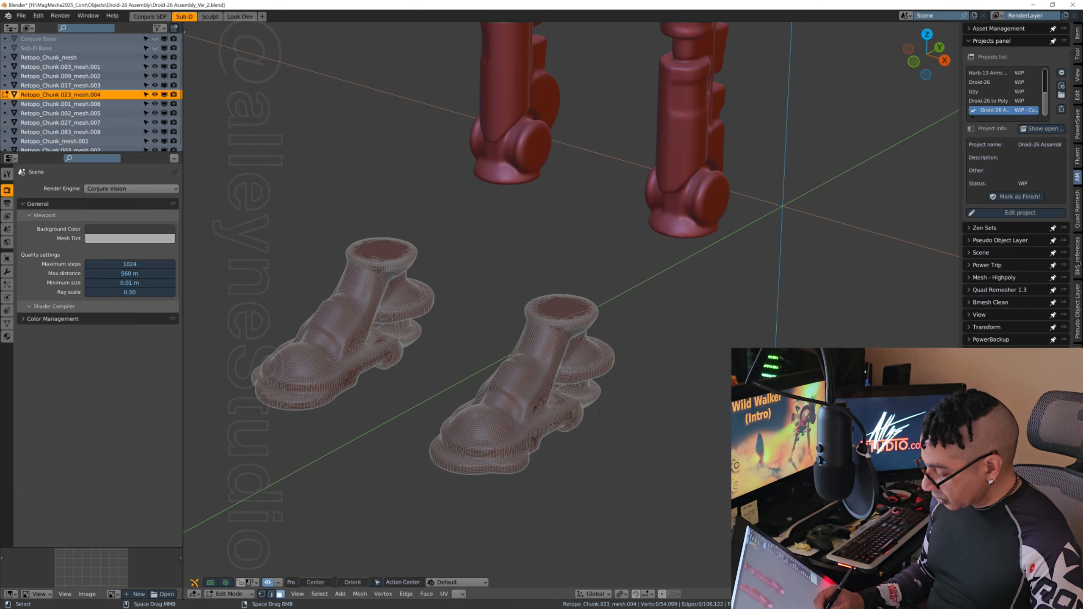
key(ctrl+l)
double_click(536, 392)
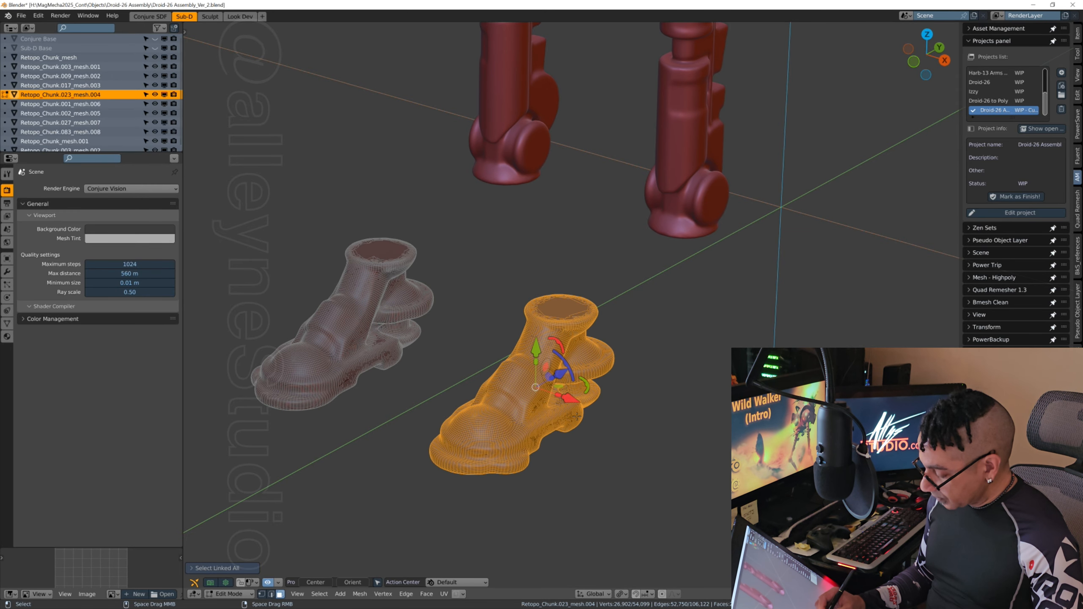
key(p)
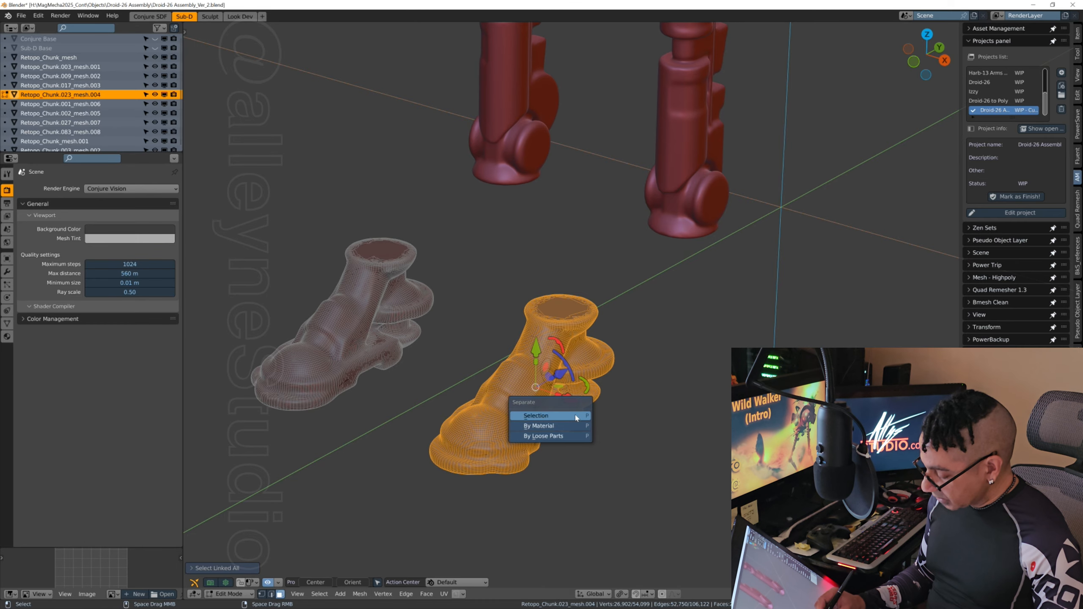
click(577, 417)
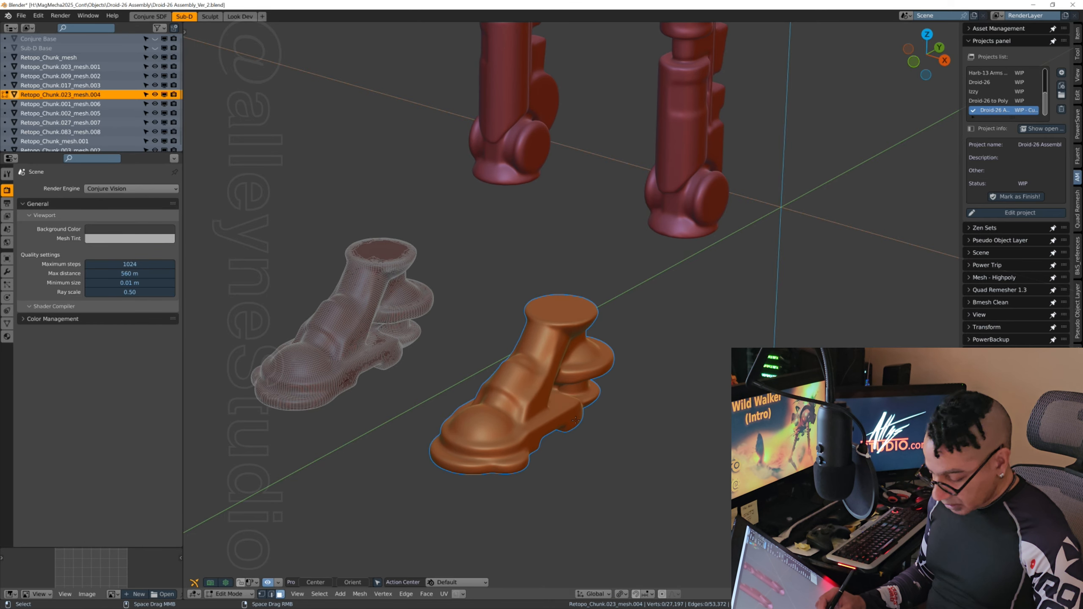
key(Tab)
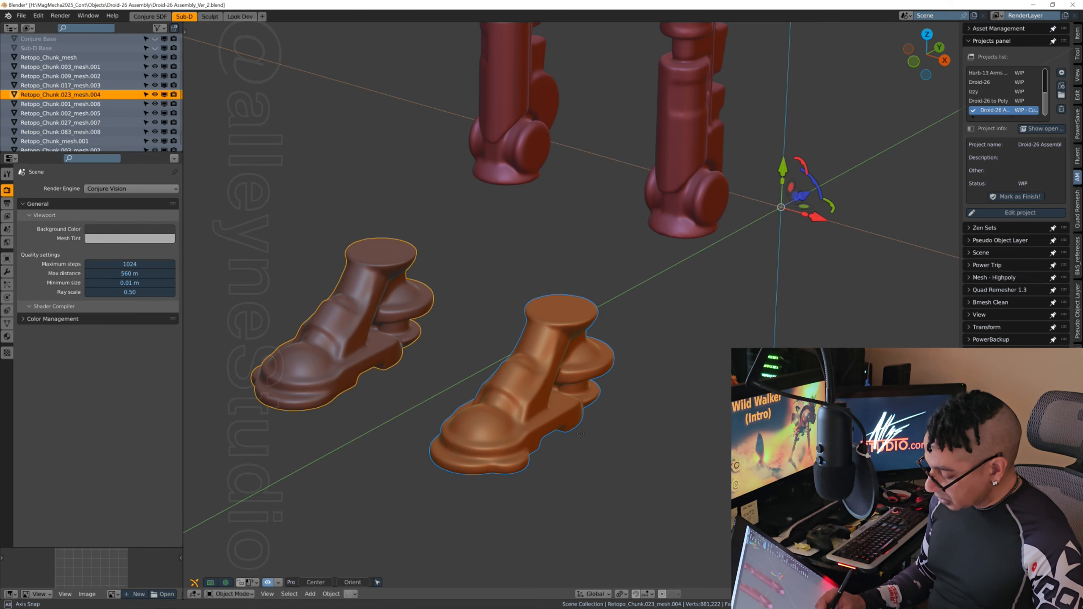
click(621, 383)
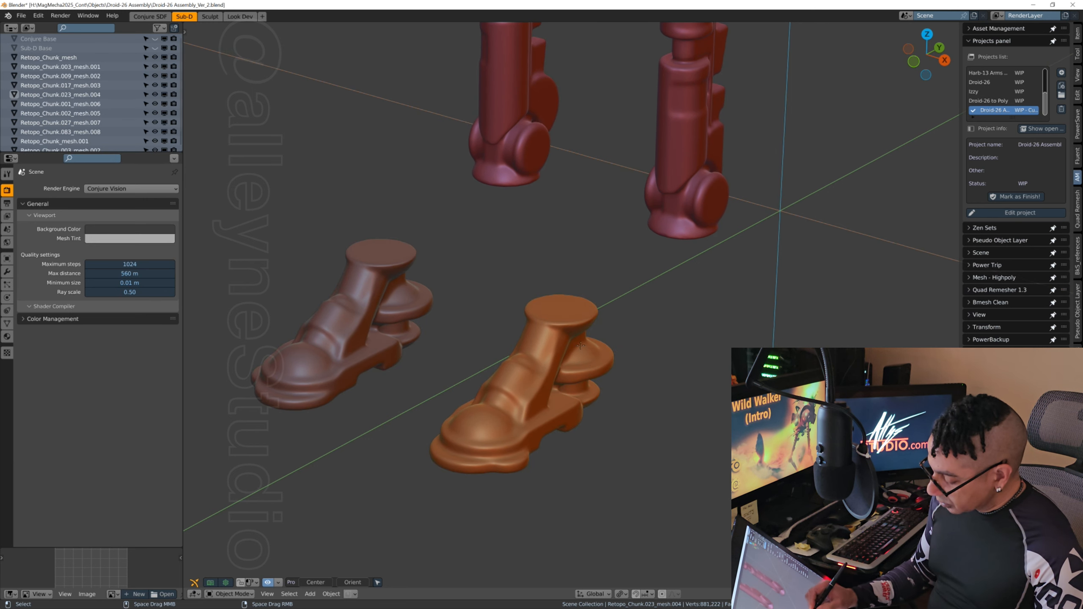
Step: Select the newly separated +X-side foot to check that it is its own object
click(564, 327)
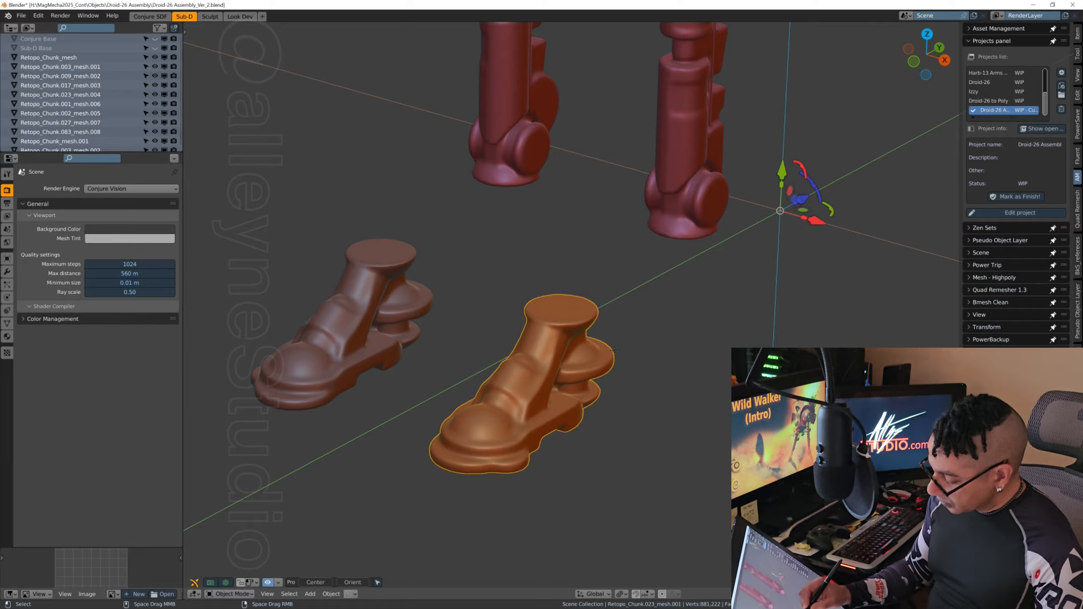
middle_drag(663, 297, 708, 355)
scroll(706, 358, down, 4)
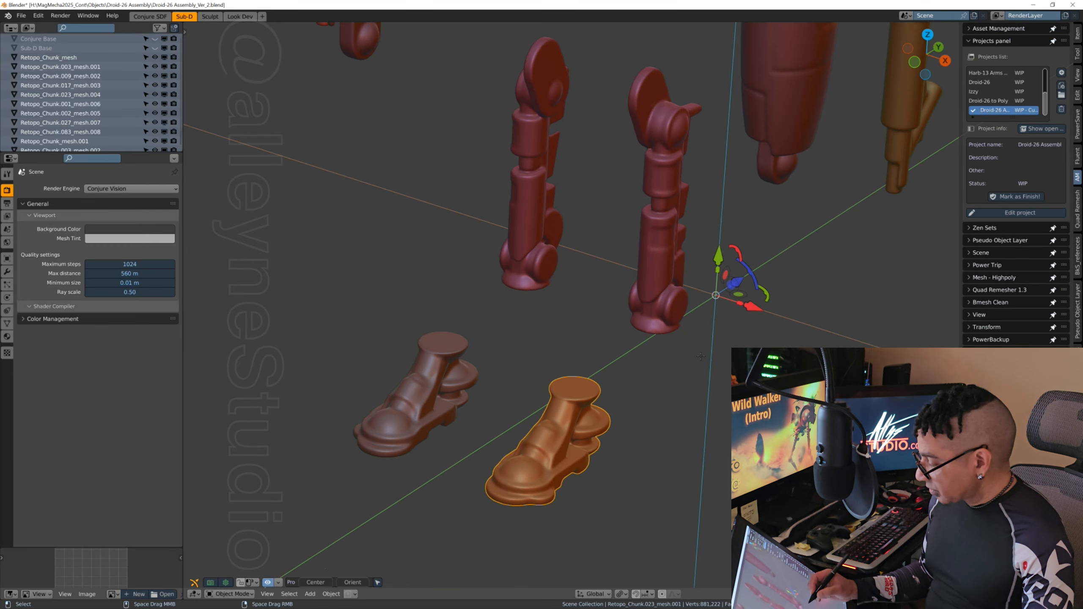
Step: Separate the linked geometry of the +X-side lower leg from Retopo_Chunk.017_mesh.003 by selection, return to Object Mode and clear the selection
click(650, 273)
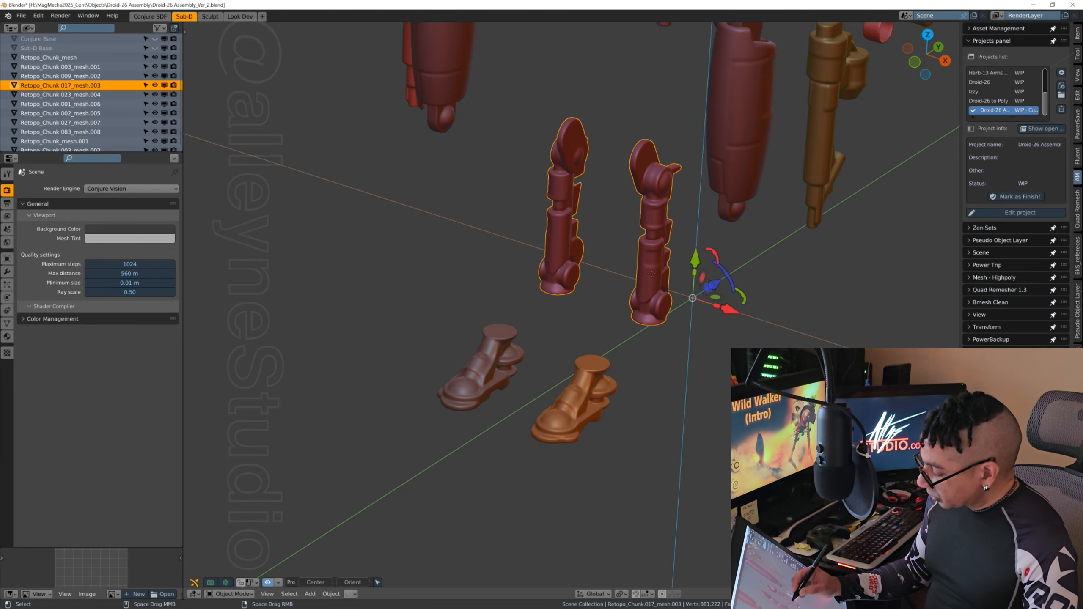
shift+middle_drag(629, 387, 596, 414)
shift+middle_drag(716, 341, 604, 353)
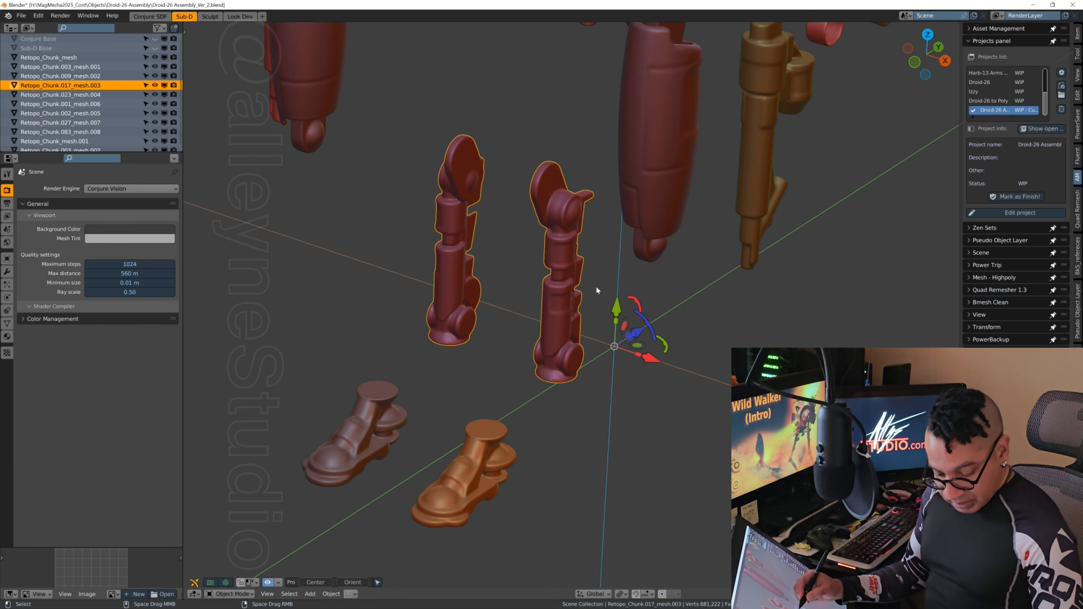
key(Tab)
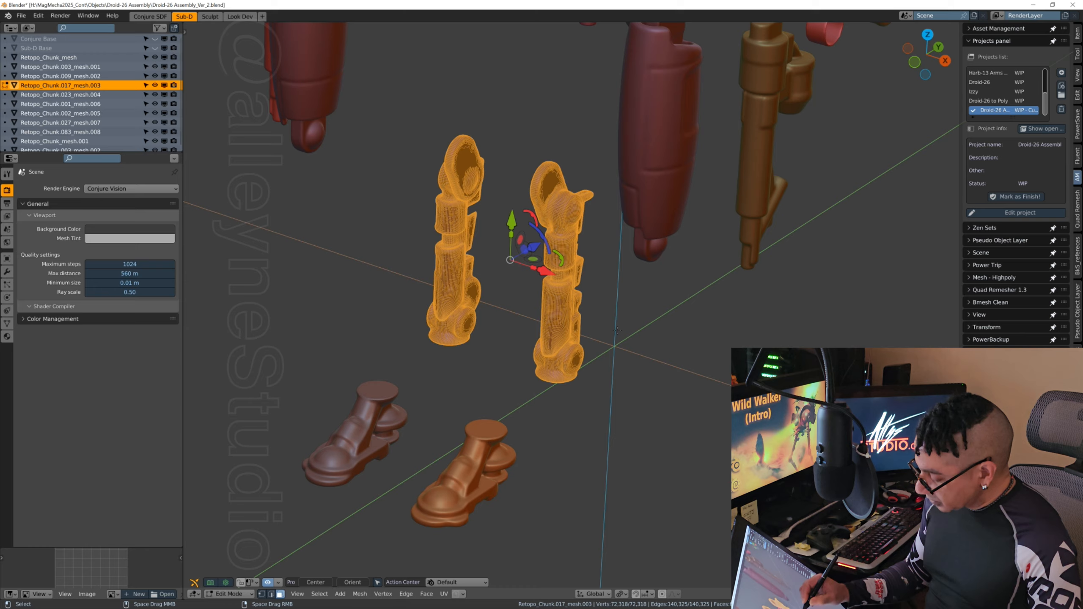
key(alt+a)
click(559, 306)
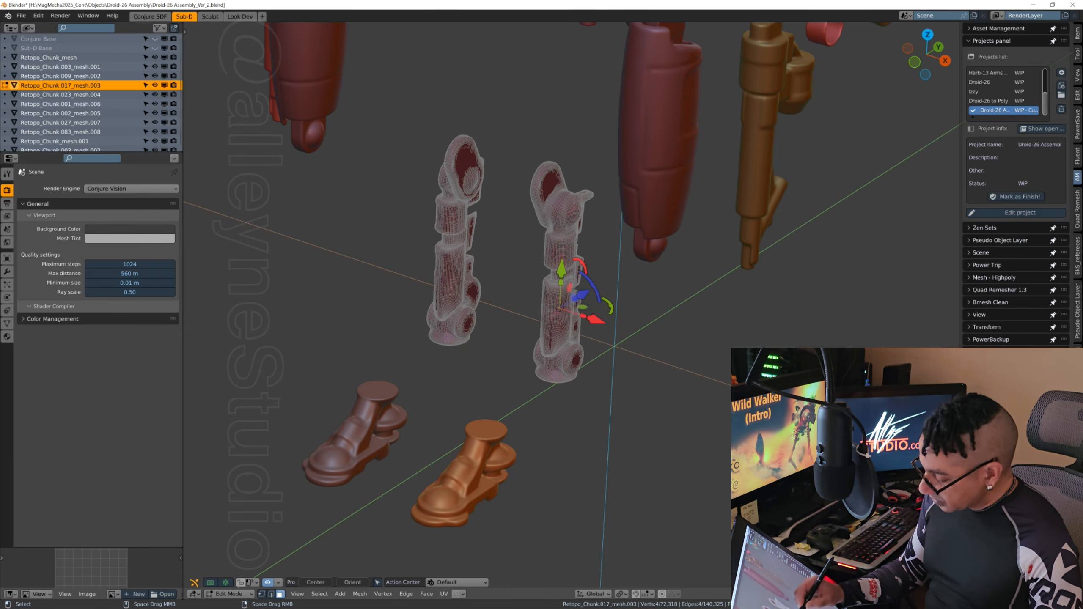
key(ctrl+l)
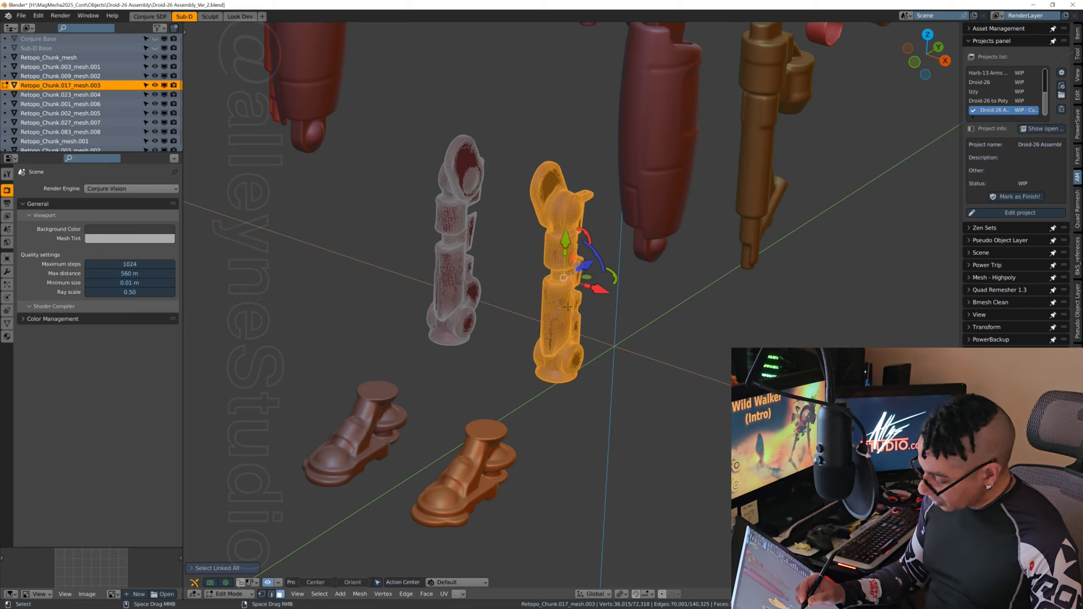
key(p)
click(558, 309)
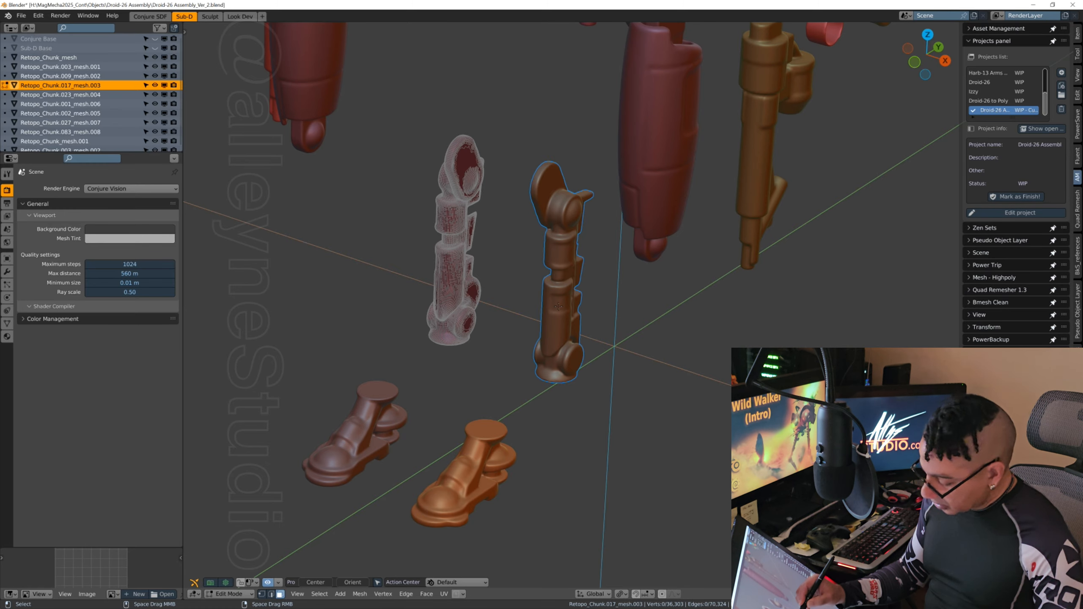
key(Tab)
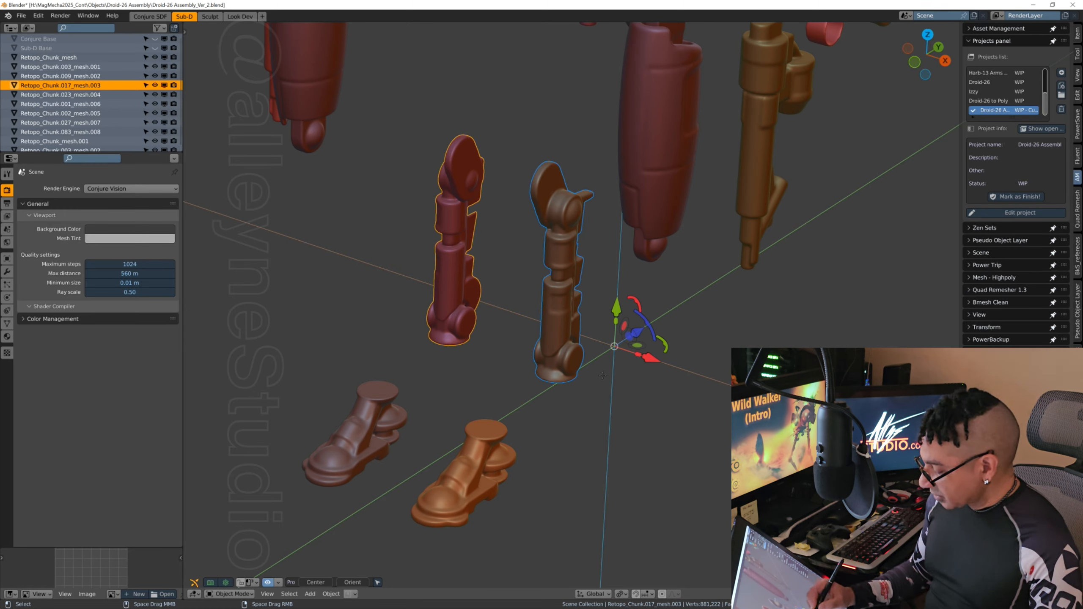
click(601, 376)
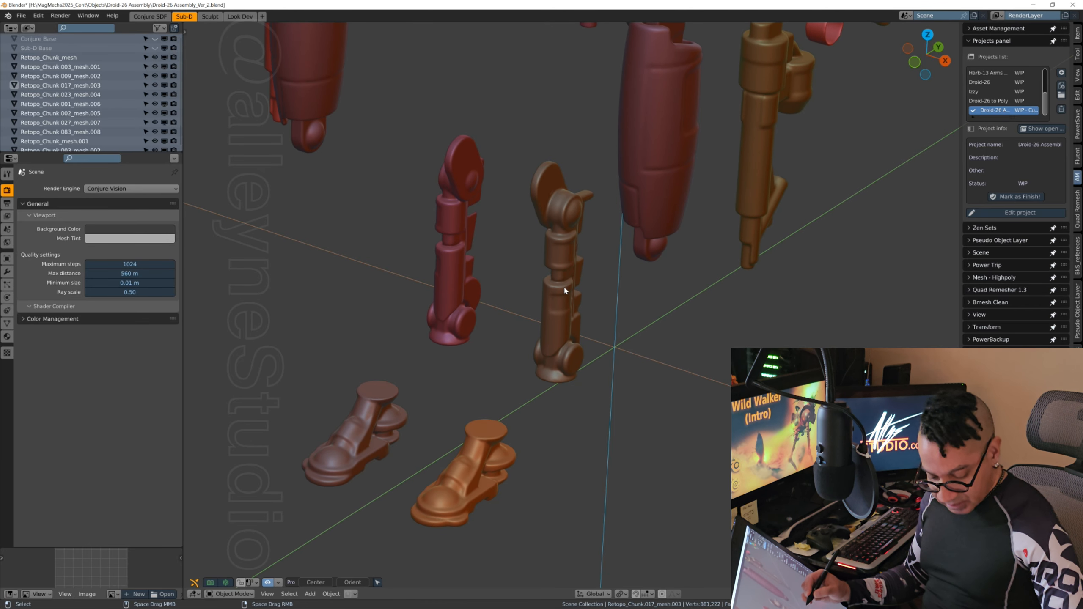
Step: Select the separated +X-side lower leg and save the file as the incremental version Droid-26 Assembly_Ver_3.blend
shift+middle_drag(564, 290, 660, 350)
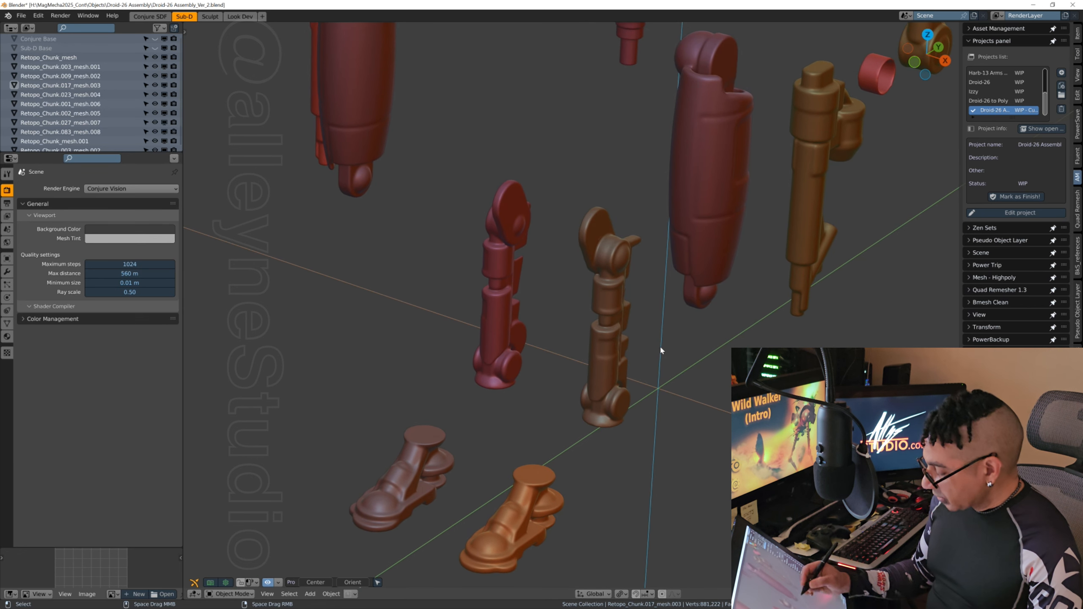
click(604, 330)
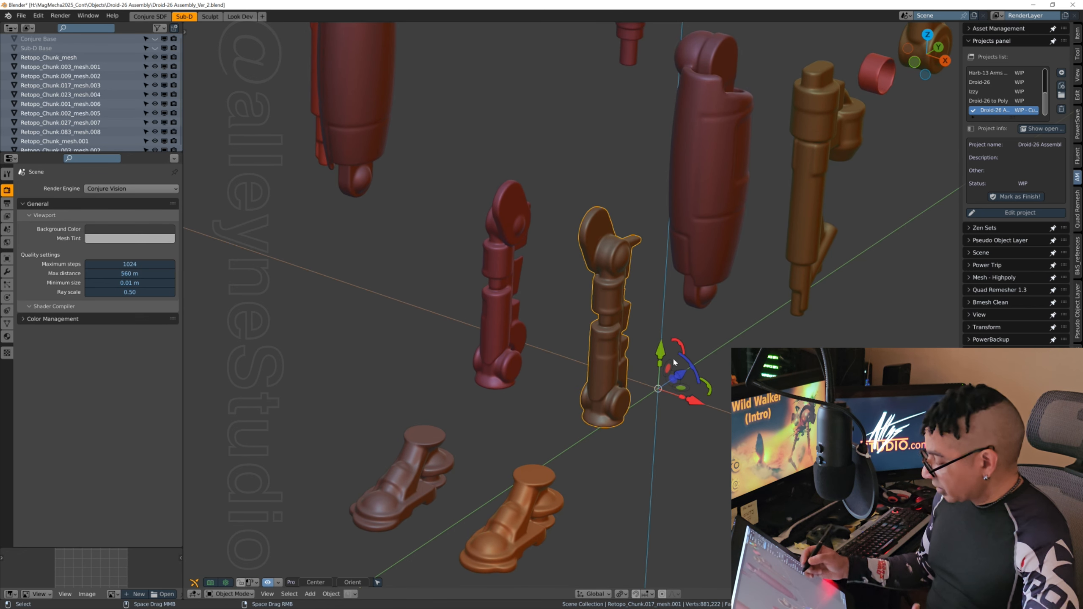
shift+middle_drag(754, 305, 715, 348)
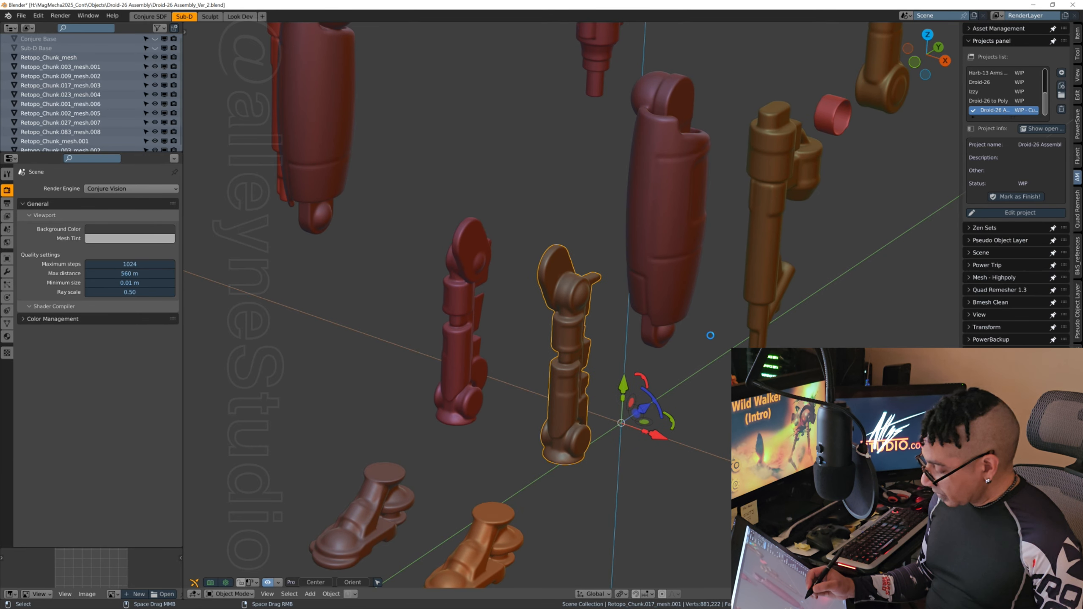
key(ctrl+alt+s)
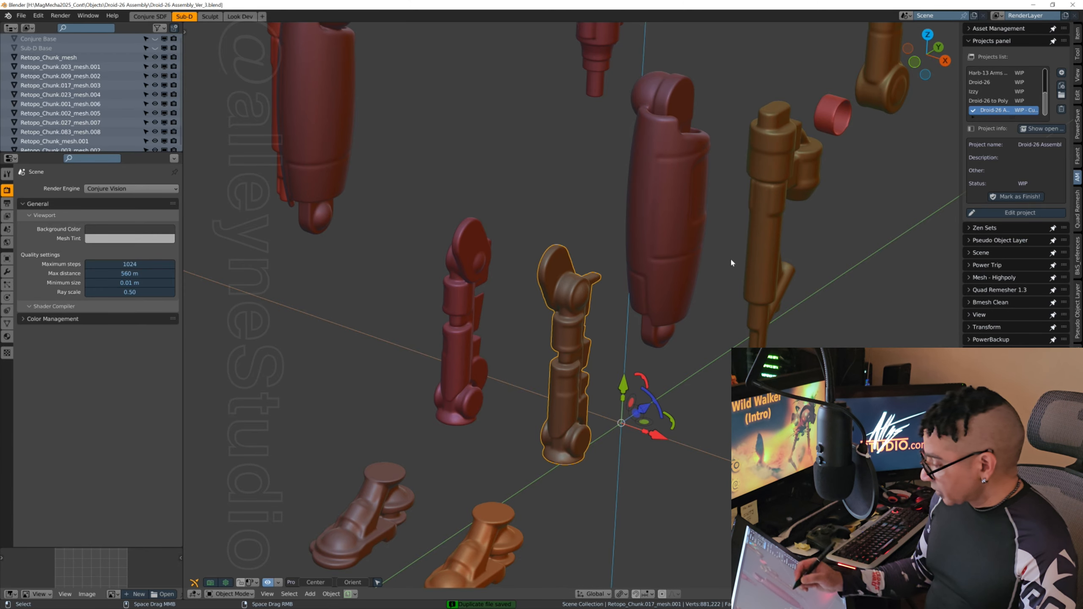
Step: Open the pair of thighs, Retopo_Chunk.009_mesh.002, in Edit Mode and deselect all of its geometry
shift+middle_drag(730, 257, 669, 303)
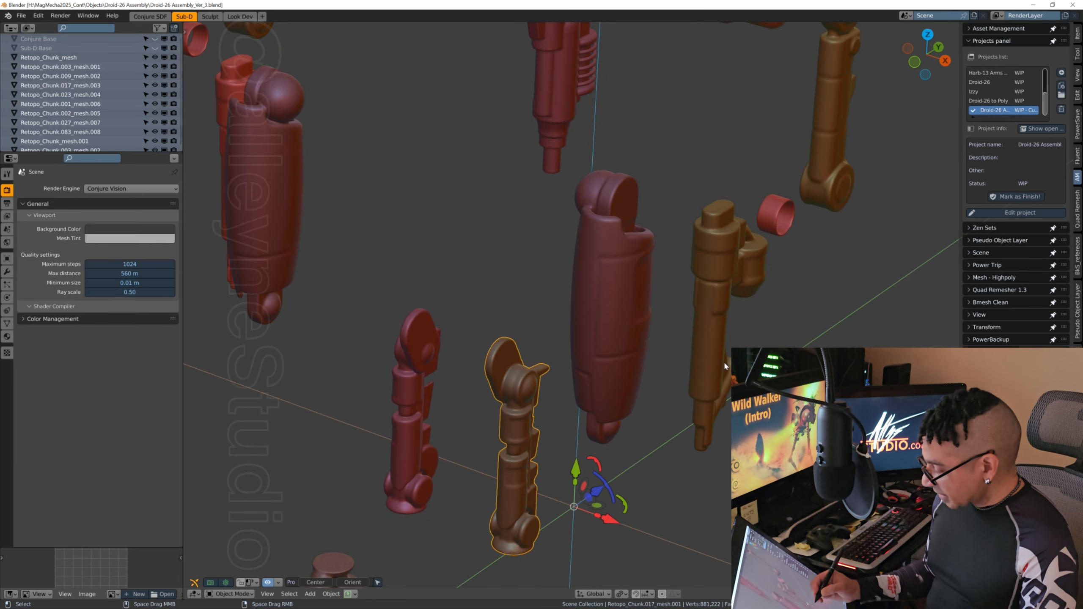
shift+middle_drag(682, 401, 660, 415)
click(619, 336)
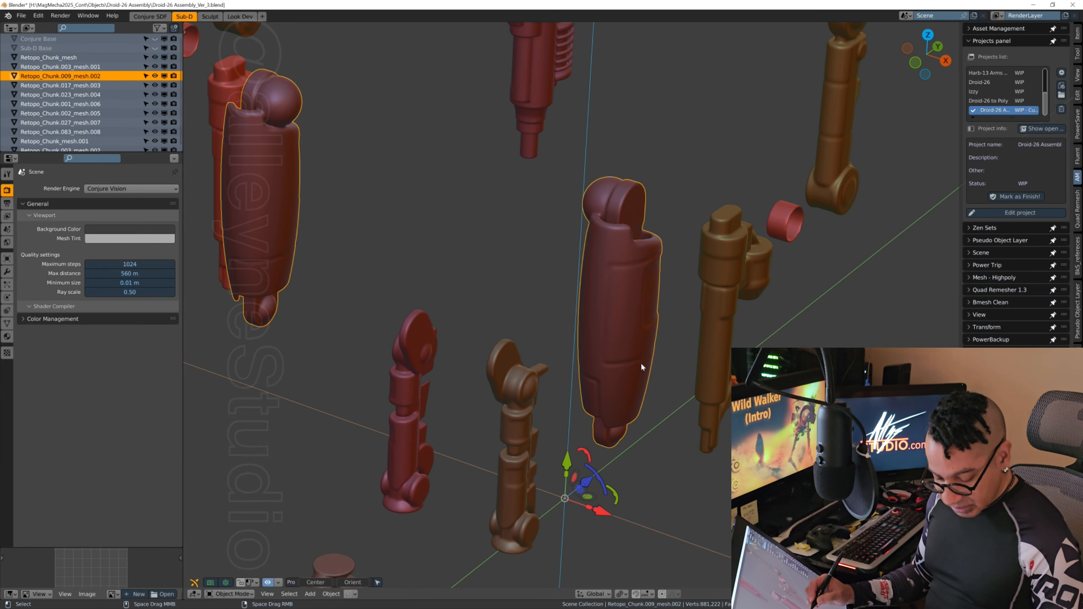
key(Tab)
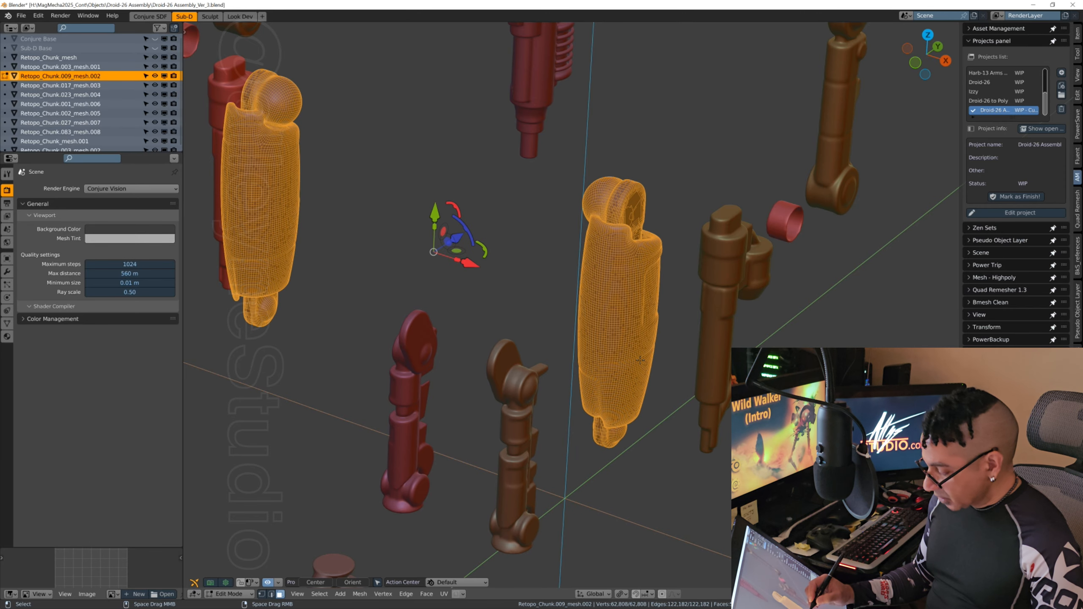
key(alt+a)
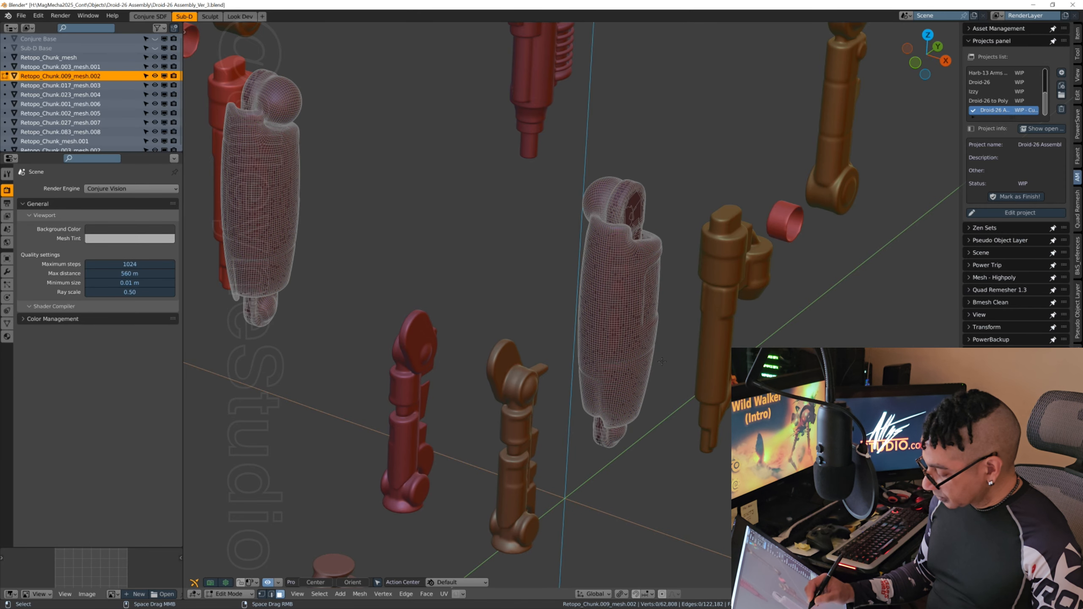
click(625, 351)
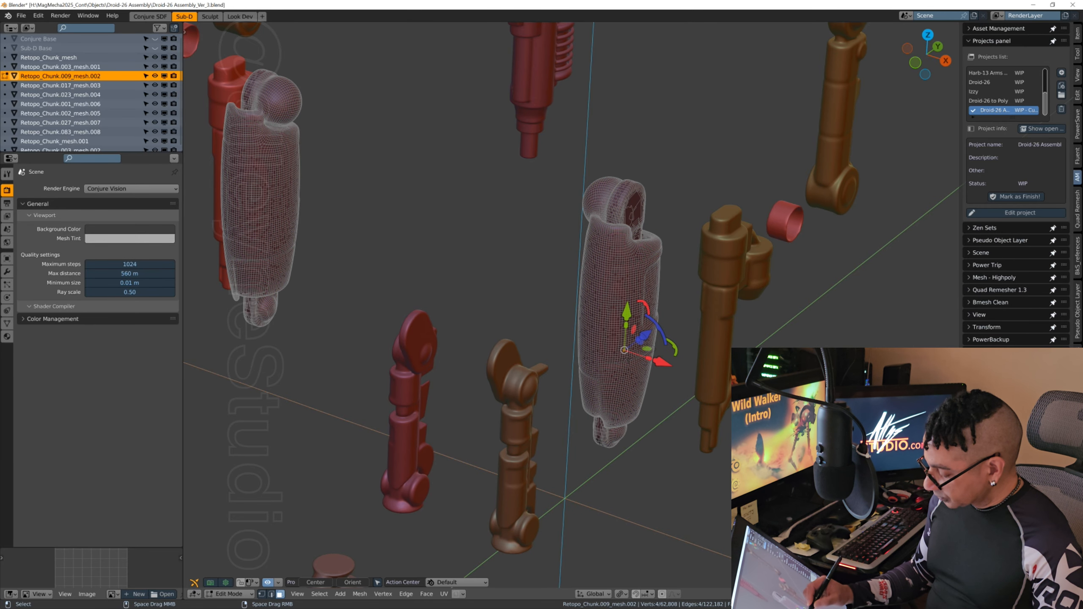
key(ctrl+l)
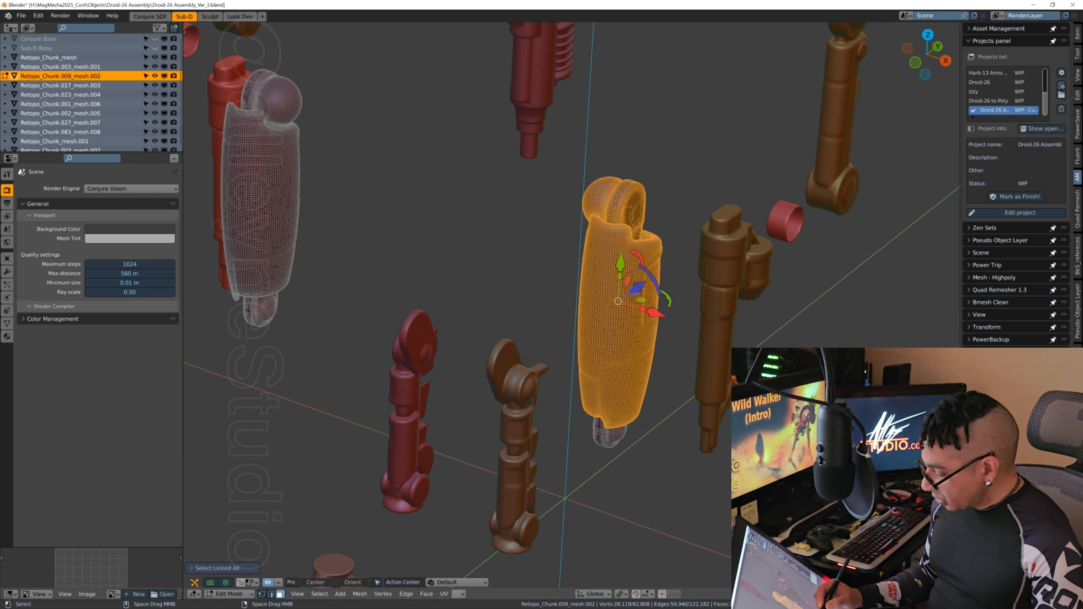
middle_drag(599, 473, 664, 387)
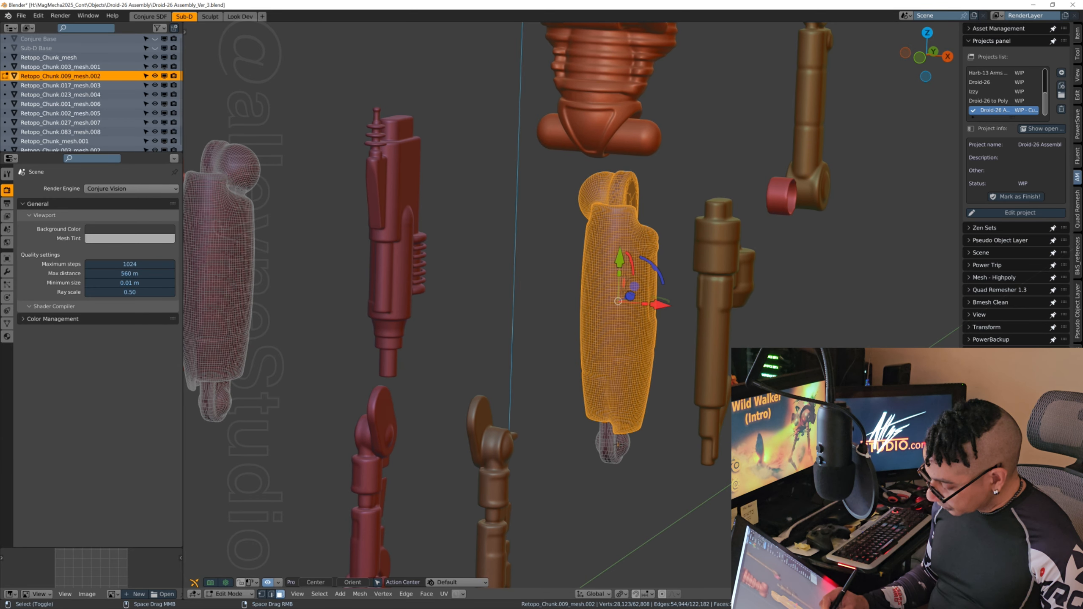
shift+click(618, 444)
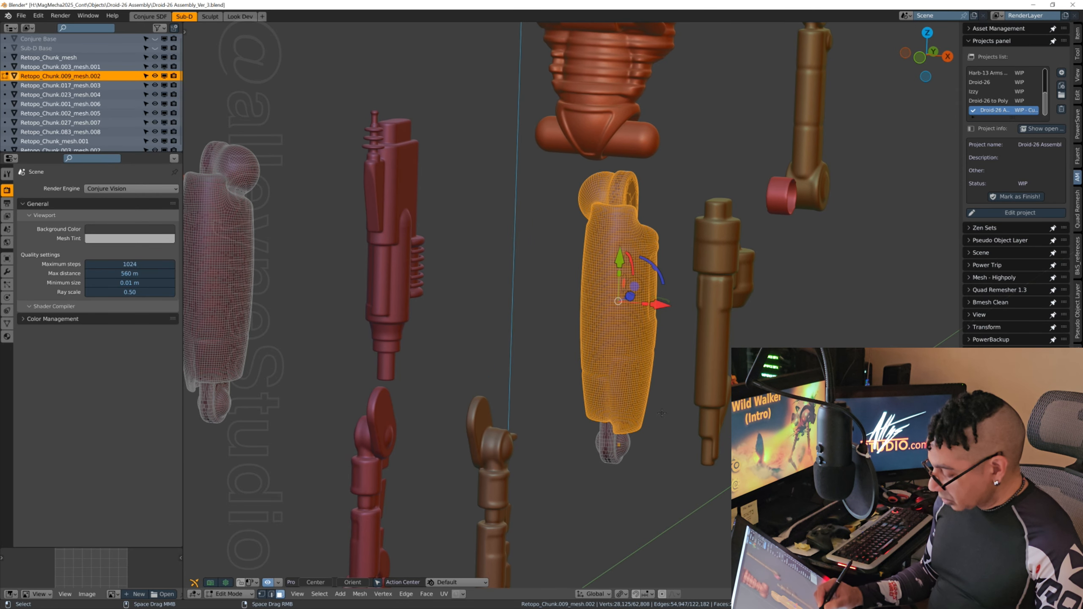
key(alt+a)
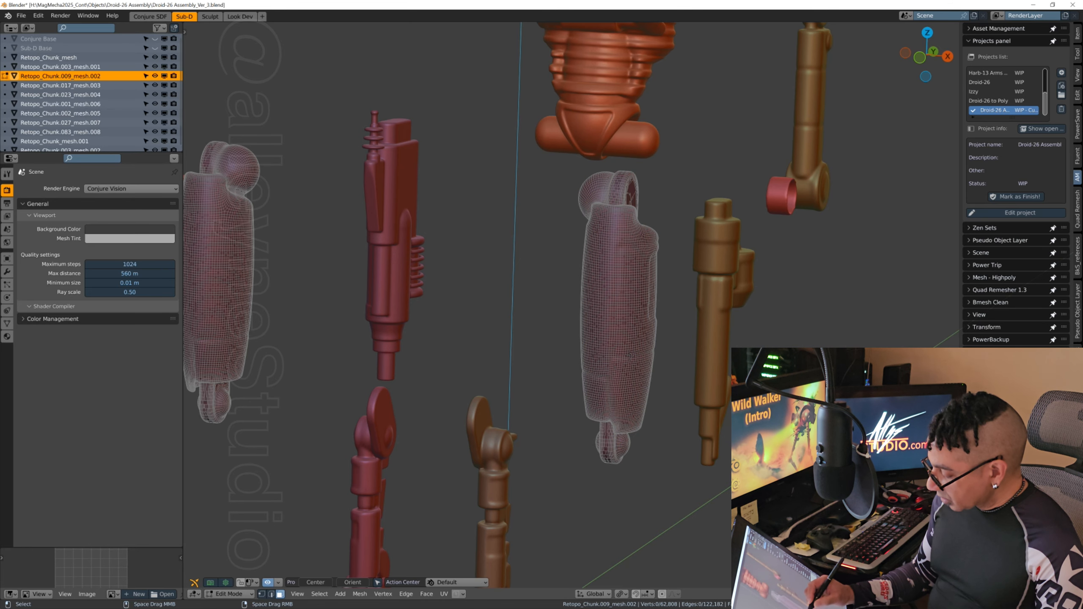
Step: Select the linked geometry of the +X-side thigh's main body and separate it from Retopo_Chunk.009_mesh.002 by selection
click(631, 356)
key(ctrl+l)
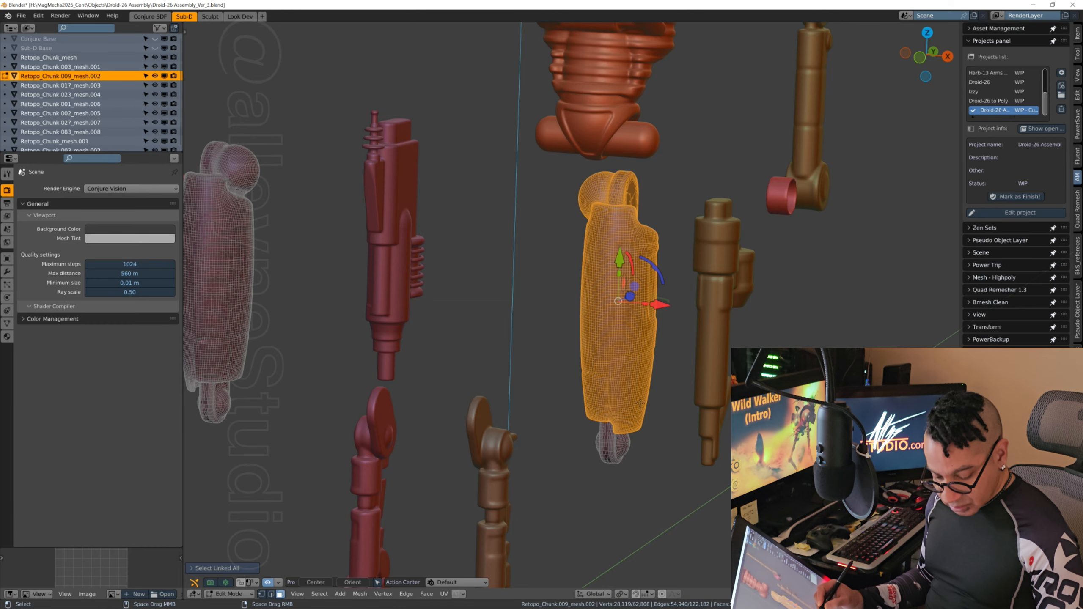
key(p)
key(Escape)
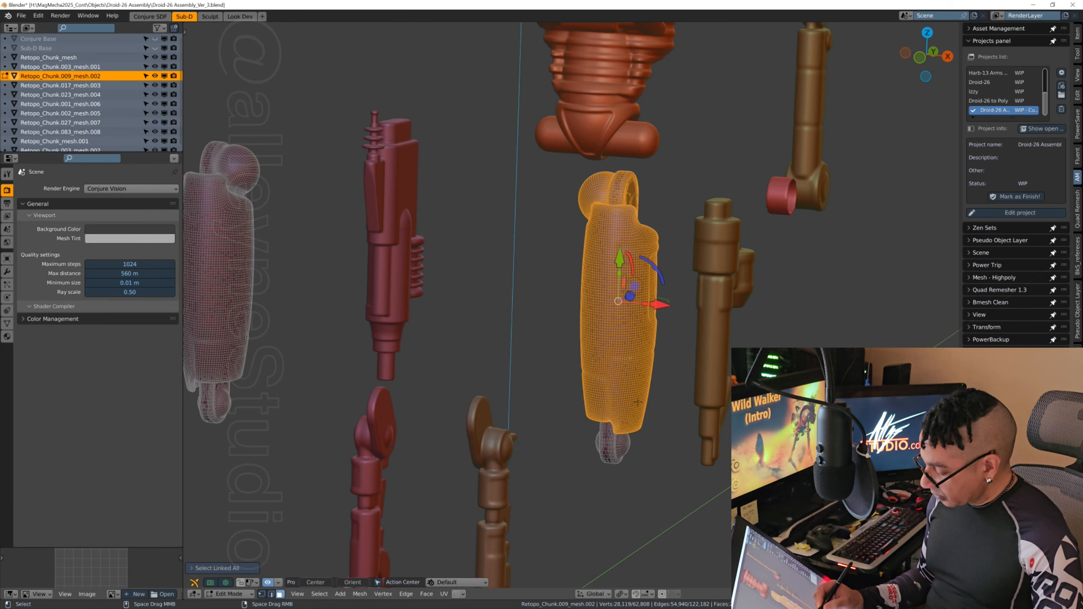
key(p)
click(634, 403)
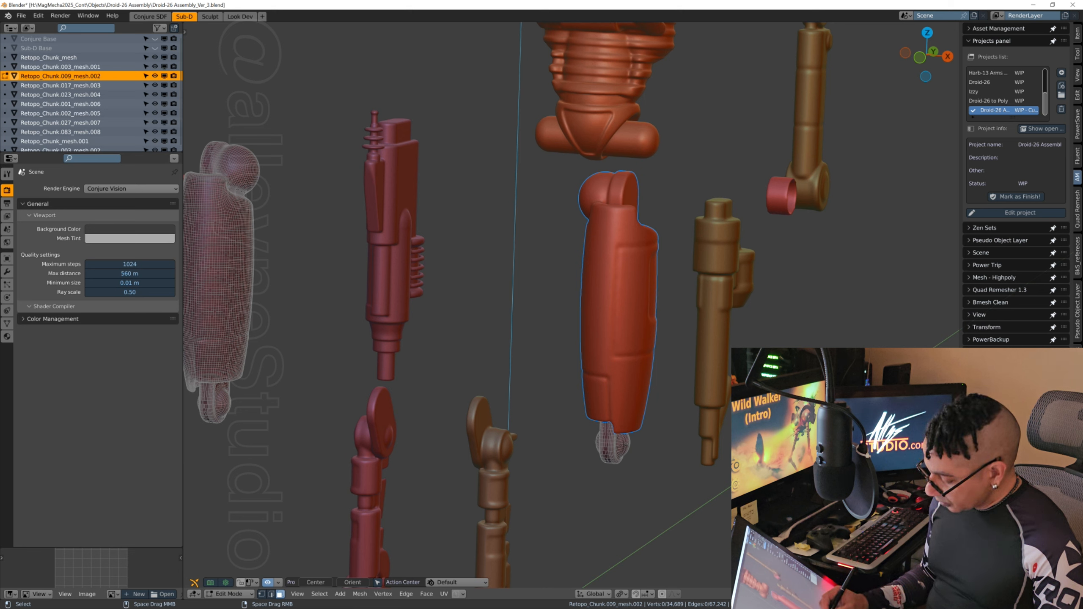
Step: Separate the linked joint piece at the lower end of the +X-side thigh by selection, return to Object Mode and clear the selection
key(ctrl+l)
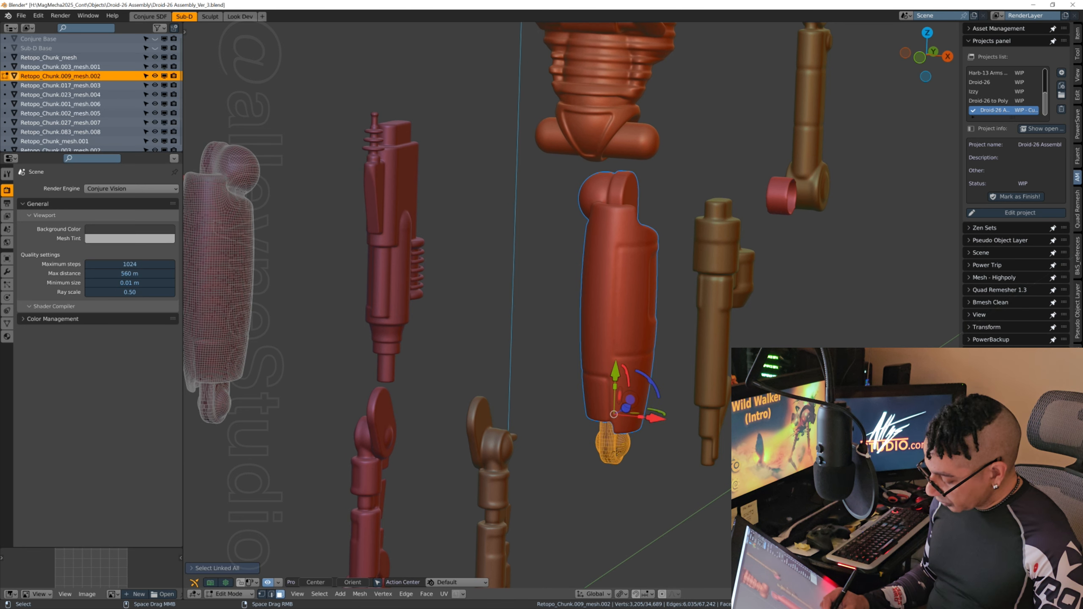
key(p)
click(626, 446)
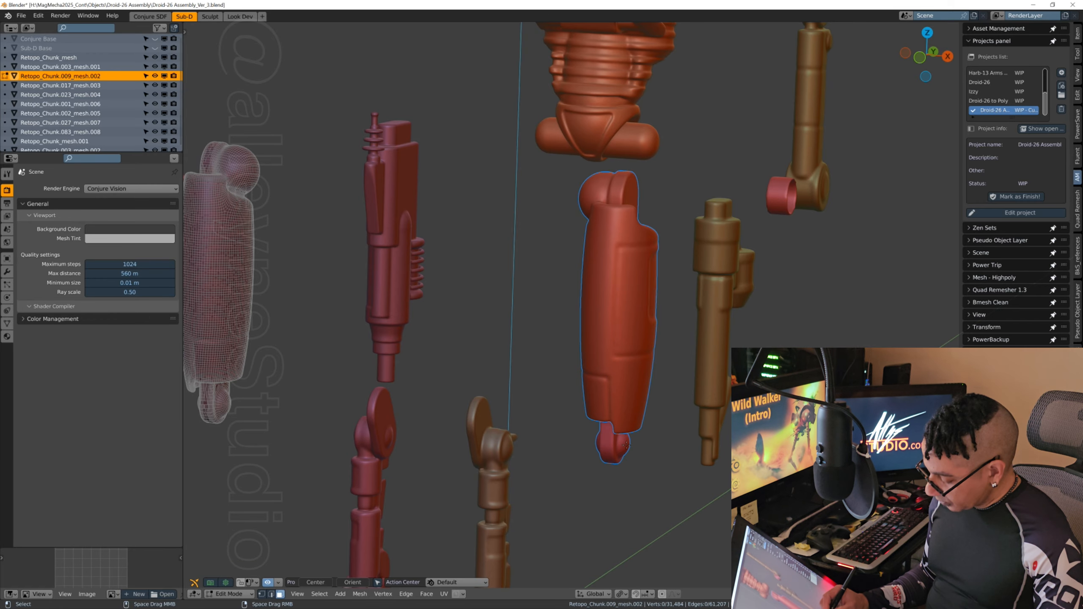
middle_drag(659, 413, 644, 439)
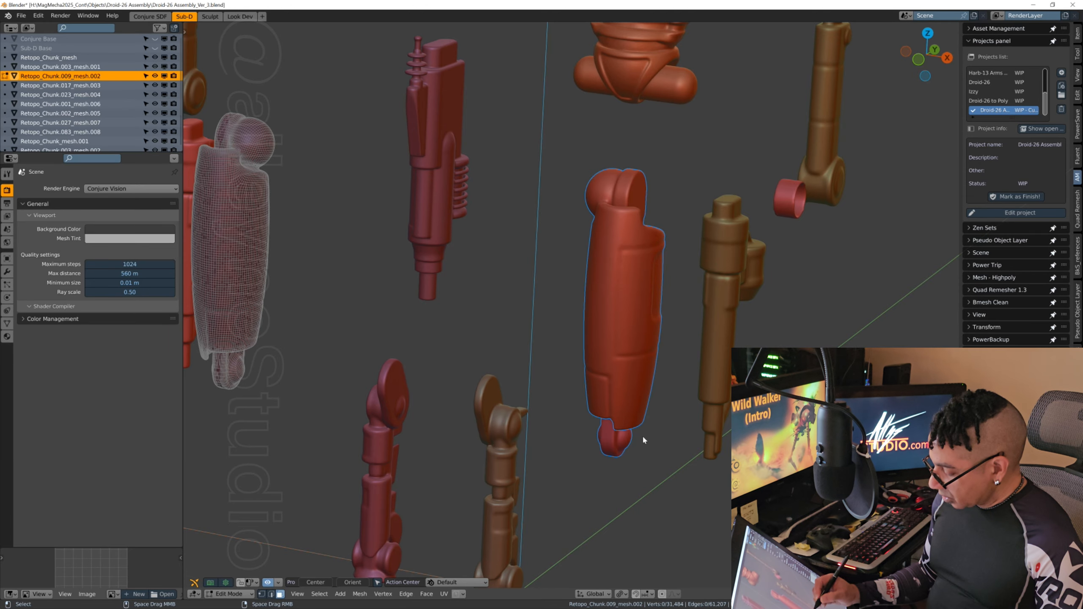
shift+middle_drag(657, 376, 680, 396)
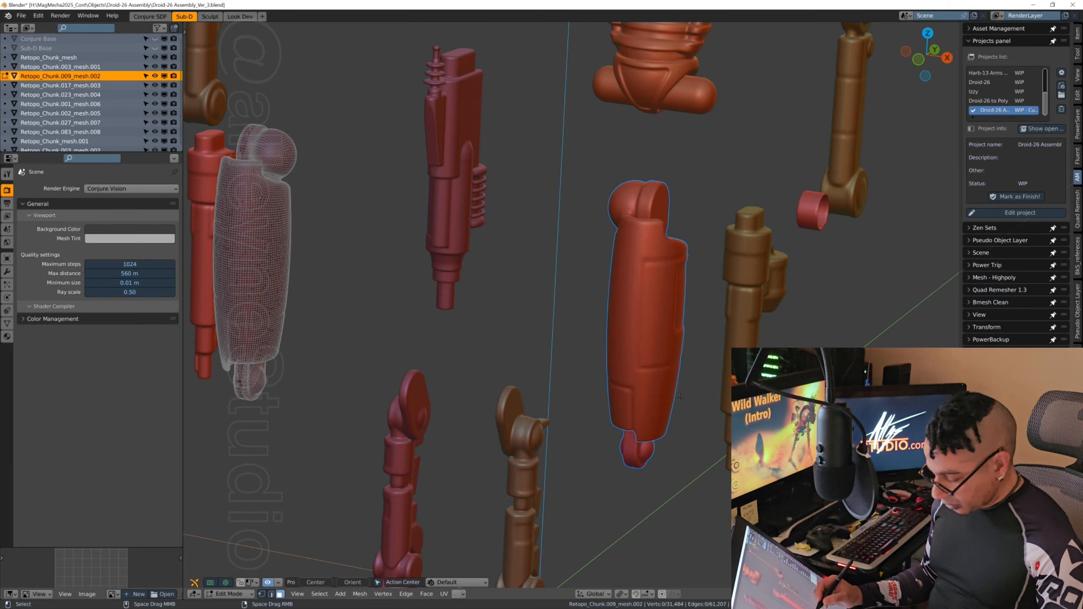
key(Tab)
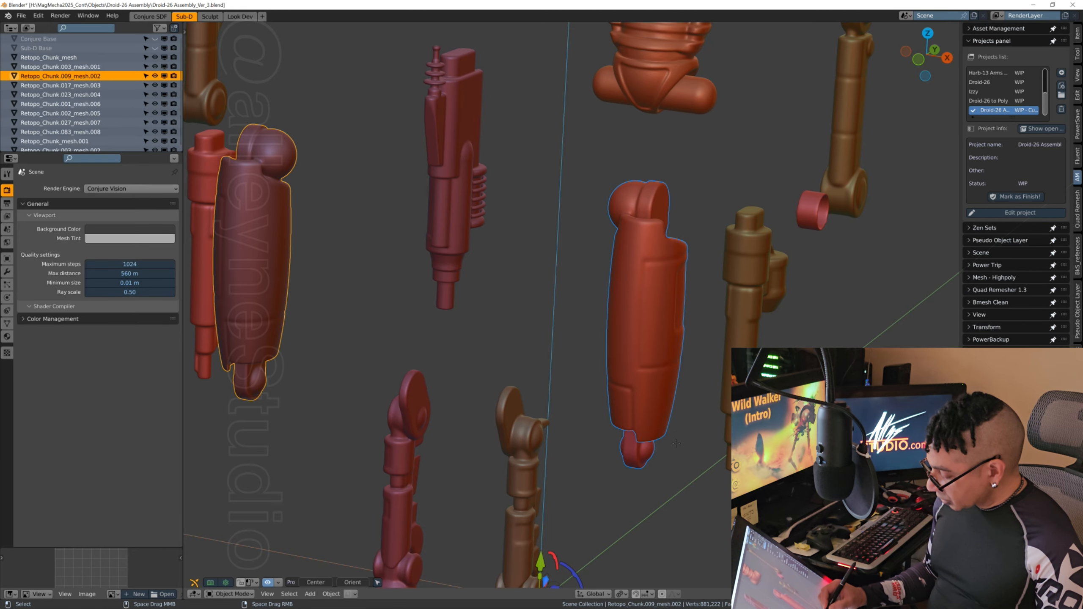
click(668, 450)
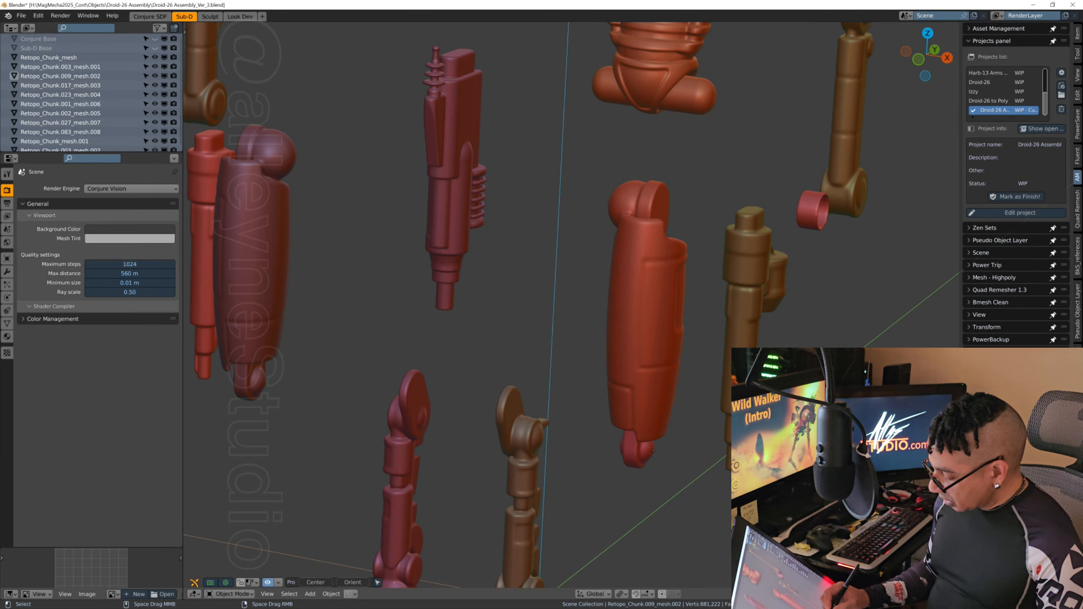
Step: Select the separated joint piece below the +X-side thigh and check it against the whole assembly
click(641, 453)
mouse_move(662, 406)
middle_down()
mouse_move(671, 430)
mouse_move(656, 415)
middle_up()
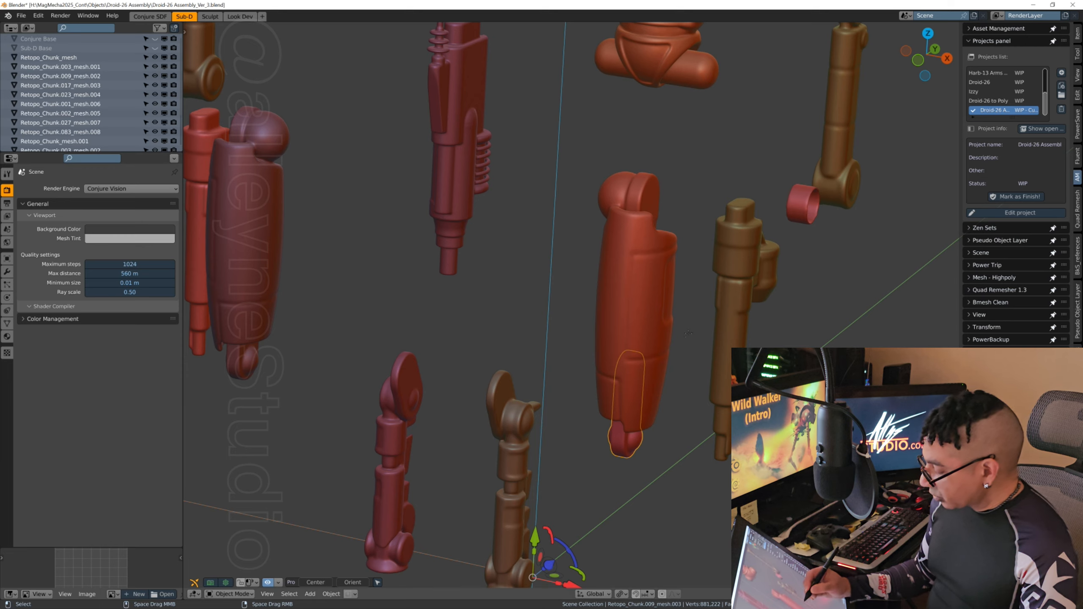
shift+middle_drag(656, 404, 680, 375)
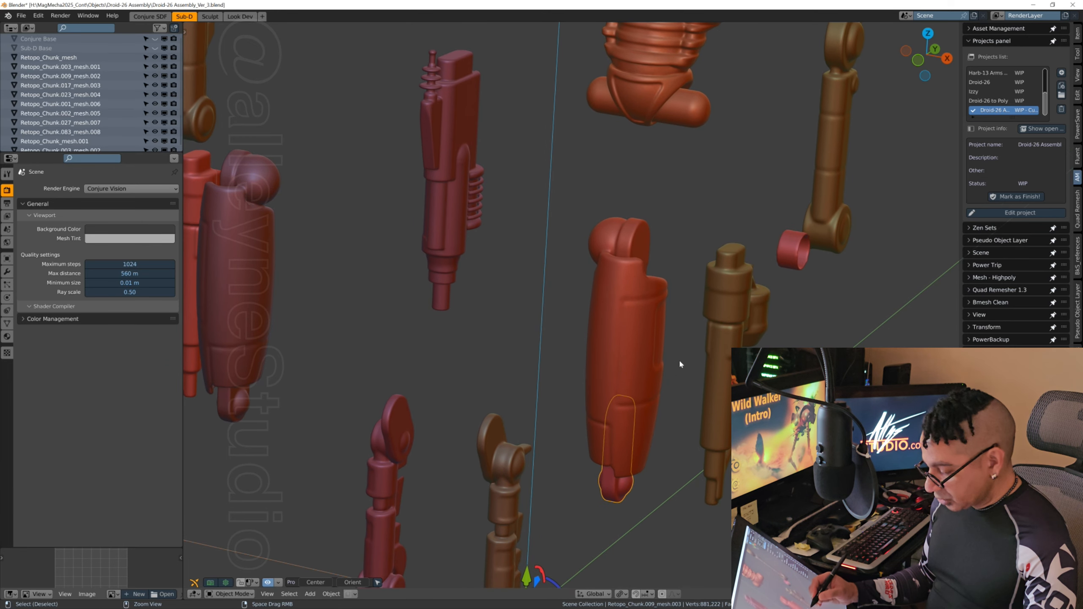
scroll(680, 364, down, 4)
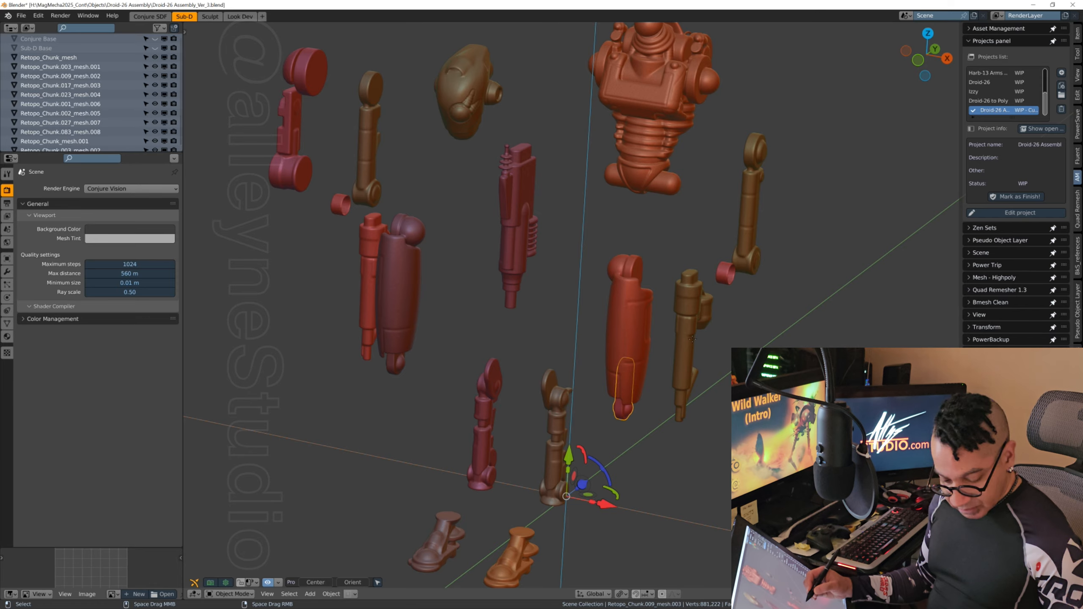
Step: Save the file incrementally as Droid-26 Assembly_Ver_4 and delete Retopo_Chunk.003_mesh.001, the -X-side forearm mesh with the two leftover rings
key(ctrl+alt+s)
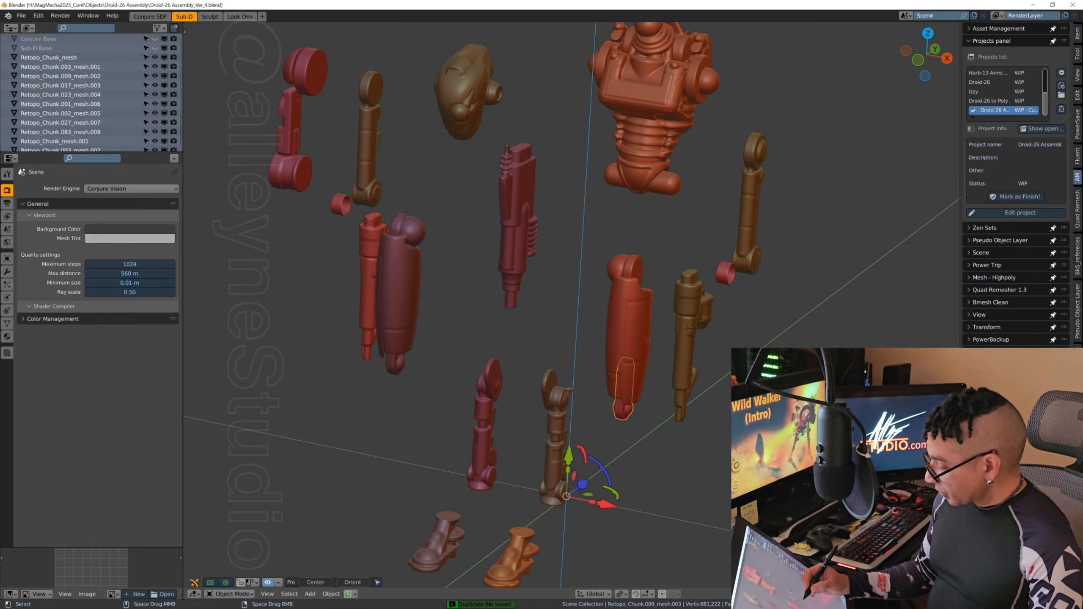
click(686, 331)
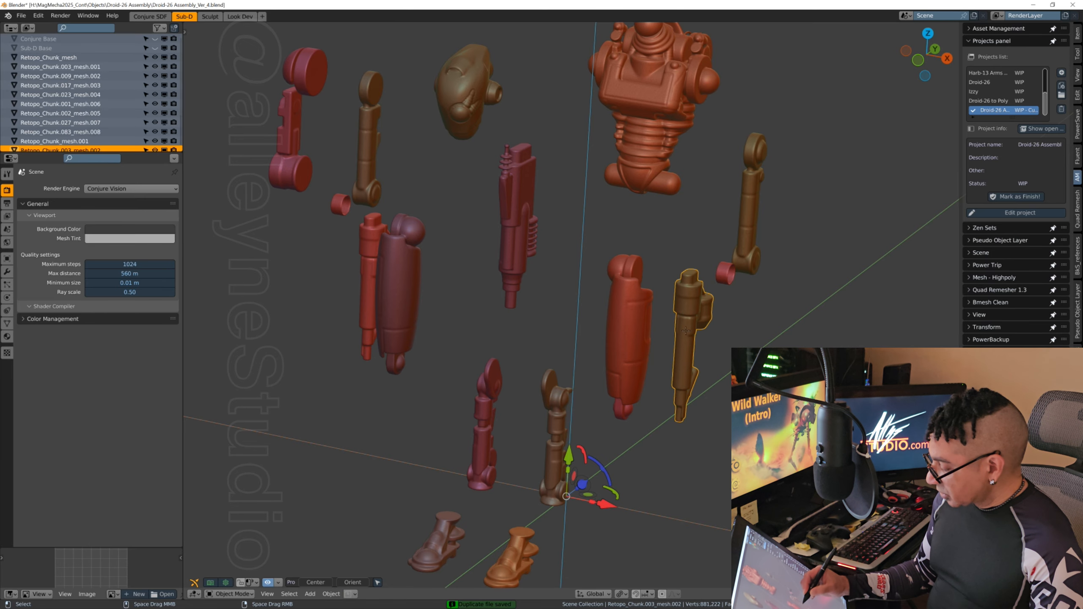
click(749, 227)
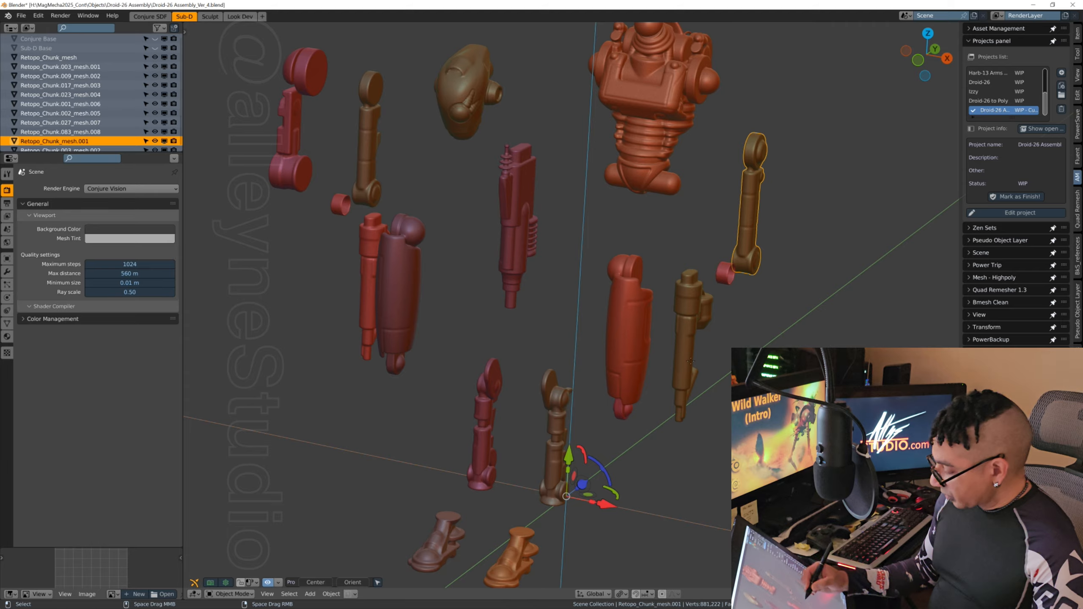
click(725, 274)
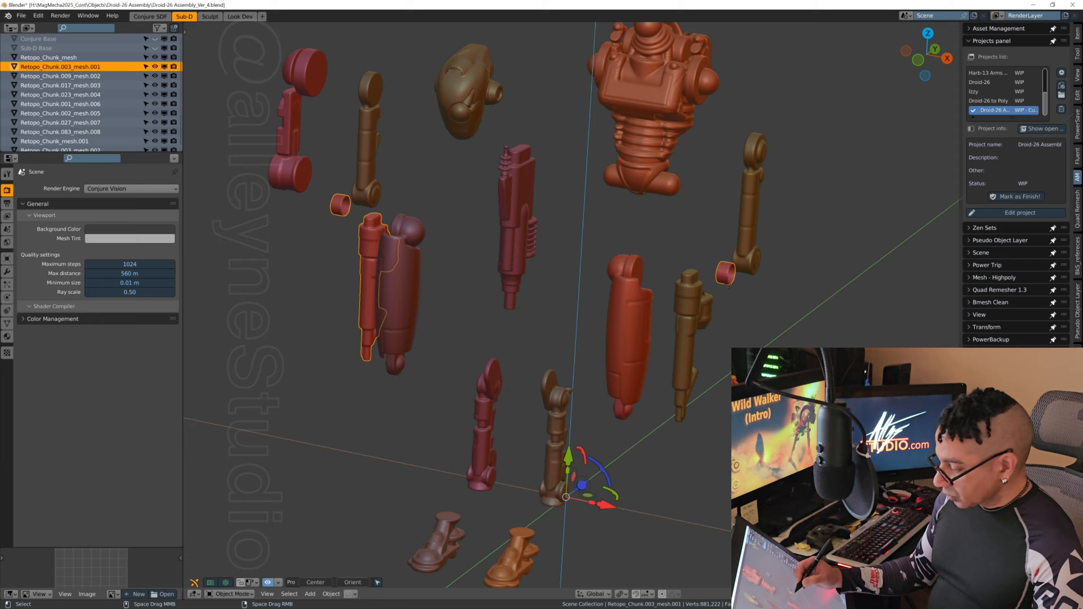
middle_drag(728, 354, 749, 354)
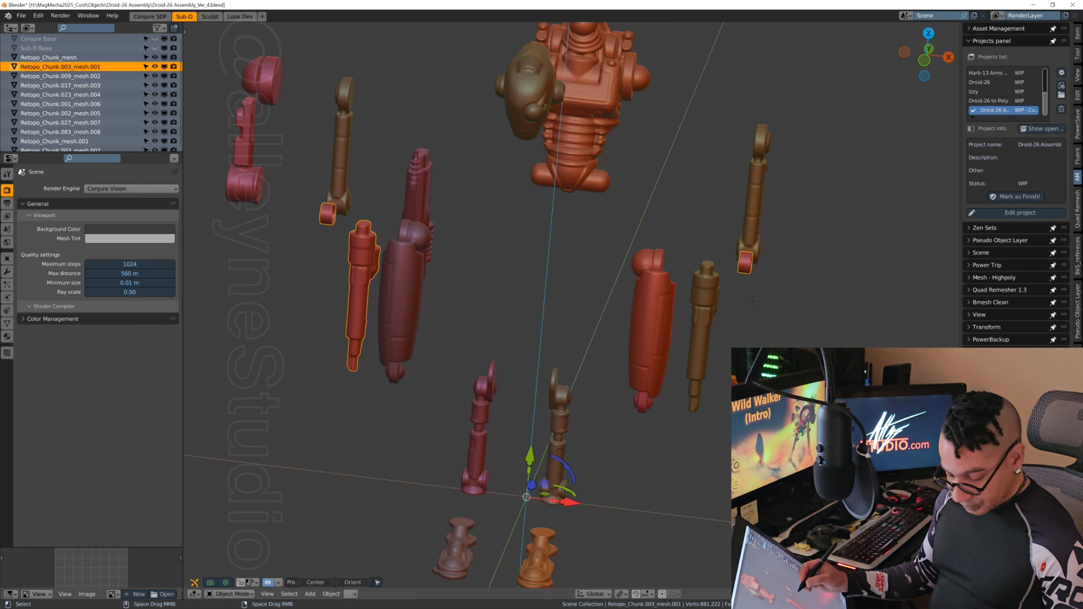
key(Delete)
middle_drag(749, 304, 724, 386)
shift+middle_drag(647, 426, 546, 433)
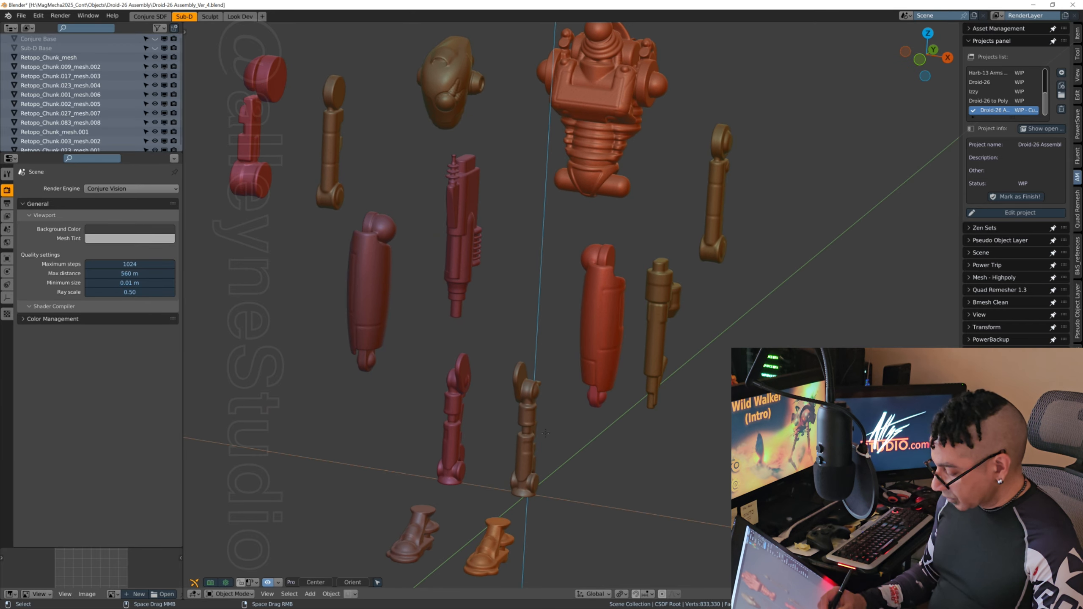
Step: Select the lower leg, the weapon, the torso and the head one at a time to check how the parts are divided
click(525, 416)
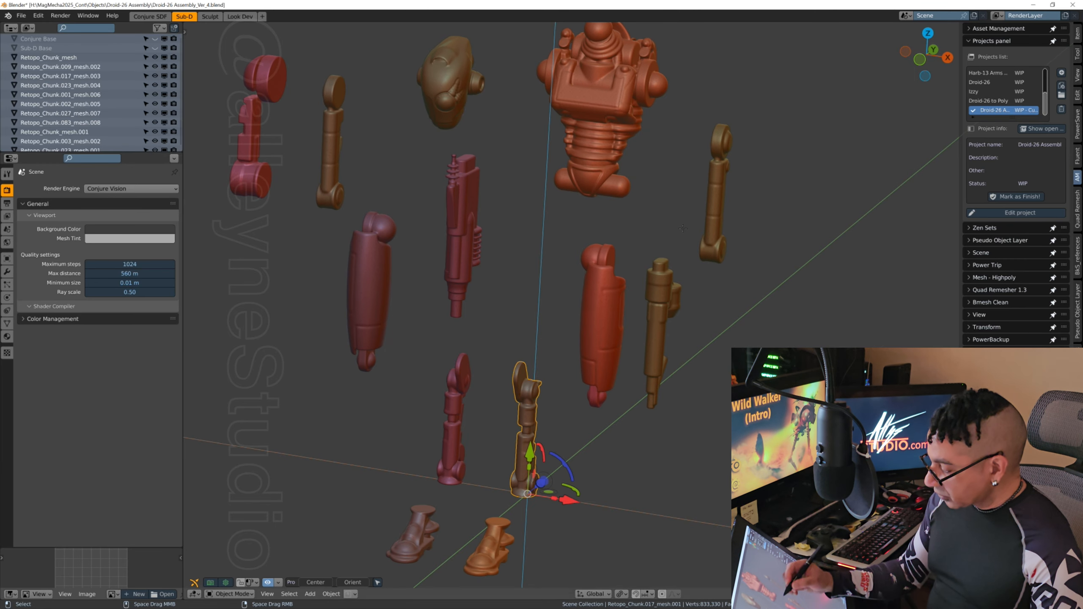
click(462, 250)
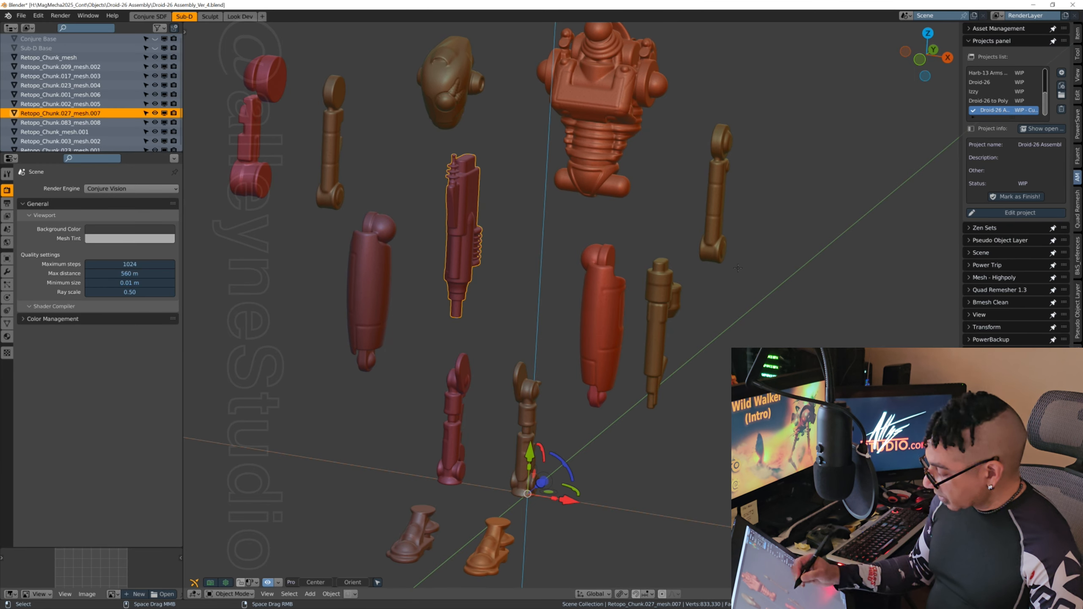
shift+middle_drag(735, 272, 772, 354)
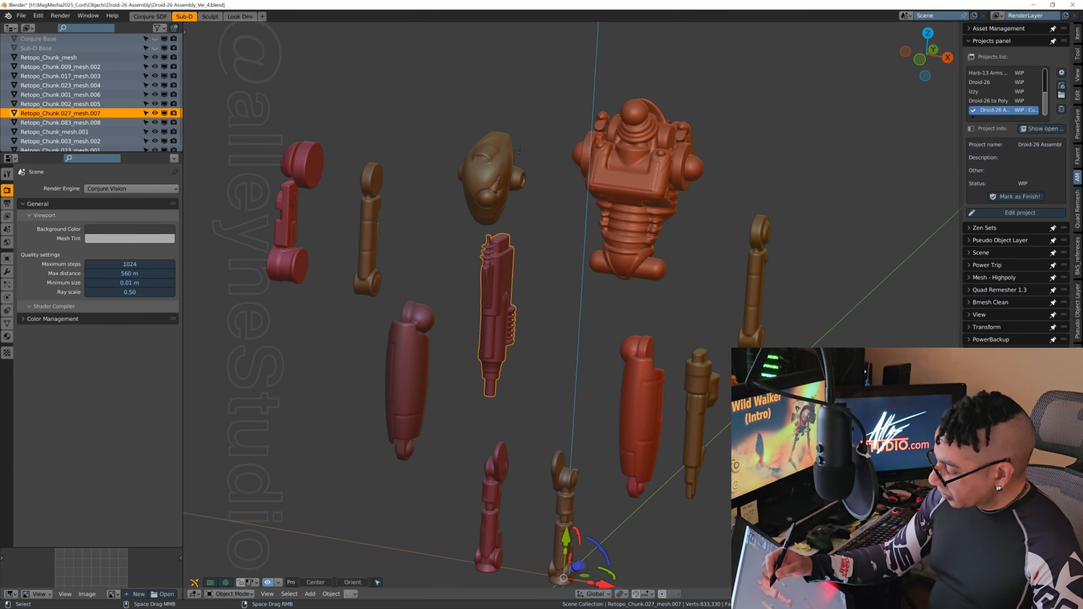
click(654, 180)
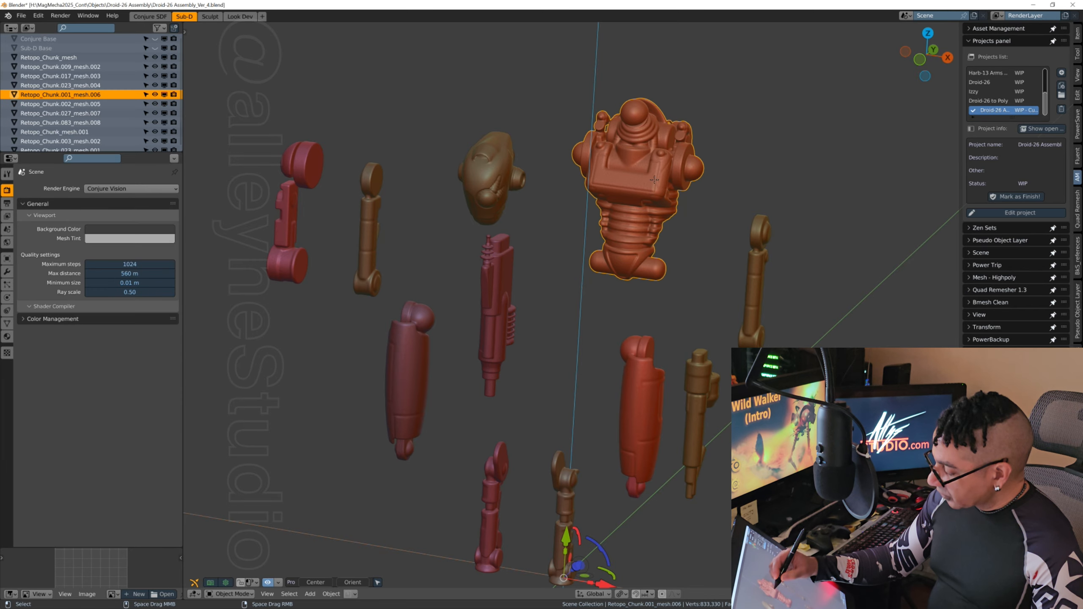
click(490, 167)
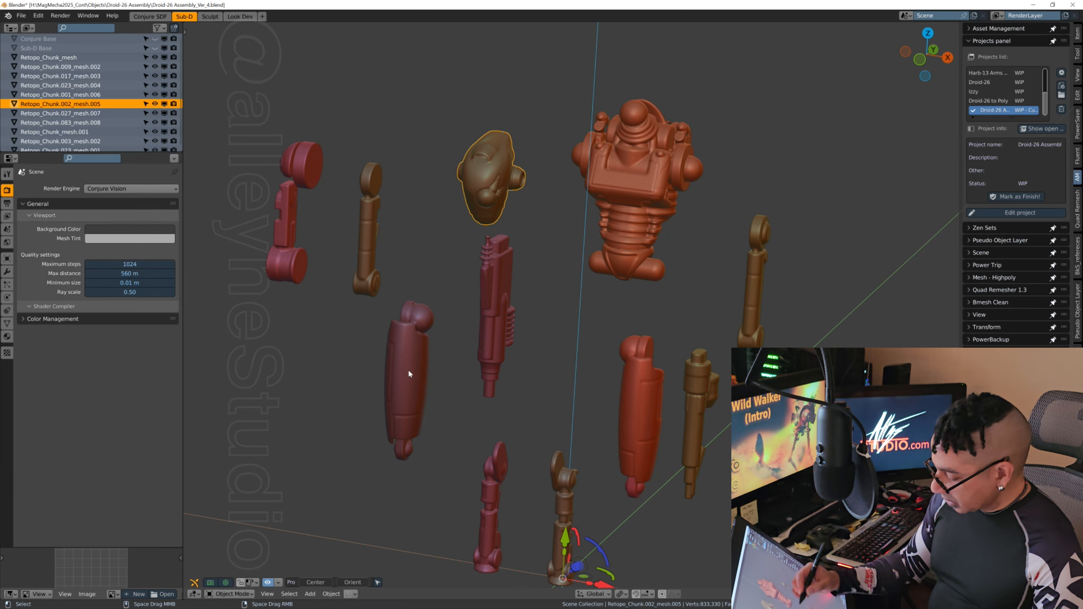
middle_drag(414, 394, 404, 380)
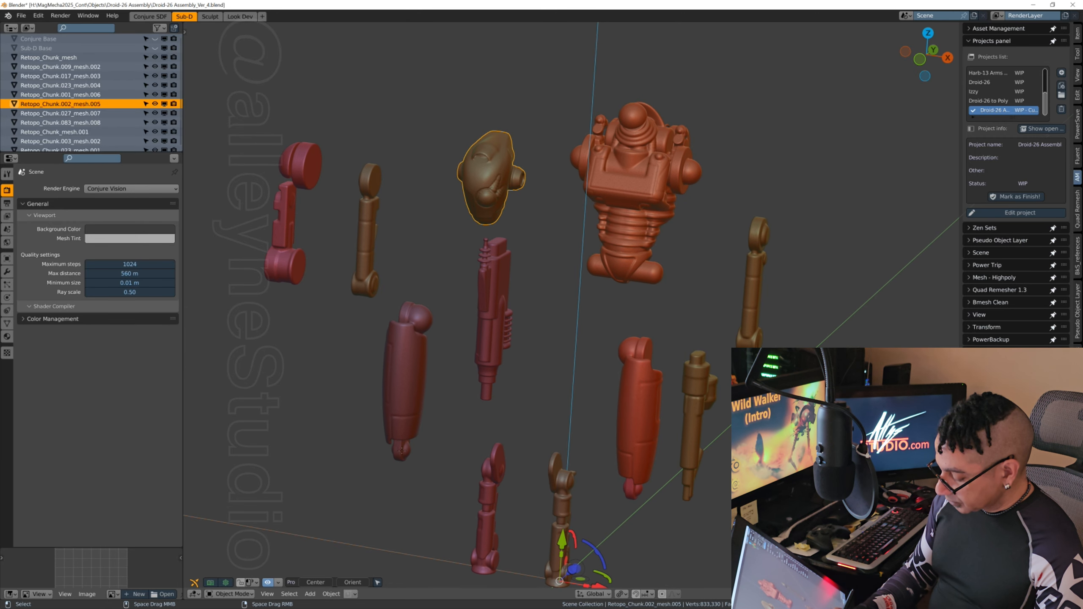
middle_drag(457, 422, 393, 428)
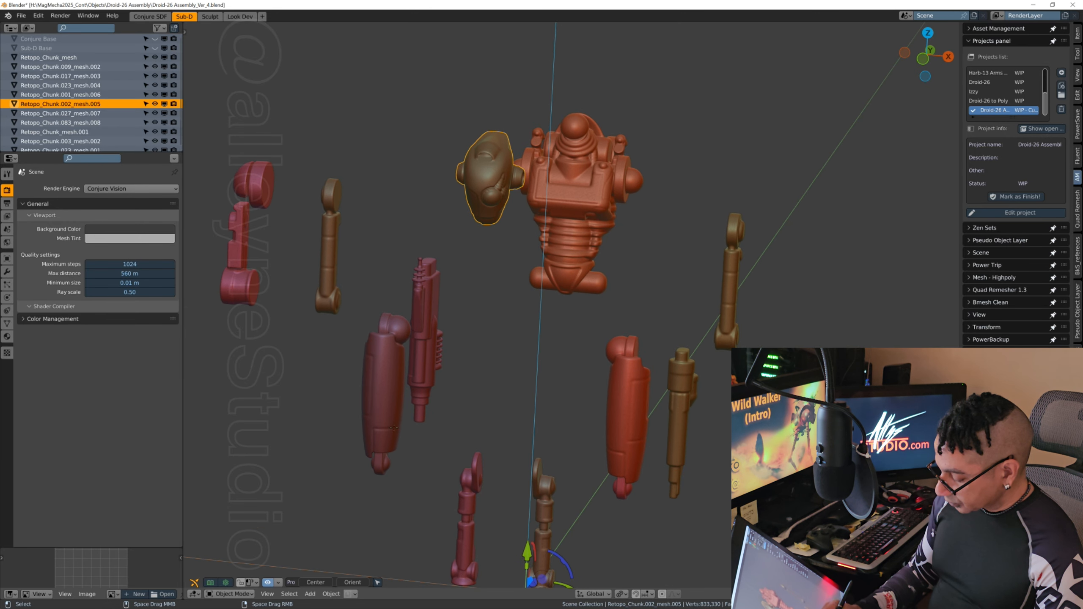
Step: Check the two thighs, try moving the +X-side thigh's main body upward, and undo the move
click(380, 408)
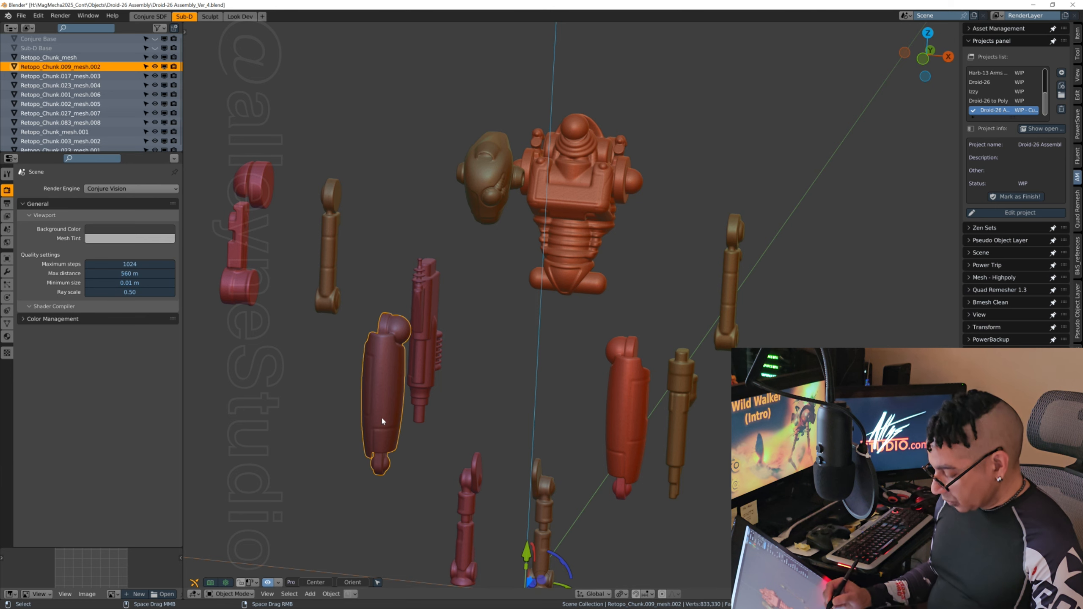
click(634, 449)
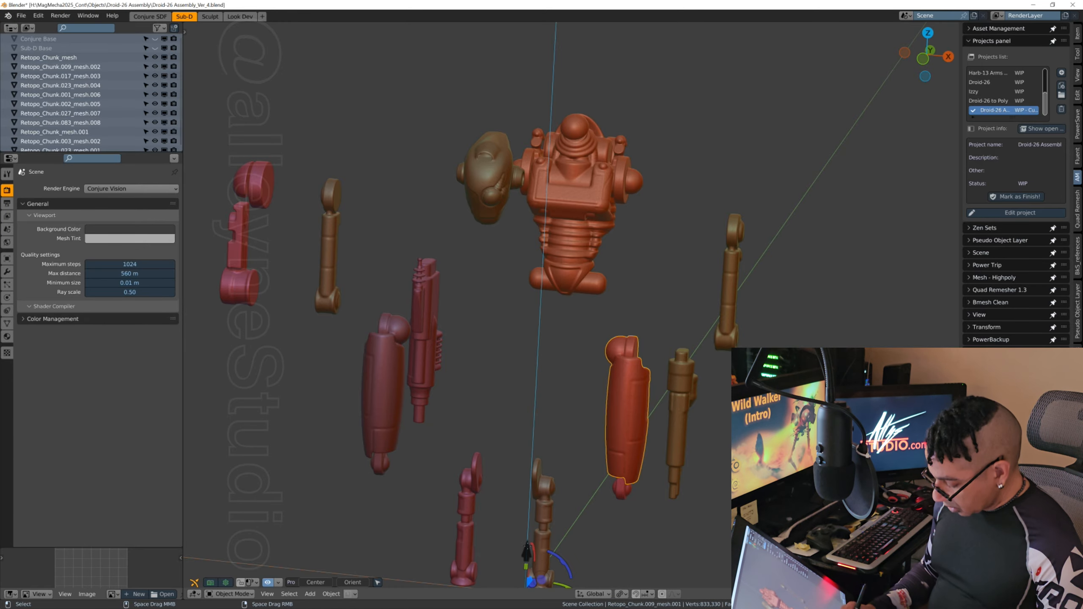
drag(527, 554, 528, 479)
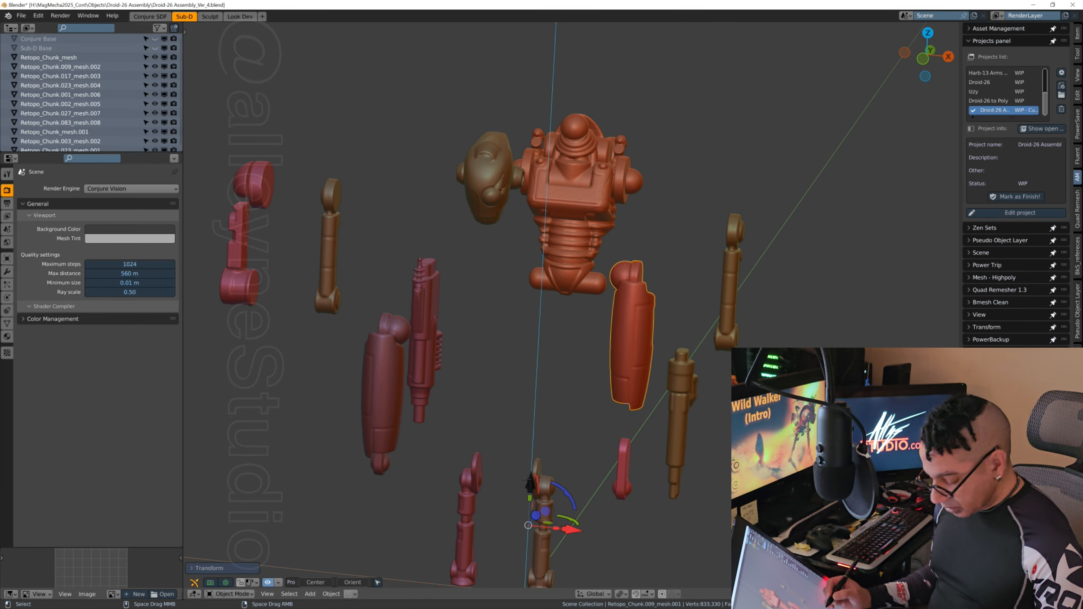
key(ctrl+z)
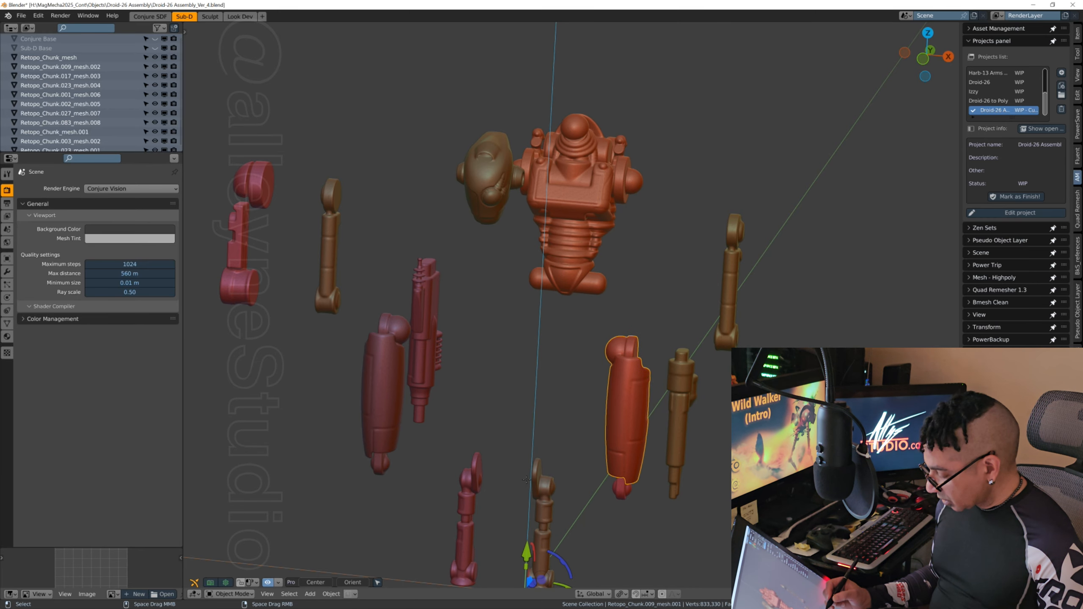
Step: Join the +X-side thigh's main body with its lower joint piece and save the file incrementally as Droid-26 Assembly_Ver_5
shift+click(621, 491)
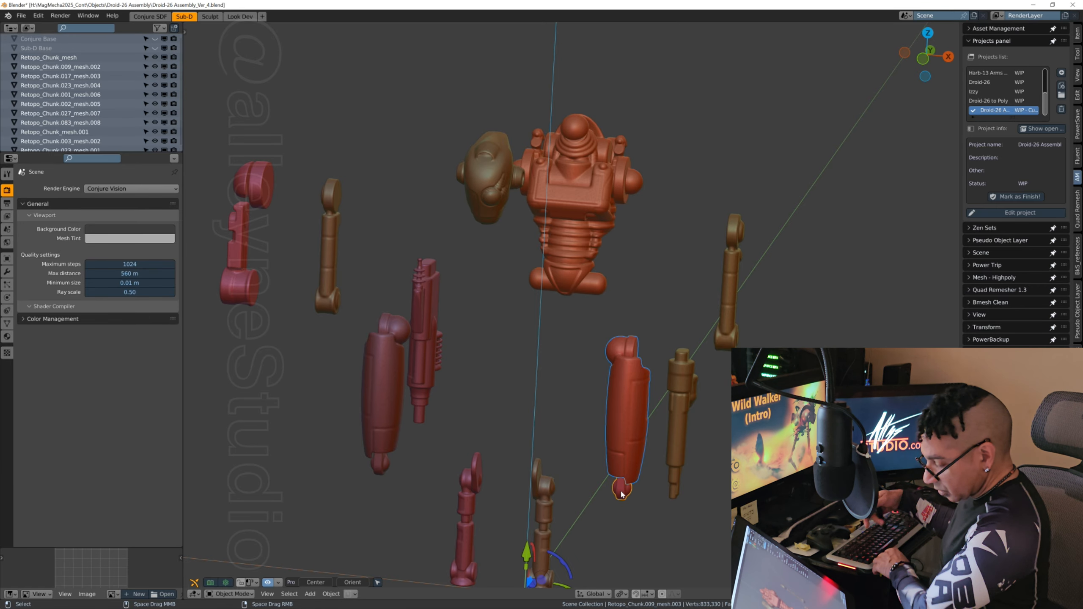
middle_drag(621, 494, 686, 443)
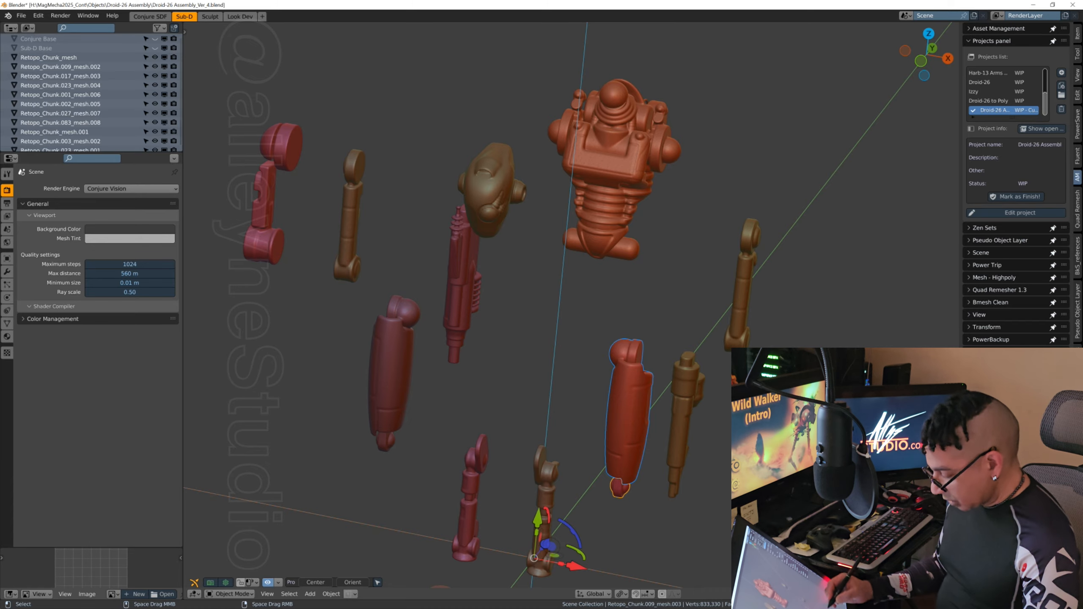
click(309, 594)
mouse_move(291, 596)
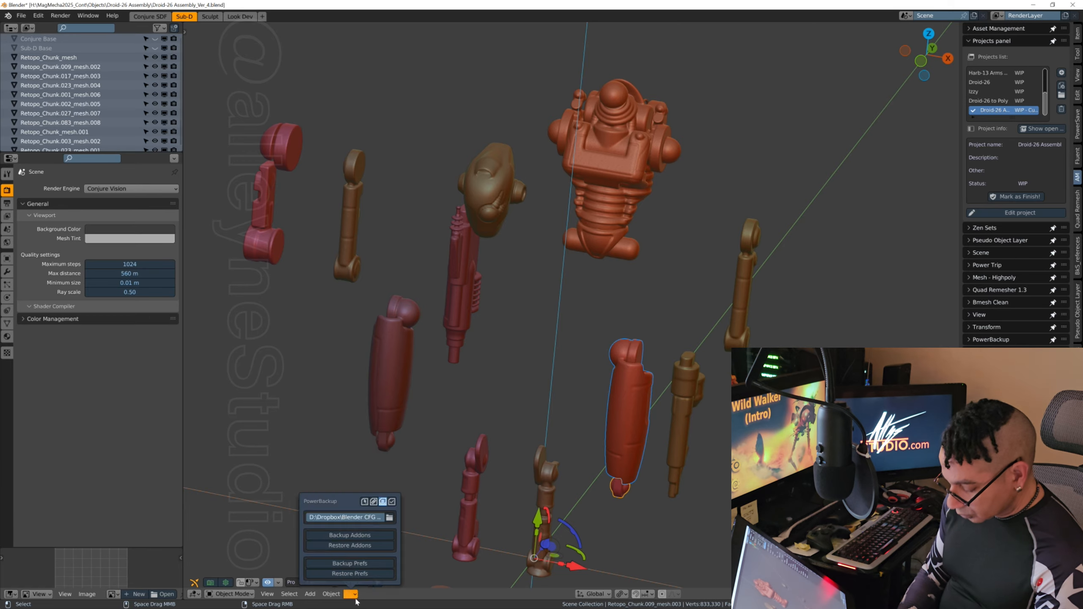
mouse_move(331, 596)
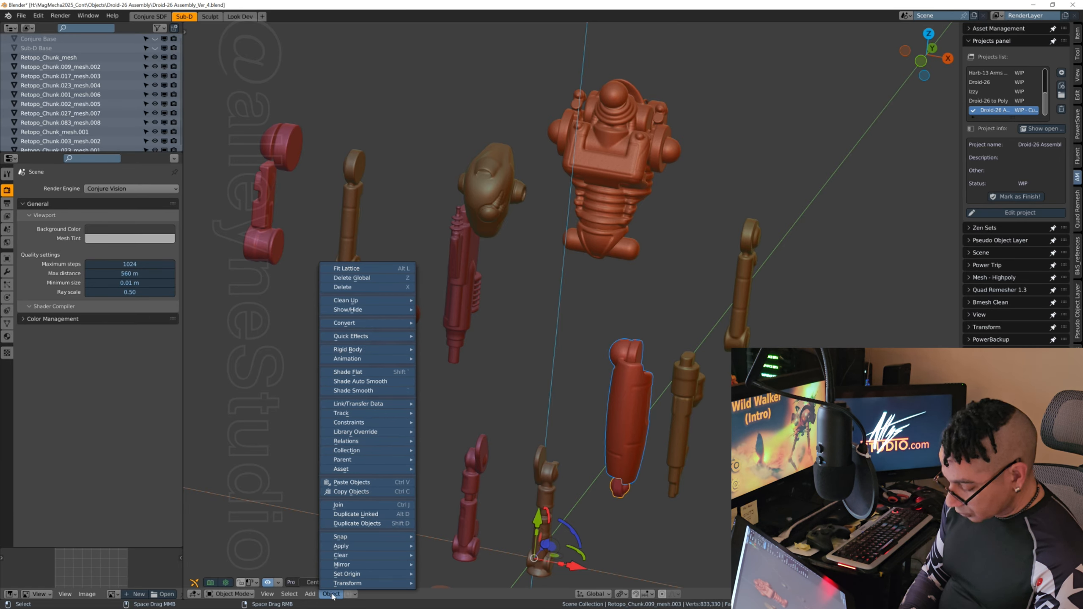
click(369, 506)
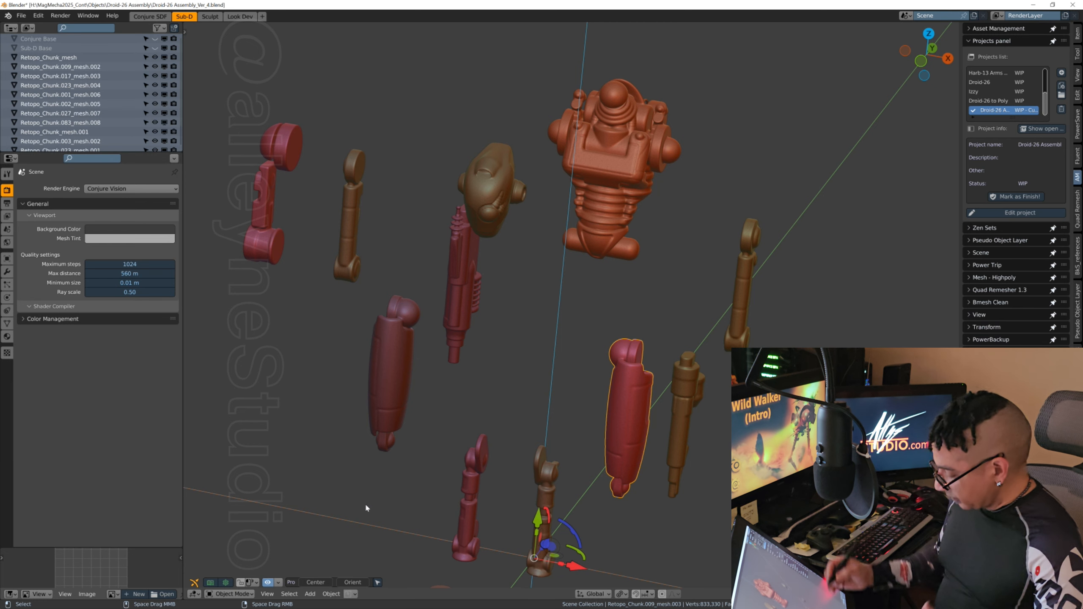
middle_drag(366, 507, 354, 508)
middle_drag(731, 428, 701, 340)
middle_drag(599, 298, 578, 404)
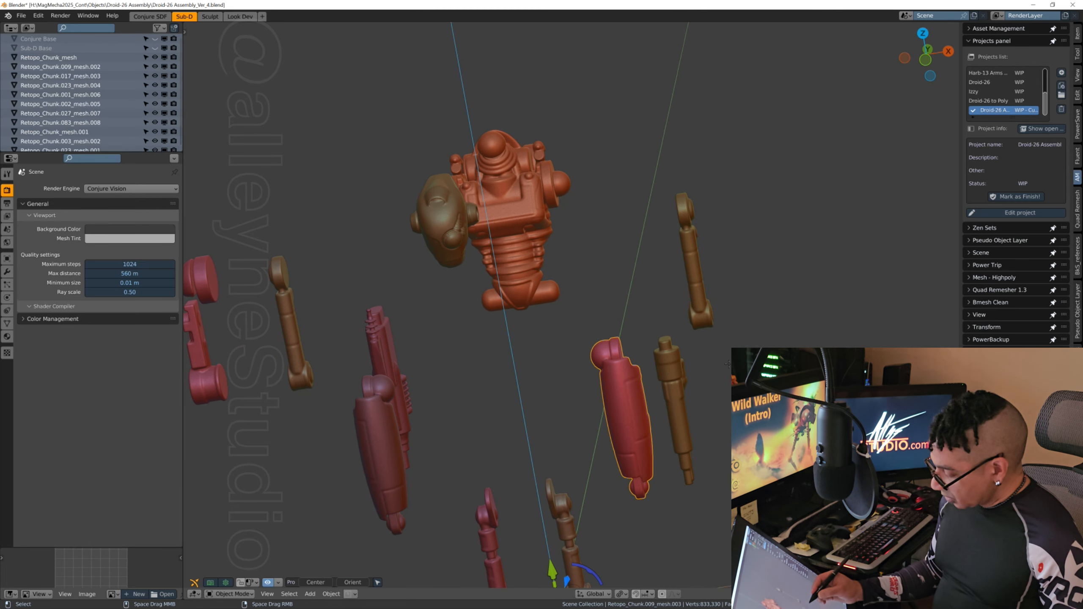
key(ctrl+alt+s)
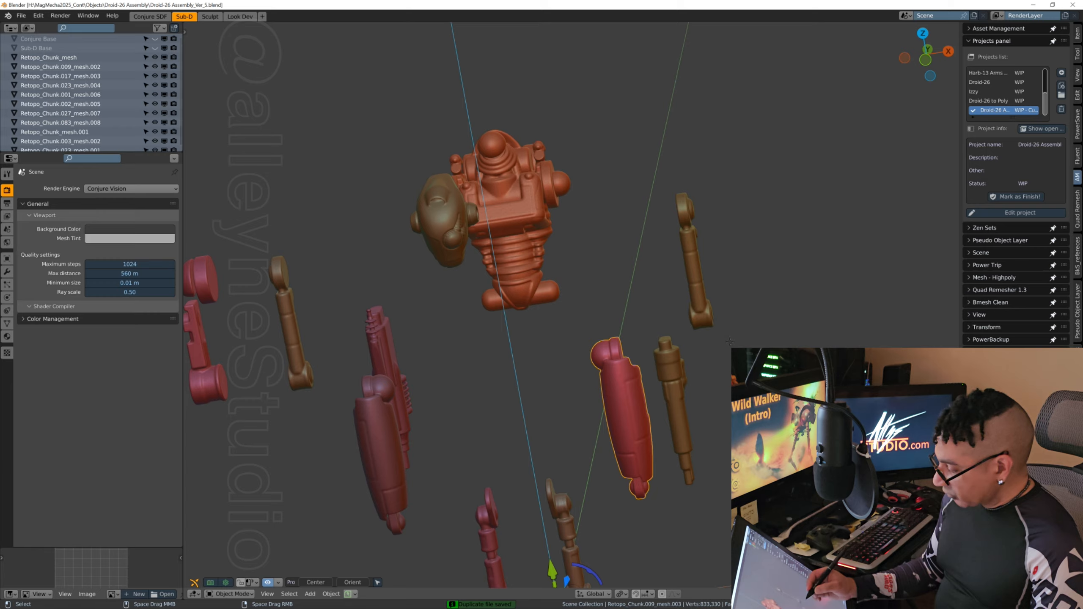
Step: Check the arm parts Retopo_Chunk_mesh and Retopo_Chunk.083_mesh.008, and save the file incrementally as Droid-26 Assembly_Ver_6
middle_drag(721, 364, 476, 353)
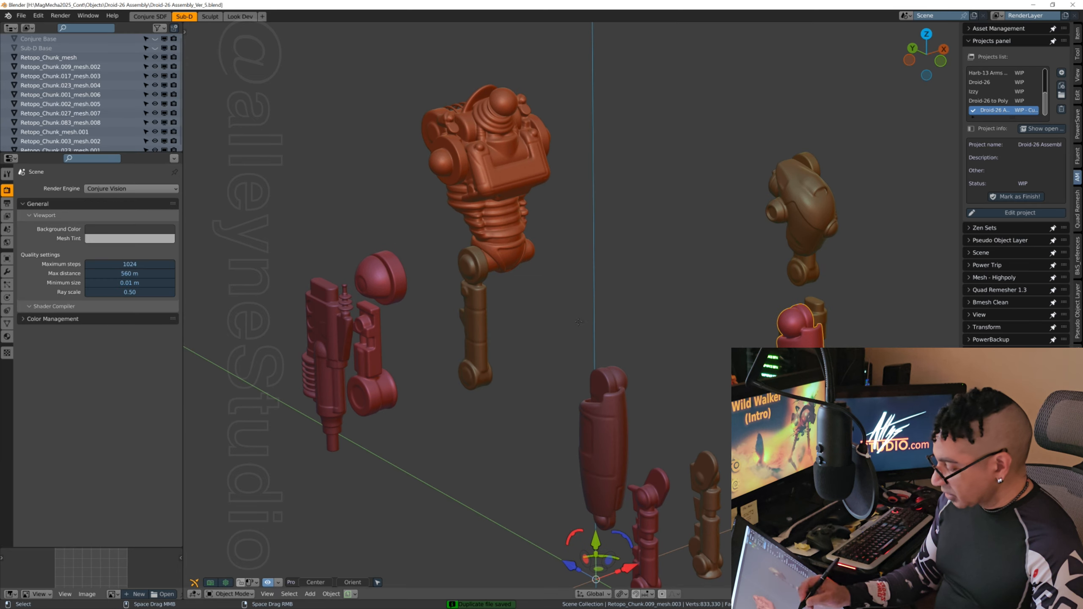
click(477, 349)
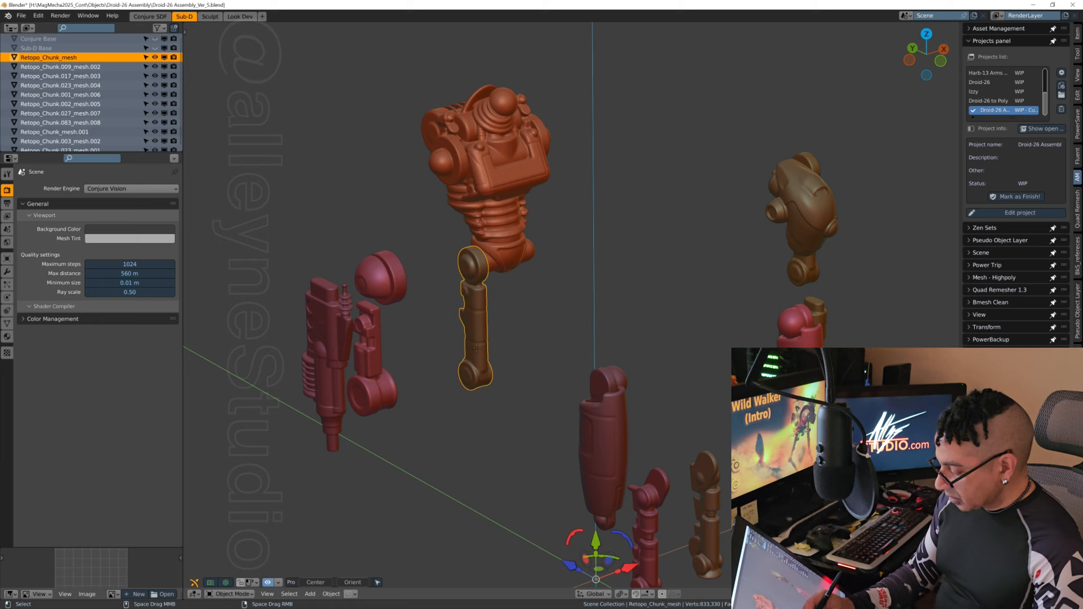
middle_drag(431, 431, 389, 406)
click(388, 399)
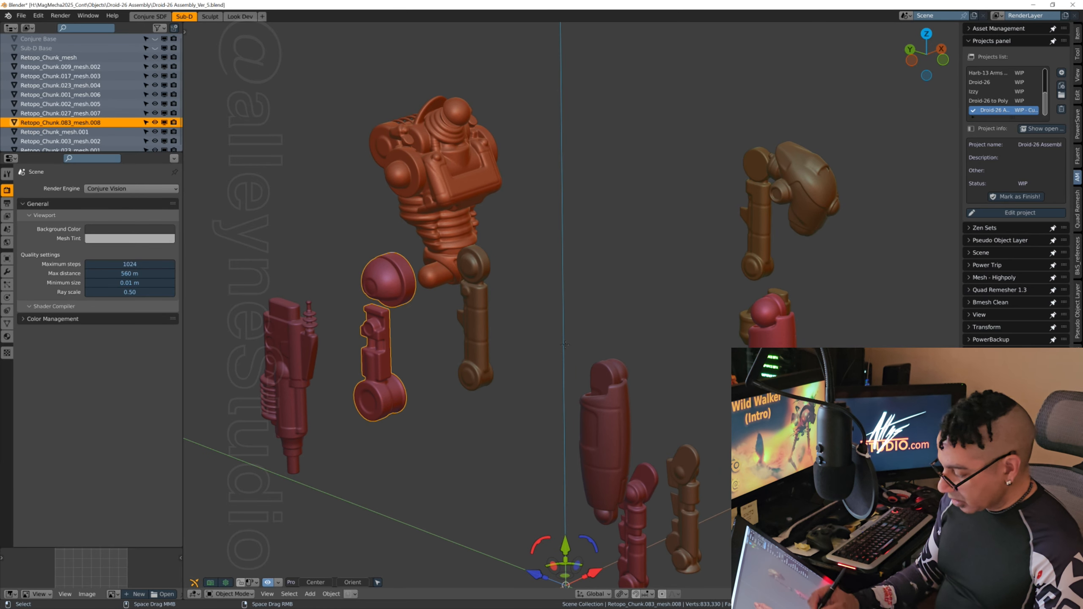
middle_drag(565, 343, 488, 434)
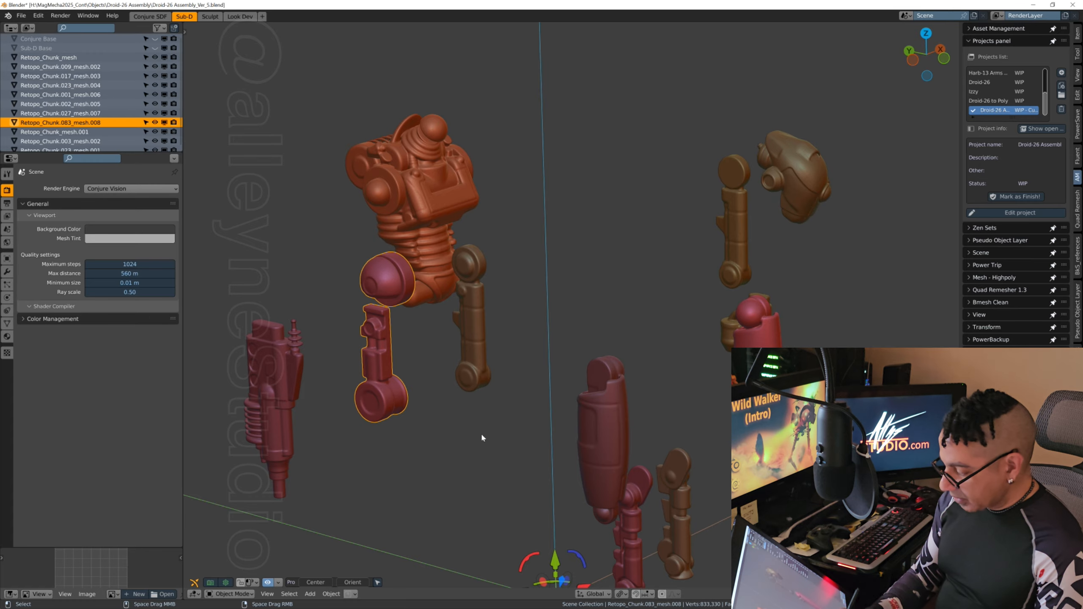
scroll(481, 432, down, 3)
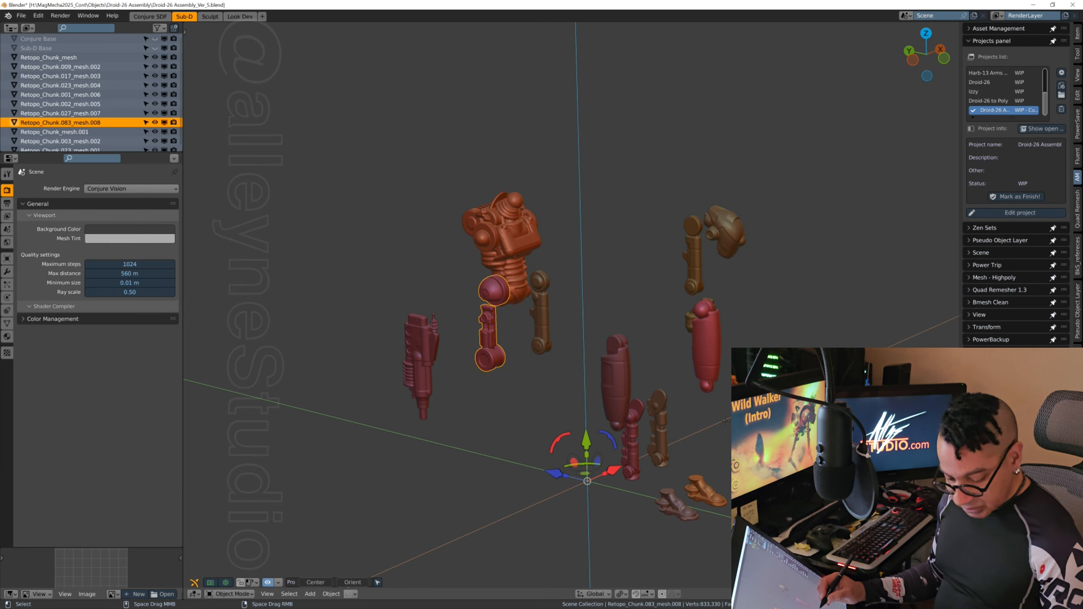
key(ctrl+alt+s)
Step: Select the torso, try the 3D Cursor, Median Point and Active Element transform pivots, and settle on Individual Origins
middle_drag(554, 426, 684, 237)
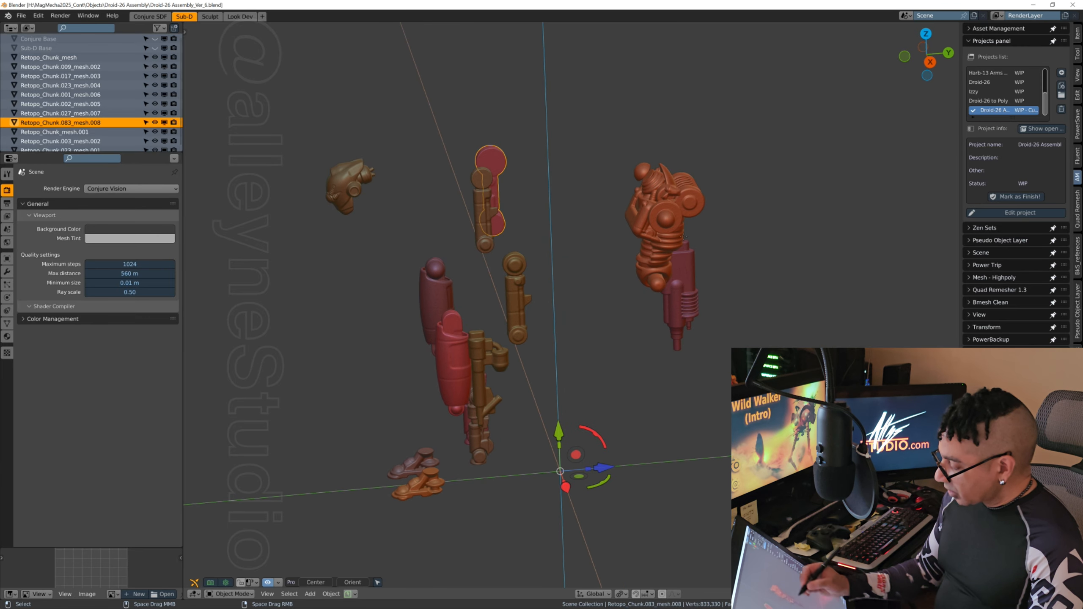
click(664, 217)
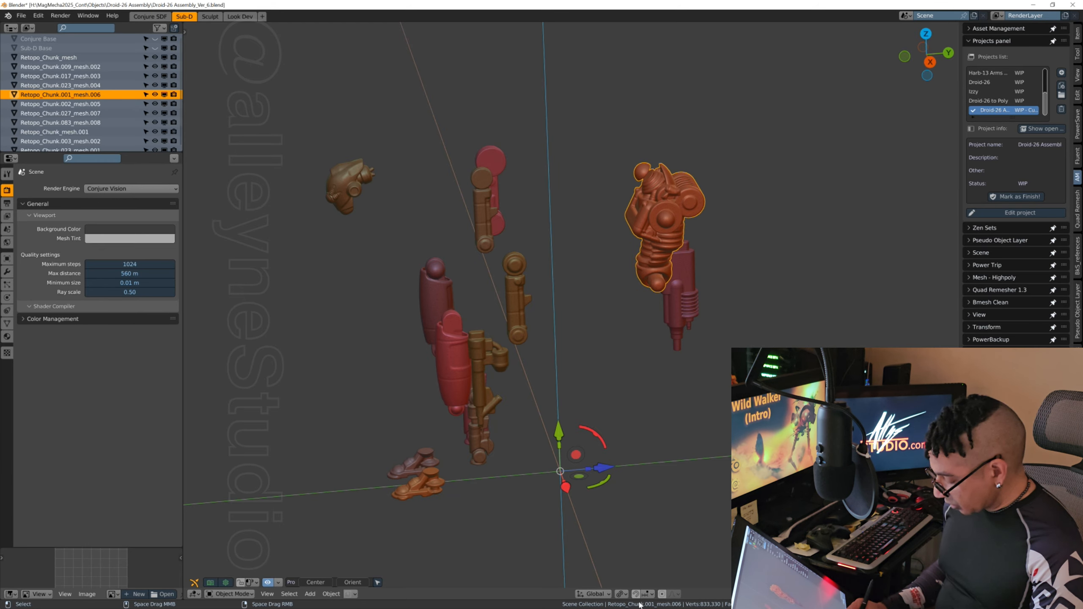
click(620, 594)
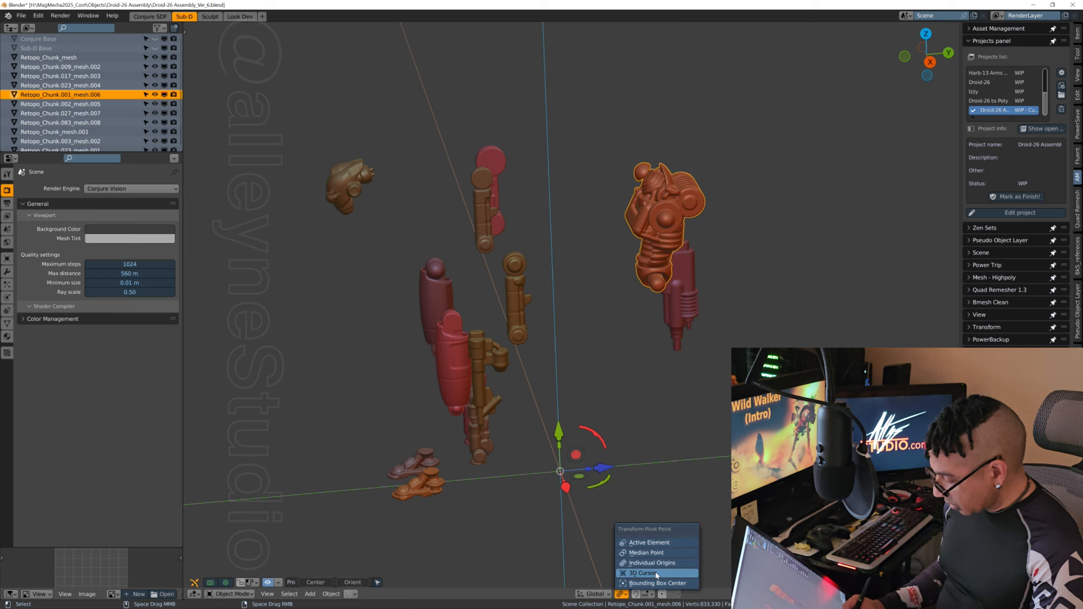
click(643, 572)
click(622, 594)
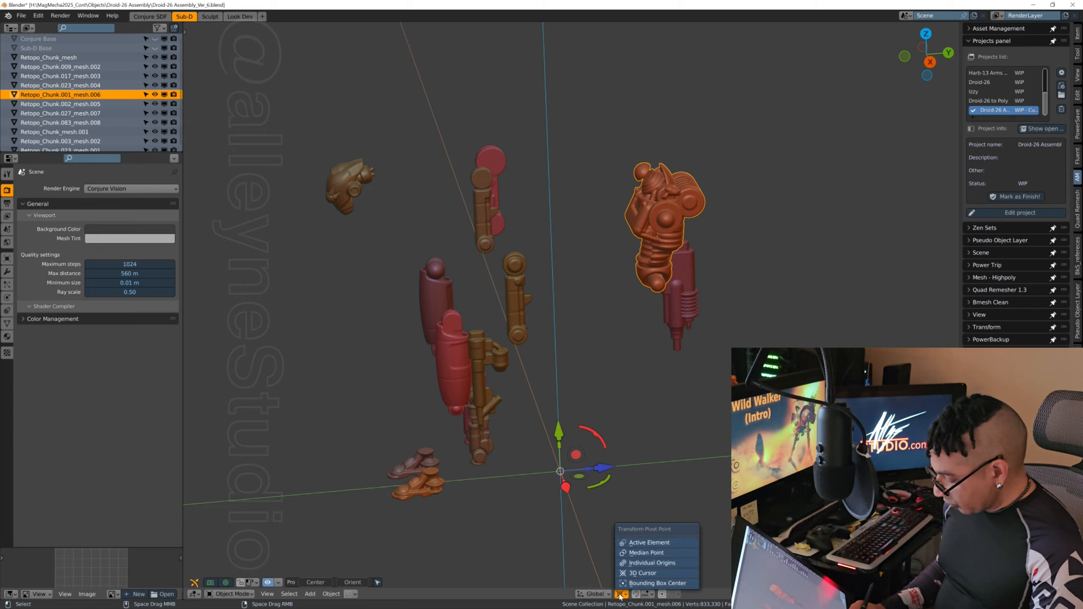
click(658, 553)
click(621, 594)
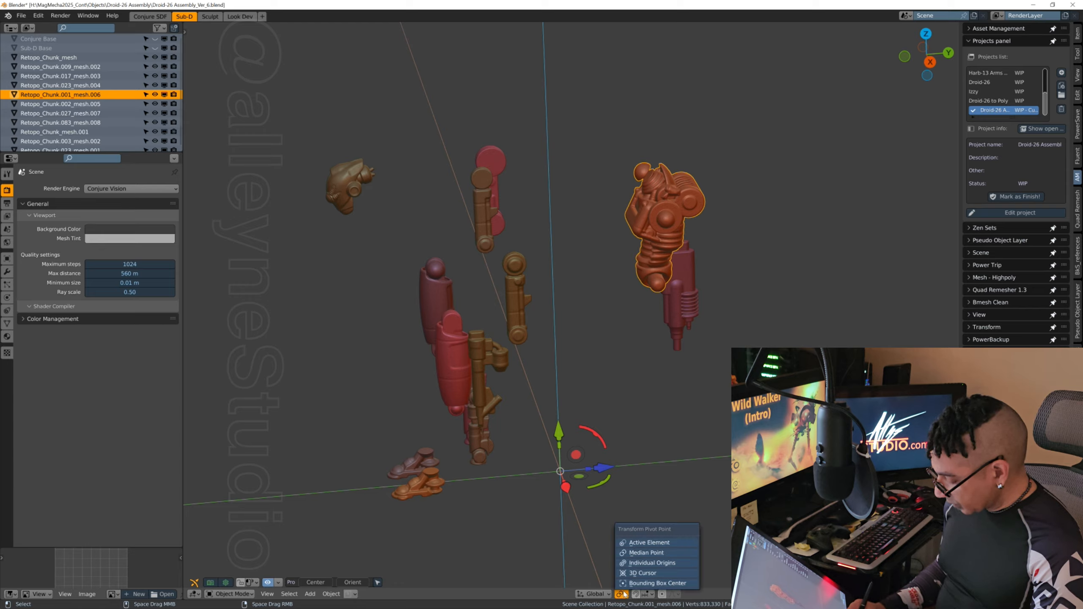
click(650, 544)
click(621, 594)
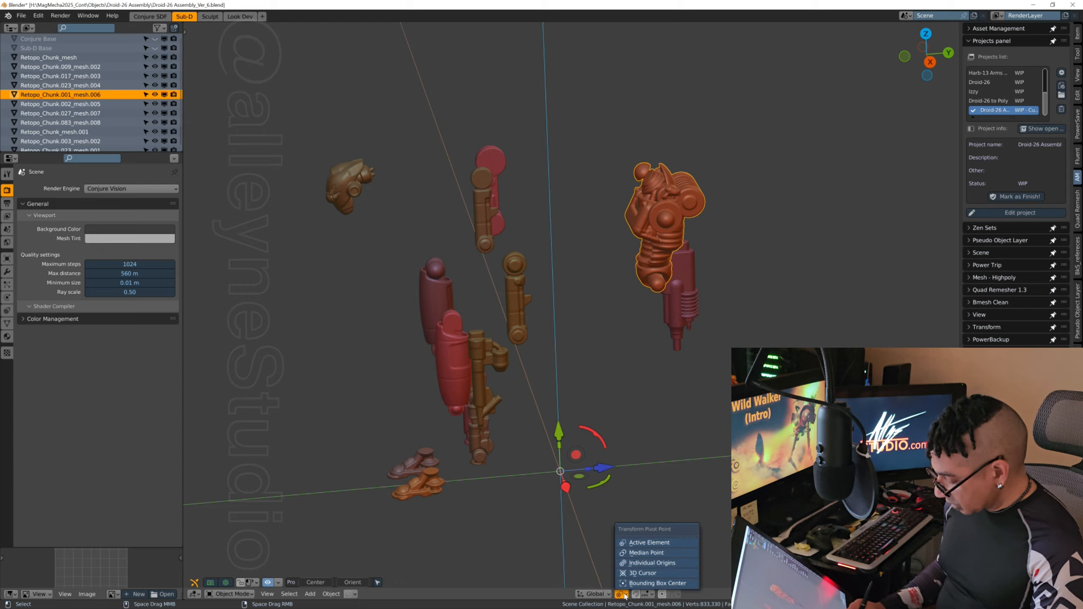
click(655, 561)
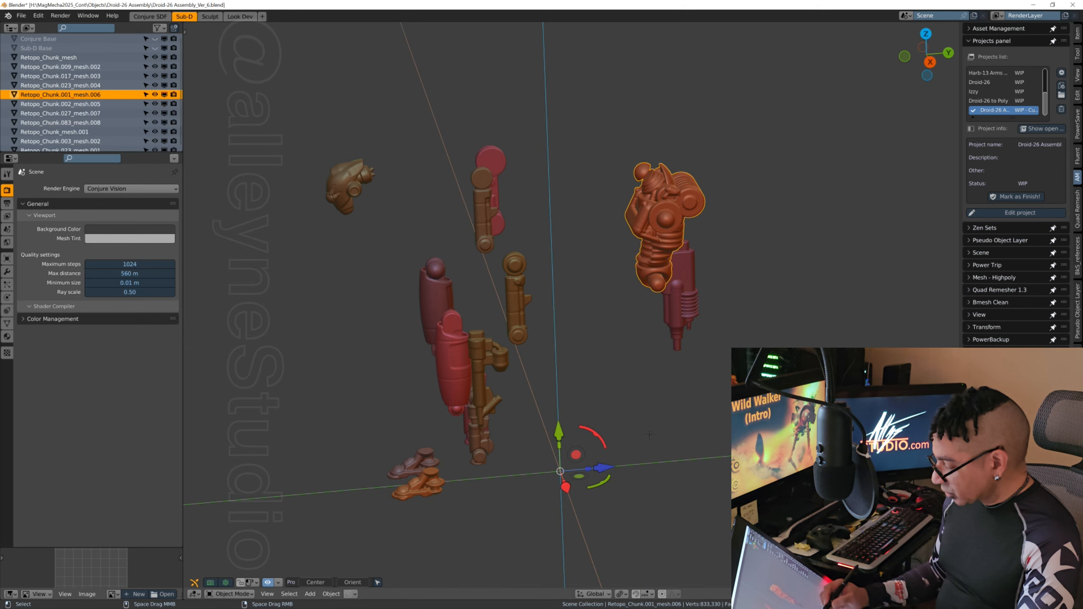
Step: Move the torso along the Y axis until it lines up with the world's vertical axis
middle_drag(616, 468, 612, 468)
drag(607, 468, 503, 476)
middle_drag(503, 476, 602, 493)
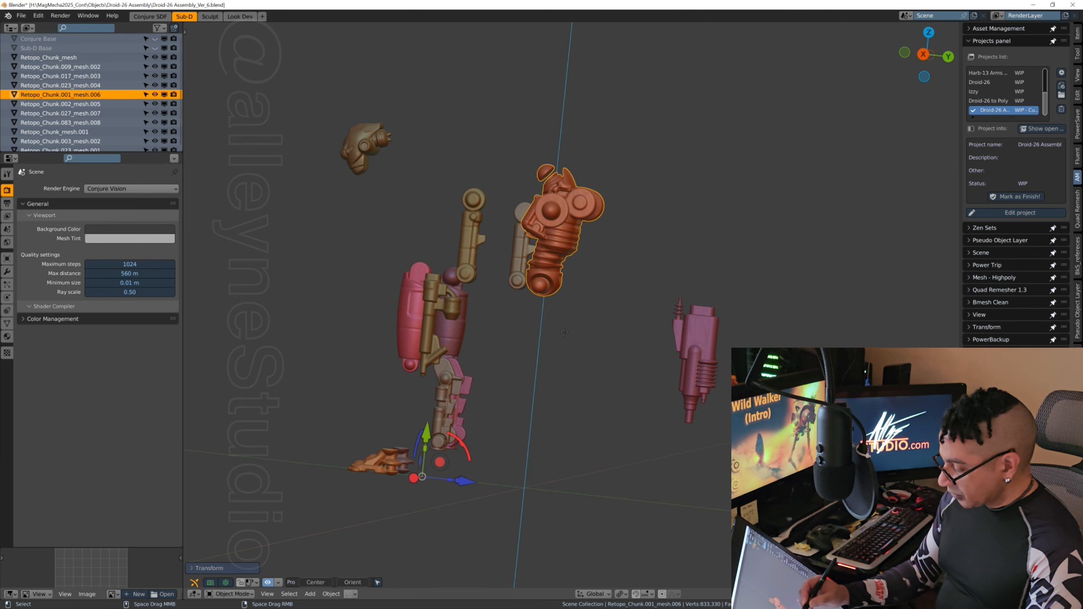
middle_drag(564, 332, 591, 282)
middle_drag(539, 481, 571, 490)
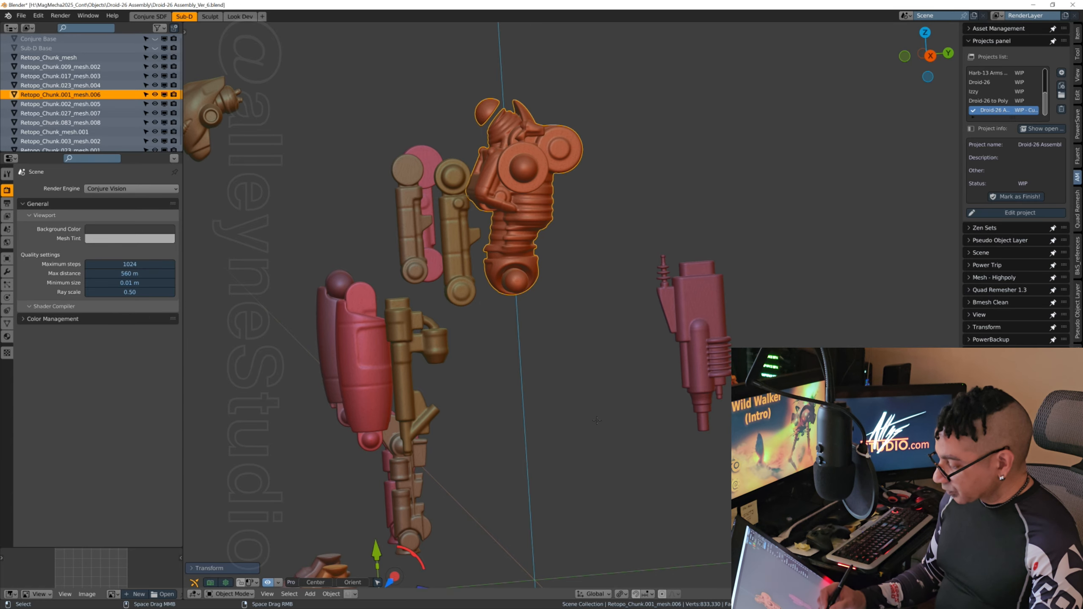
ctrl+middle_drag(554, 318, 640, 392)
Step: Select the +X-side thigh, Retopo_Chunk.009_mesh.003, and move it to the torso's hip joint
click(616, 381)
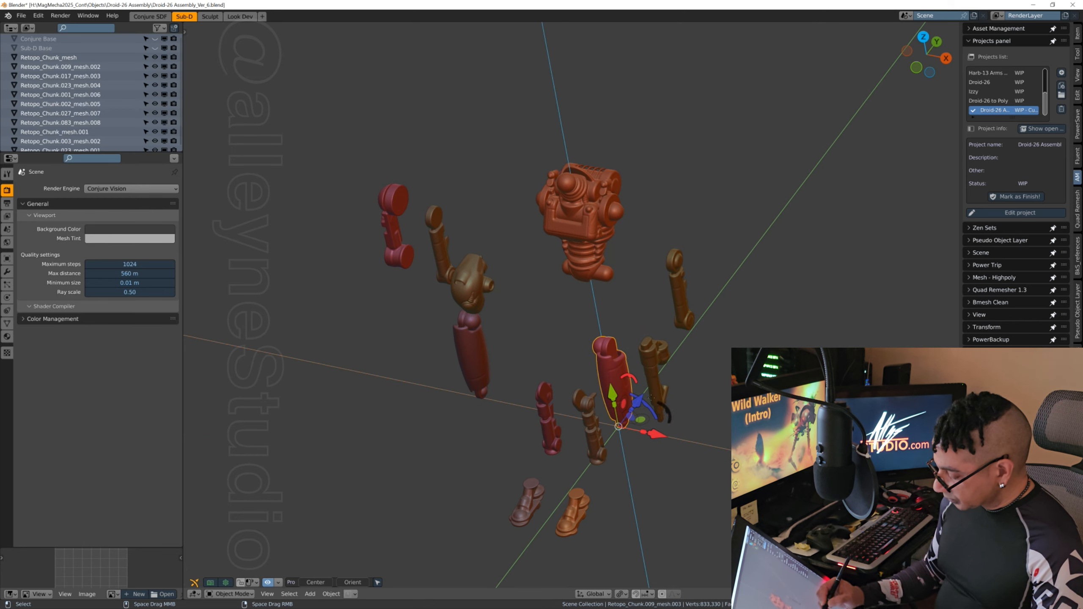
drag(659, 433, 670, 371)
middle_drag(673, 370, 714, 356)
scroll(726, 322, up, 2)
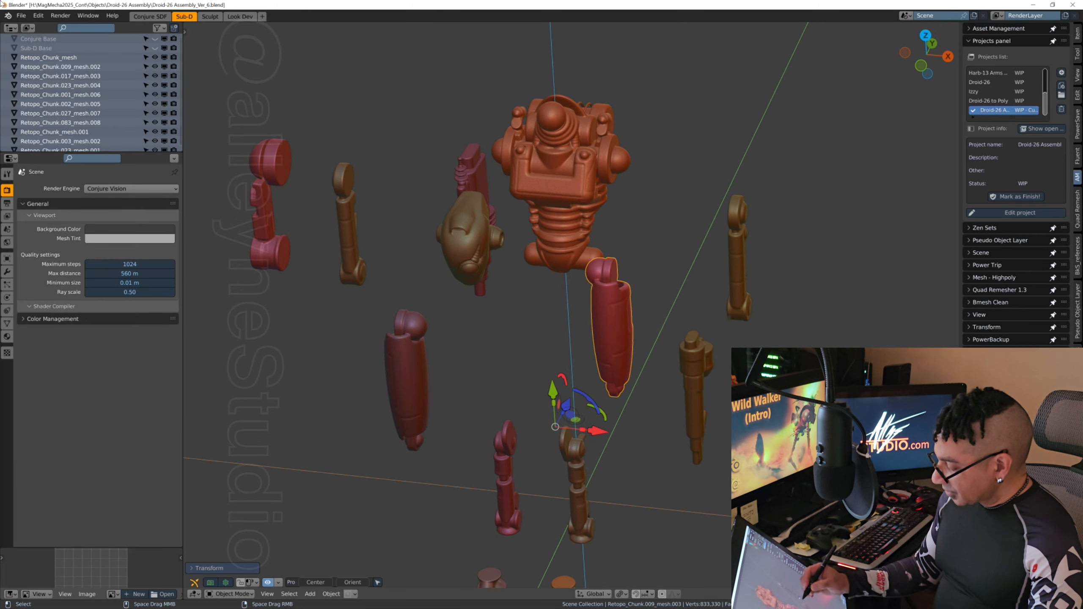
Step: Fine-adjust the +X-side thigh along the Y axis so its upper joint lines up with the hip
mouse_move(566, 404)
mouse_down()
mouse_move(575, 387)
mouse_move(598, 415)
mouse_move(566, 388)
mouse_up()
key(y)
middle_drag(616, 323, 605, 384)
drag(595, 421, 601, 422)
middle_drag(601, 421, 617, 404)
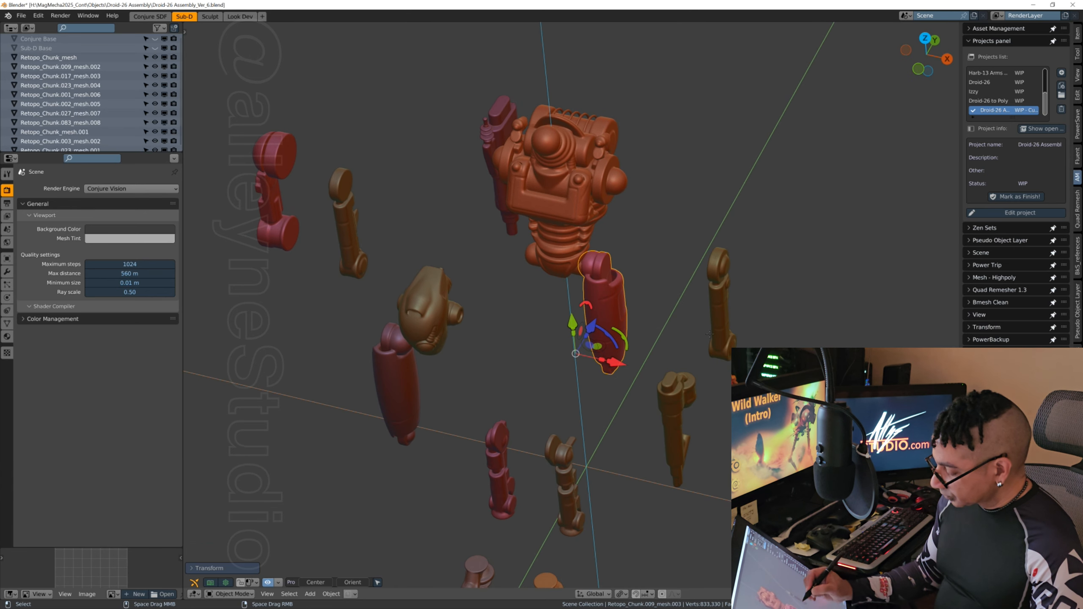
middle_drag(708, 334, 600, 308)
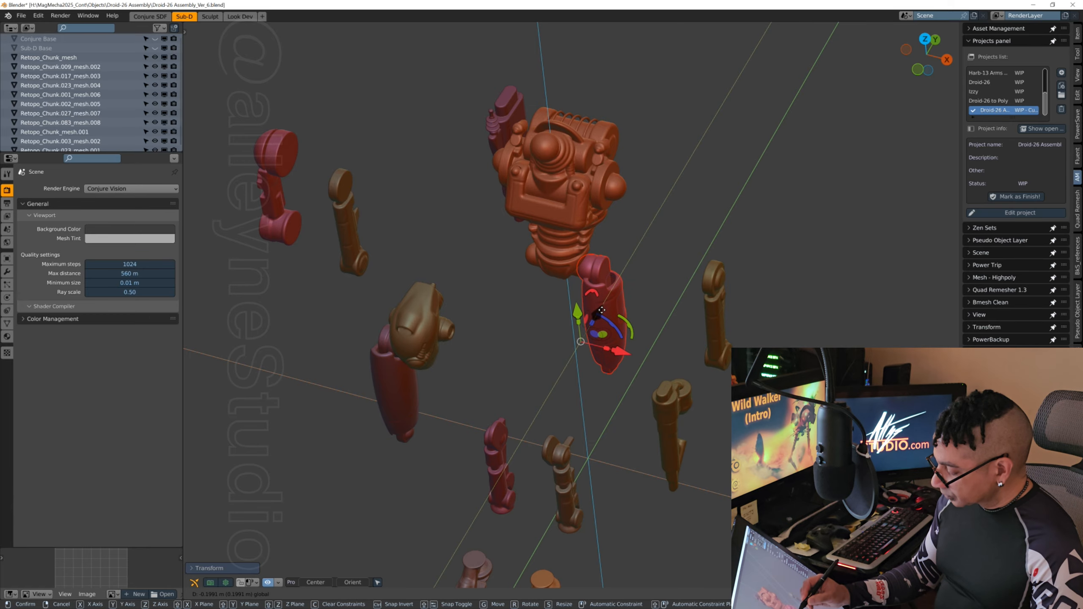
middle_drag(583, 413, 642, 343)
middle_drag(662, 349, 621, 330)
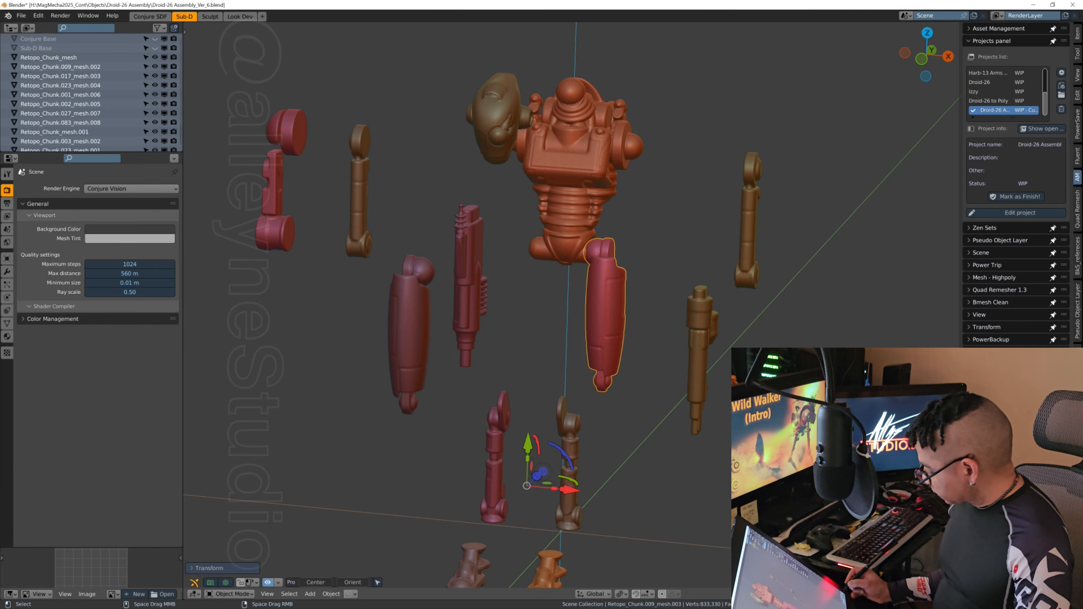
click(1075, 594)
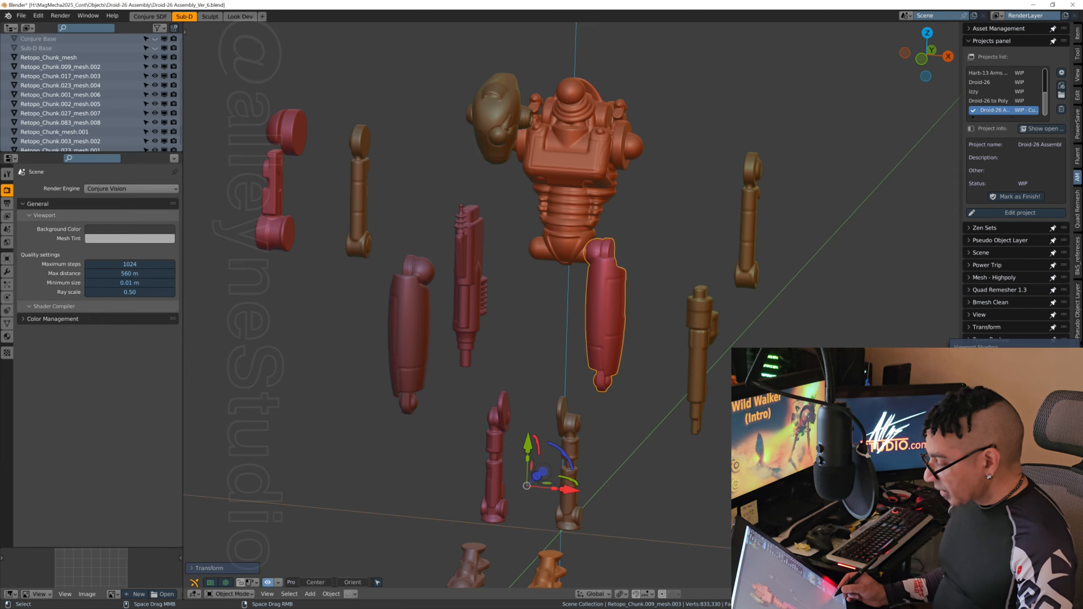
middle_drag(585, 345, 509, 399)
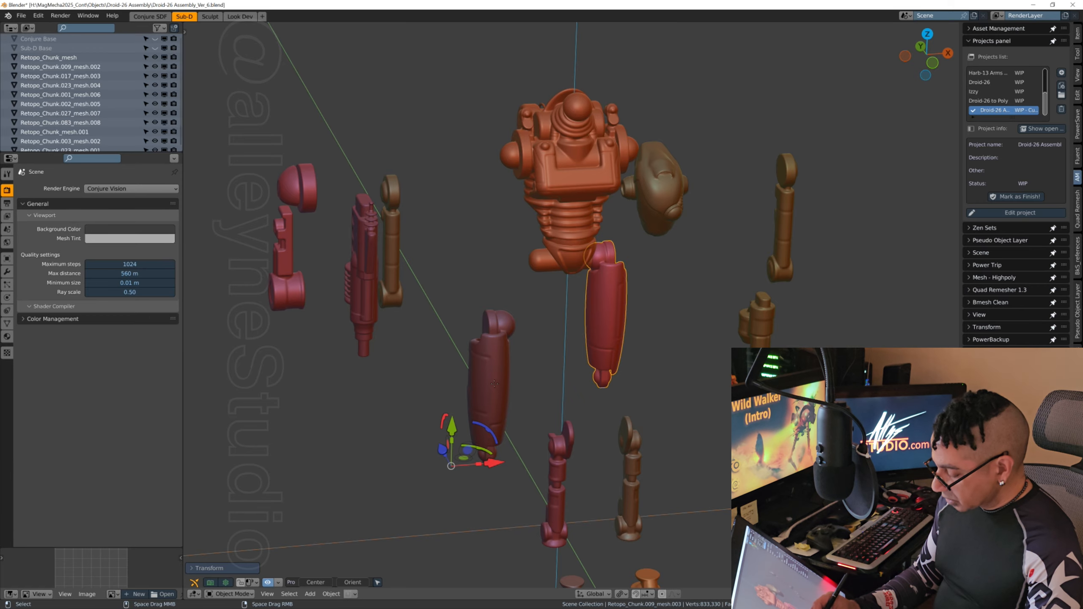
Step: Select the -X-side thigh, Retopo_Chunk.009_mesh.002, and move it along X and Y towards the torso's free hip joint
click(495, 386)
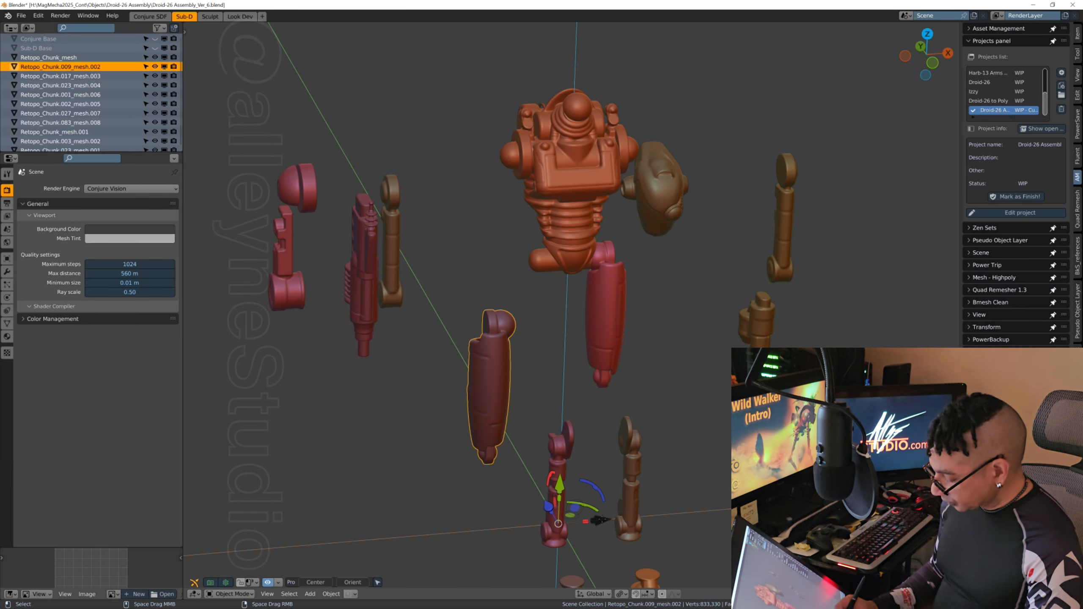
drag(601, 519, 667, 515)
middle_drag(668, 514, 652, 185)
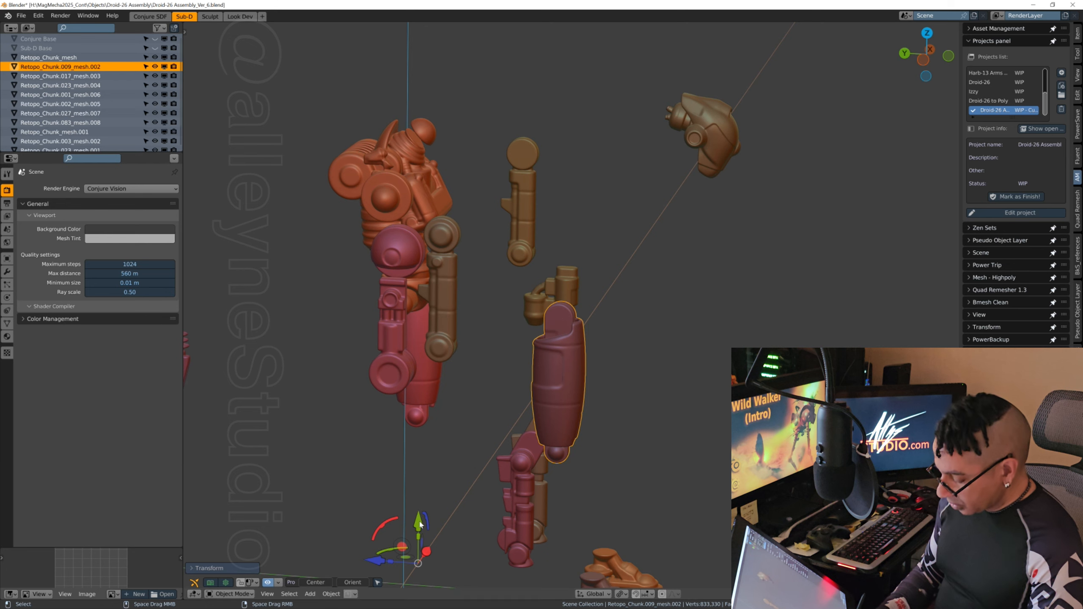
middle_drag(657, 381, 721, 408)
key(g)
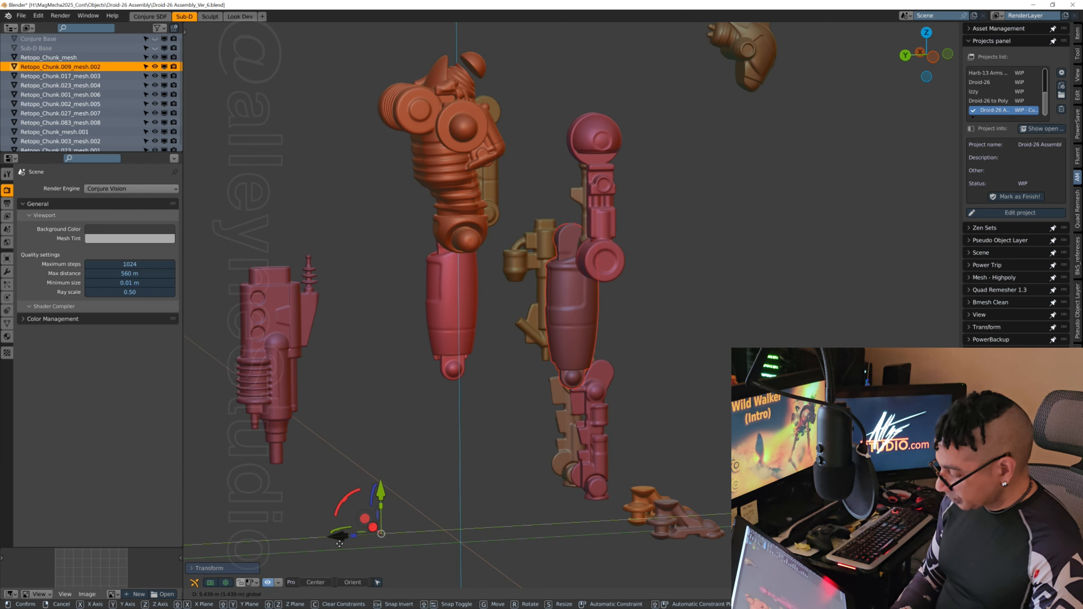
click(249, 552)
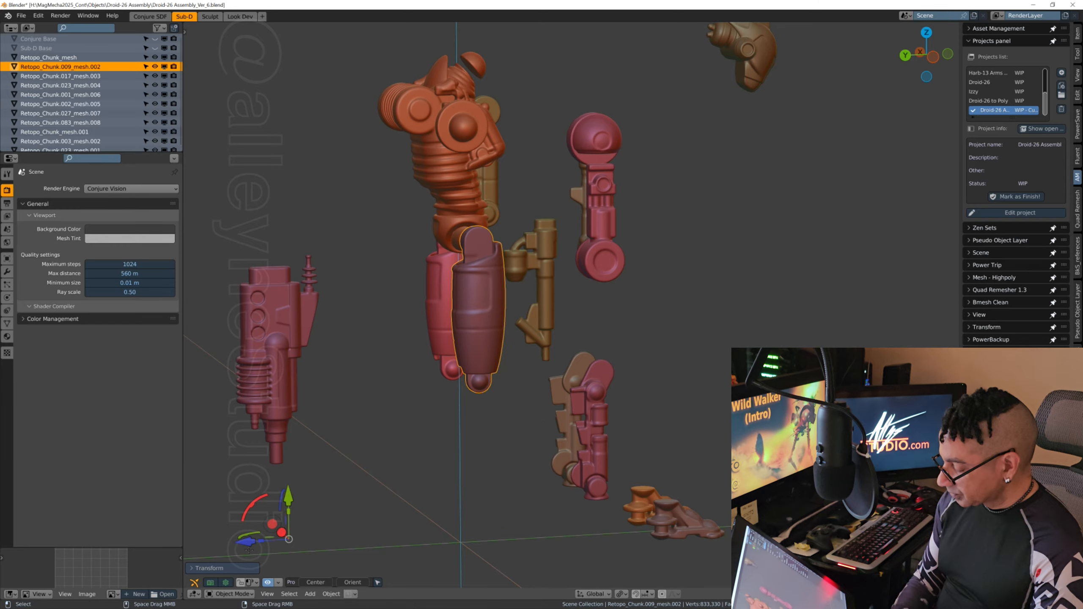
Step: Fine-align the -X-side thigh with the hip along X and Y, and save the file incrementally as Droid-26 Assembly_Ver_7
middle_drag(588, 329, 663, 308)
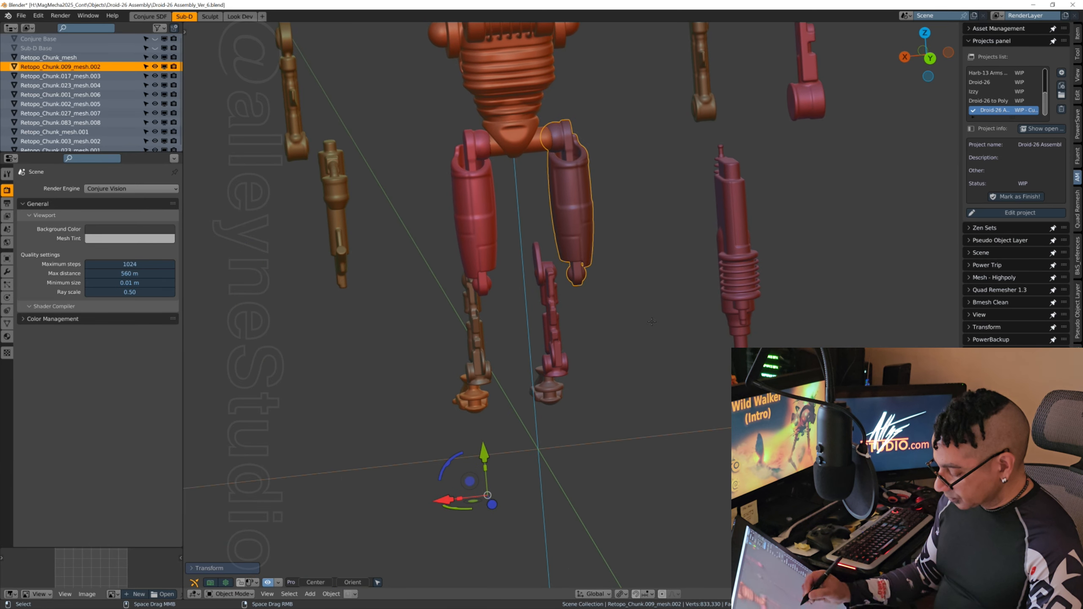
middle_drag(611, 398, 600, 400)
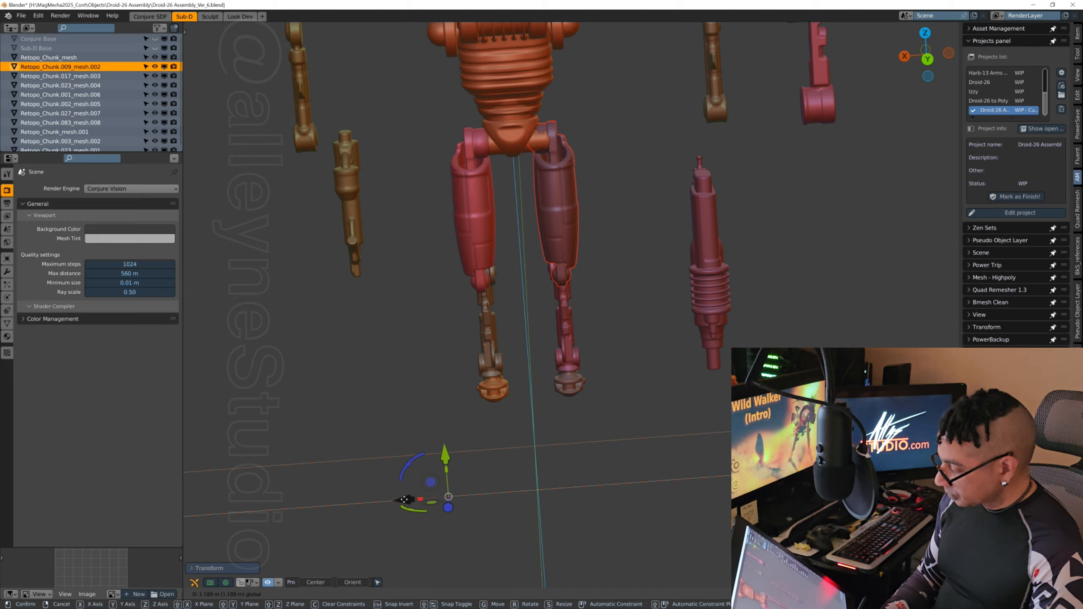
middle_drag(447, 486, 375, 484)
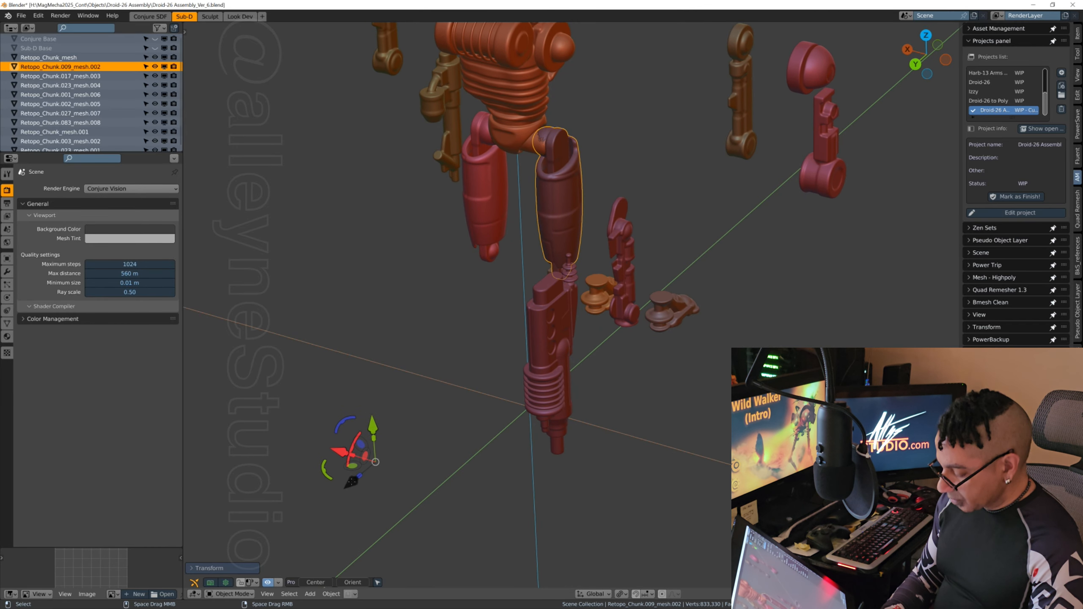
key(g)
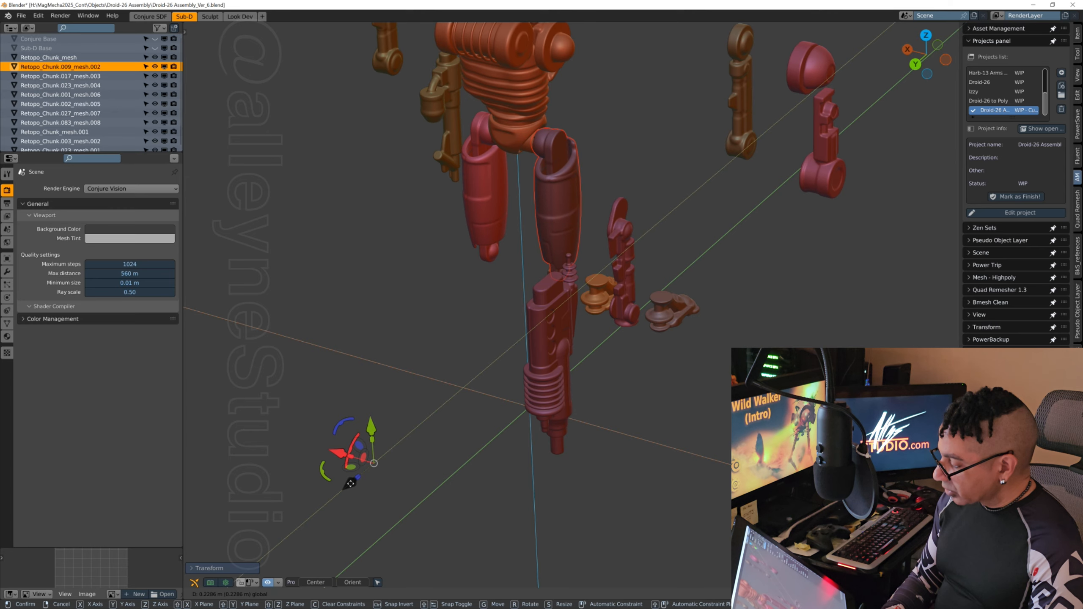
click(349, 483)
middle_drag(350, 483, 580, 418)
middle_drag(724, 420, 561, 462)
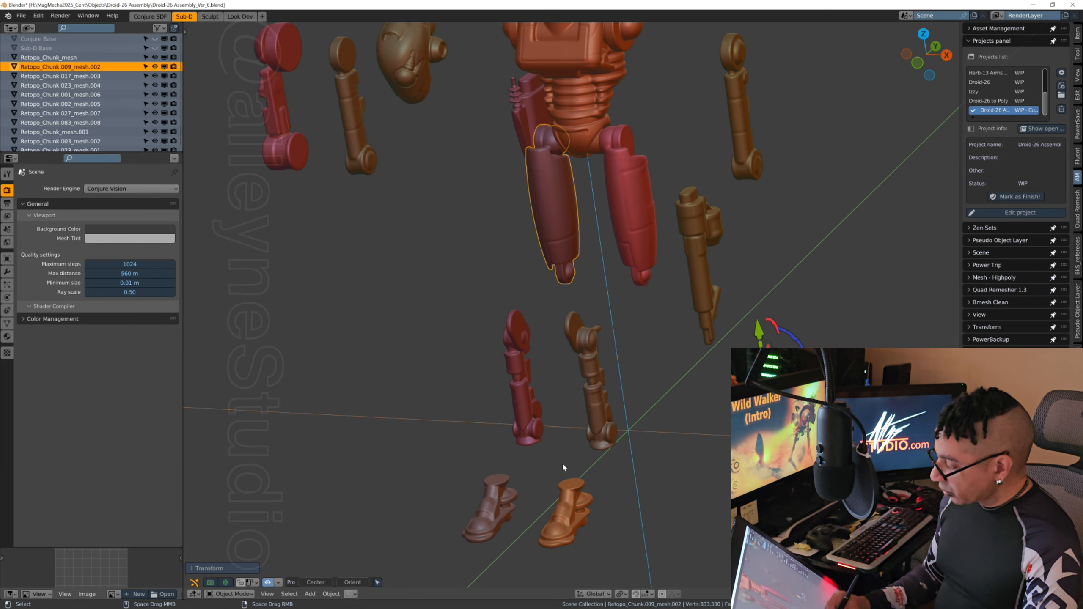
shift+middle_drag(740, 252, 662, 366)
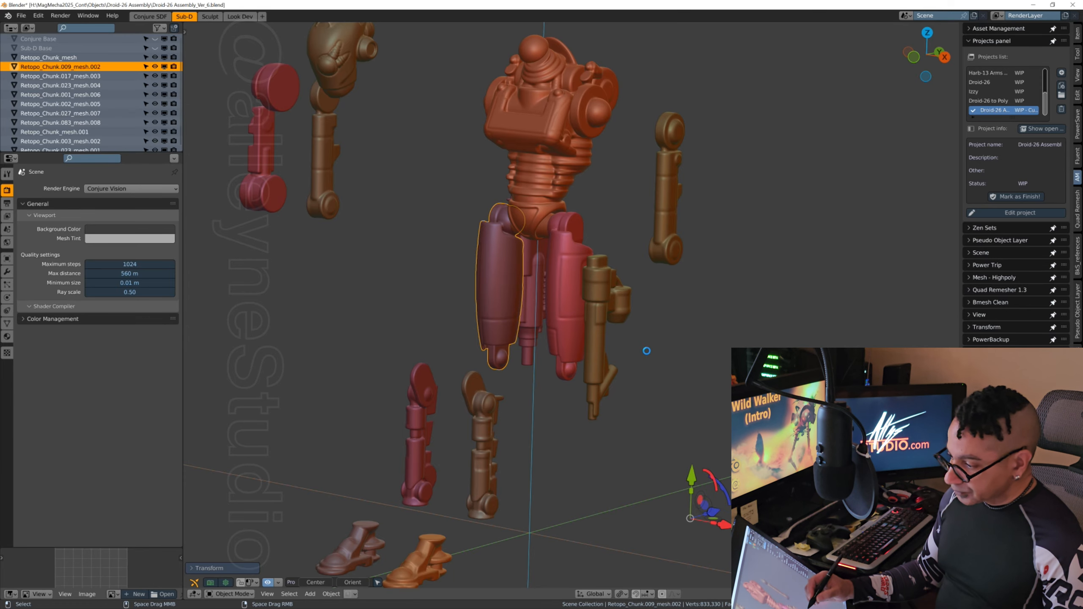
key(ctrl+alt+s)
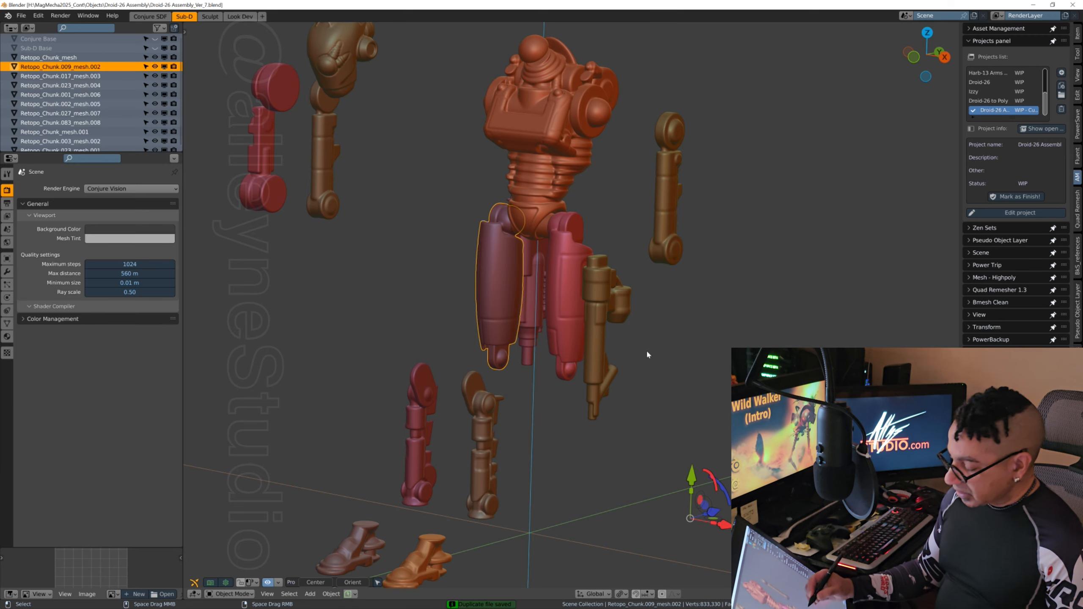
Step: Select the +X-side lower leg, Retopo_Chunk.017_mesh.001, and move it along Y beneath the knee joint of the +X-side thigh
shift+middle_drag(646, 349, 678, 325)
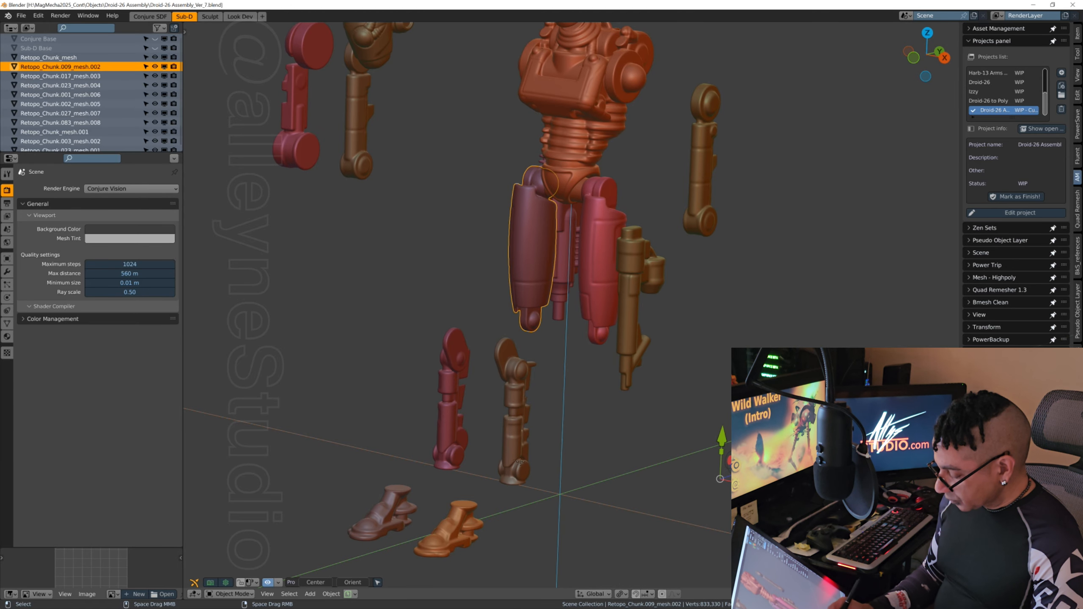
click(512, 444)
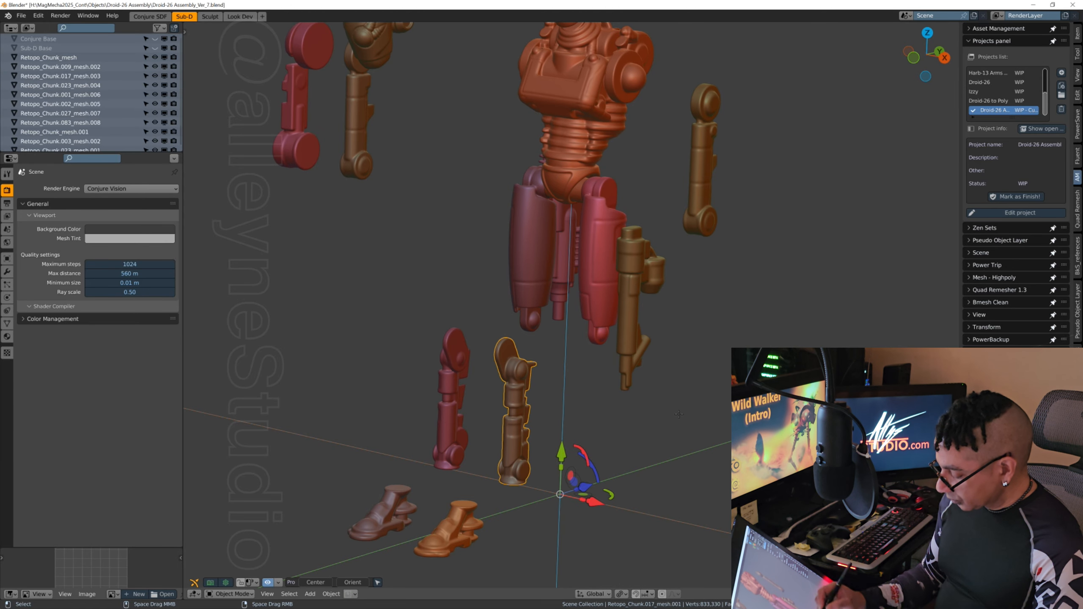
key(g)
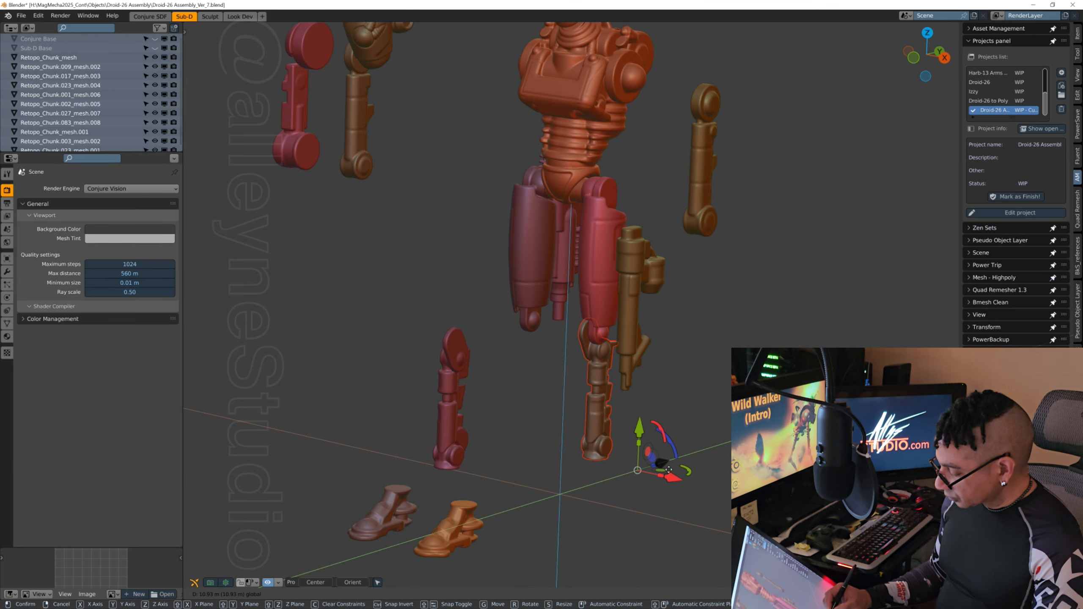
drag(674, 469, 671, 469)
middle_drag(624, 457, 505, 493)
Step: Select the -X-side lower leg, Retopo_Chunk.017_mesh.003, move it beneath its thigh, and check the knee alignment from several angles
click(452, 467)
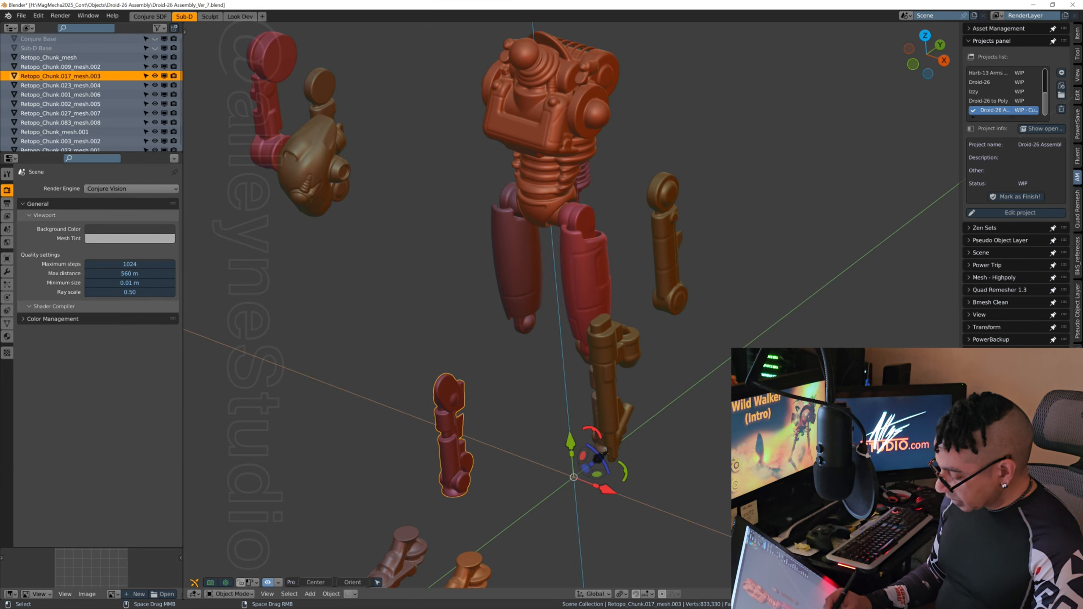
drag(600, 456, 685, 397)
middle_drag(609, 444, 724, 414)
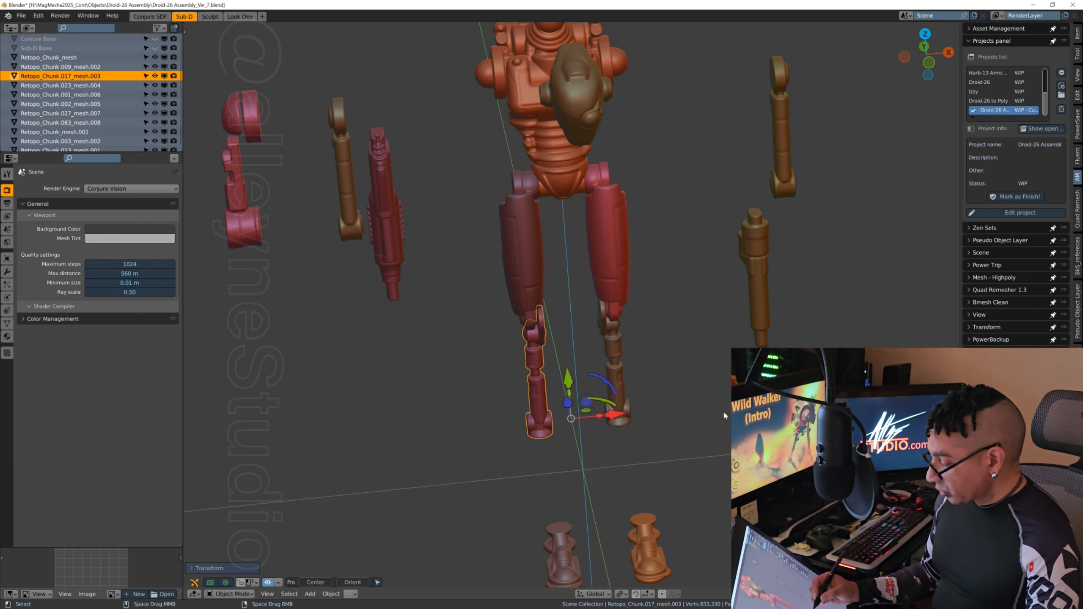
middle_drag(649, 323, 725, 430)
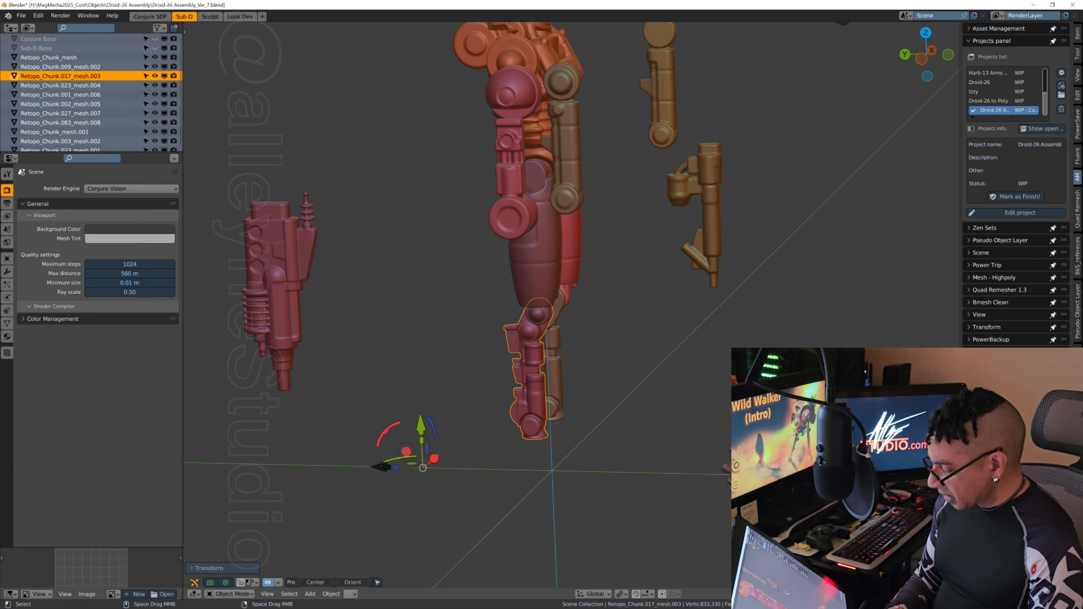
middle_drag(717, 317, 601, 361)
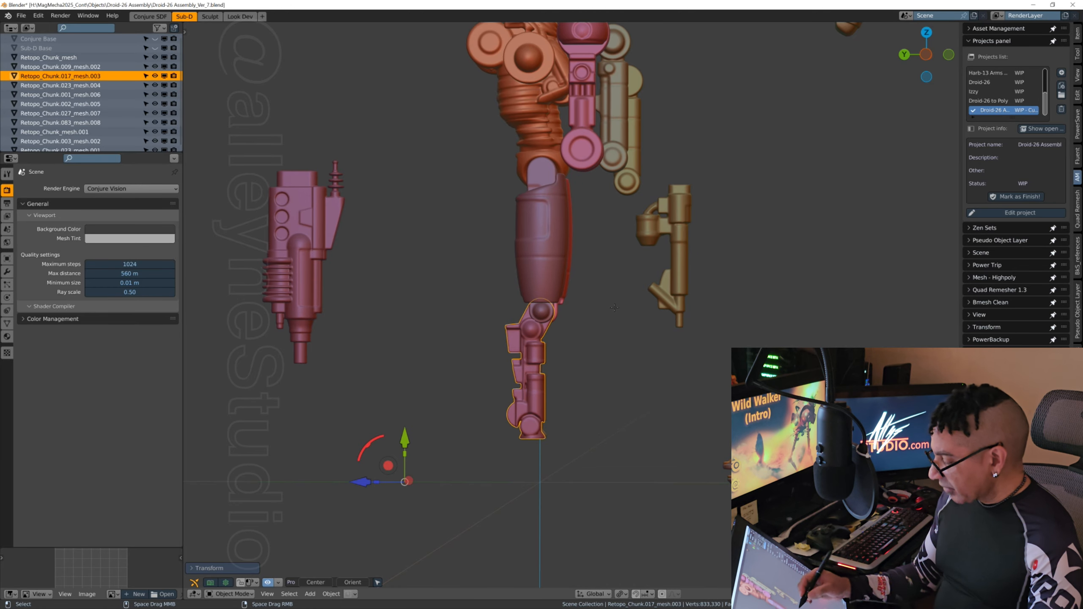
scroll(616, 306, up, 2)
middle_drag(659, 308, 625, 395)
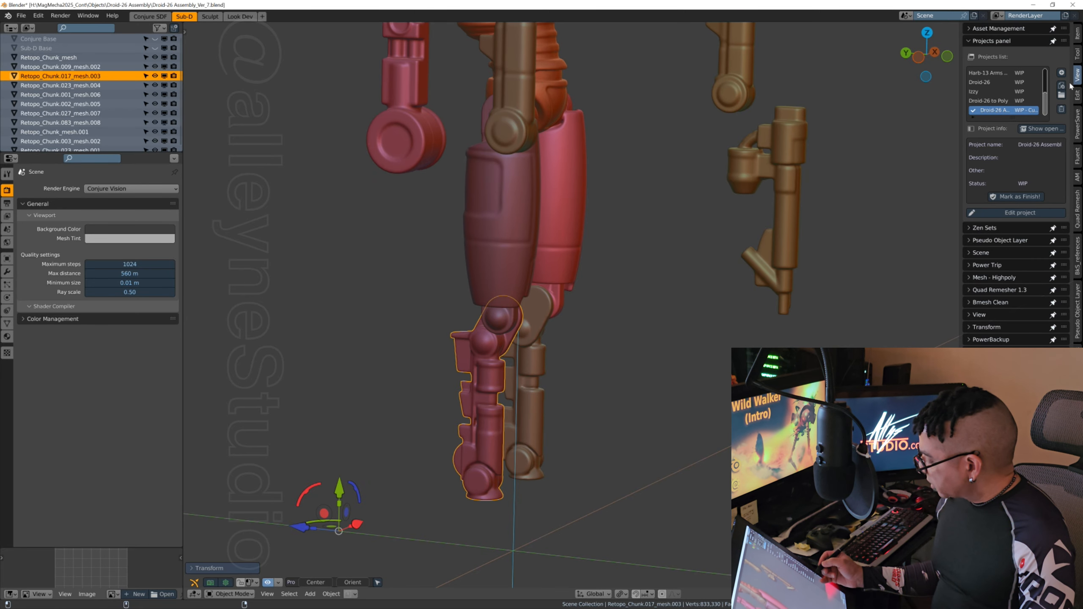
click(977, 314)
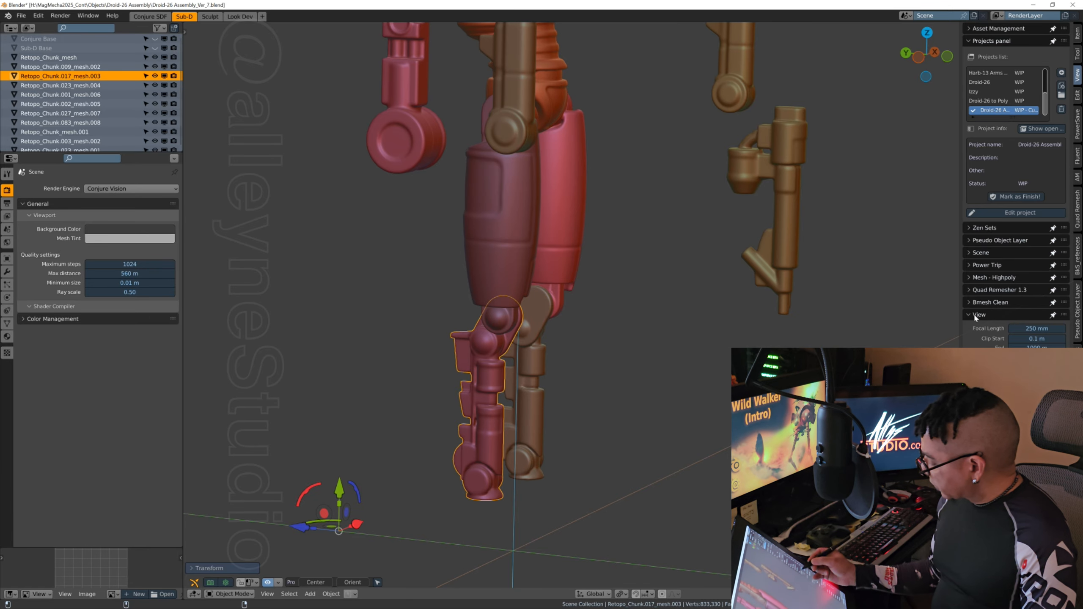
click(972, 314)
Step: Nudge the lower legs along X to line up with the knees, and save the file incrementally as Droid-26 Assembly_Ver_8
middle_drag(619, 342, 583, 498)
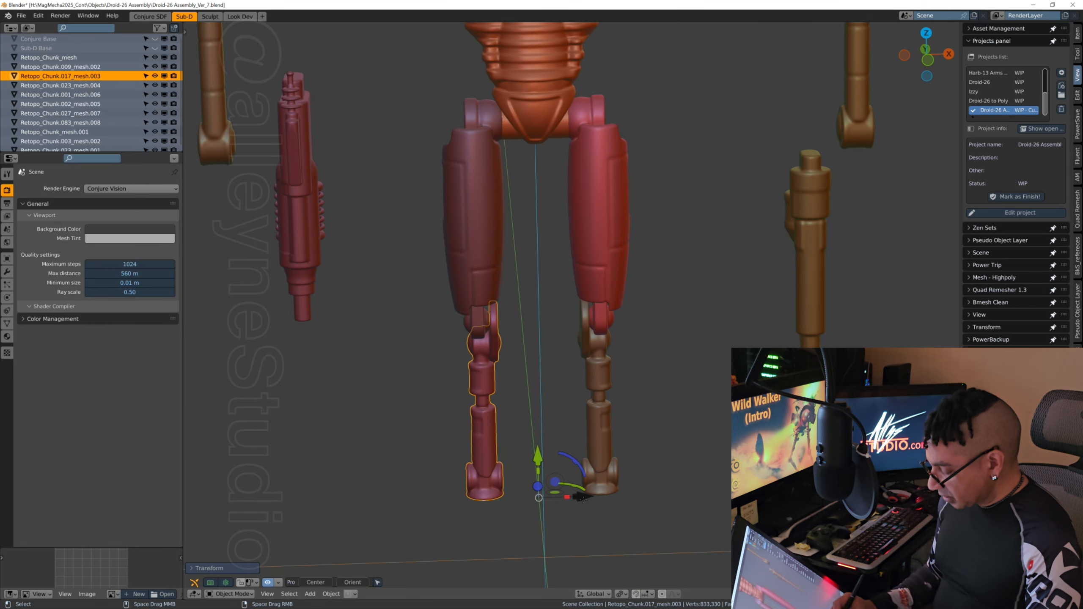
drag(585, 497, 588, 496)
click(600, 470)
middle_drag(590, 497, 637, 491)
middle_drag(693, 371, 643, 374)
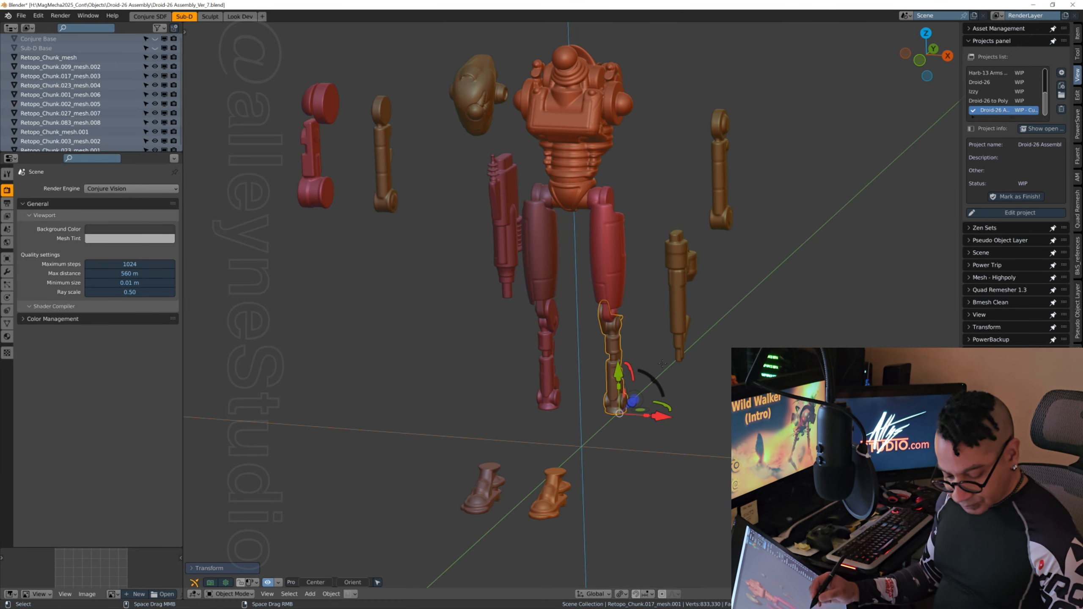
key(ctrl+alt+s)
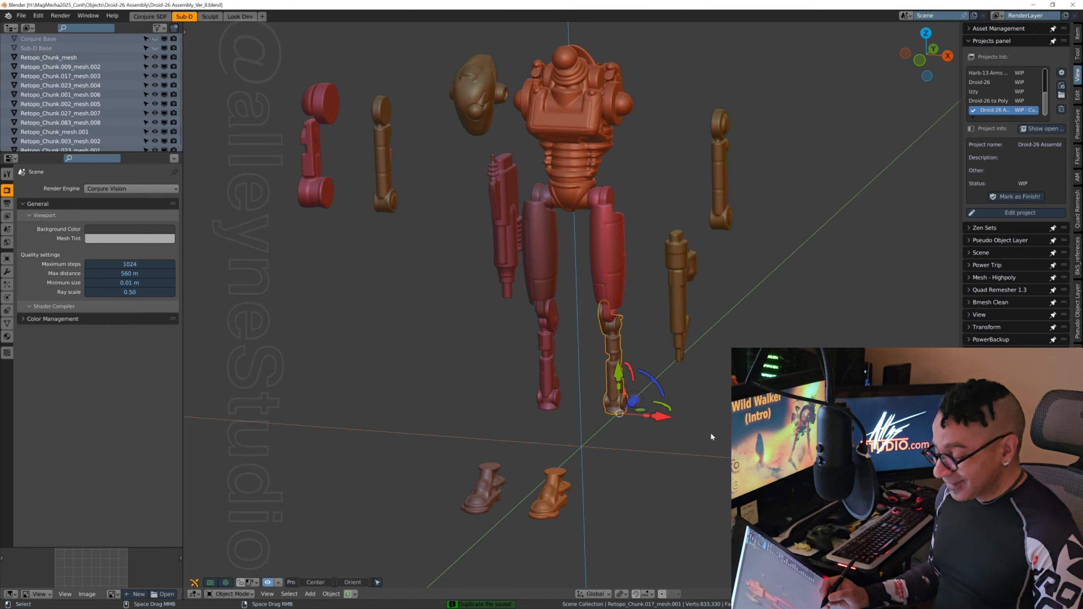
Step: Select the +X-side foot, Retopo_Chunk.023_mesh.001, move it along Y beneath its lower leg, and fine-align it with the ankle along X
middle_drag(710, 432, 675, 423)
middle_drag(749, 284, 718, 433)
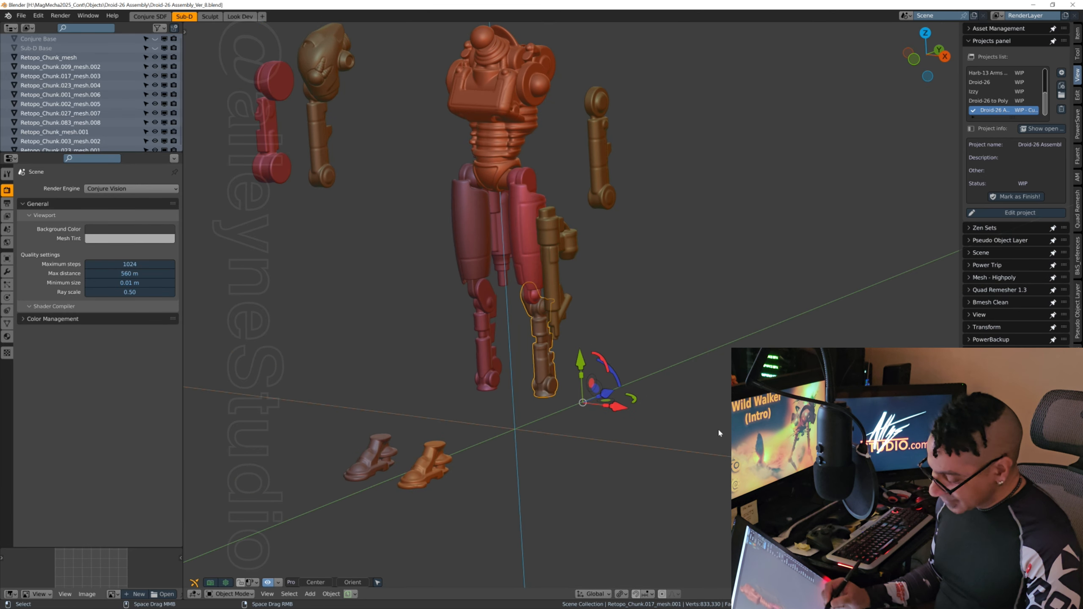
click(435, 471)
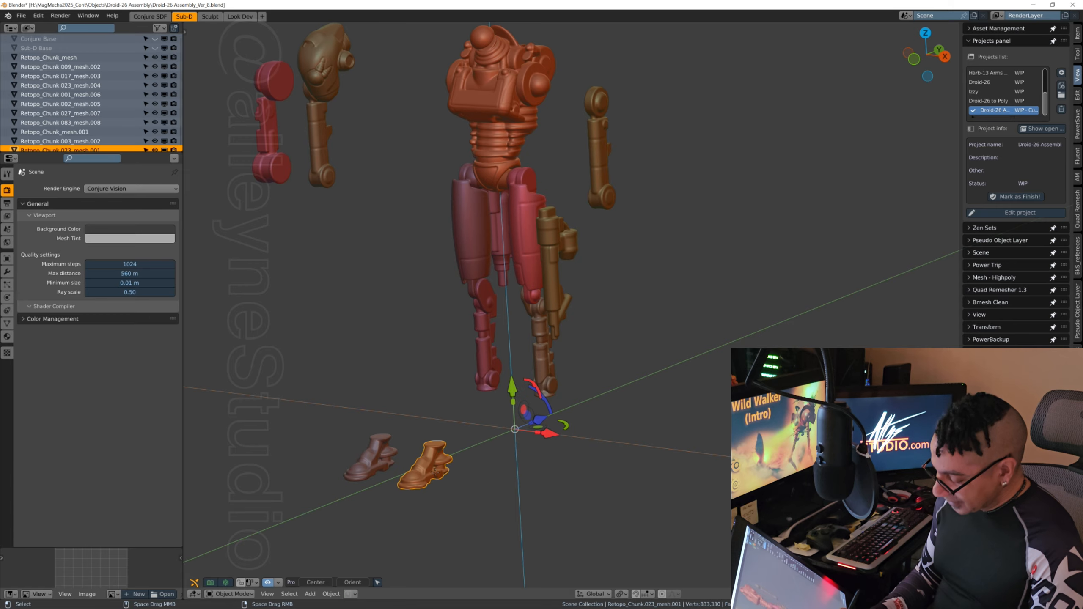
key(g)
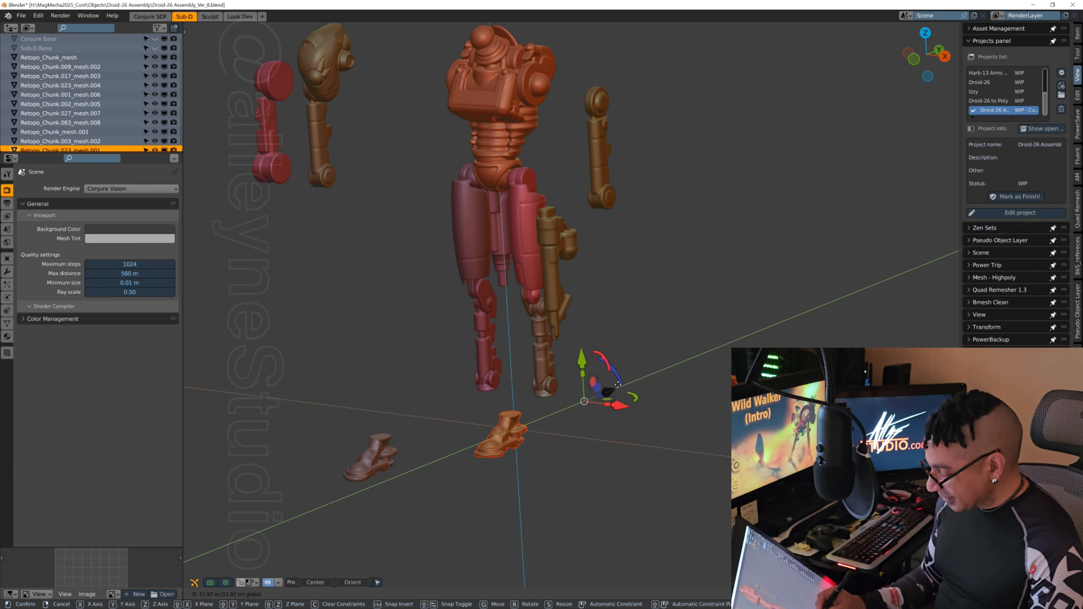
click(646, 371)
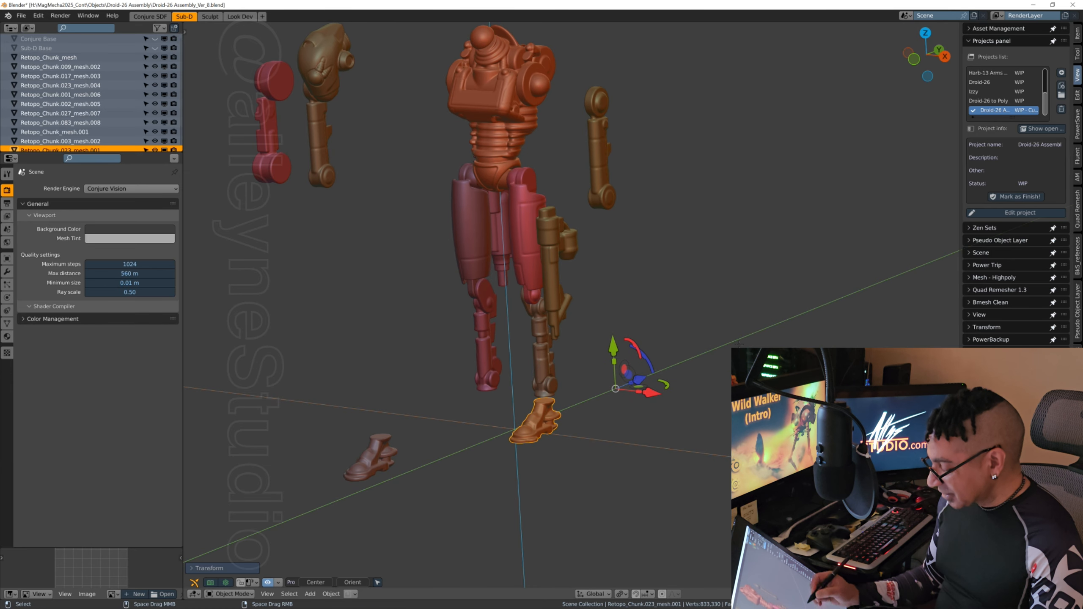
middle_drag(646, 371, 585, 367)
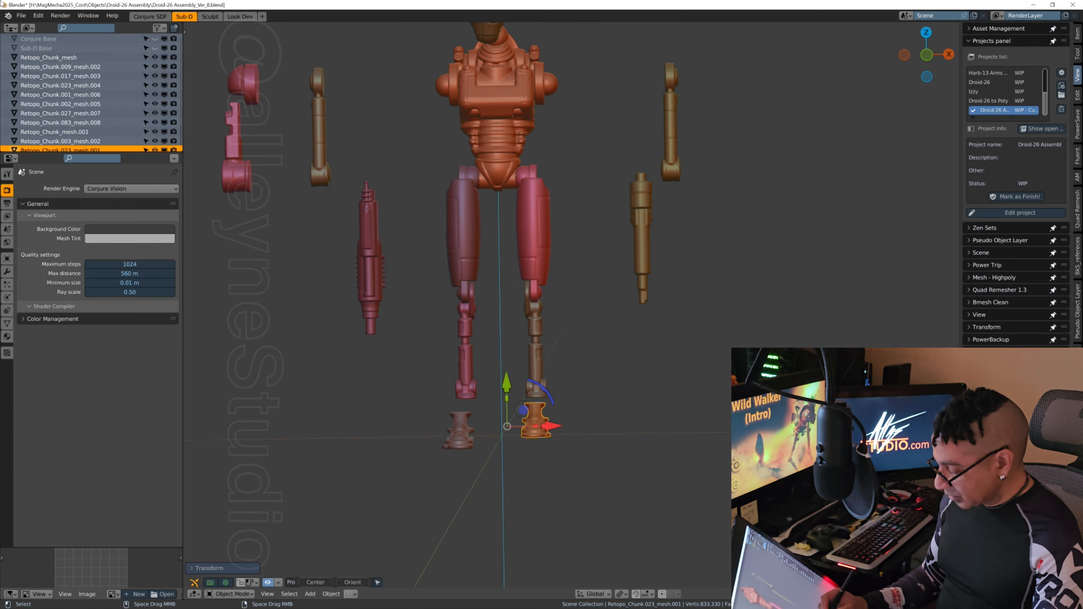
scroll(616, 375, up, 5)
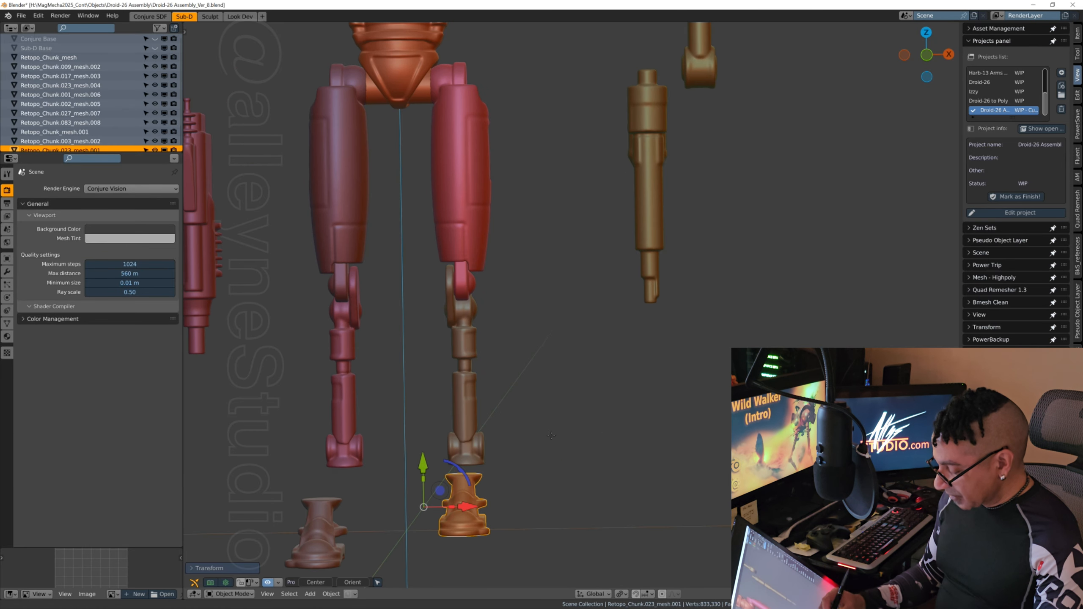
middle_drag(616, 374, 652, 363)
drag(558, 423, 565, 423)
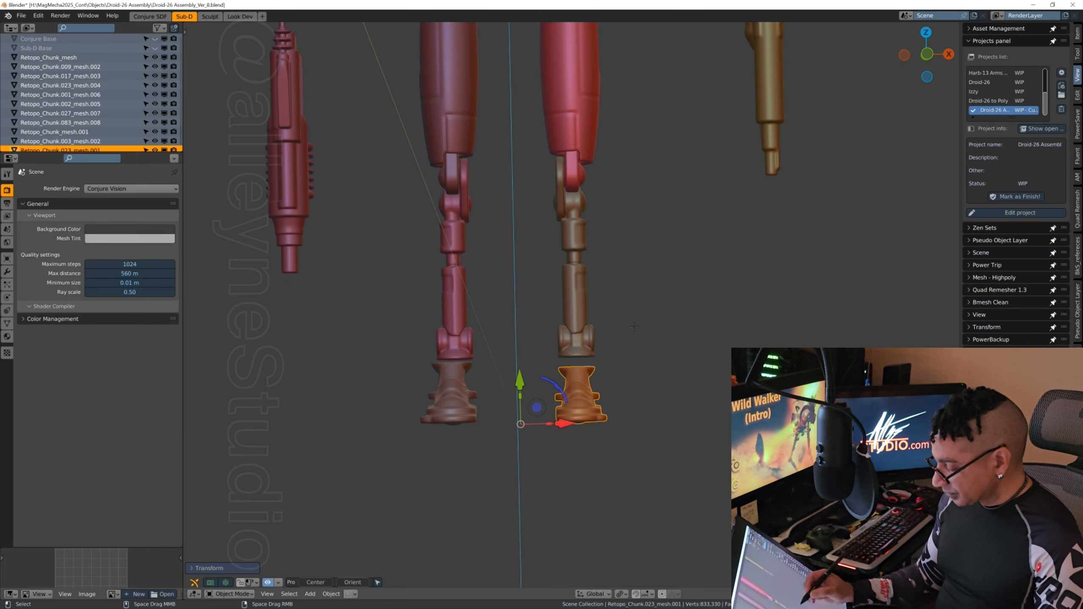
Step: Select the -X-side foot, Retopo_Chunk.023_mesh.004, and move it along Y beneath the -X-side lower leg, adjusting its X position
middle_drag(634, 327, 644, 496)
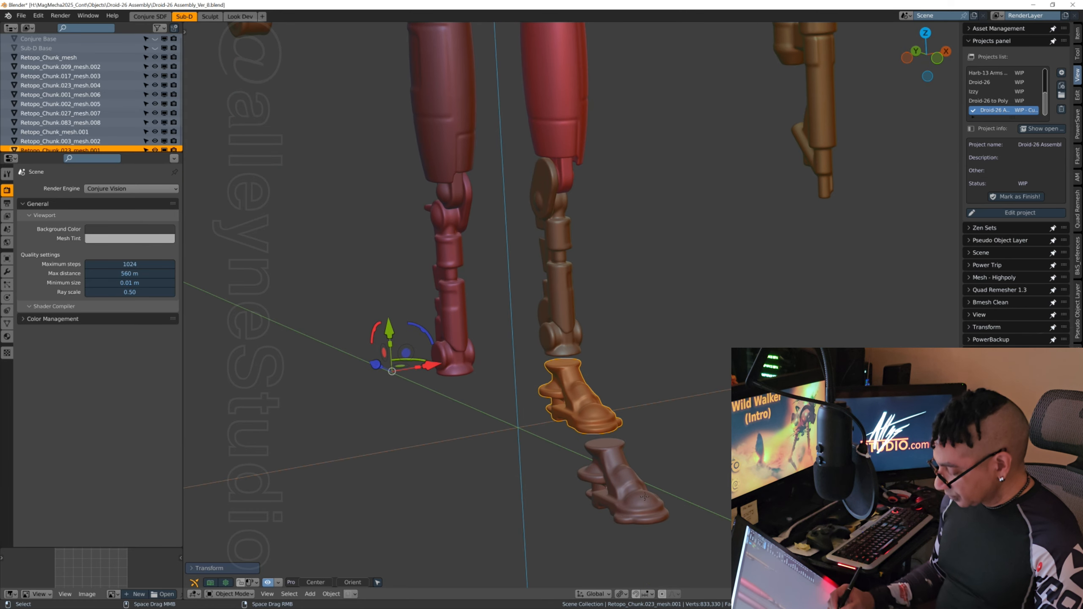
click(644, 498)
drag(500, 420, 357, 389)
middle_drag(357, 389, 491, 405)
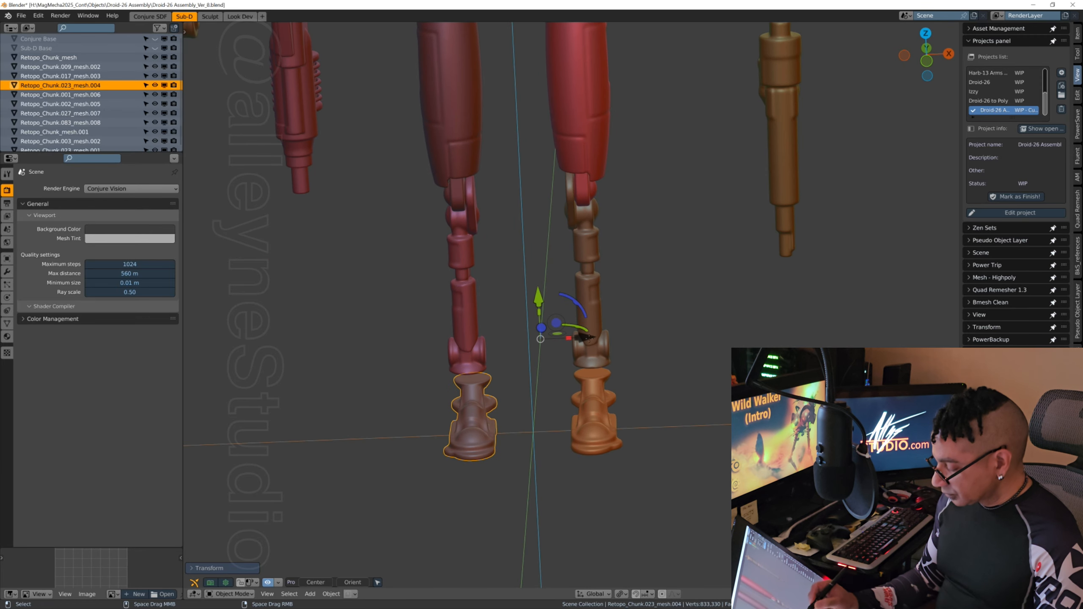
middle_drag(588, 337, 682, 306)
Step: Fine-align the -X-side foot with the ankle along Y from the side, and check both feet from the front
key(g)
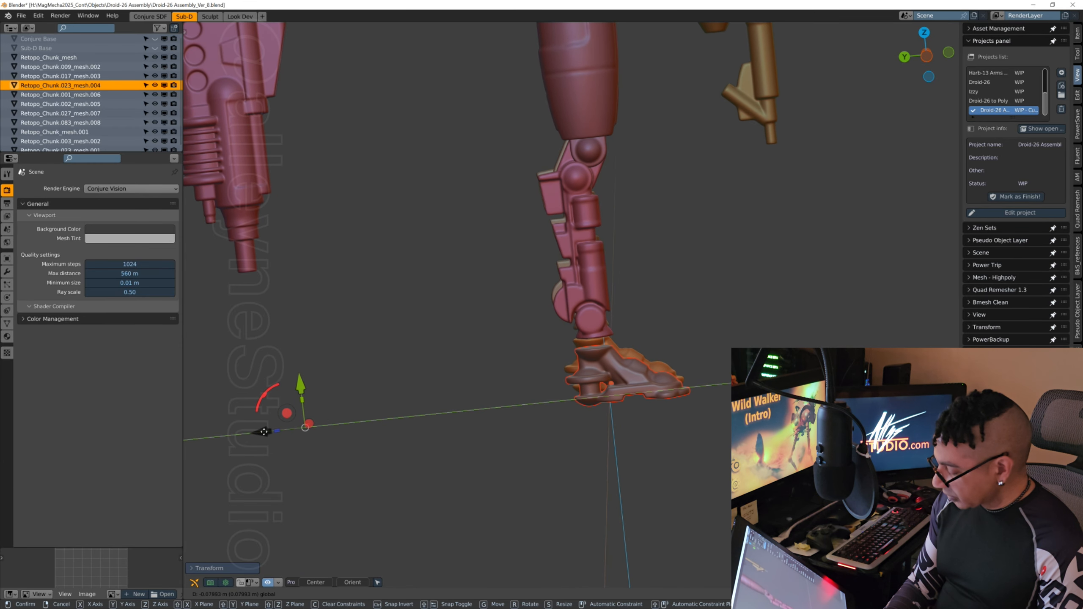
drag(266, 431, 266, 431)
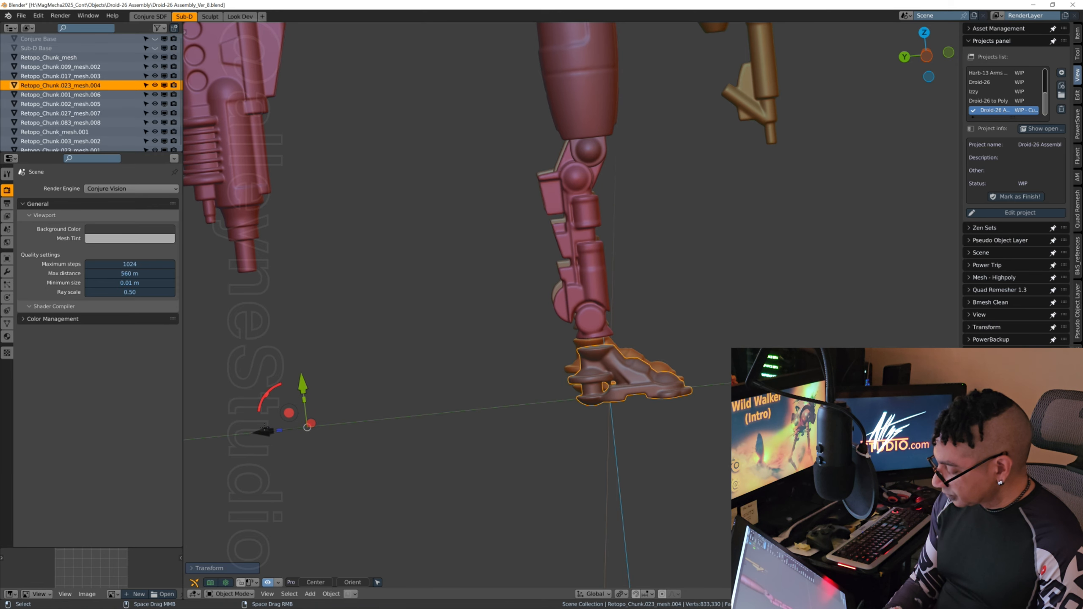
middle_drag(554, 417, 463, 420)
shift+middle_drag(777, 251, 580, 348)
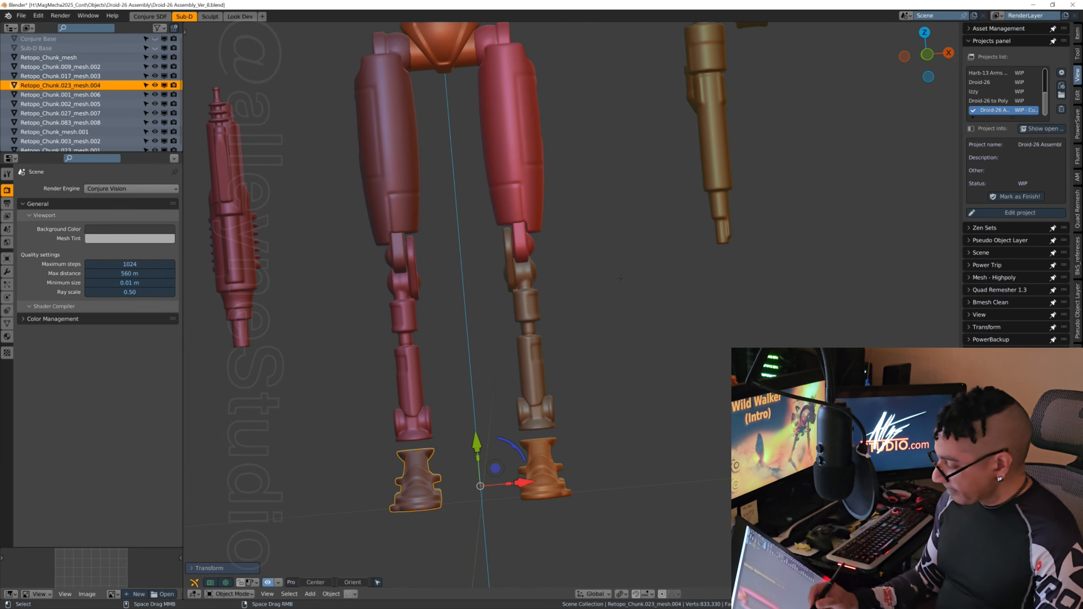
middle_drag(661, 339, 648, 357)
scroll(663, 378, down, 5)
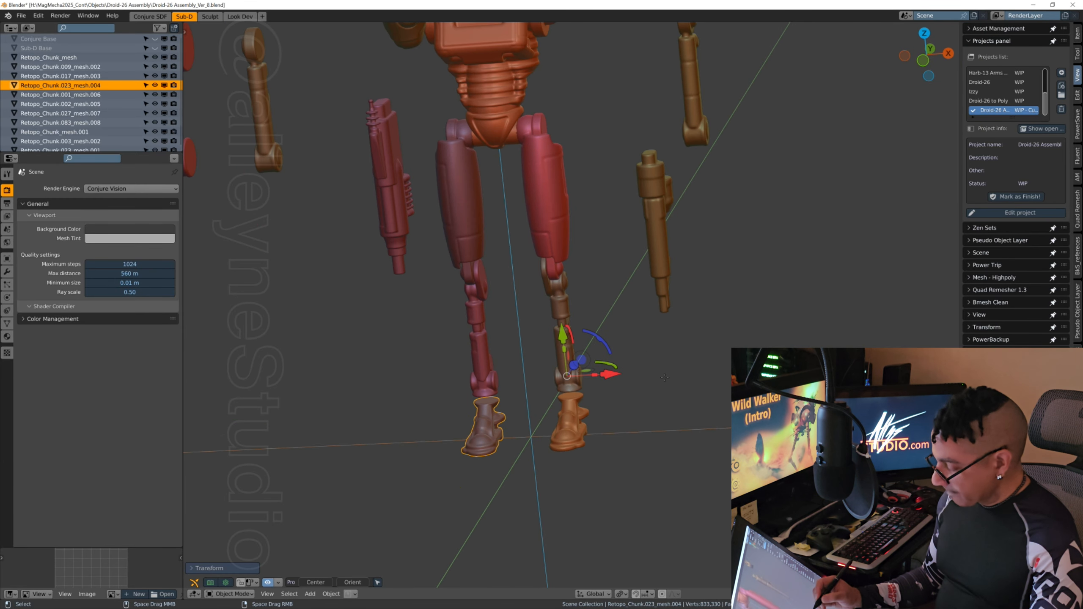
middle_drag(624, 420, 607, 420)
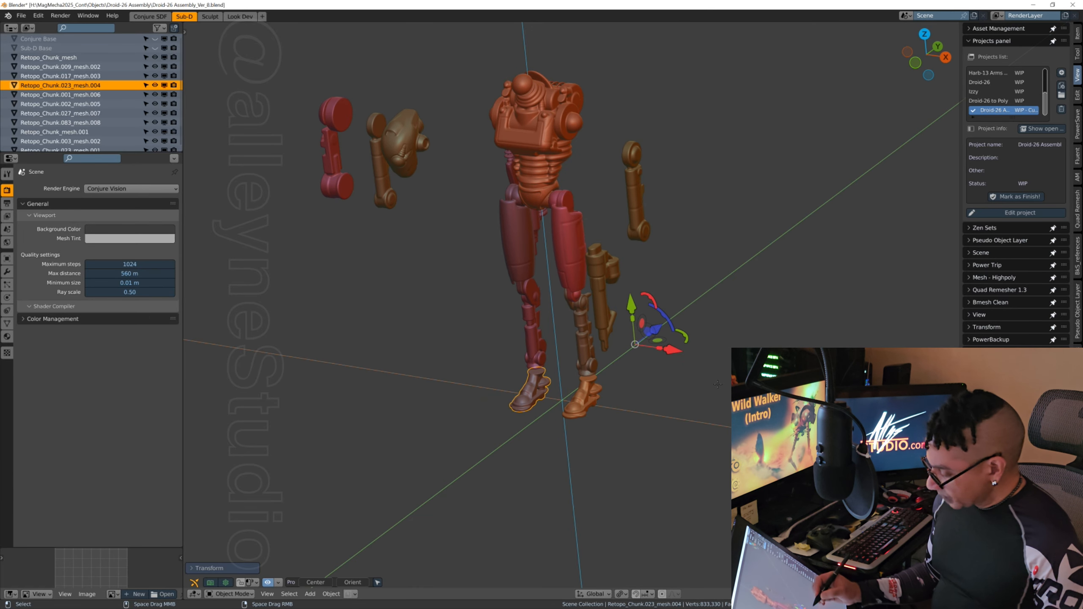
Step: Select the +X-side upper arm, Retopo_Chunk_mesh.001, and move it along X and Y to the torso's shoulder joint
middle_drag(682, 430, 735, 218)
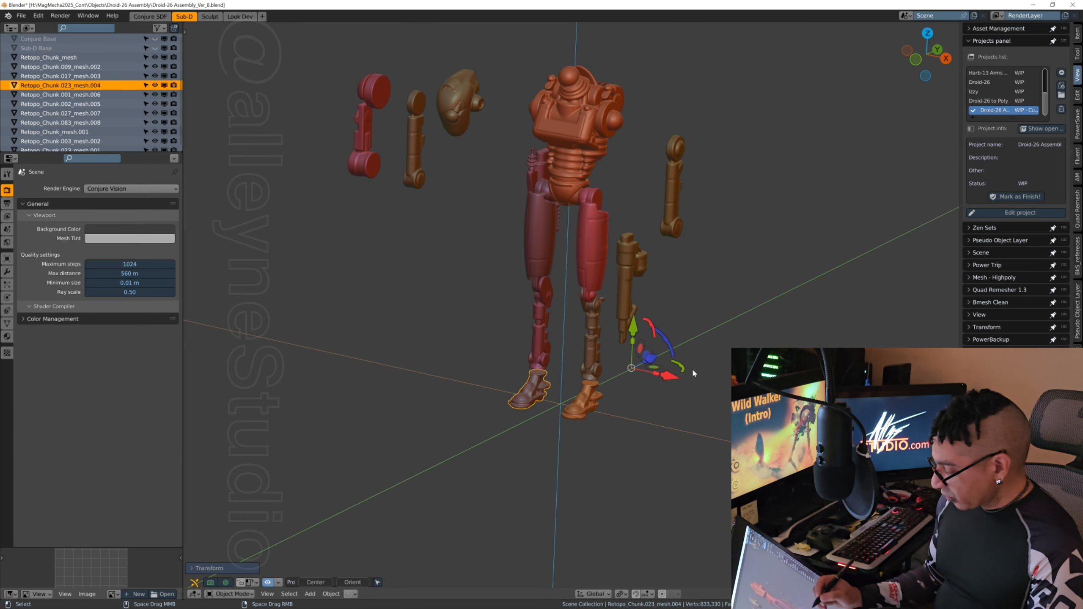
middle_drag(692, 373, 724, 294)
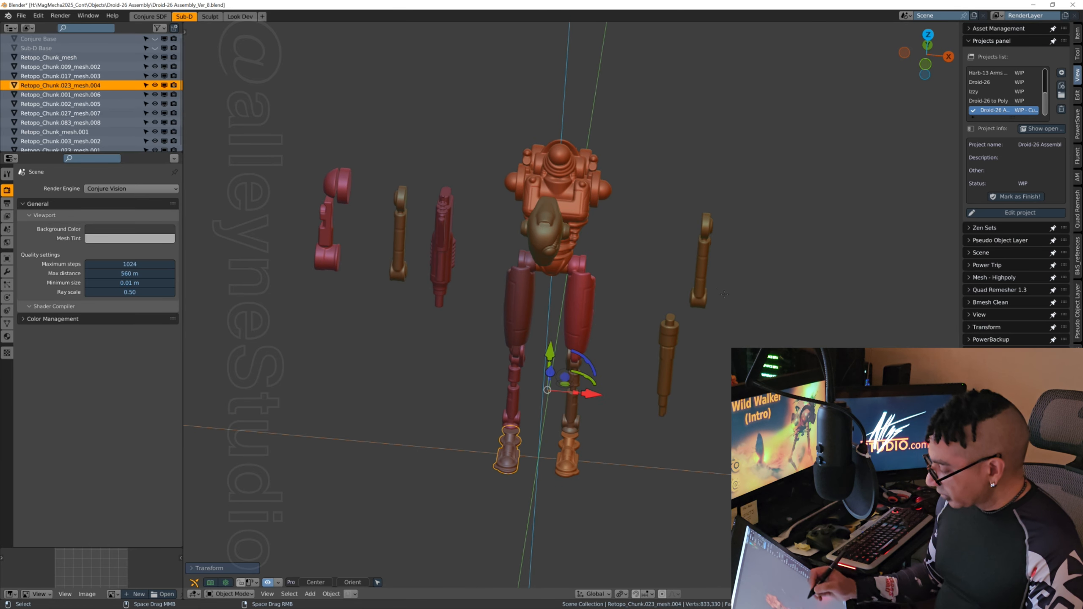
click(701, 276)
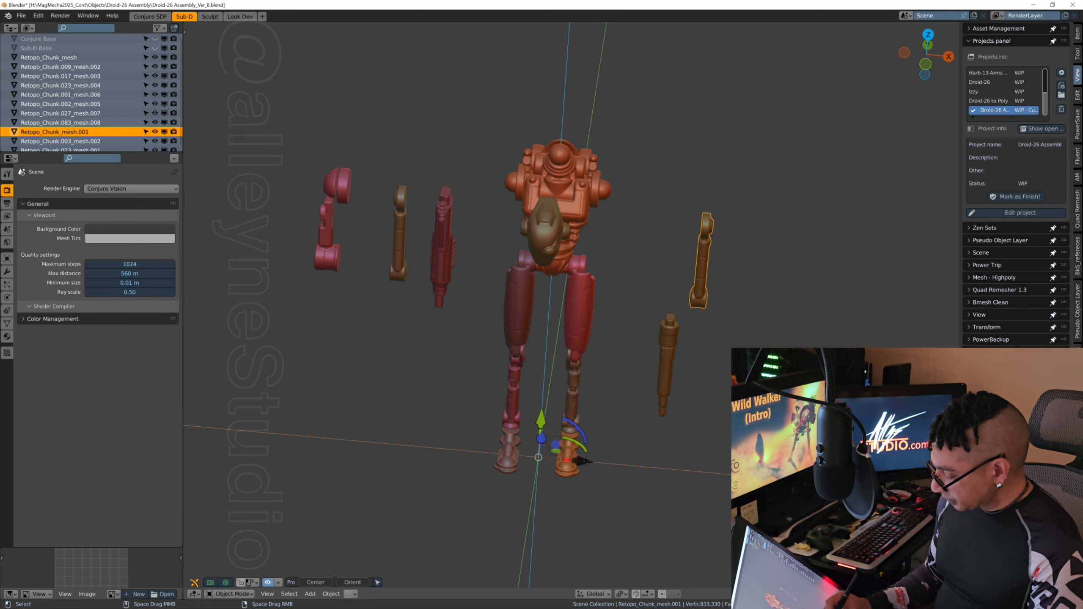
drag(584, 460, 494, 457)
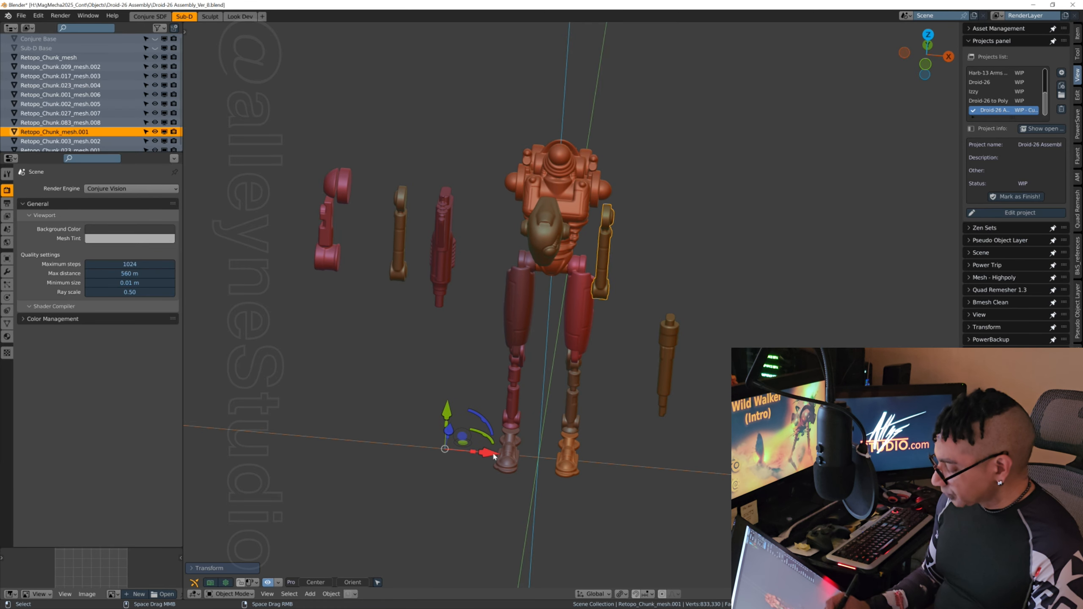
middle_drag(495, 458, 663, 417)
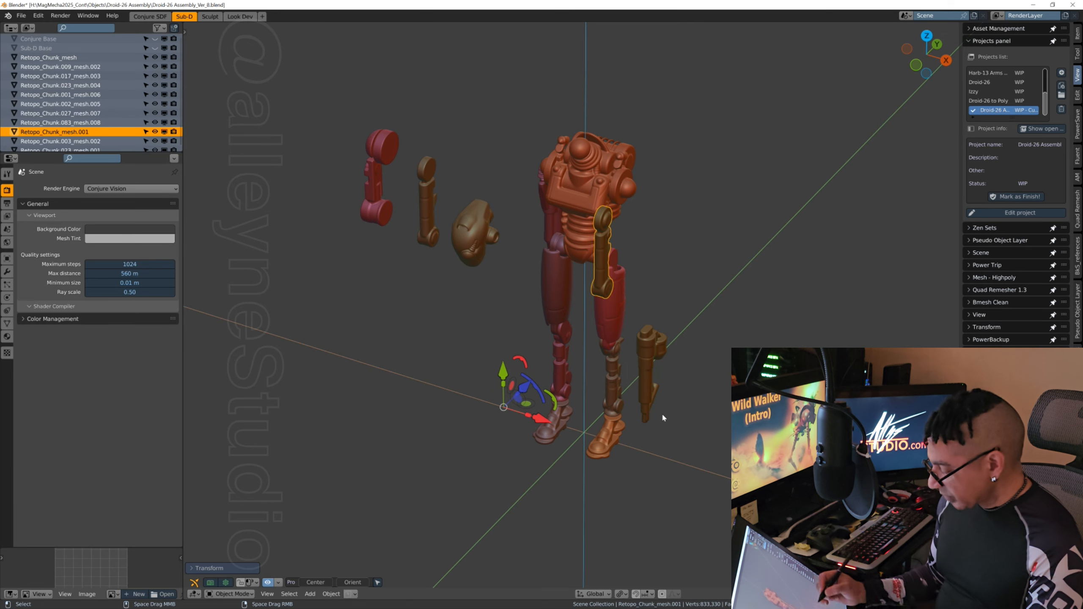
drag(527, 386, 556, 360)
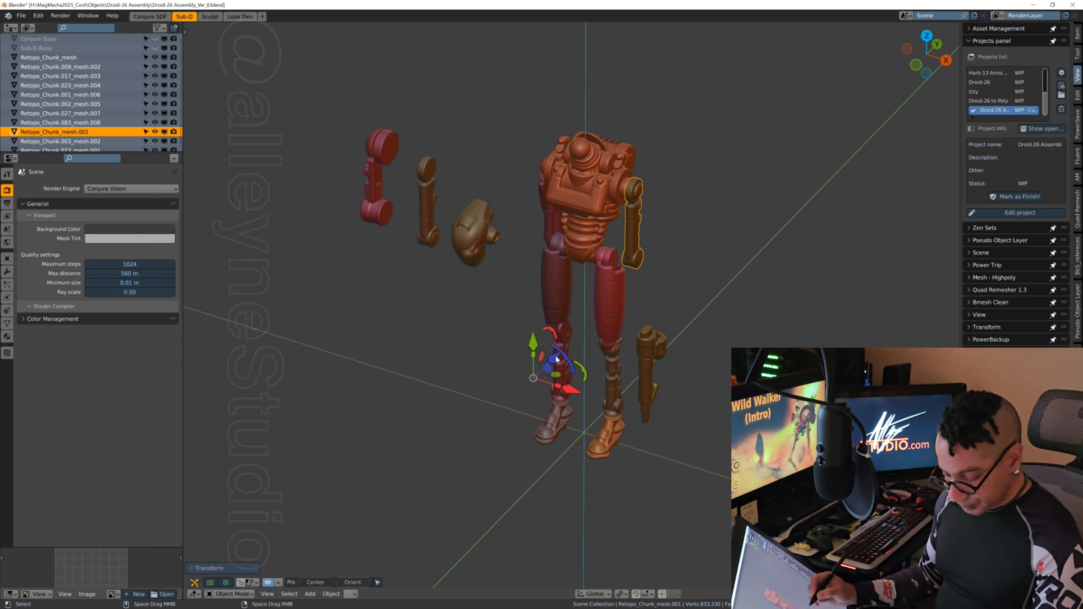
scroll(666, 227, up, 2)
scroll(694, 288, up, 1)
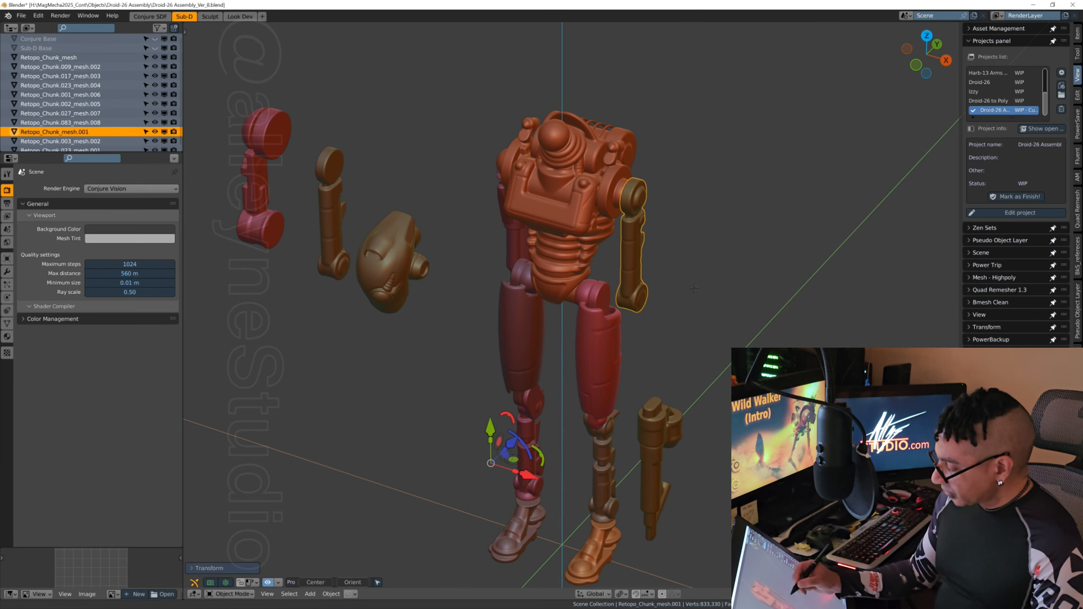
Step: Fine-tune the +X-side upper arm's position along X so that it meets the shoulder joint
middle_drag(694, 288, 727, 358)
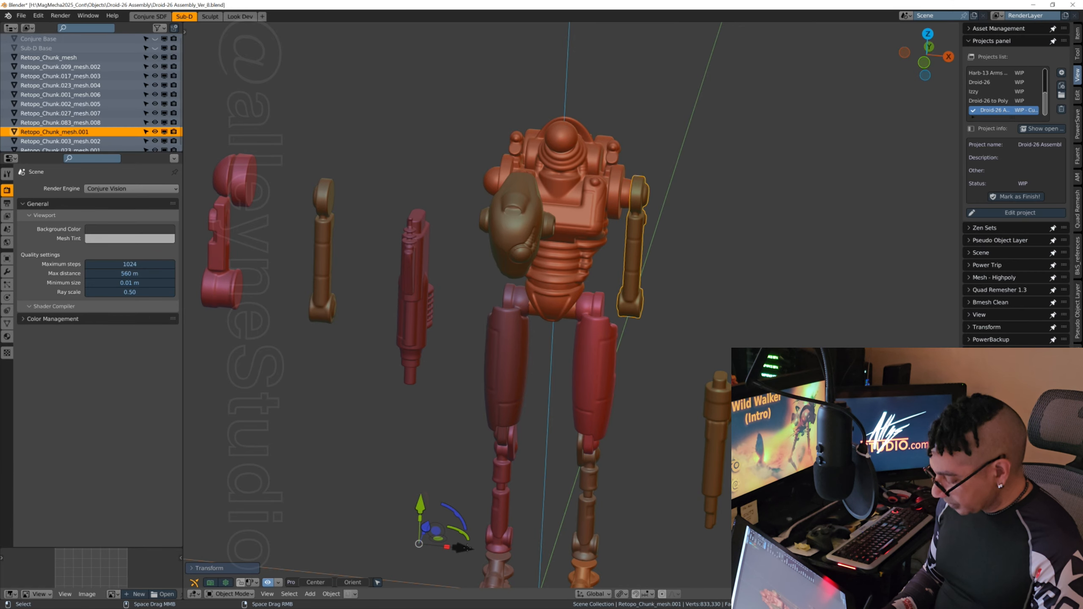
drag(467, 547, 460, 547)
middle_drag(676, 307, 704, 198)
drag(476, 514, 484, 515)
middle_drag(750, 295, 739, 332)
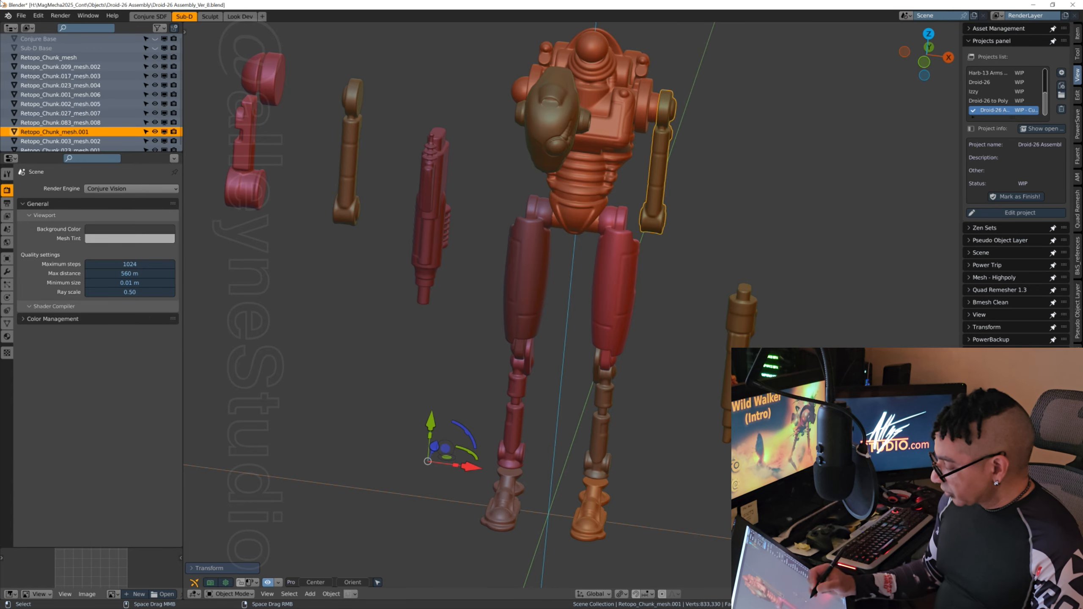
Step: Select the +X-side forearm, Retopo_Chunk.003_mesh.002, and move it along X and Y beneath the elbow of the upper arm
click(742, 342)
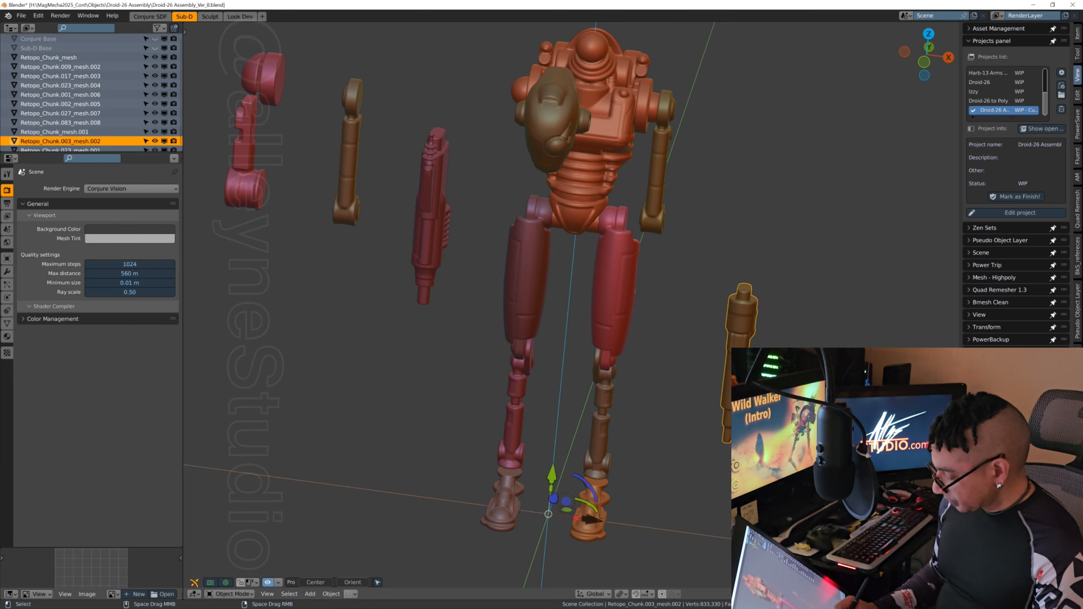
drag(597, 516, 503, 508)
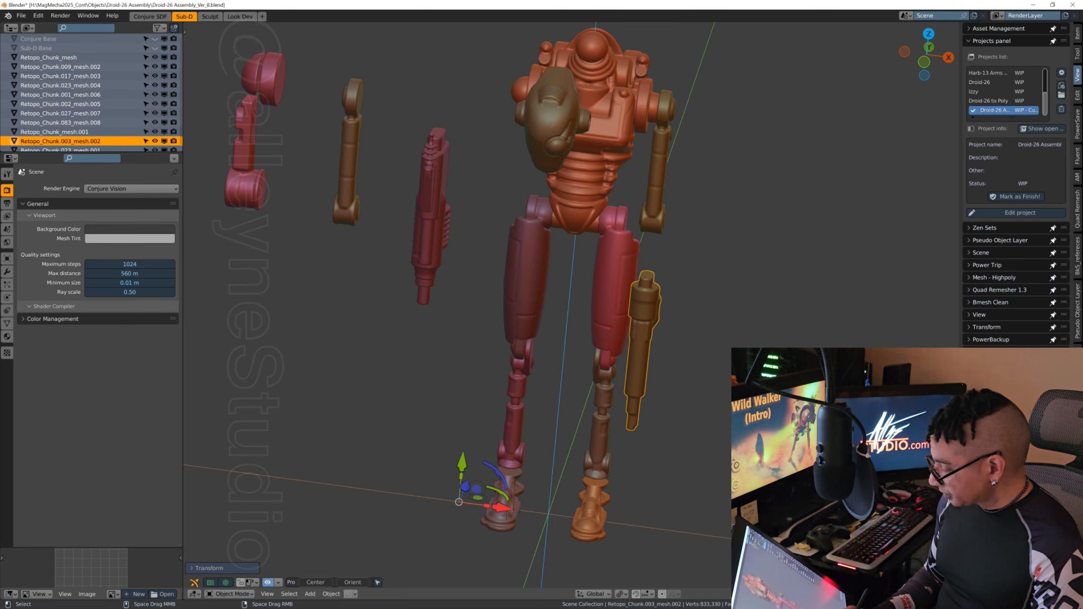
middle_drag(635, 412, 616, 427)
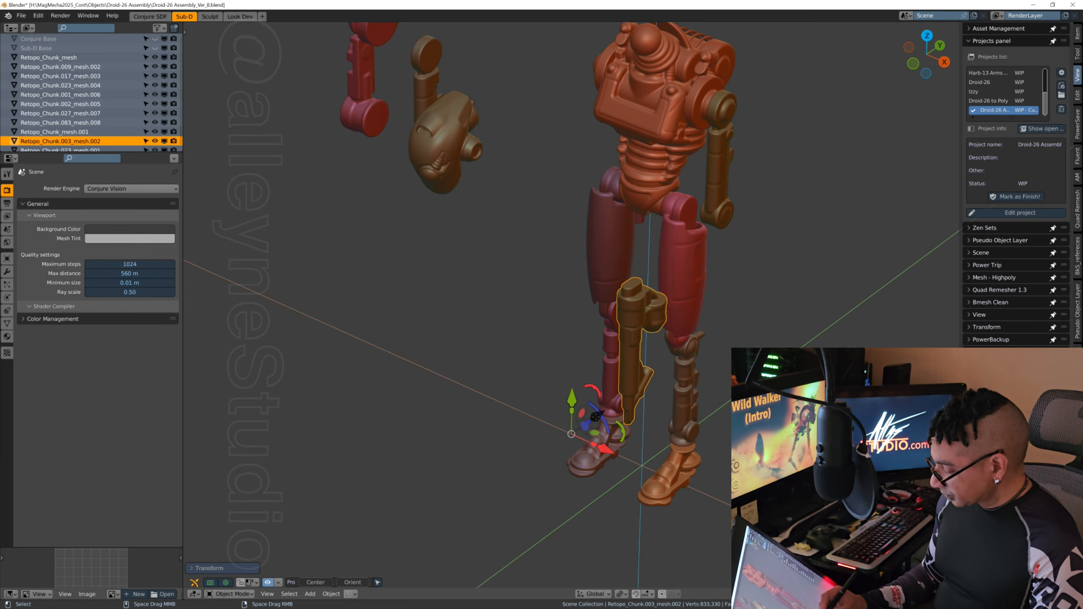
drag(599, 408, 682, 364)
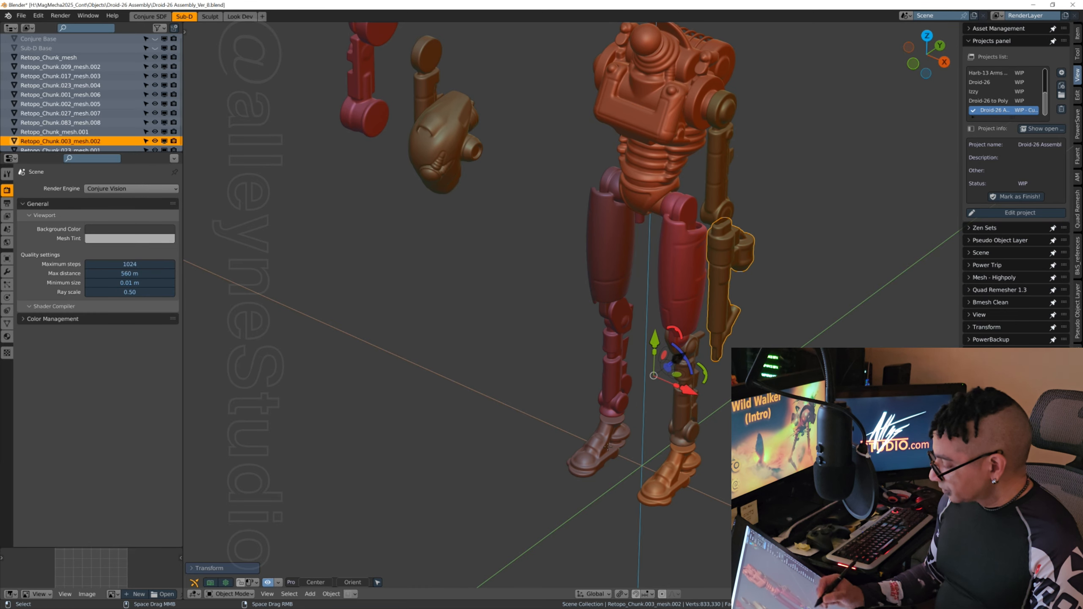
Step: Nudge the +X-side forearm along X under the elbow, and shift the upper arm, Retopo_Chunk_mesh.001, slightly outward along X to match
middle_drag(682, 364, 656, 375)
mouse_move(703, 407)
middle_down()
mouse_move(723, 392)
mouse_move(713, 391)
middle_up()
drag(611, 479, 605, 478)
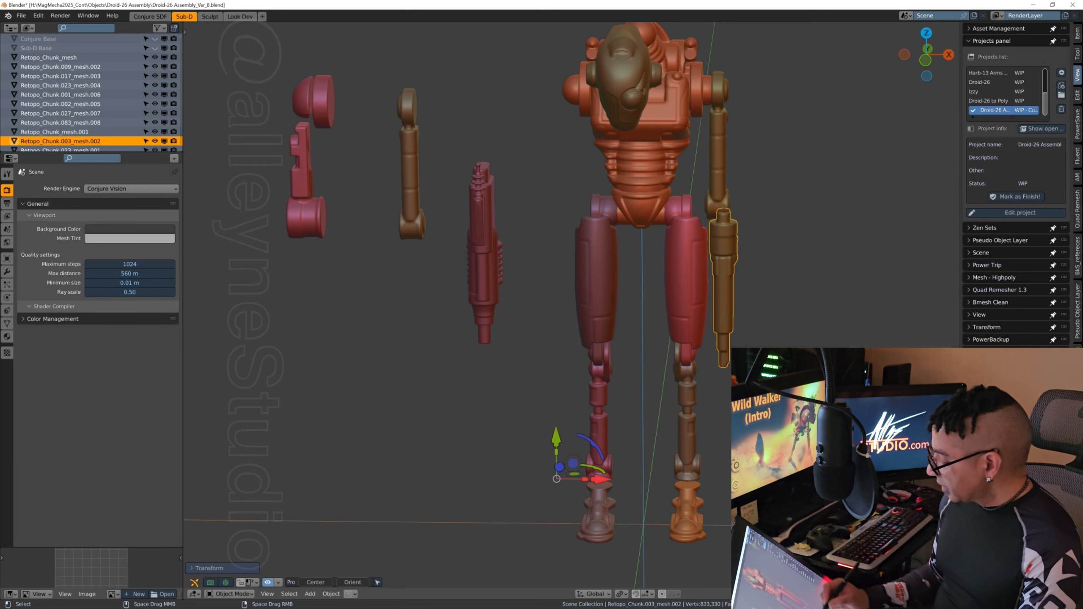
middle_drag(724, 372, 714, 145)
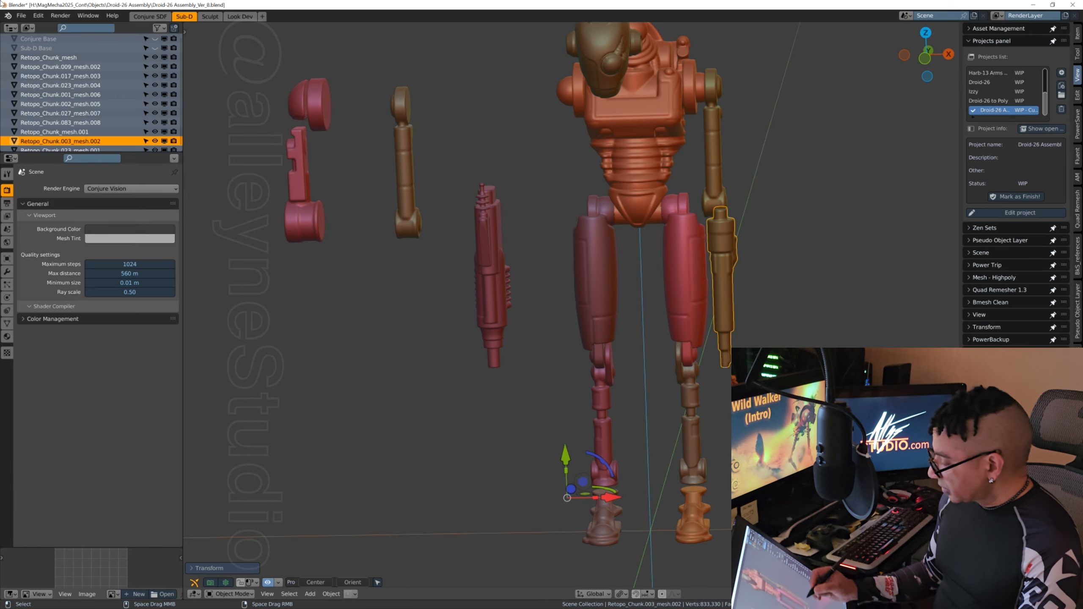
click(714, 145)
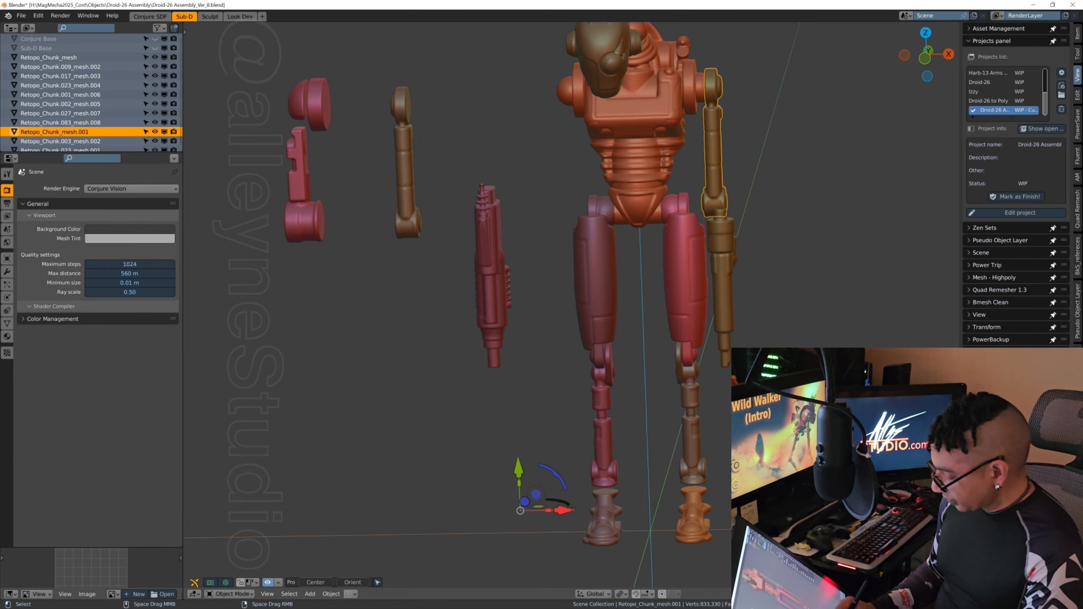
drag(569, 509, 577, 505)
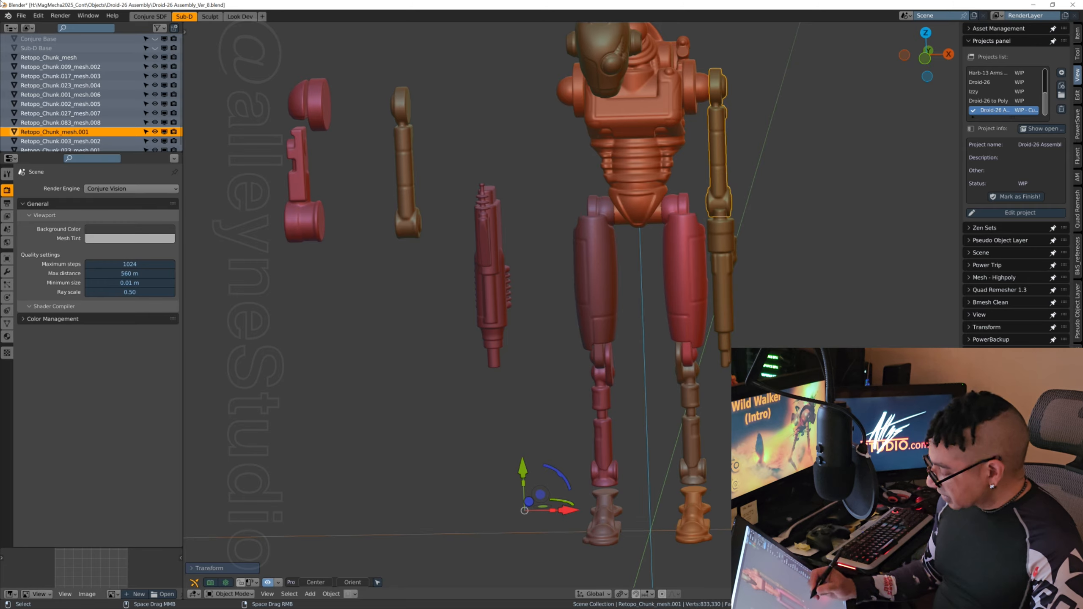
Step: Select the +X-side thigh, shin and foot meshes together and shift the whole leg slightly inward along X
middle_drag(805, 338, 680, 206)
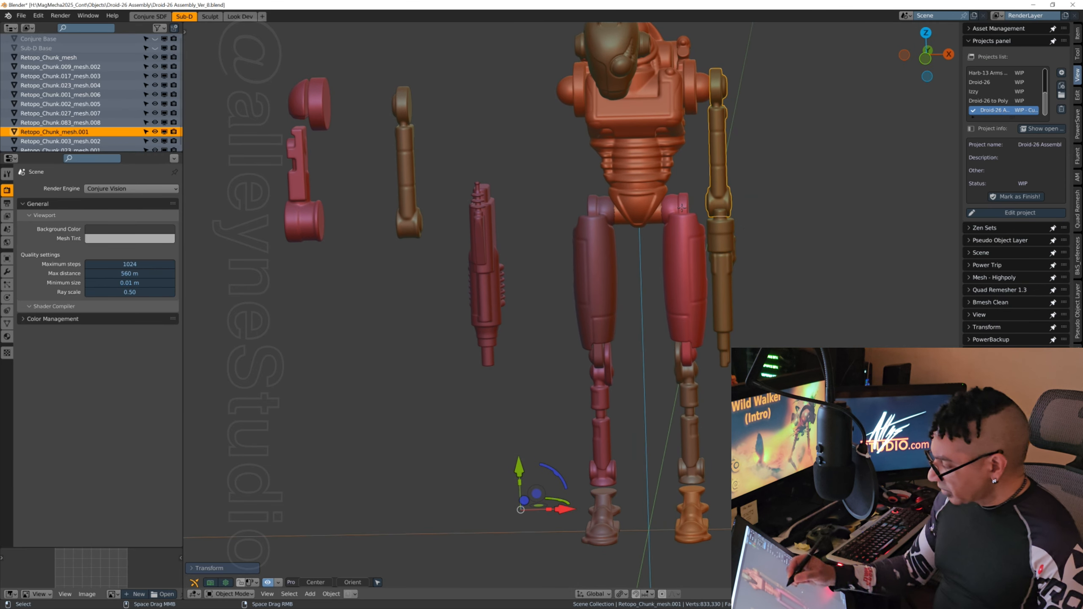
click(682, 209)
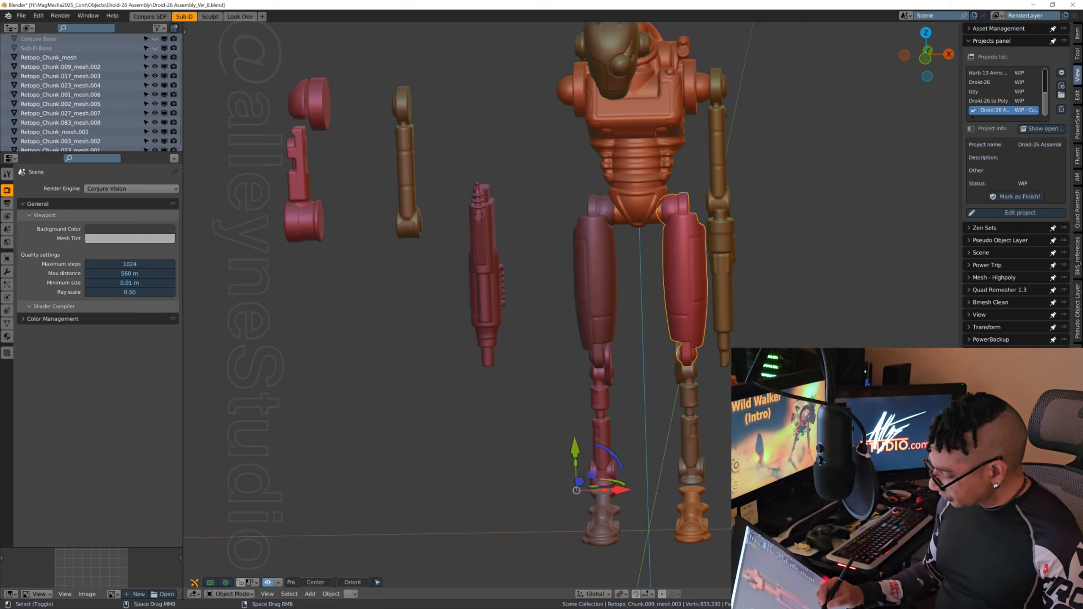
shift+click(691, 457)
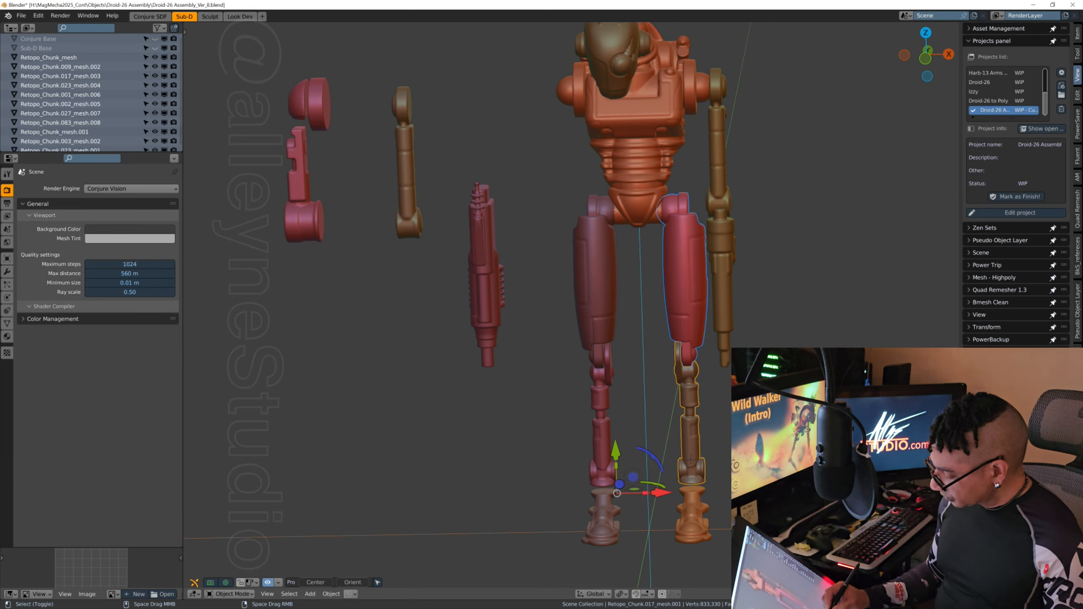
shift+click(692, 500)
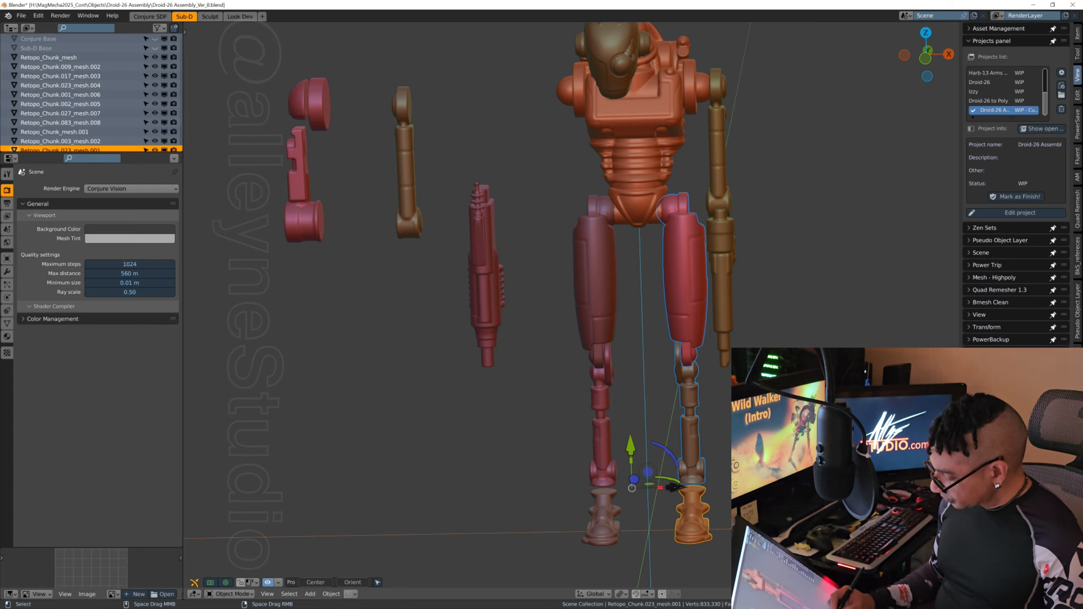
drag(678, 488, 670, 489)
Step: Select the -X-side leg meshes, Retopo_Chunk.009_mesh.002, Retopo_Chunk.017_mesh.003 and Retopo_Chunk.023_mesh.004, and move them inward along X under the pelvis
mouse_move(611, 366)
middle_down()
mouse_move(562, 374)
mouse_move(550, 363)
mouse_move(593, 361)
middle_up()
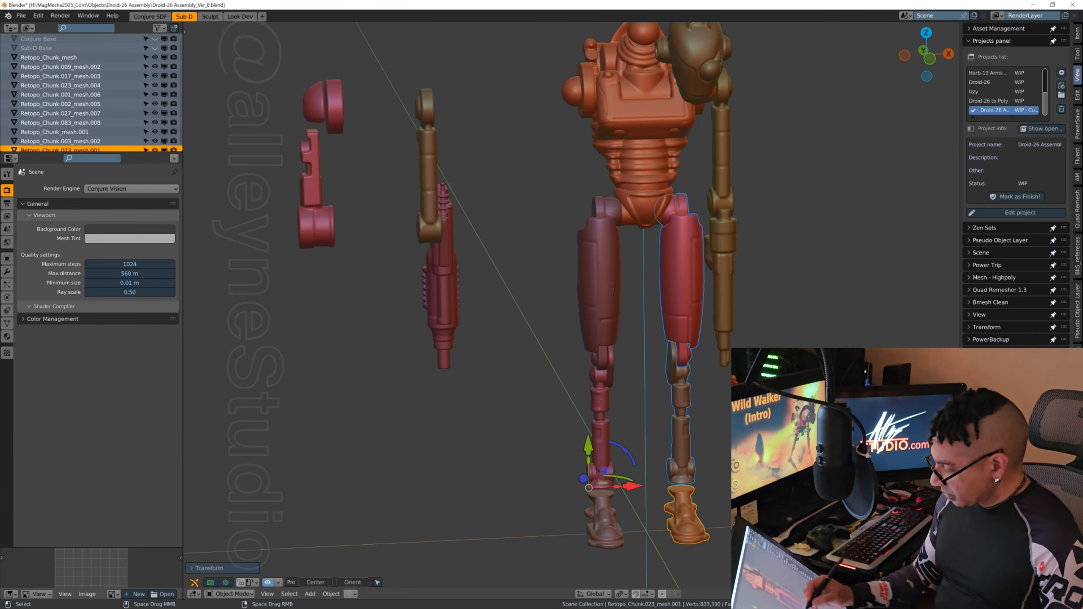
click(606, 251)
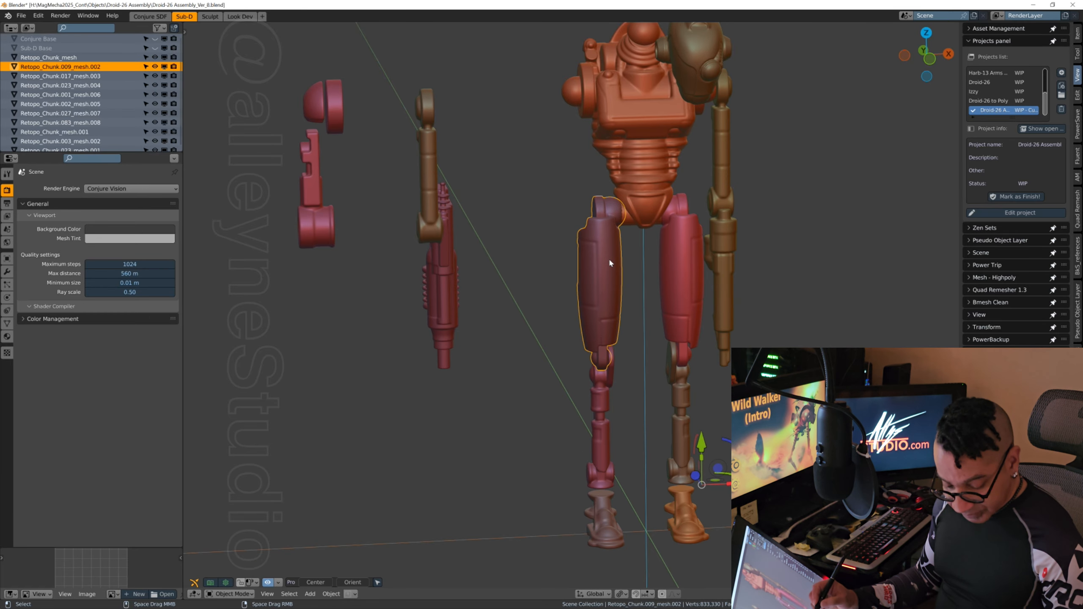
shift+click(601, 402)
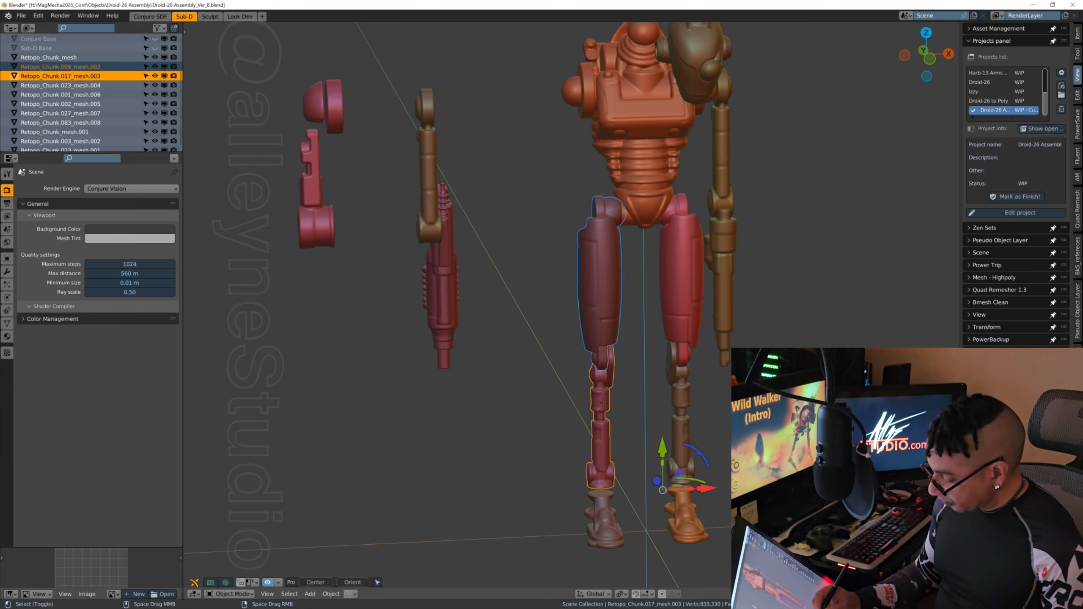
shift+click(603, 509)
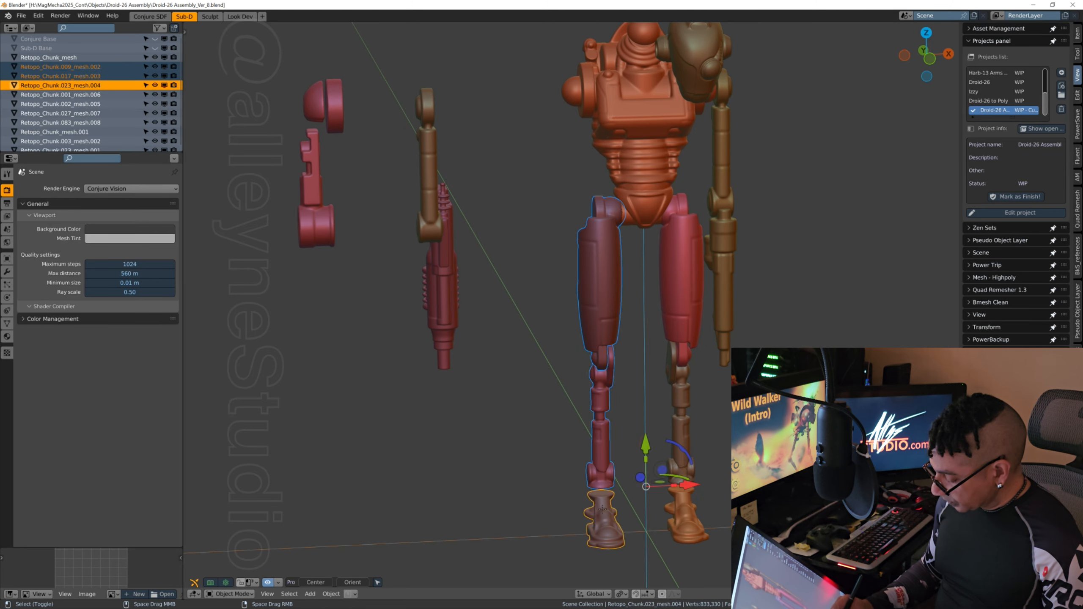
key(g)
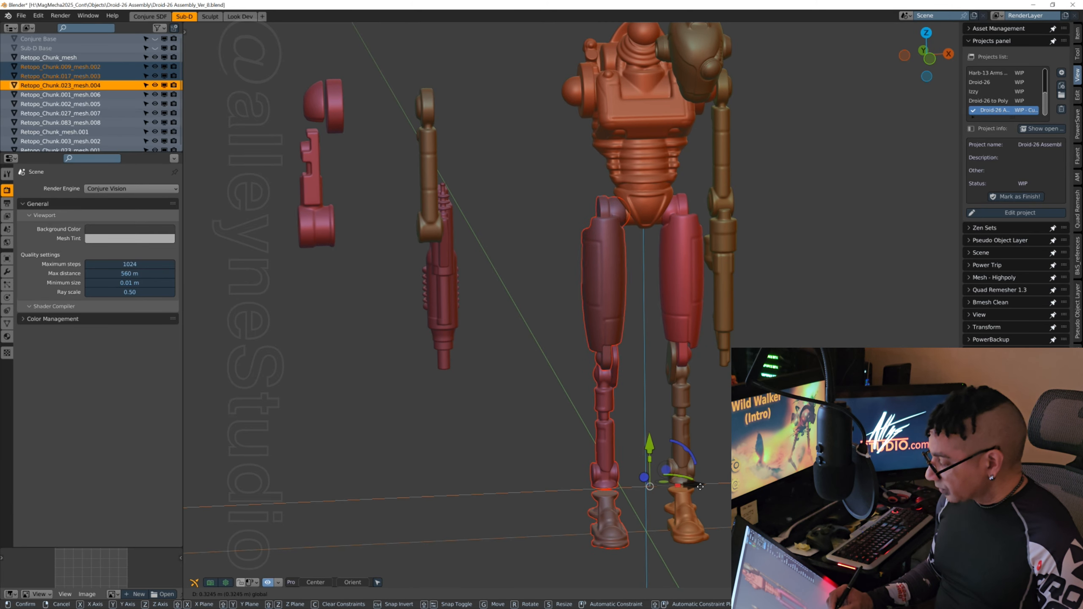
click(704, 488)
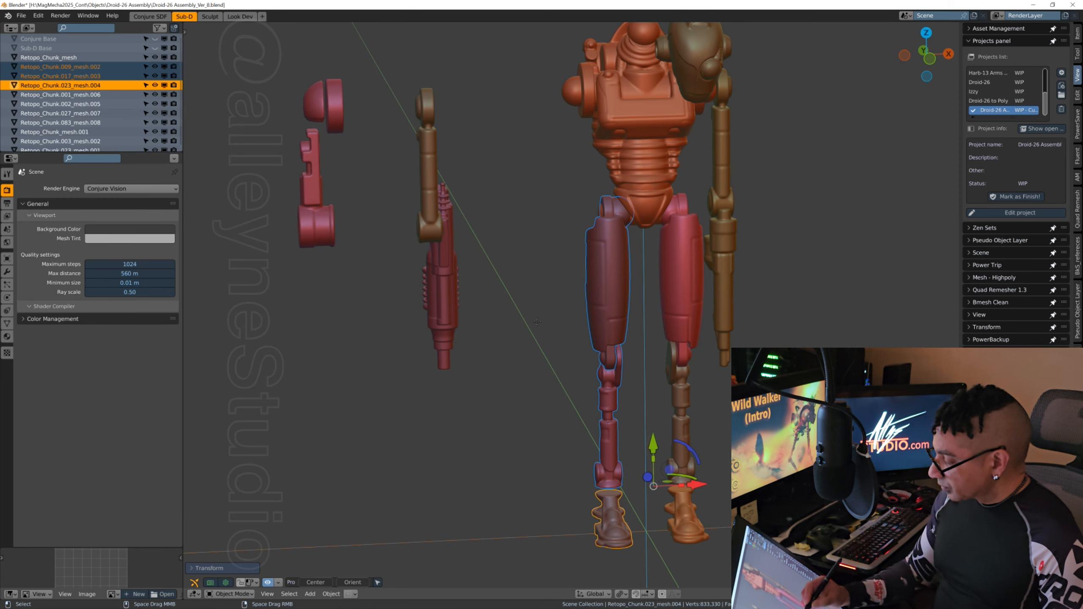
Step: Reselect the +X-side thigh, shin and foot and nudge them a little further inward along X, evening out both legs
middle_drag(704, 488, 697, 314)
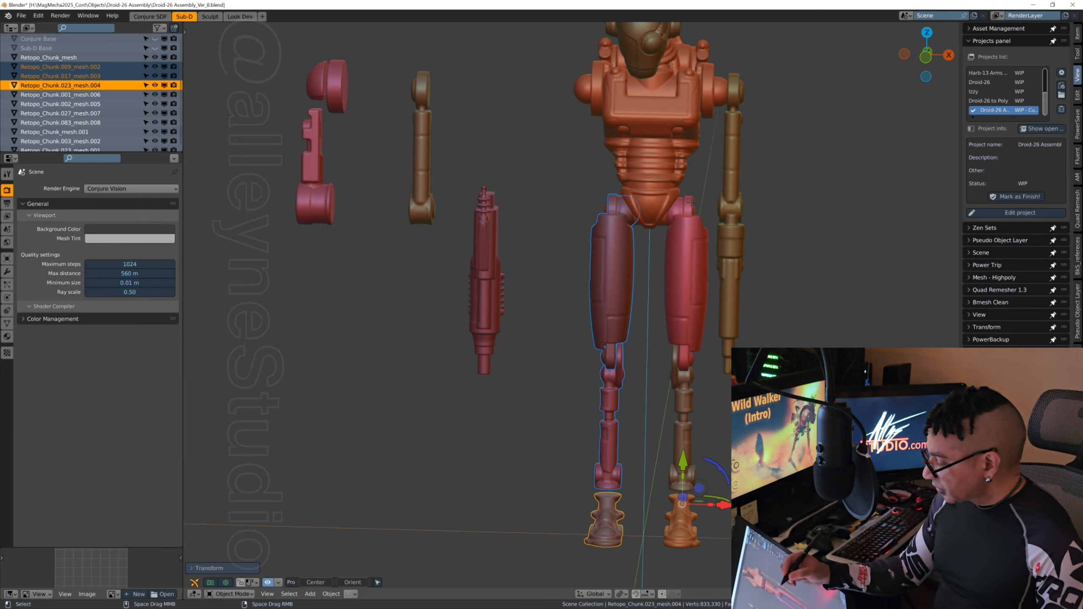
click(695, 333)
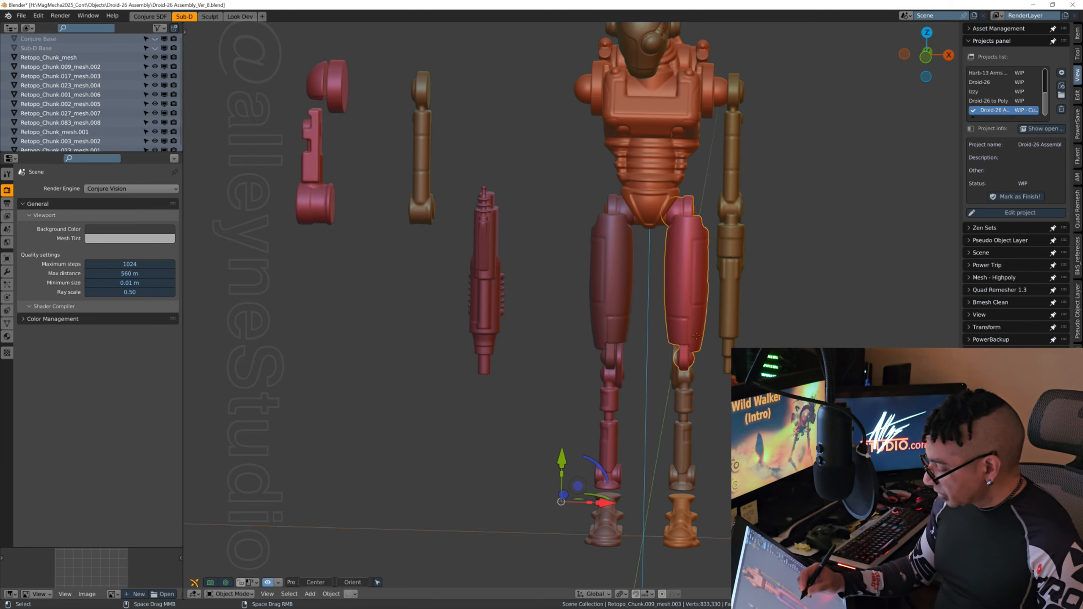
shift+click(686, 399)
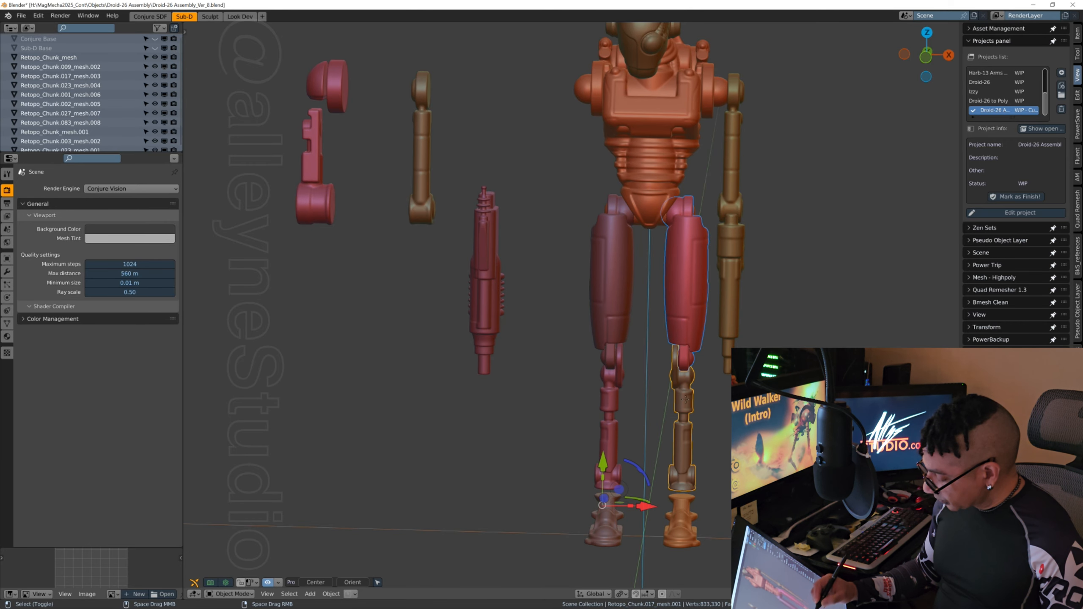
shift+click(682, 515)
key(g)
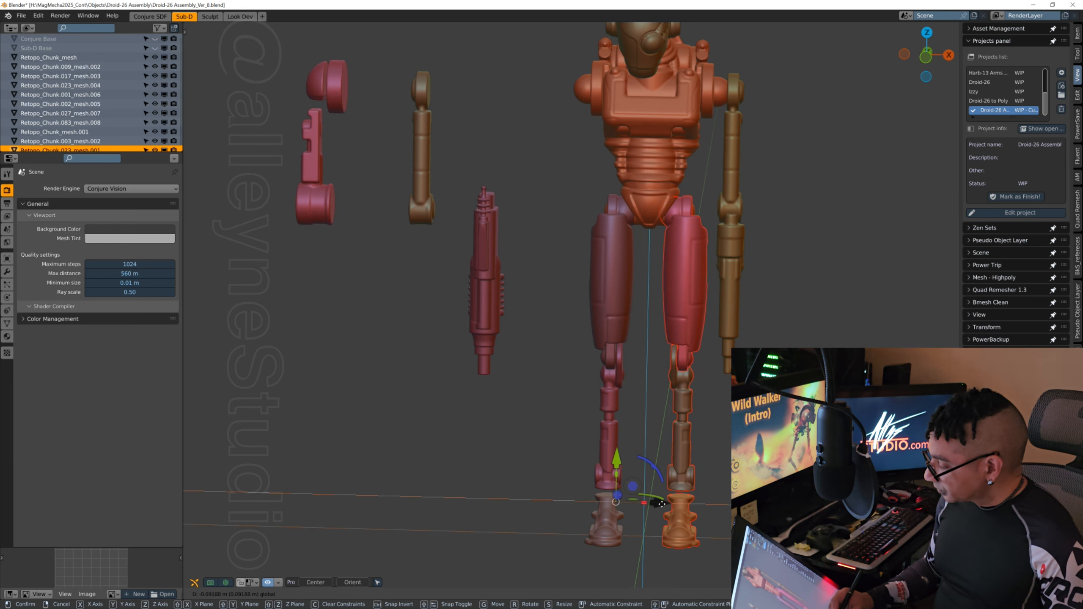
drag(661, 504, 662, 504)
Step: Select the +X-side upper arm and forearm, Retopo_Chunk_mesh.001 and Retopo_Chunk.003_mesh.002, and move them inward along X against the shoulder
middle_drag(663, 504, 638, 508)
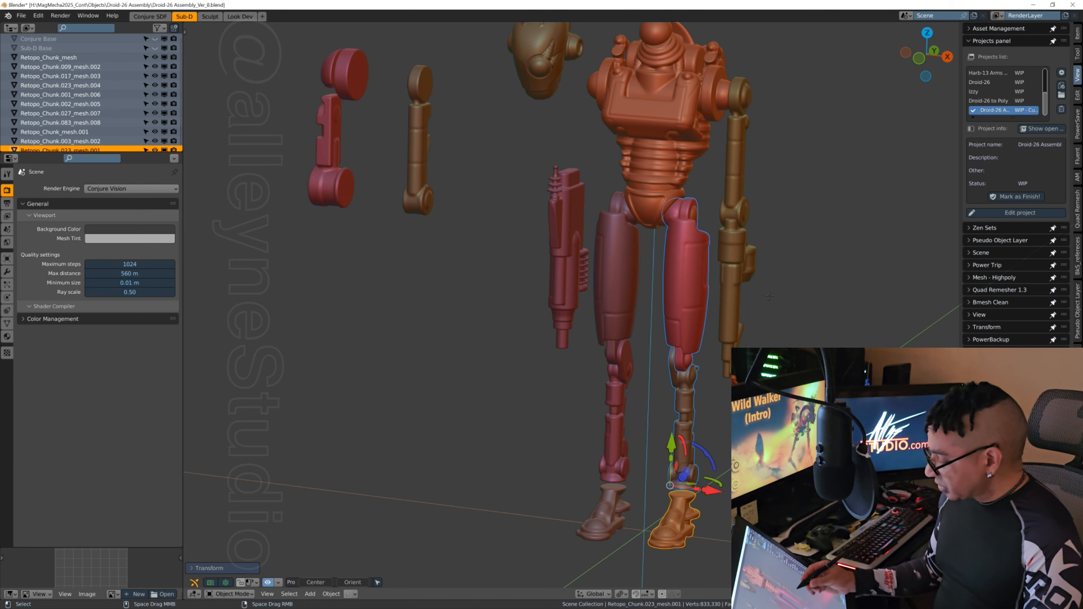
middle_drag(756, 299, 777, 307)
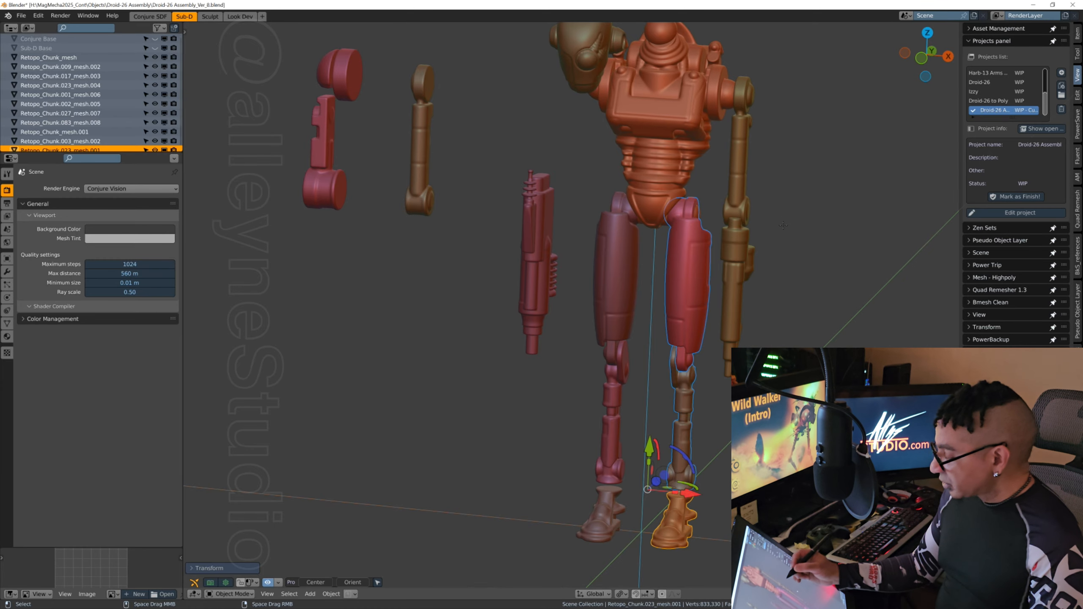
middle_drag(776, 303, 664, 217)
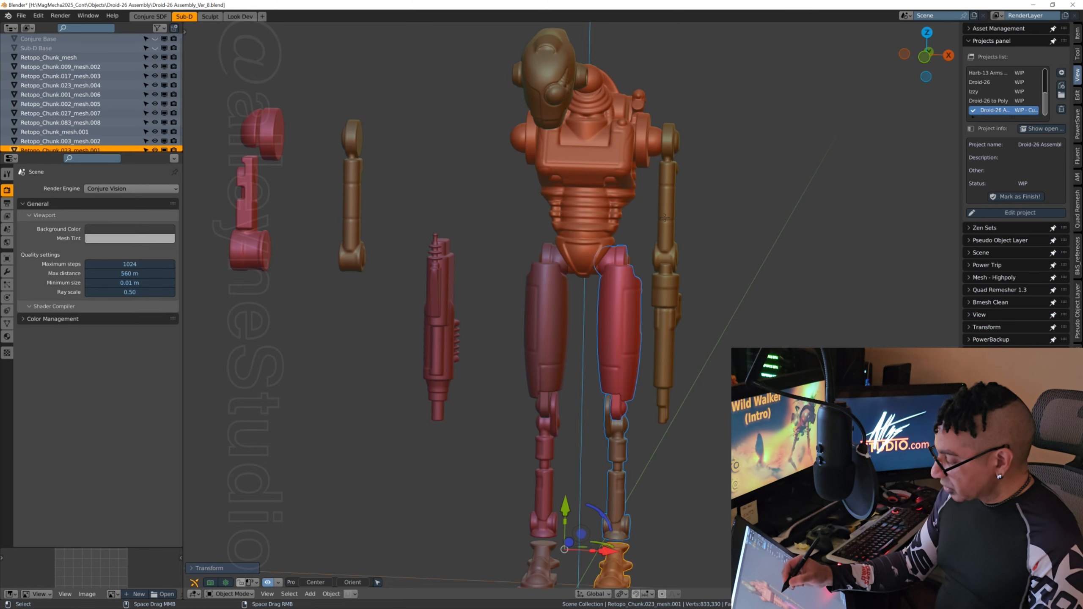
click(666, 229)
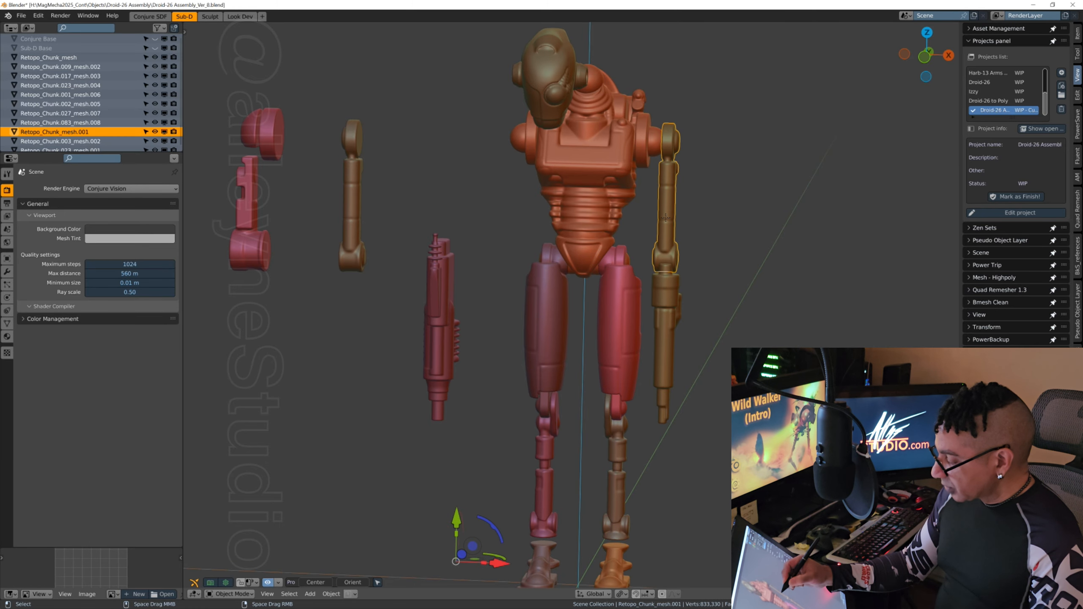
shift+click(664, 349)
drag(525, 559, 519, 560)
Step: Select only the +X-side forearm, Retopo_Chunk.003_mesh.002, and nudge it slightly along X beneath the elbow
middle_drag(682, 401, 664, 367)
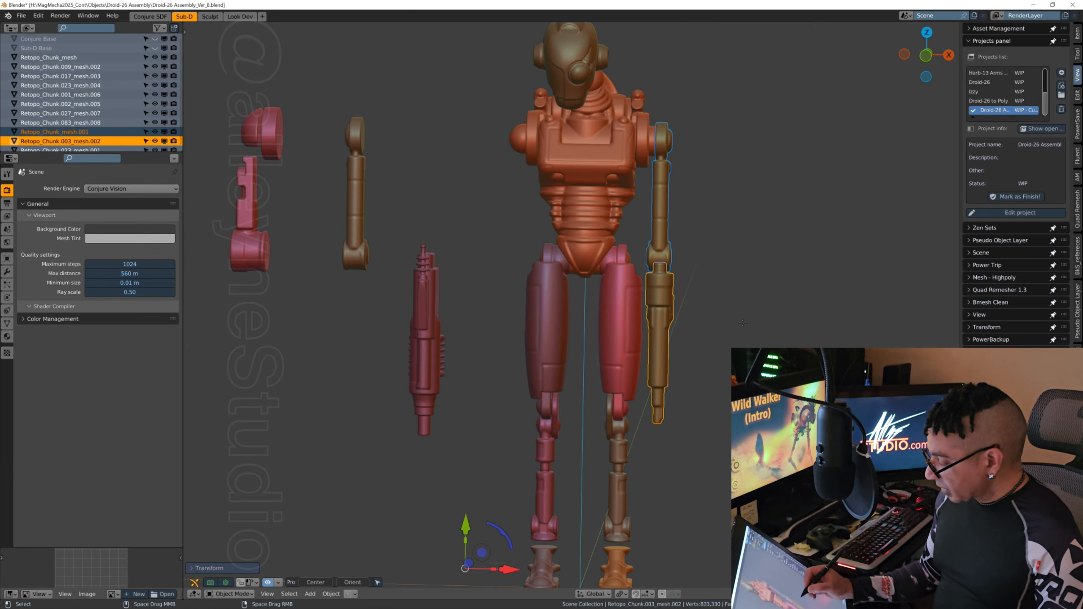
click(661, 368)
key(g)
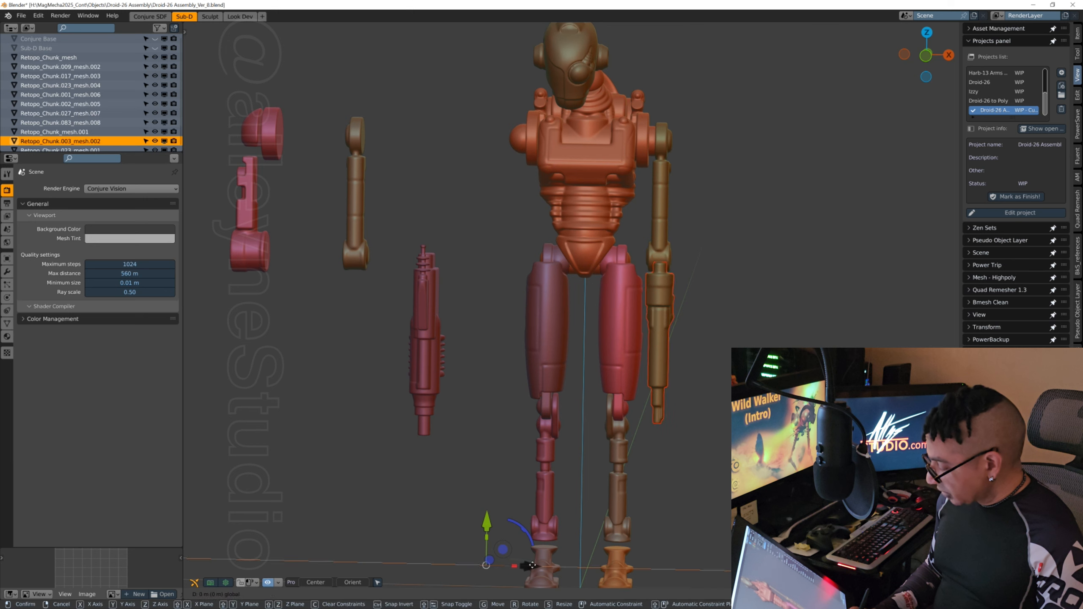
click(725, 392)
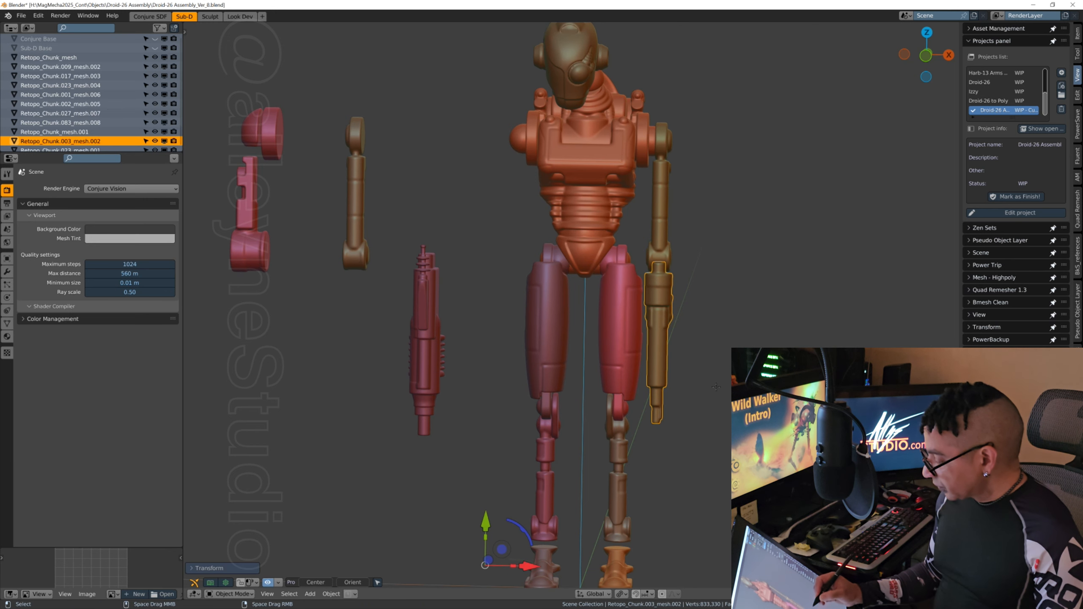
Step: Select the detached upper arm, Retopo_Chunk_mesh, and move it along X and Y to the torso's -X-side shoulder joint
middle_drag(695, 414, 728, 416)
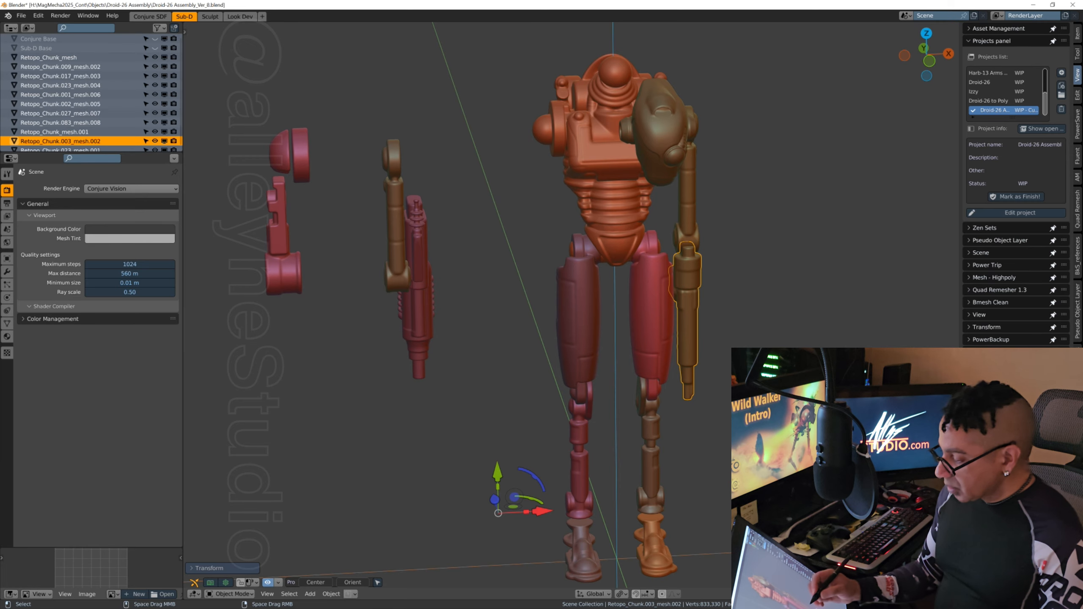
middle_drag(572, 368, 591, 367)
middle_drag(592, 368, 583, 373)
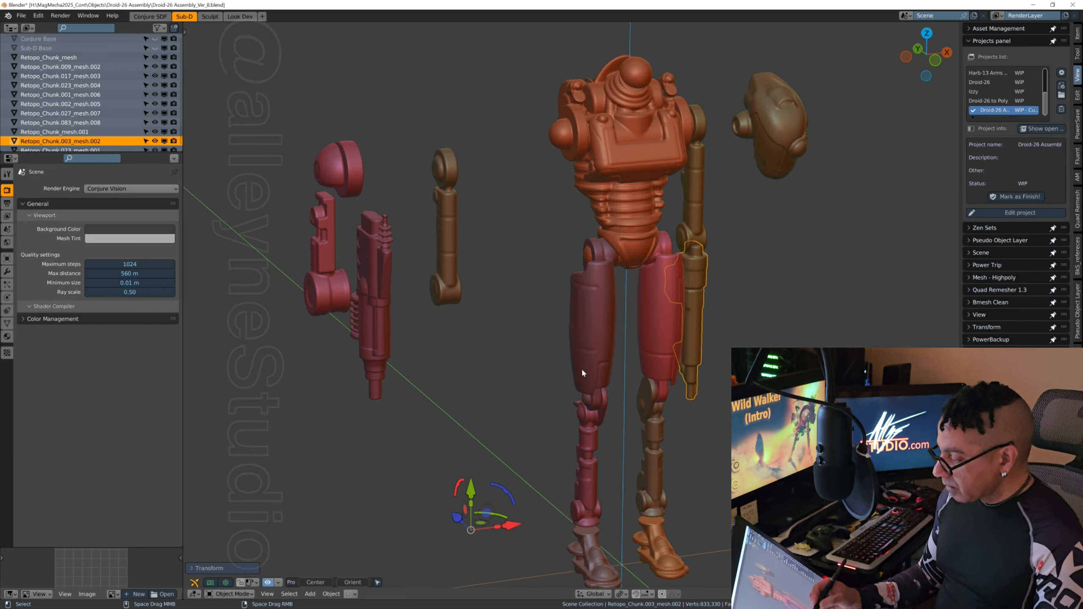
click(455, 263)
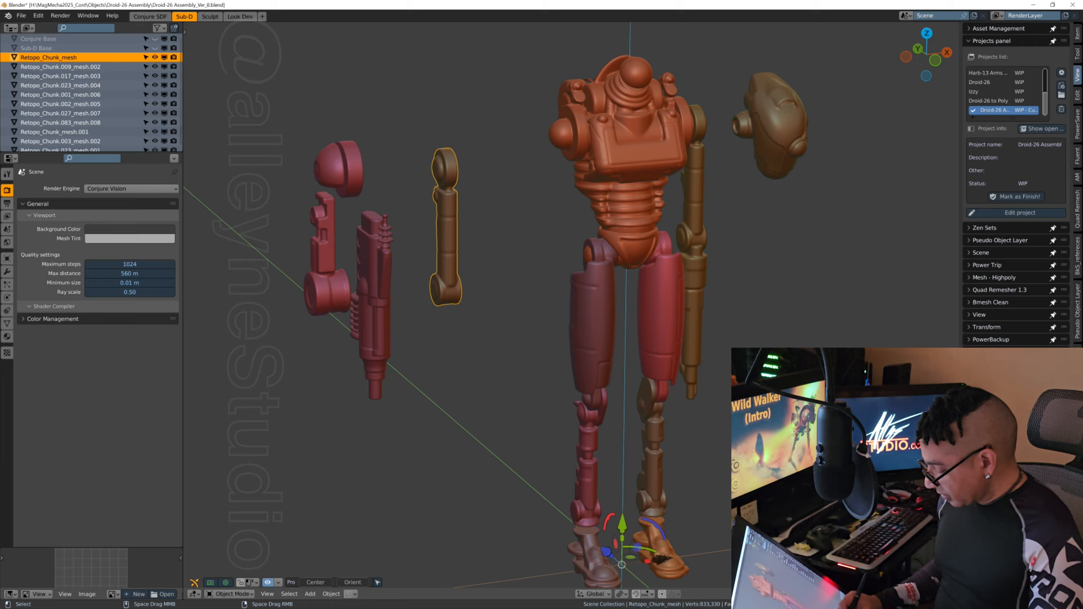
key(g)
drag(761, 546, 811, 541)
middle_drag(675, 349, 621, 428)
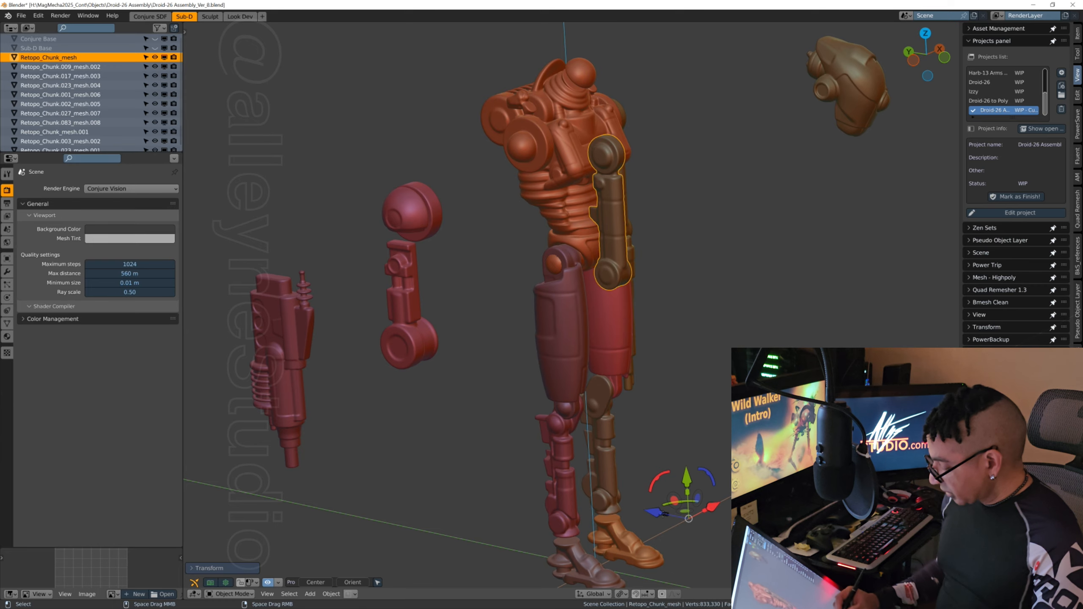
key(g)
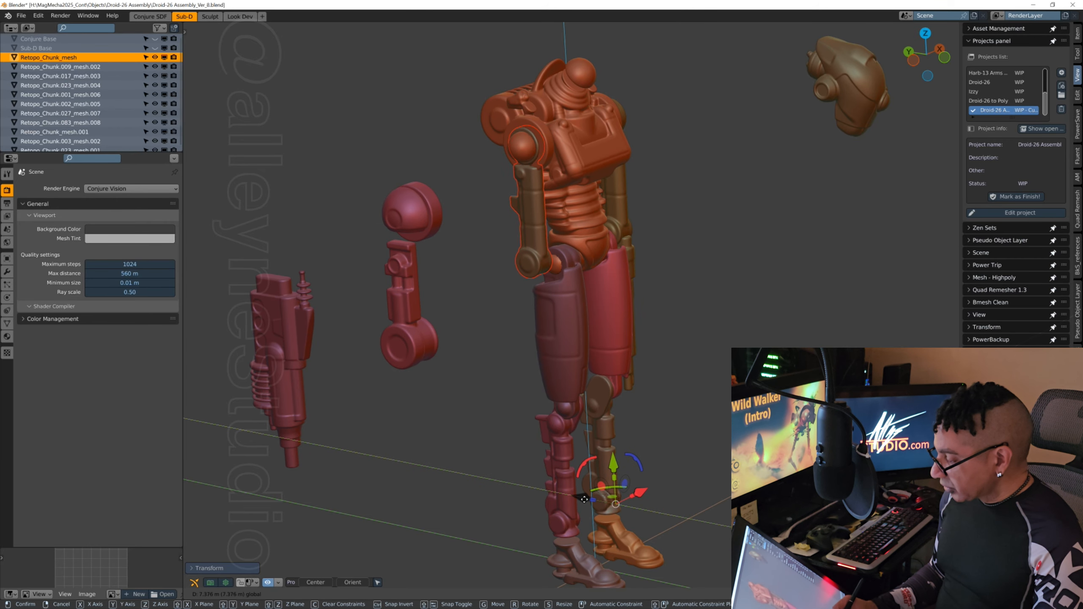
click(591, 497)
Step: Fine-tune the -X-side upper arm's position along X against the shoulder joint
middle_drag(591, 497, 627, 355)
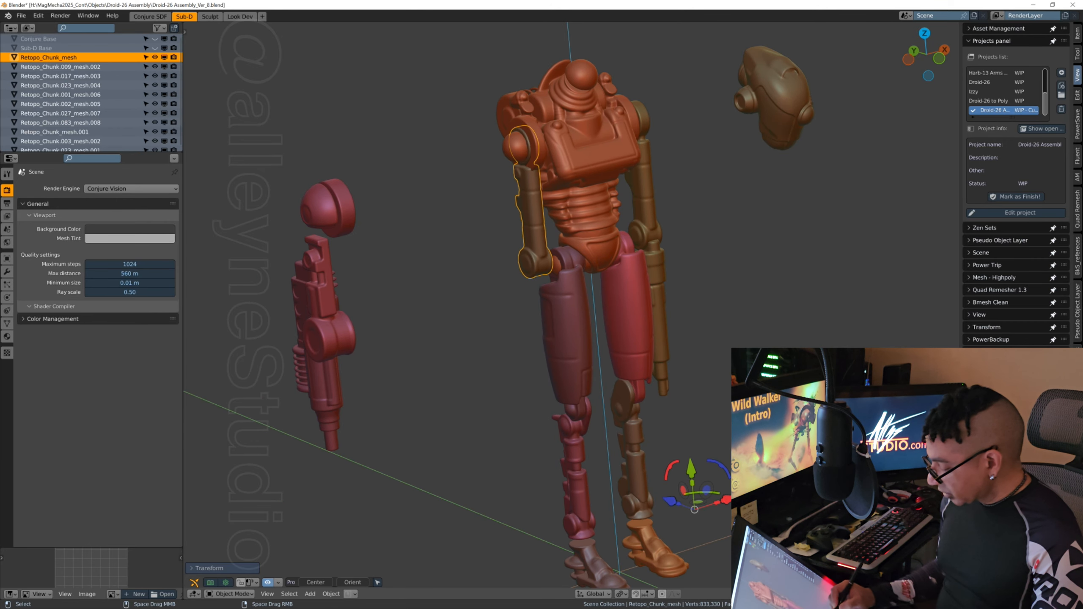
drag(724, 498, 726, 506)
middle_drag(631, 427, 597, 390)
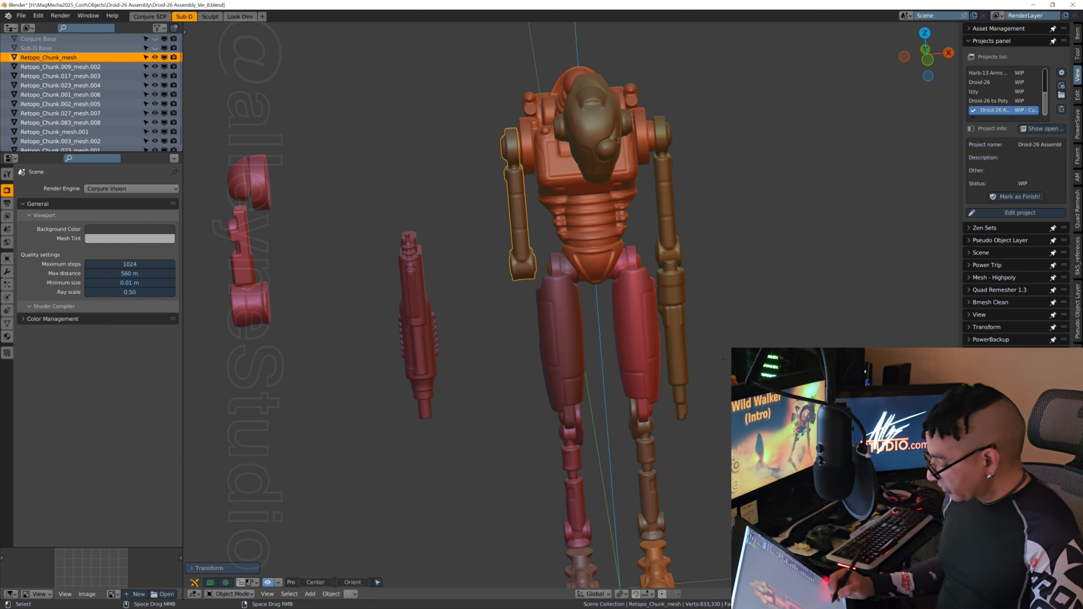
key(g)
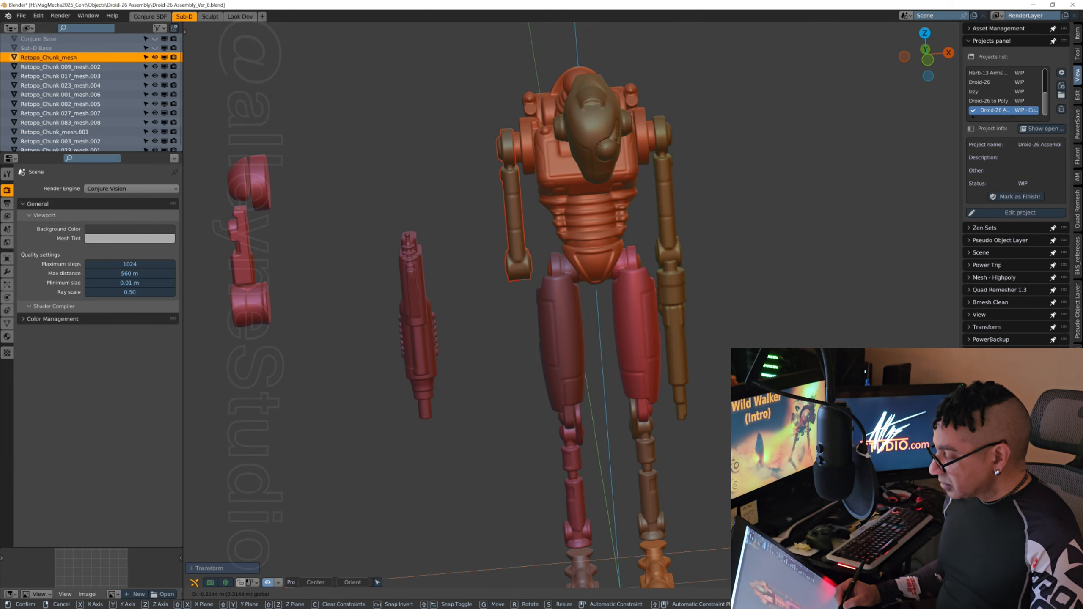
drag(767, 544, 767, 544)
Step: Select the detached arm armour piece, Retopo_Chunk.083_mesh.008, and move it along X to the -X-side shoulder
middle_drag(743, 316, 757, 313)
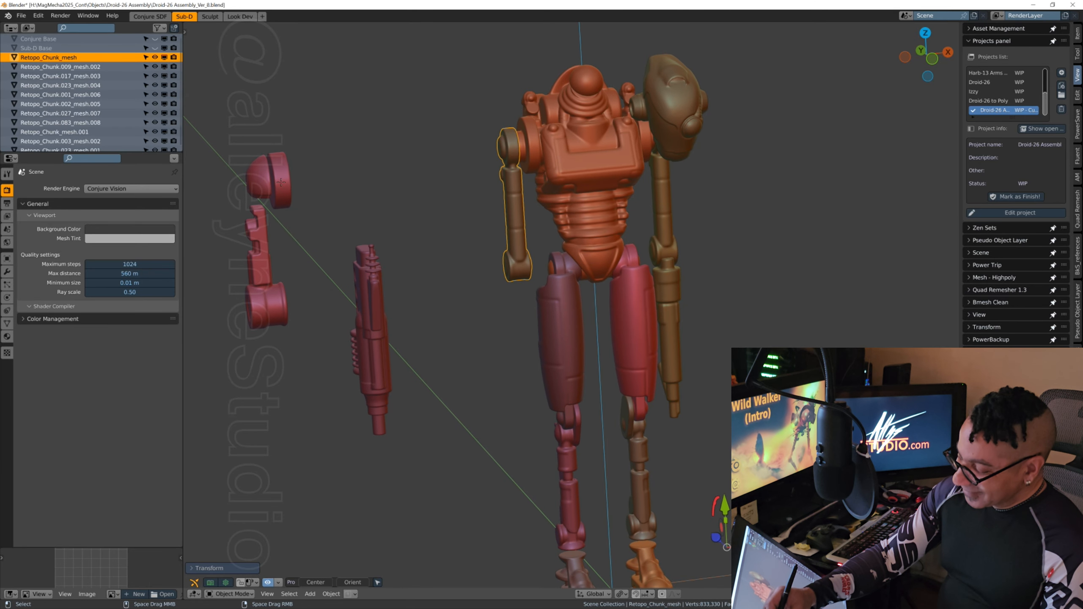
click(280, 180)
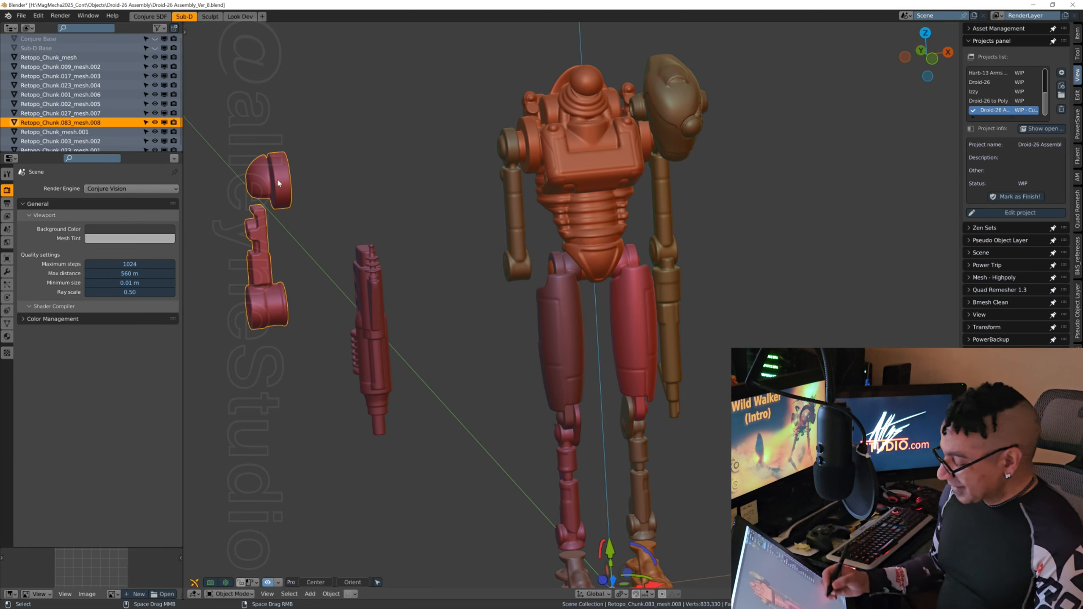
shift+middle_drag(716, 478, 727, 419)
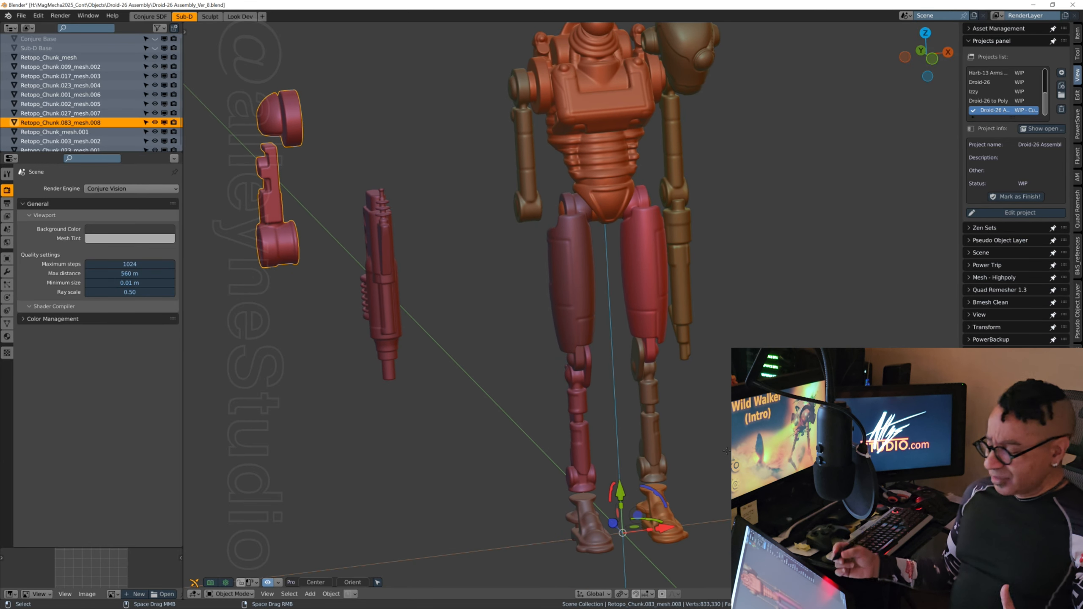
key(g)
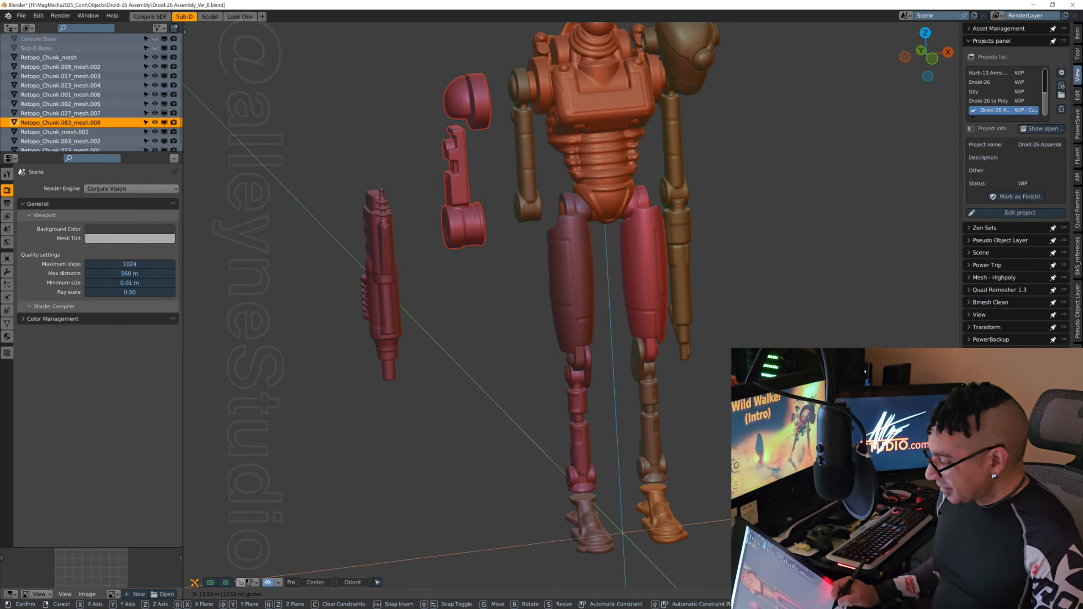
drag(874, 499, 878, 498)
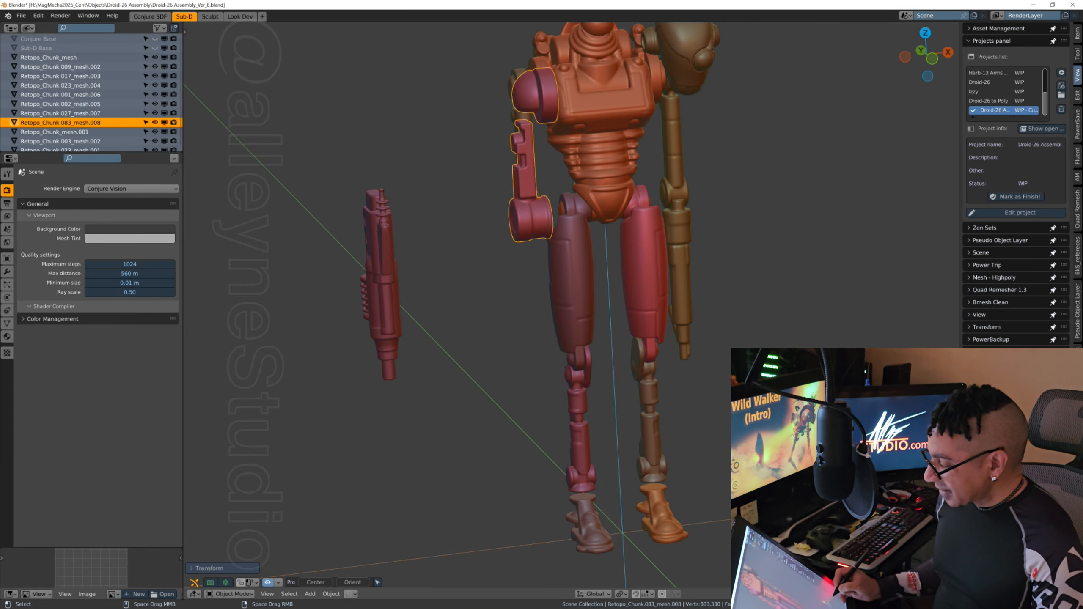
Step: Align the arm armour piece along Y with the -X-side shoulder joint and adjust it along X over the upper arm
middle_drag(767, 477, 878, 484)
key(g)
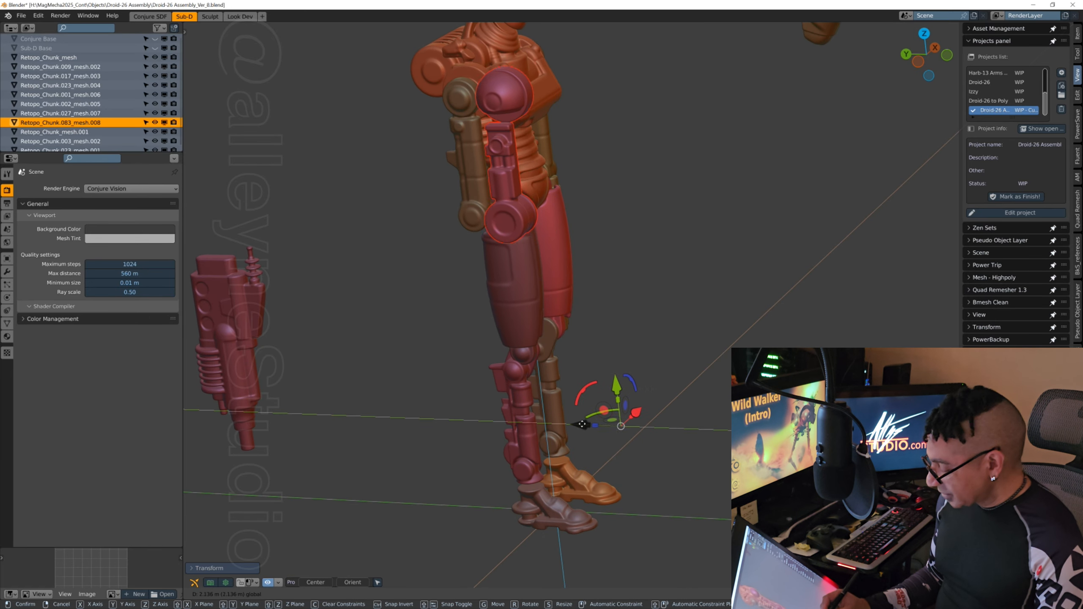
click(548, 423)
middle_drag(550, 425, 746, 431)
key(g)
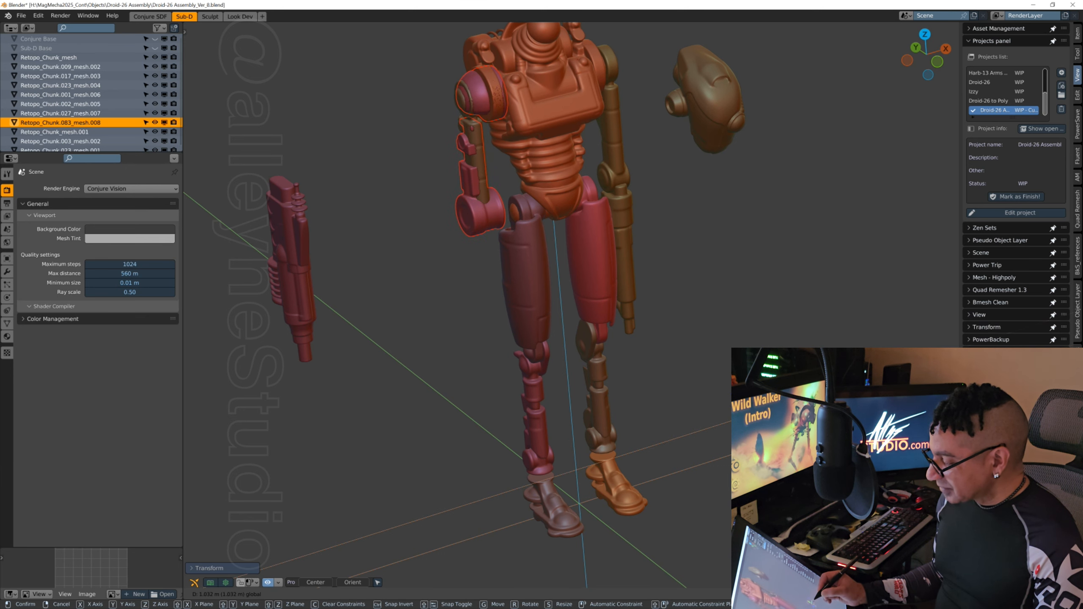
click(533, 426)
middle_drag(533, 426, 618, 426)
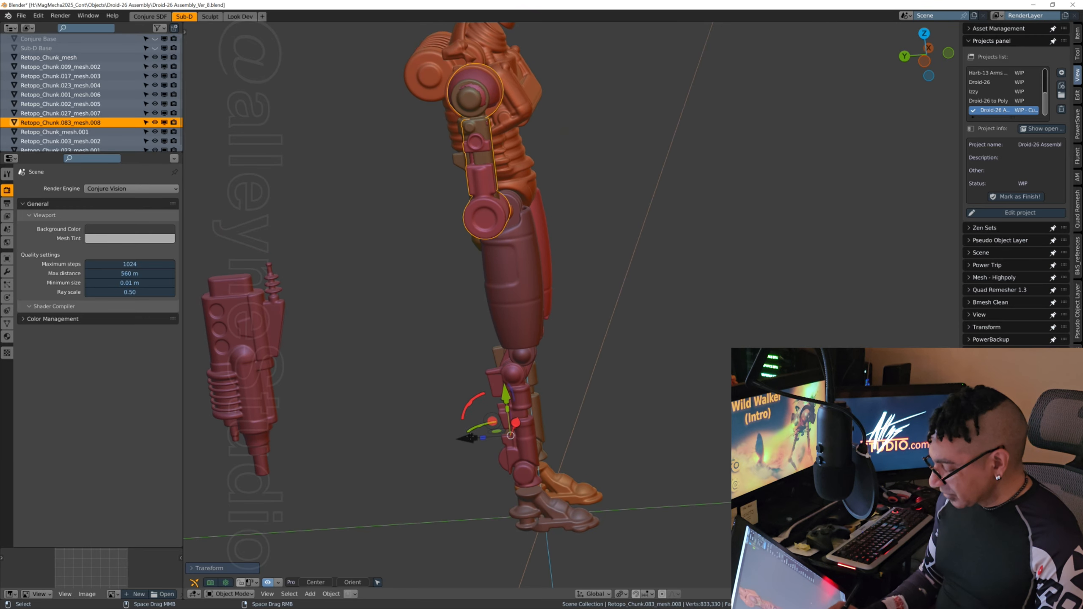
Step: Fine-tune the arm armour piece's position along X against the -X-side upper arm
drag(469, 438, 469, 440)
middle_drag(469, 439, 663, 340)
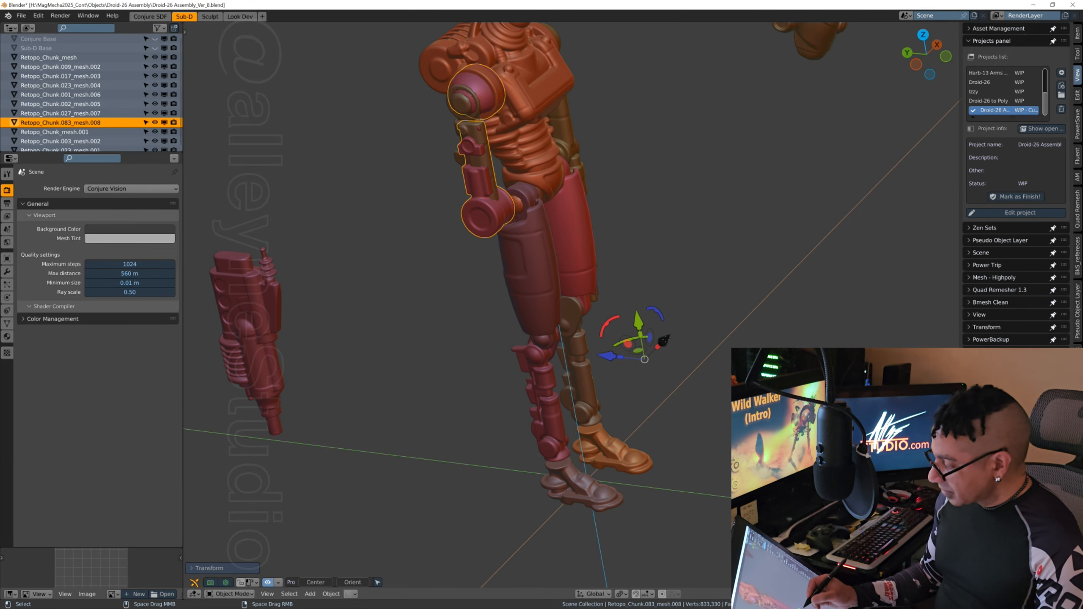
drag(664, 340, 662, 343)
middle_drag(661, 342, 469, 426)
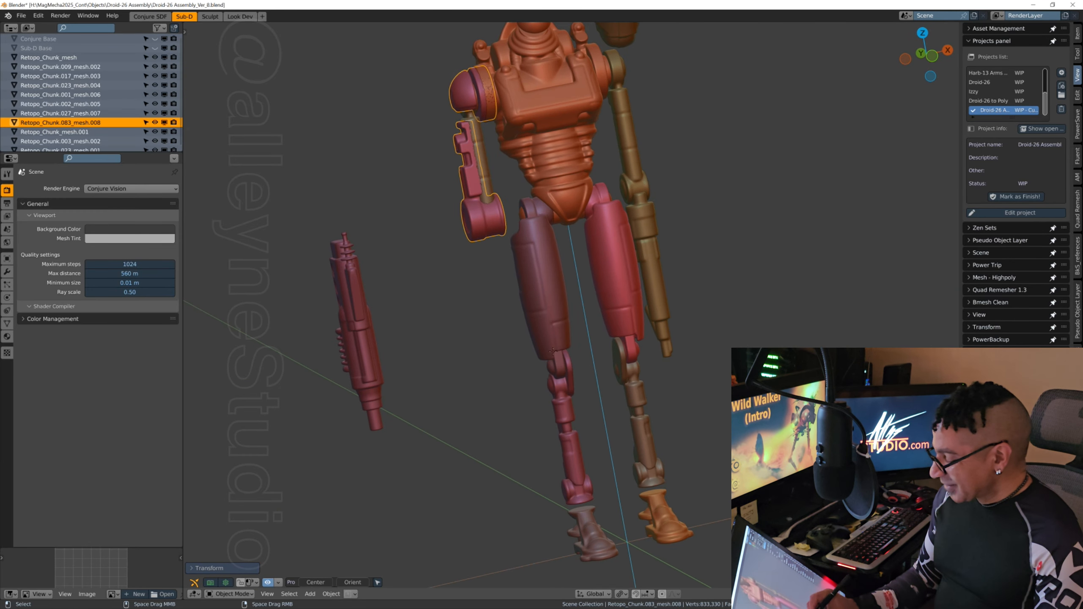
middle_drag(553, 351, 637, 359)
key(g)
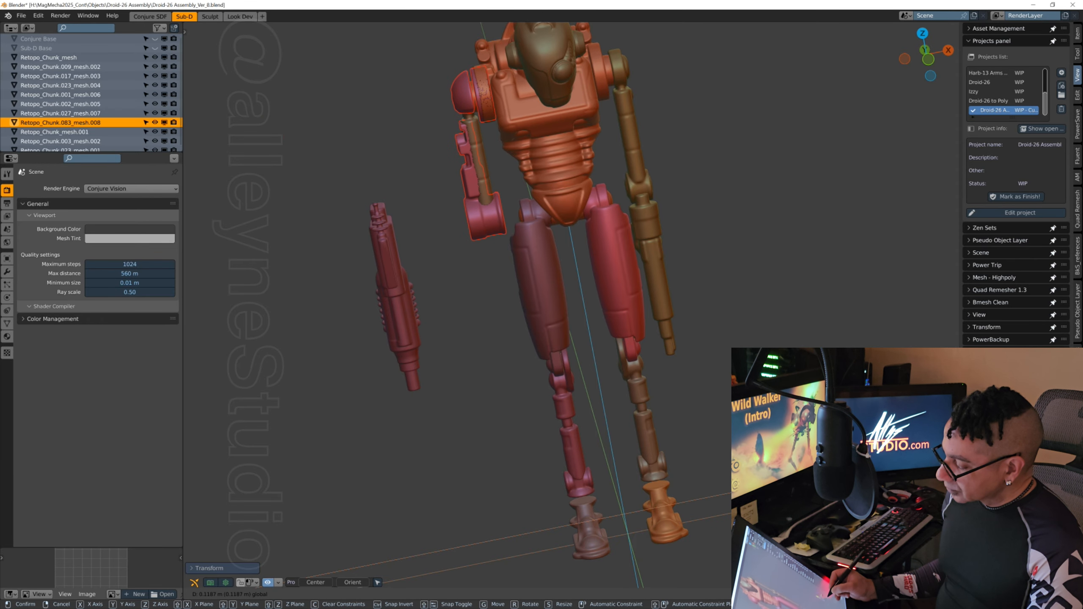
key(Return)
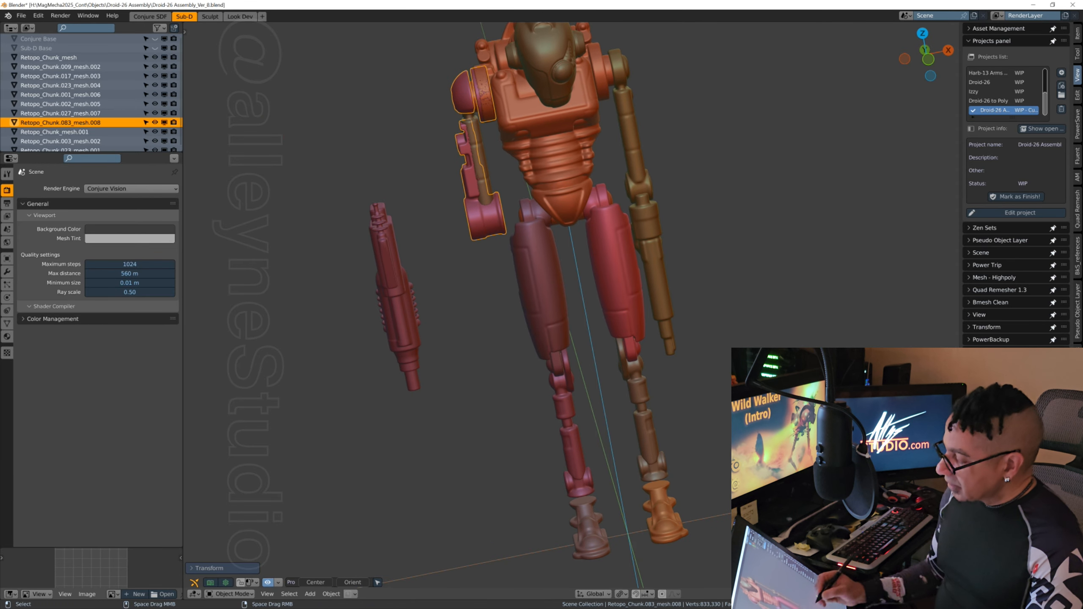
Step: Move the arm armour piece back outward along X, clear of the upper arm
middle_drag(583, 322, 611, 323)
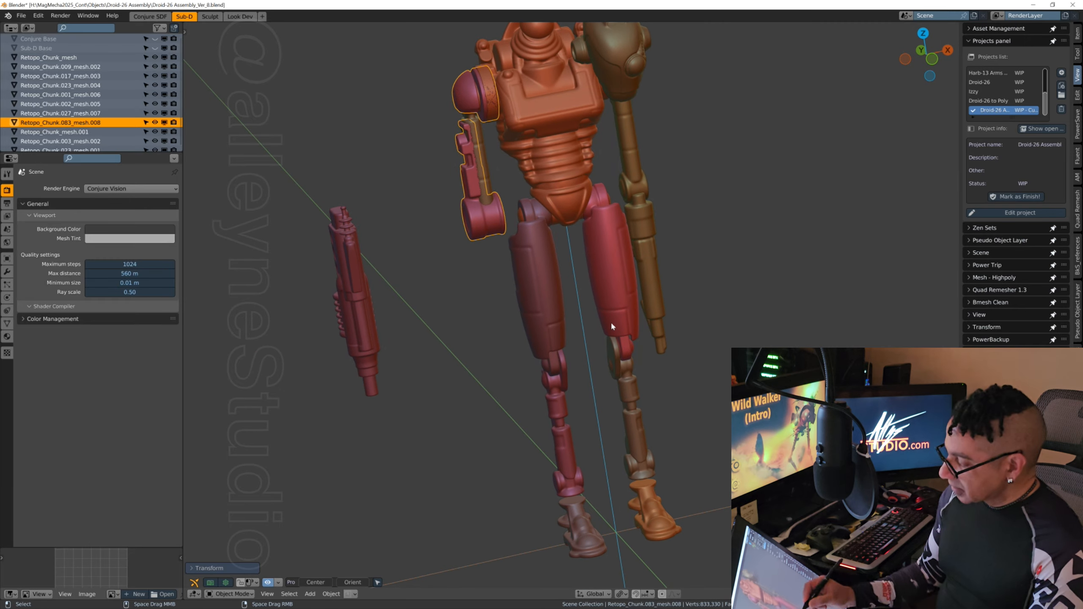
key(g)
key(x)
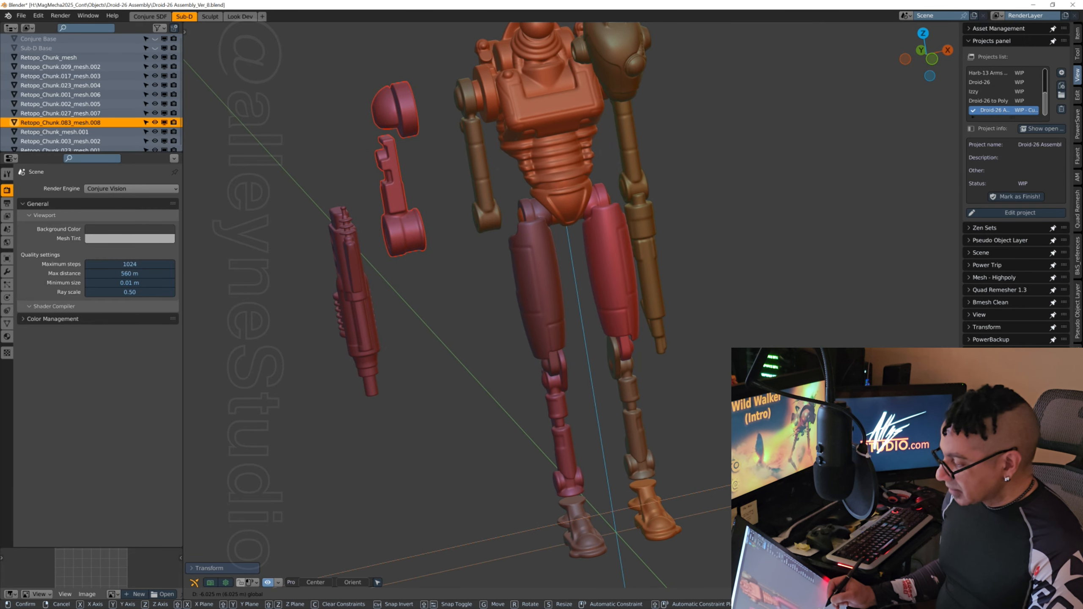
key(Return)
middle_drag(501, 116, 503, 231)
shift+middle_drag(447, 264, 534, 367)
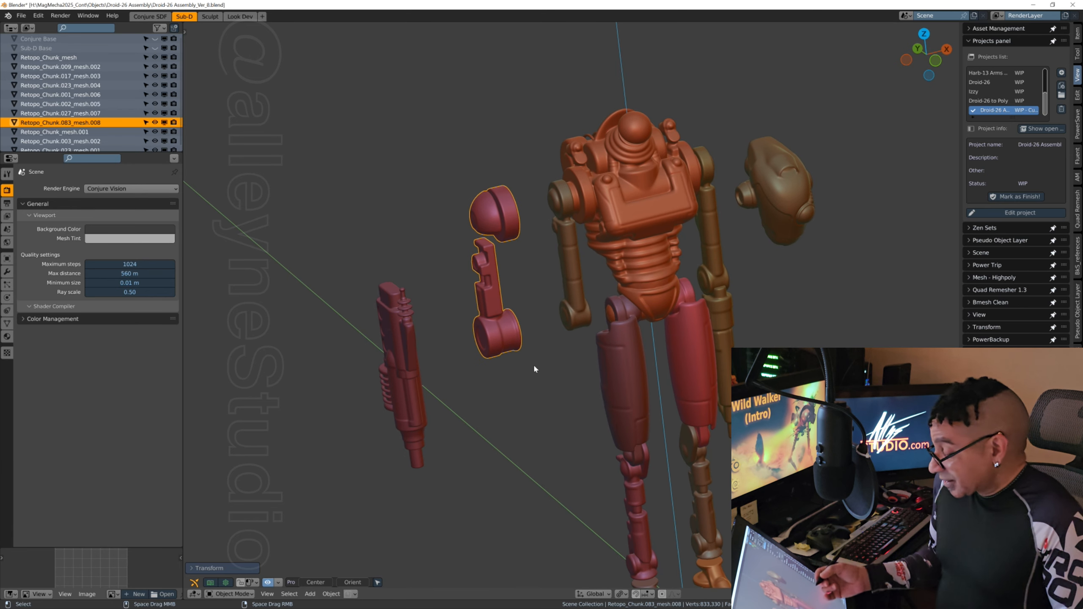
middle_drag(534, 368, 521, 366)
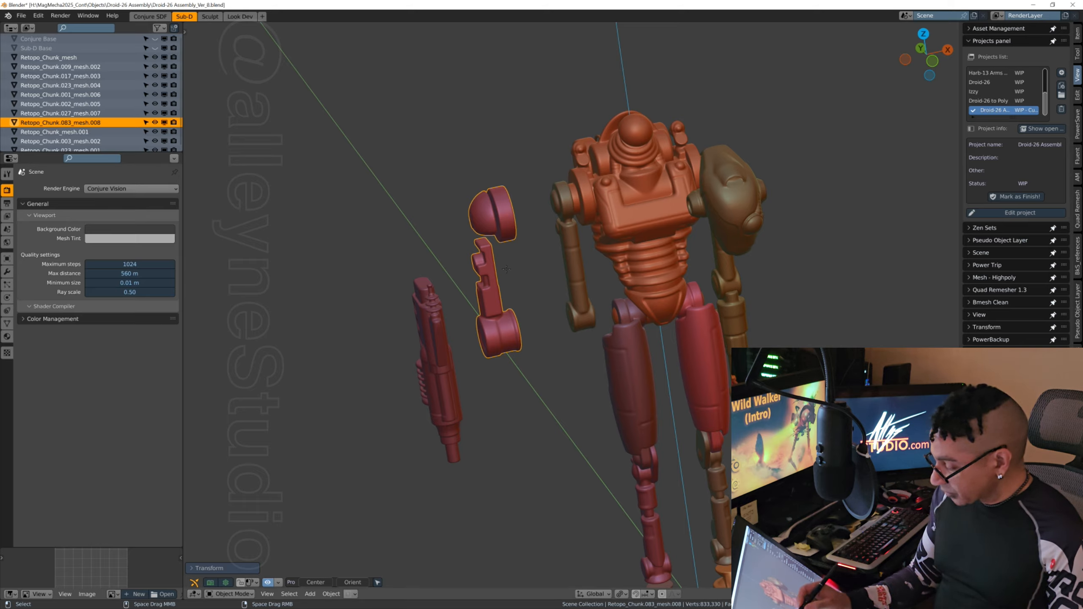
Step: Separate the linked ring beside the shoulder dome from Retopo_Chunk.083_mesh.008 as its own object
key(Tab)
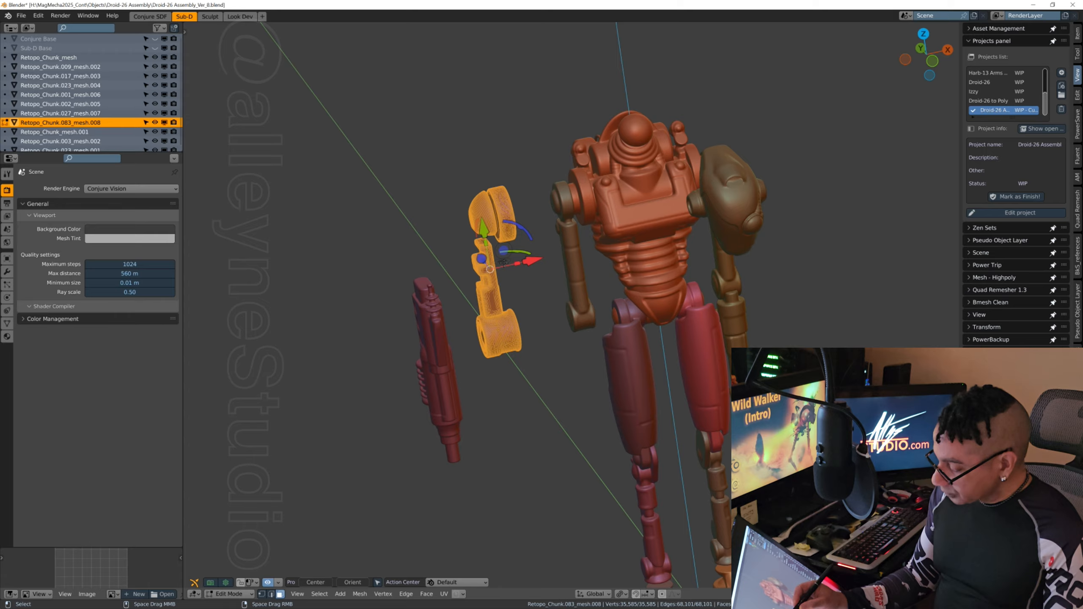
click(526, 209)
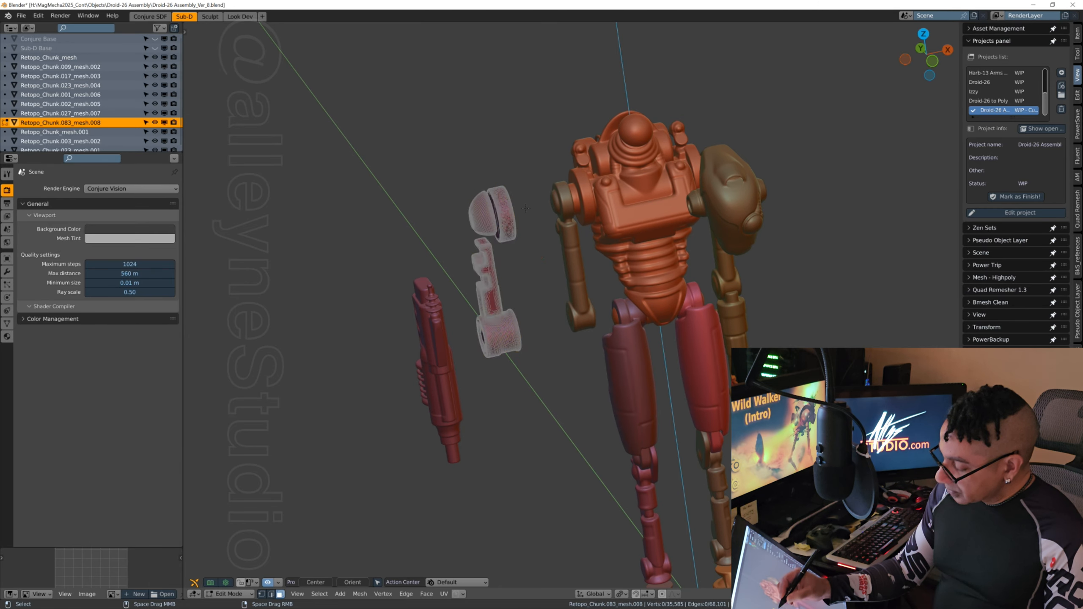
key(ctrl+l)
click(505, 216)
key(ctrl+l)
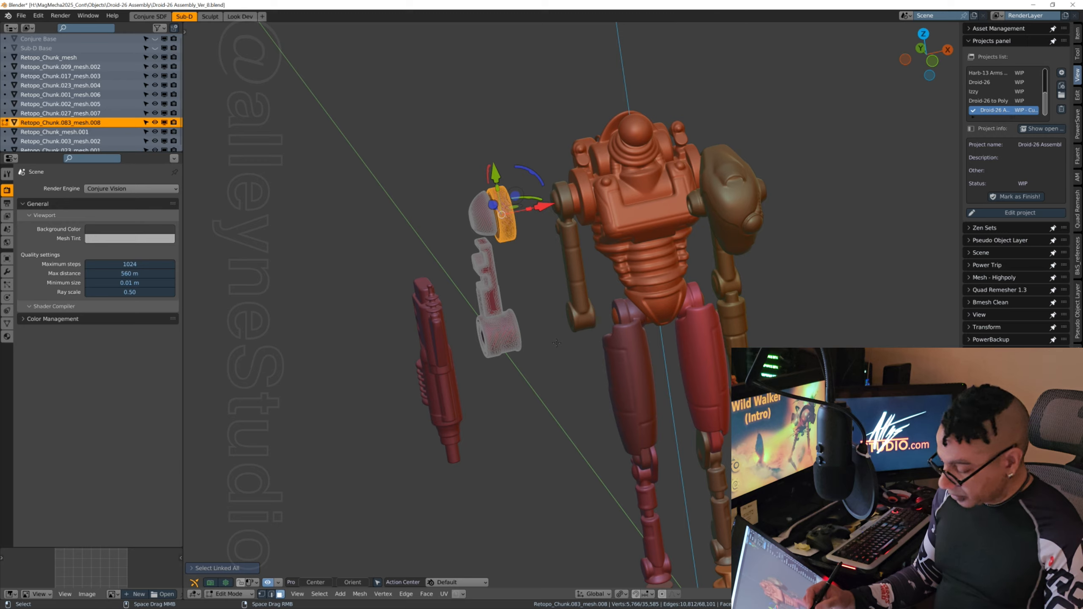
key(p)
key(Escape)
key(p)
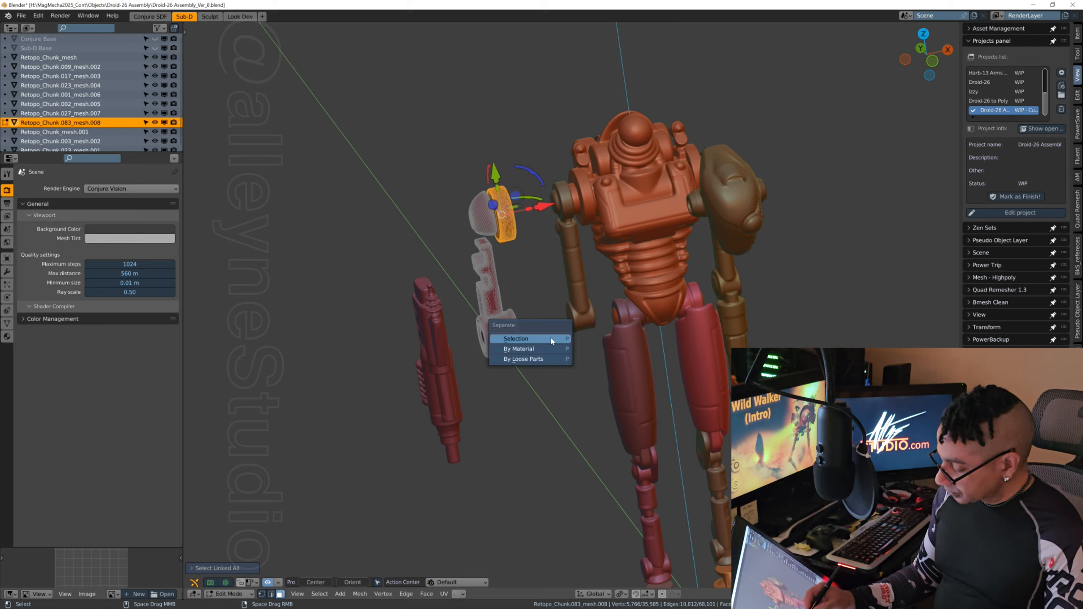
click(552, 339)
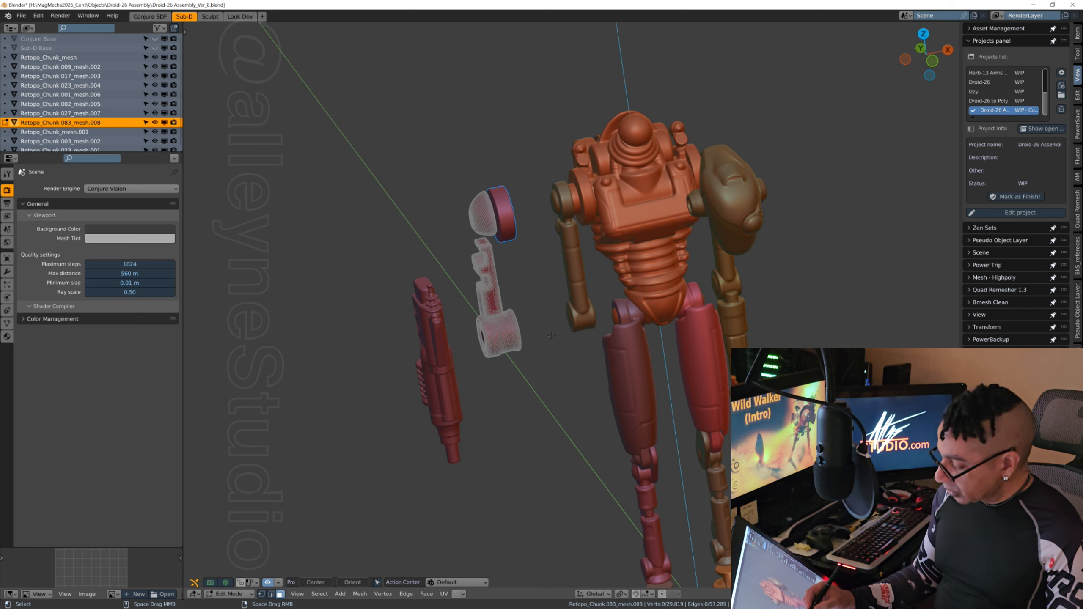
key(Tab)
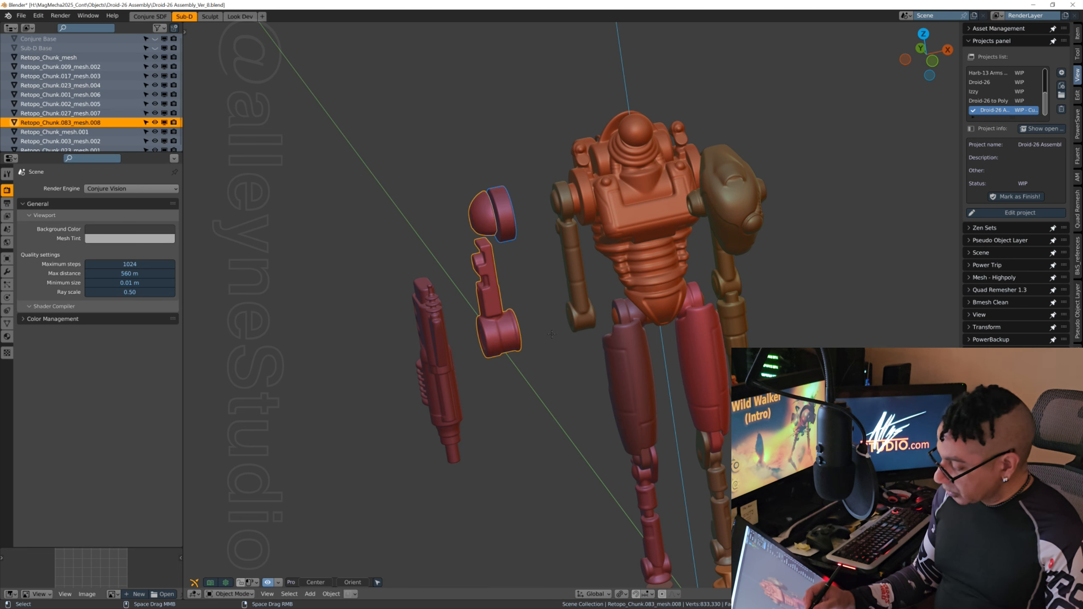
Step: Select the separated shoulder ring and move it outward along X, well away from the other parts
click(541, 286)
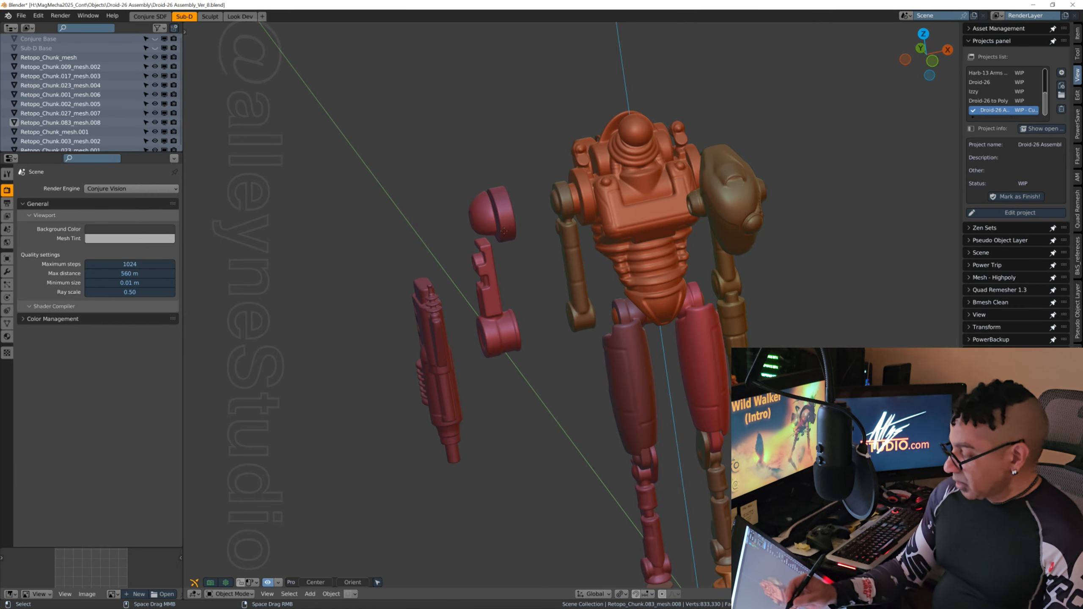
middle_drag(508, 224, 506, 229)
click(506, 224)
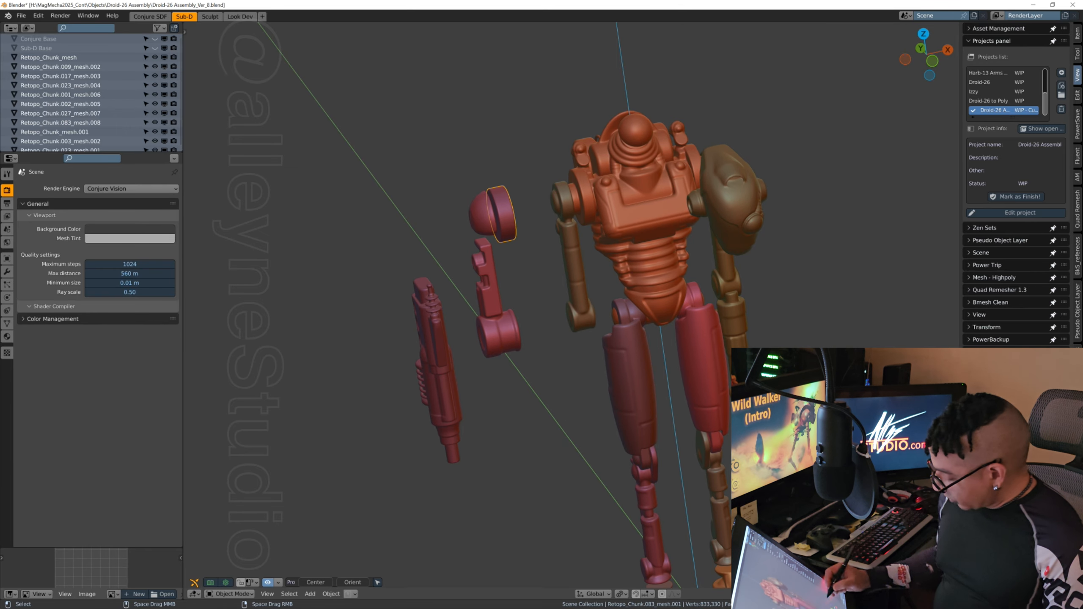
shift+middle_drag(819, 417, 797, 321)
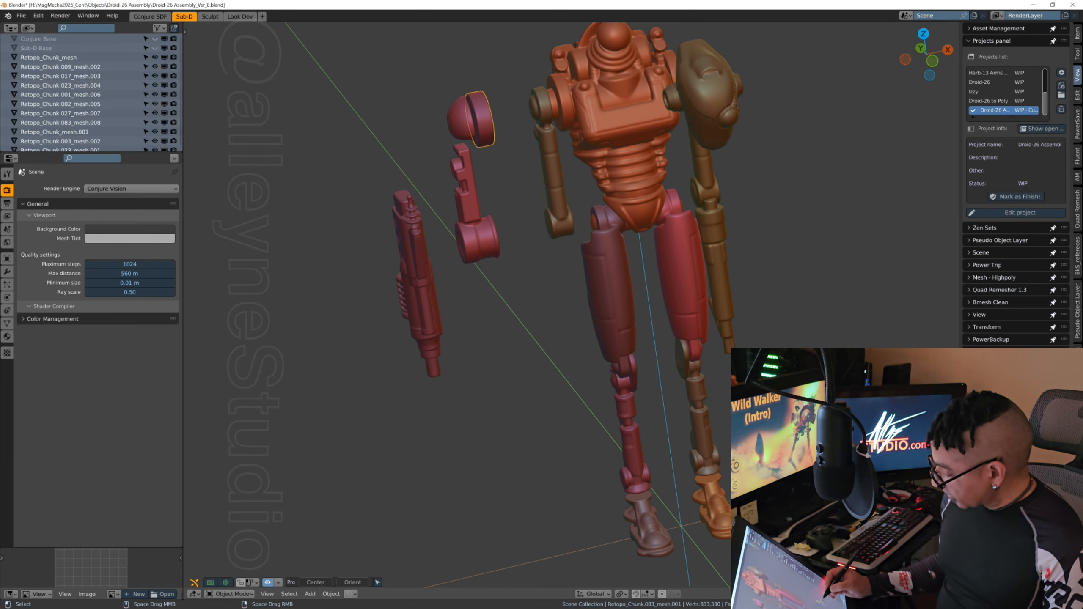
drag(861, 455, 631, 486)
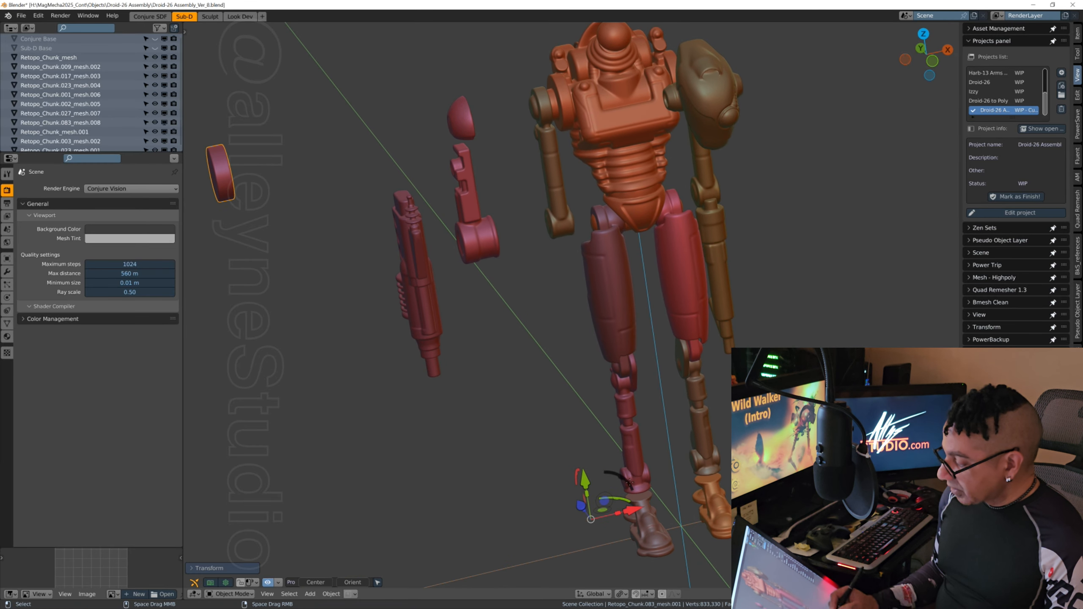
middle_drag(504, 194, 482, 237)
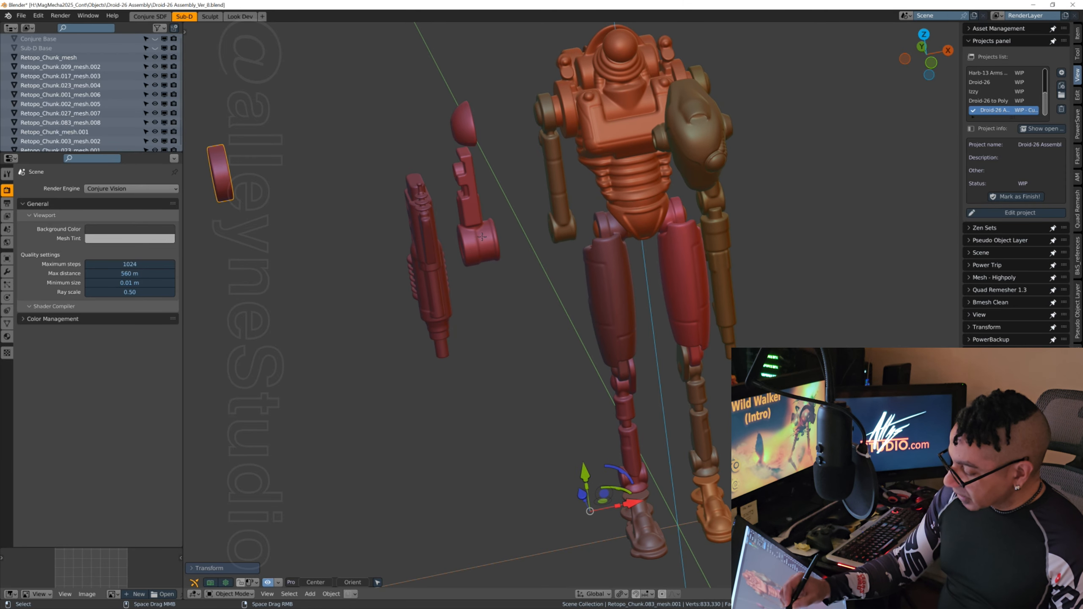
Step: Select the remaining arm armour, Retopo_Chunk.083_mesh.008, and move it inward along X onto the -X-side shoulder and upper arm
click(479, 237)
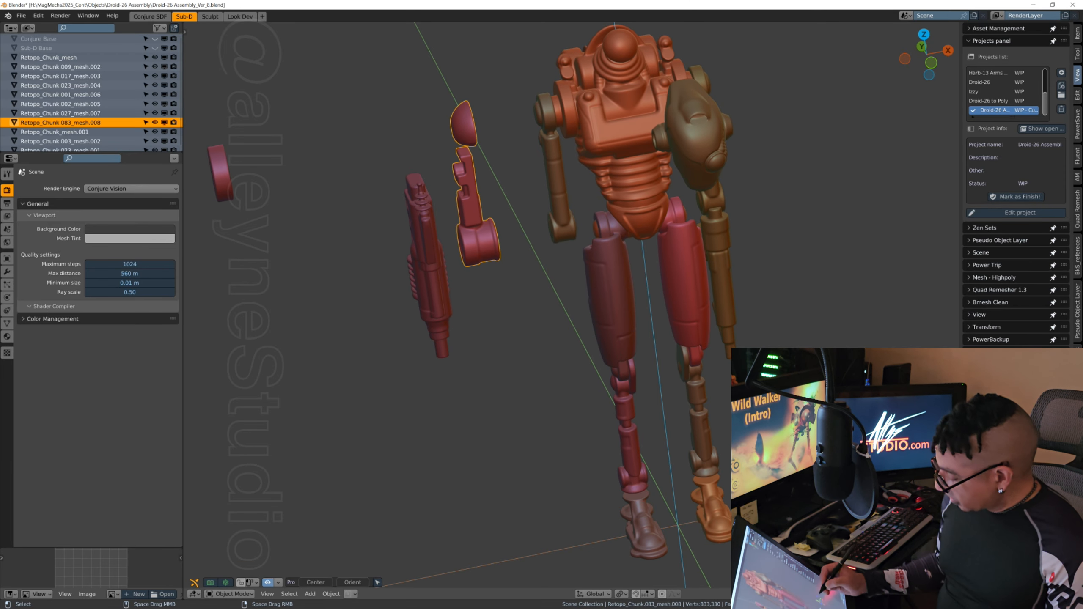
key(g)
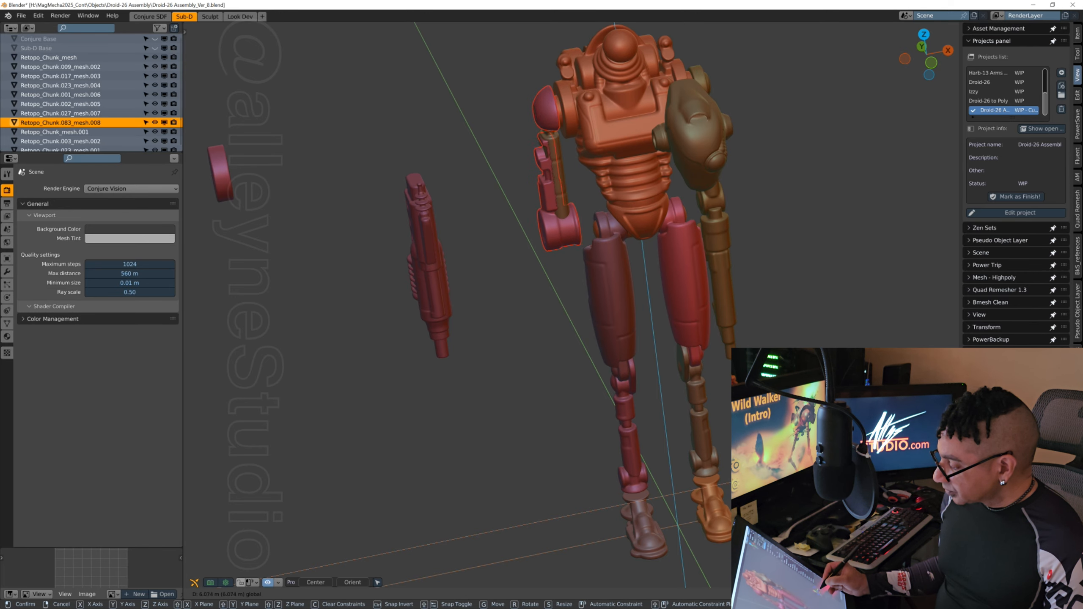
key(Return)
middle_drag(502, 346, 636, 397)
drag(700, 393, 593, 399)
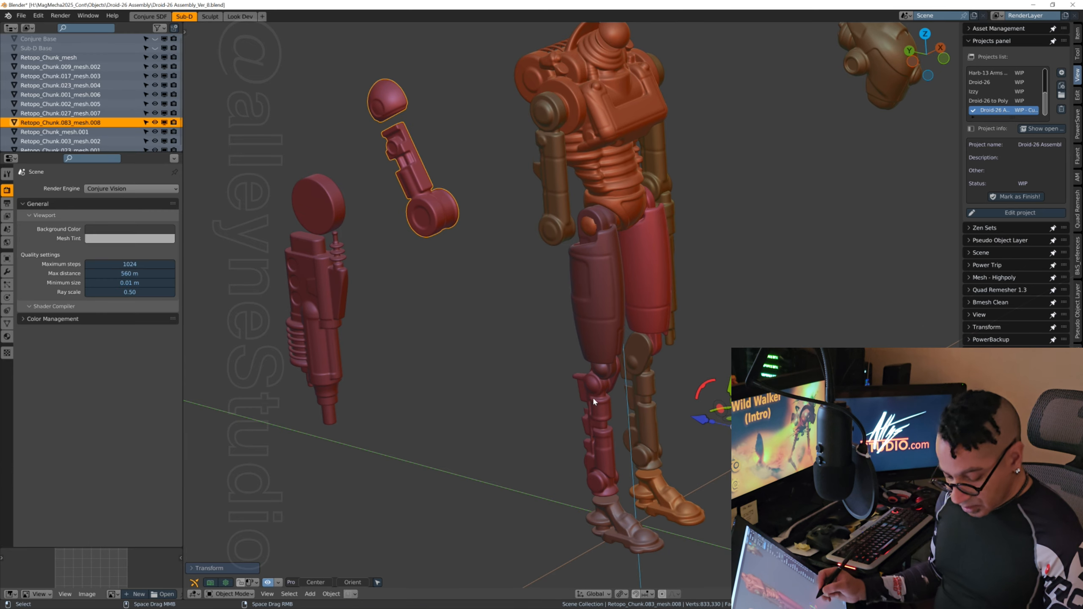
right_click(593, 399)
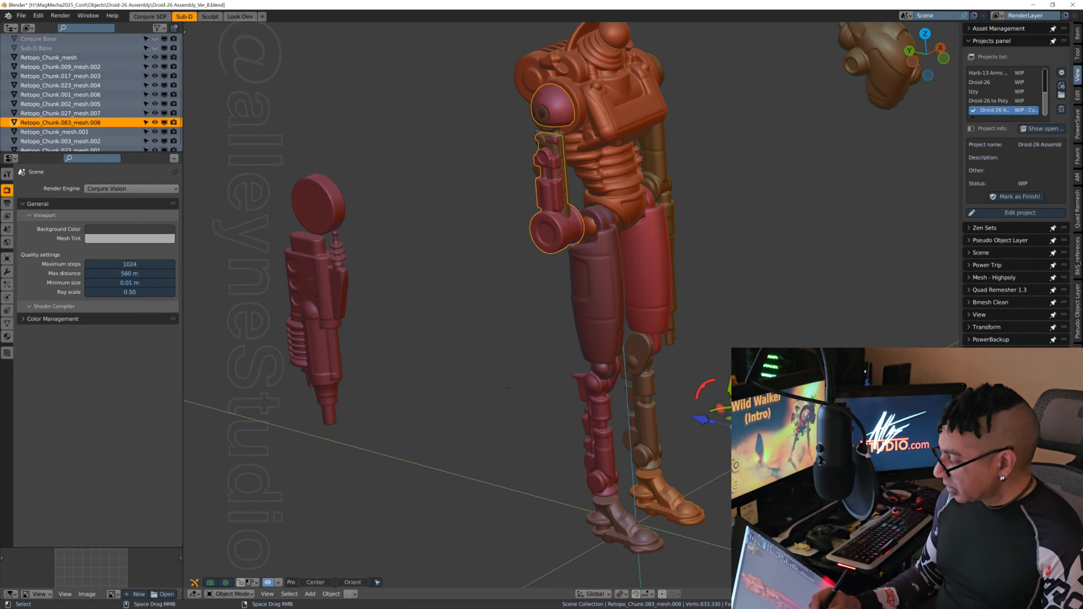
Step: Select the forearm gun, Retopo_Chunk.027_mesh.007, and move it inward along X until it lines up beneath the arm armour
middle_drag(594, 399, 658, 398)
middle_drag(517, 401, 546, 302)
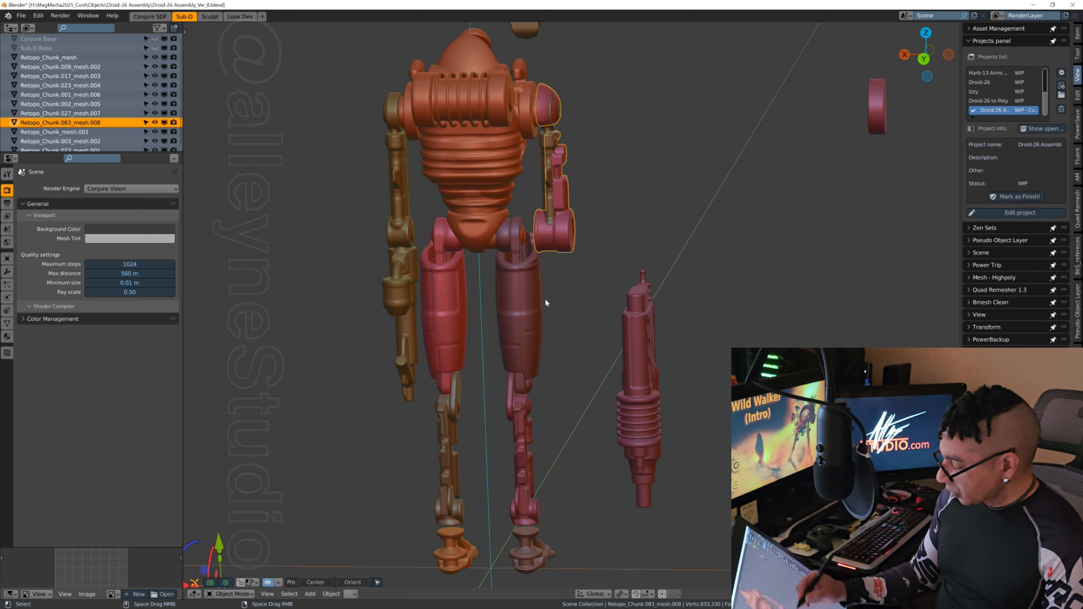
click(643, 413)
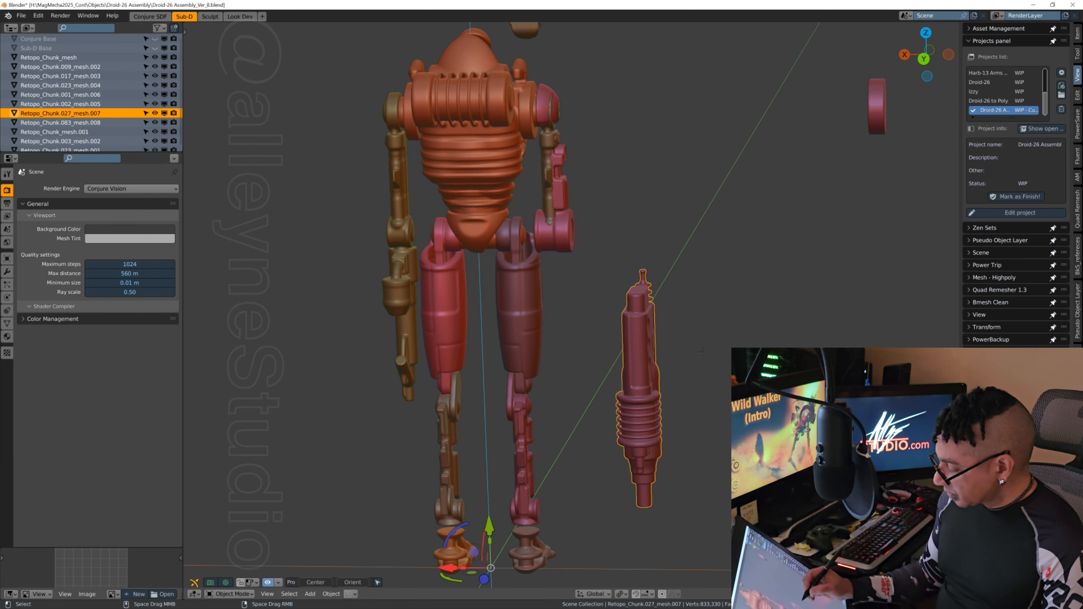
middle_drag(702, 350, 687, 350)
shift+middle_drag(597, 435, 671, 356)
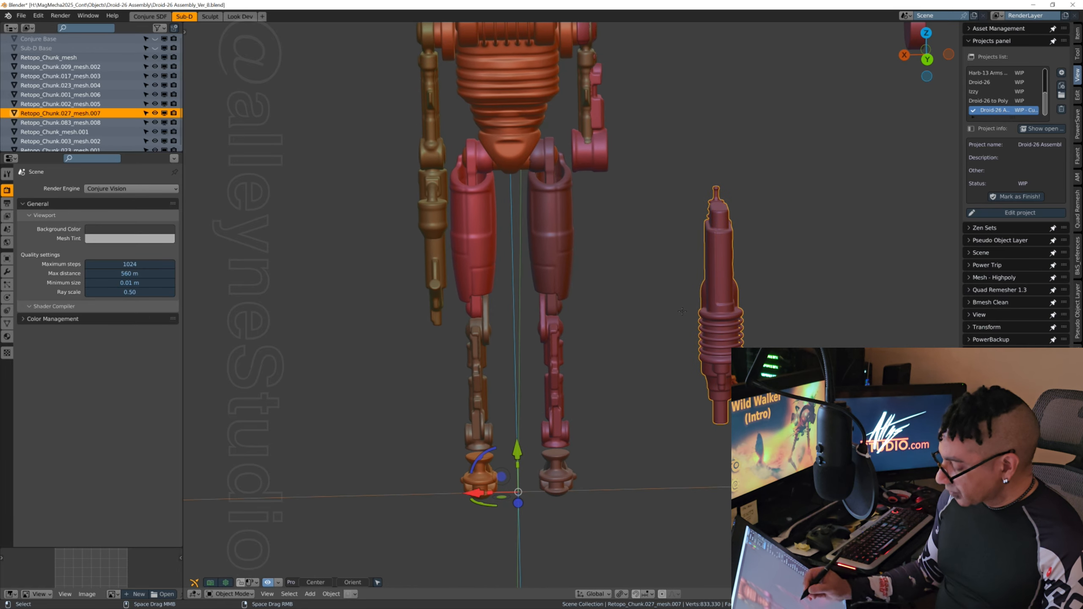
drag(476, 503, 357, 506)
middle_drag(356, 507, 555, 408)
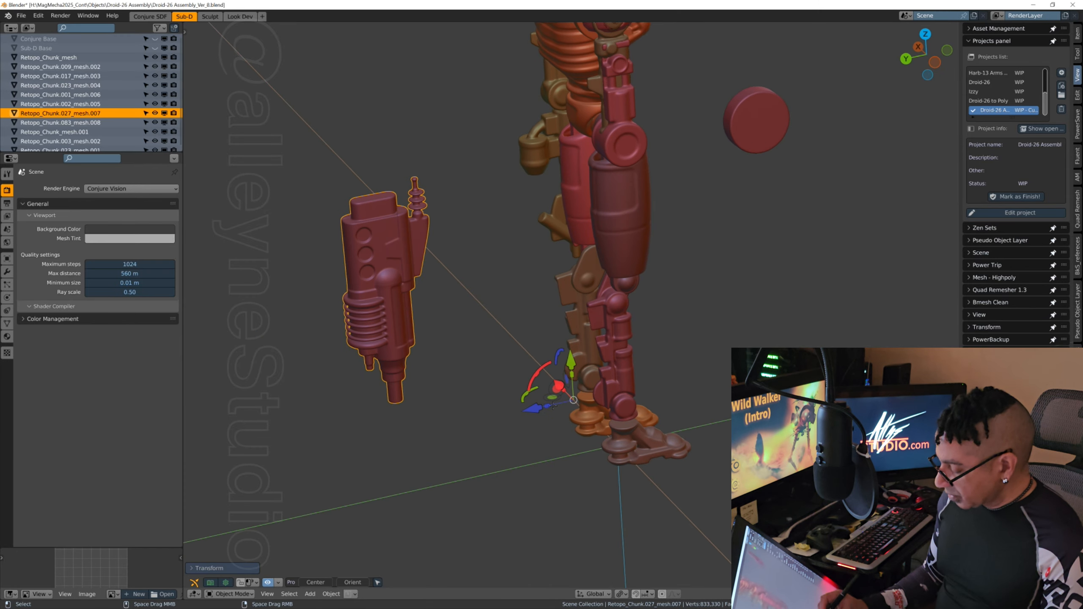
Step: Move the forearm gun forward along Y and slightly up so its upper end meets the armour's elbow joint
drag(532, 408, 782, 359)
drag(788, 316, 788, 308)
middle_drag(729, 438, 578, 444)
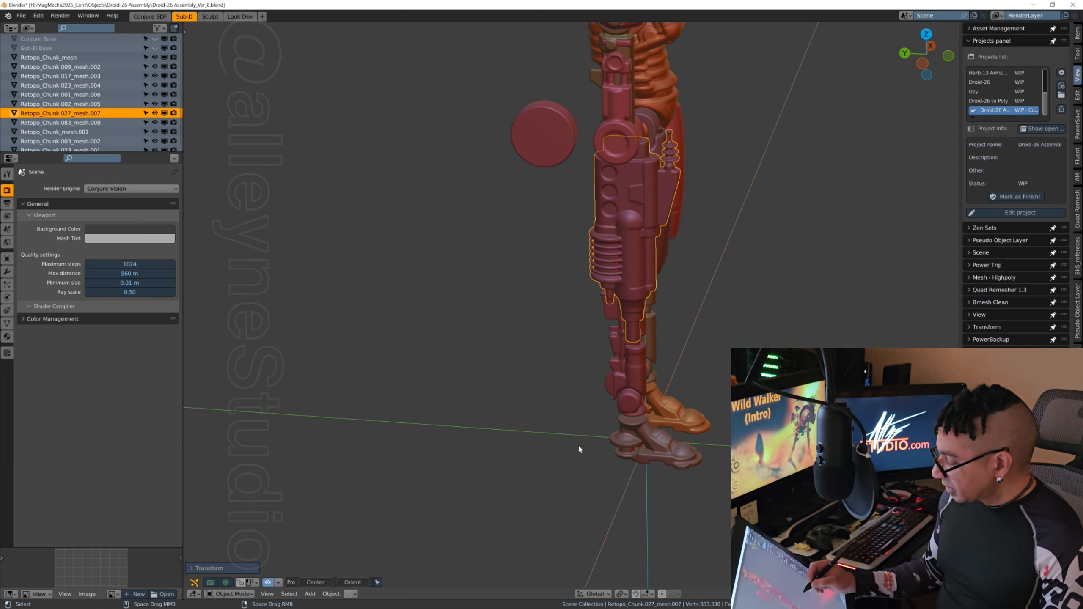
shift+middle_drag(734, 316, 673, 298)
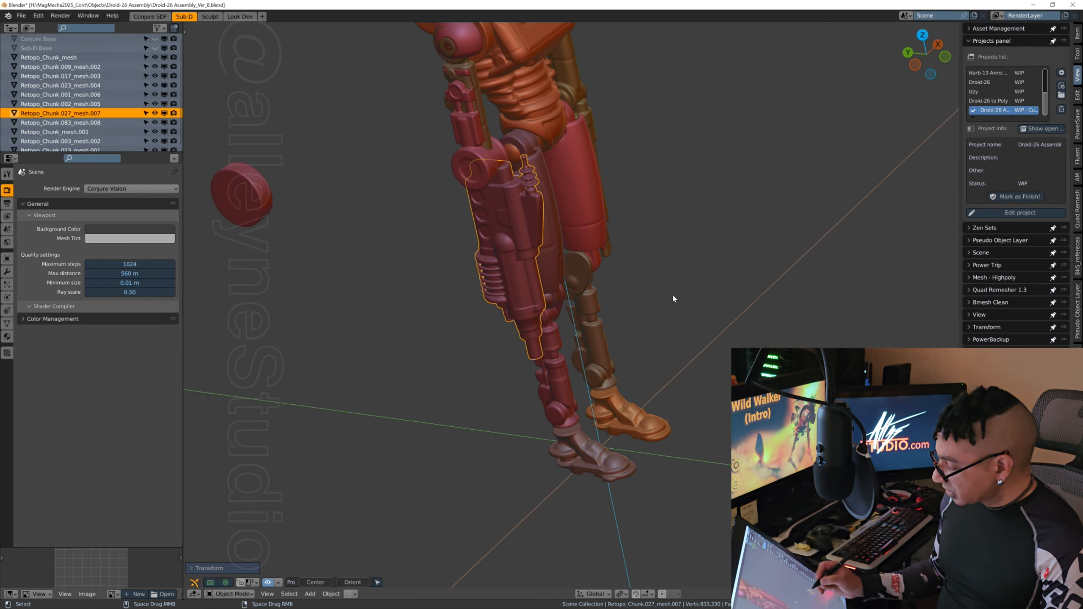
Step: Fine-tune the forearm gun's position along Y and Z so its upper end overlaps the elbow disc
key(g)
key(y)
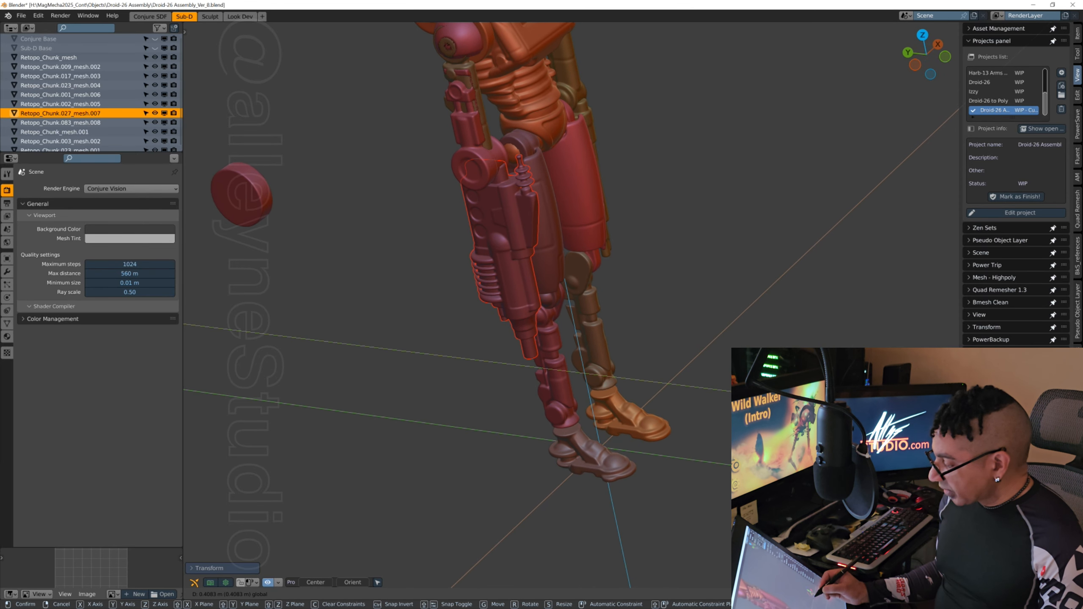
key(Return)
key(g)
key(z)
key(Return)
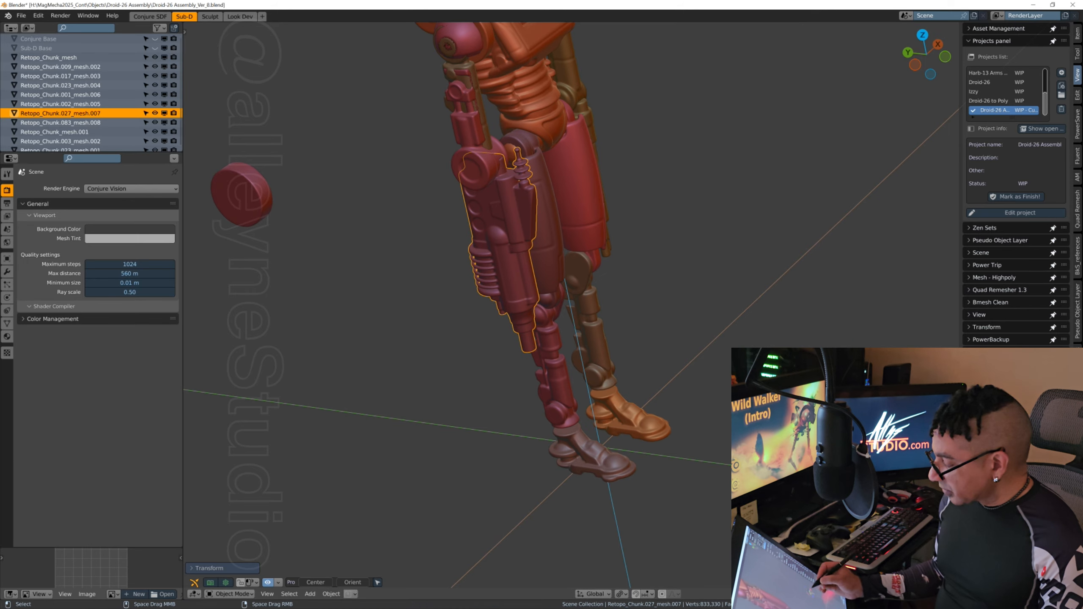
key(g)
key(y)
key(Return)
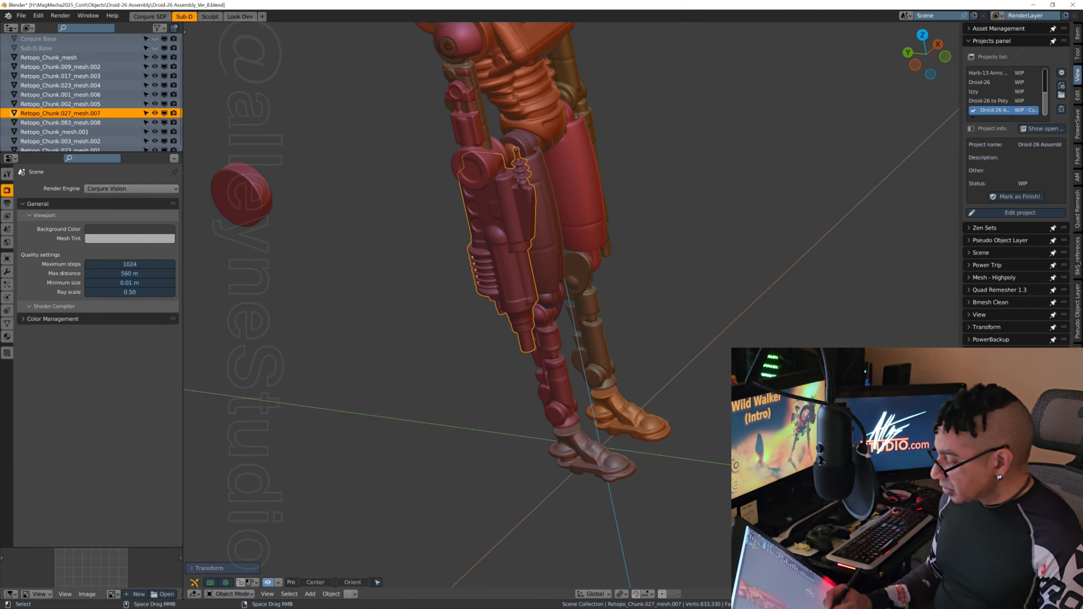
Step: Lower the forearm gun slightly and shift it along Y to seat it beneath the elbow disc
middle_drag(690, 313, 824, 298)
middle_drag(554, 371, 558, 403)
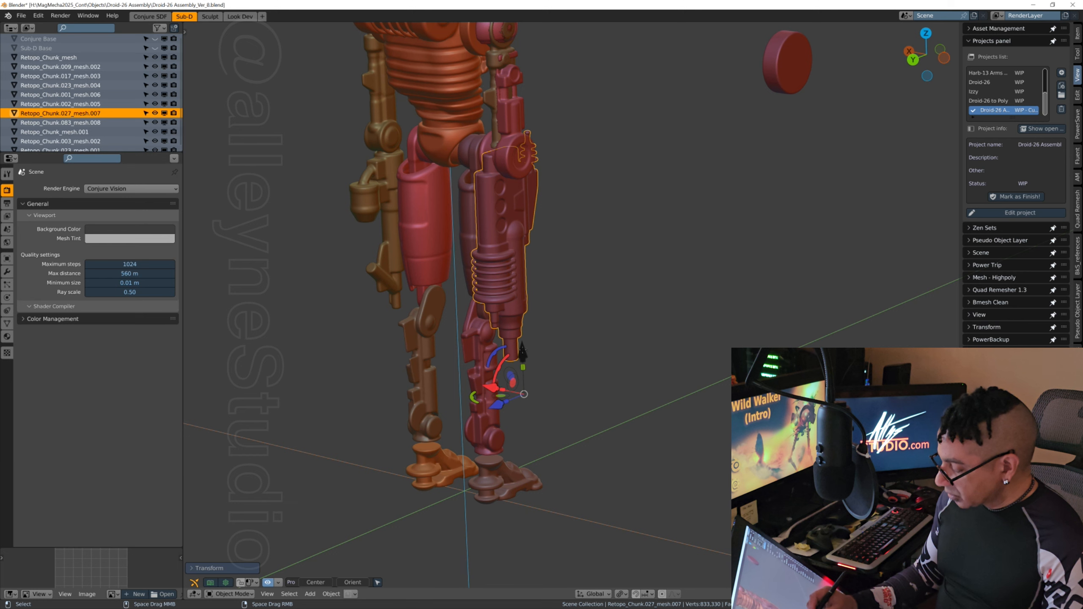
drag(523, 356, 523, 365)
middle_drag(687, 321, 618, 308)
middle_drag(709, 183, 753, 297)
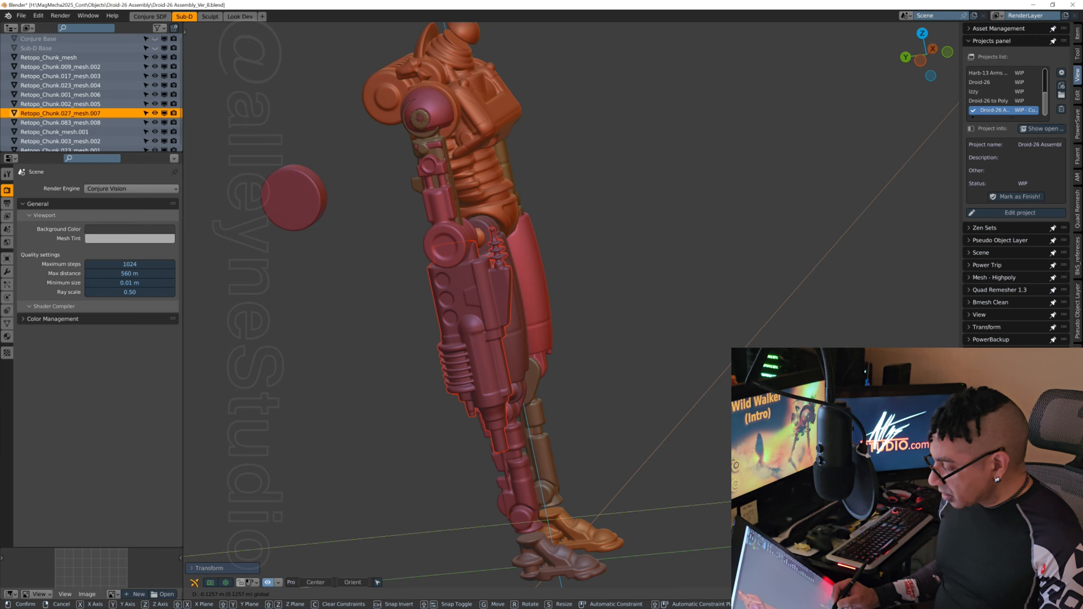
middle_drag(655, 269, 678, 243)
middle_drag(598, 288, 666, 384)
middle_drag(594, 261, 618, 325)
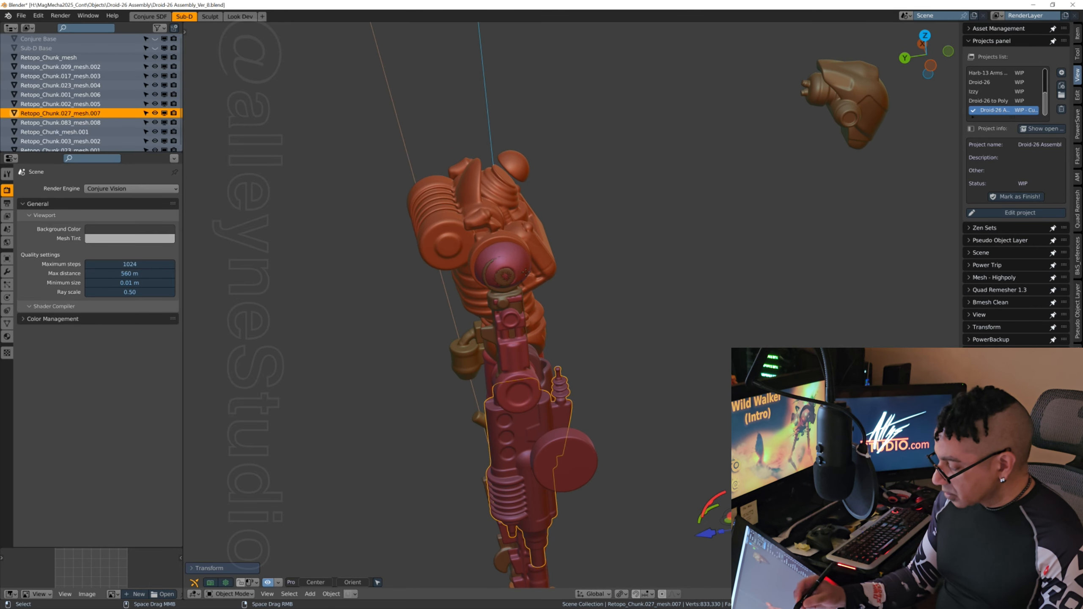
Step: Select the arm armour, Retopo_Chunk.083_mesh.008, and nudge it slightly backward along Y and outward along X
click(521, 267)
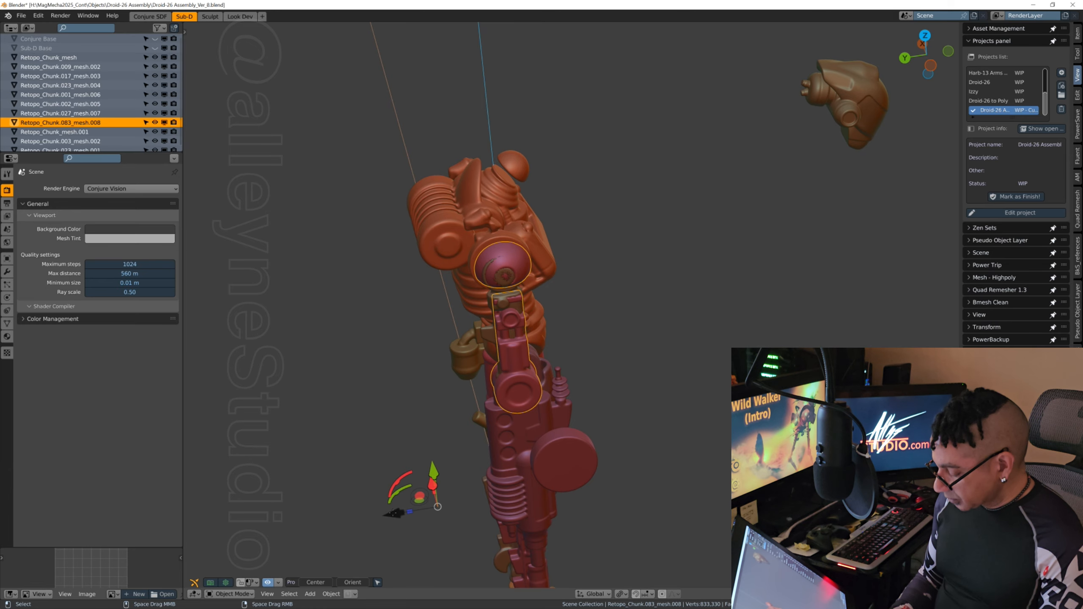
drag(393, 513, 389, 514)
middle_drag(619, 389, 682, 389)
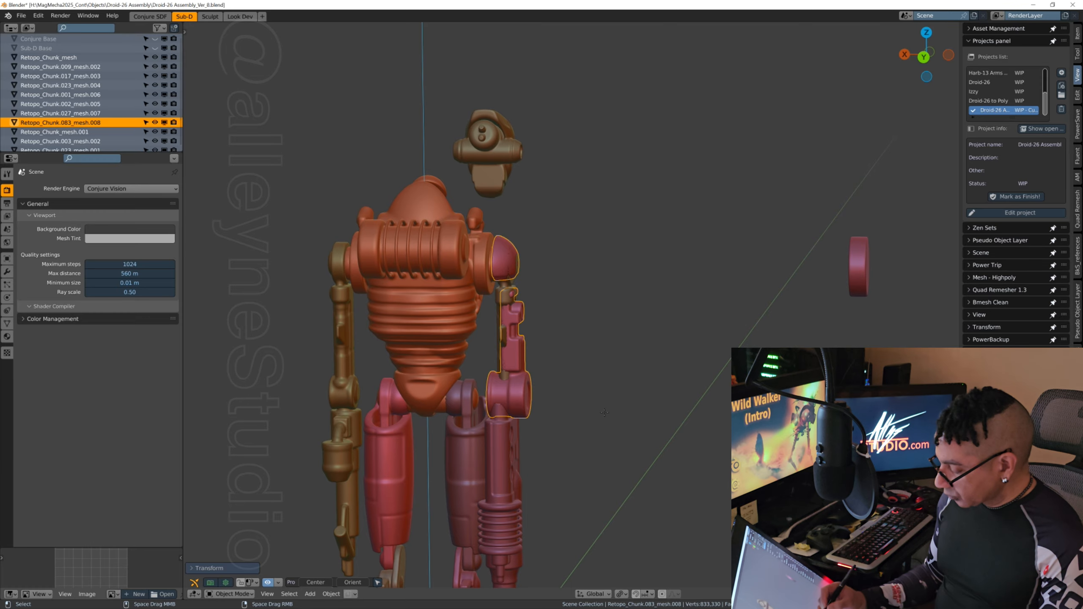
shift+middle_drag(514, 578, 548, 472)
shift+middle_drag(618, 456, 617, 313)
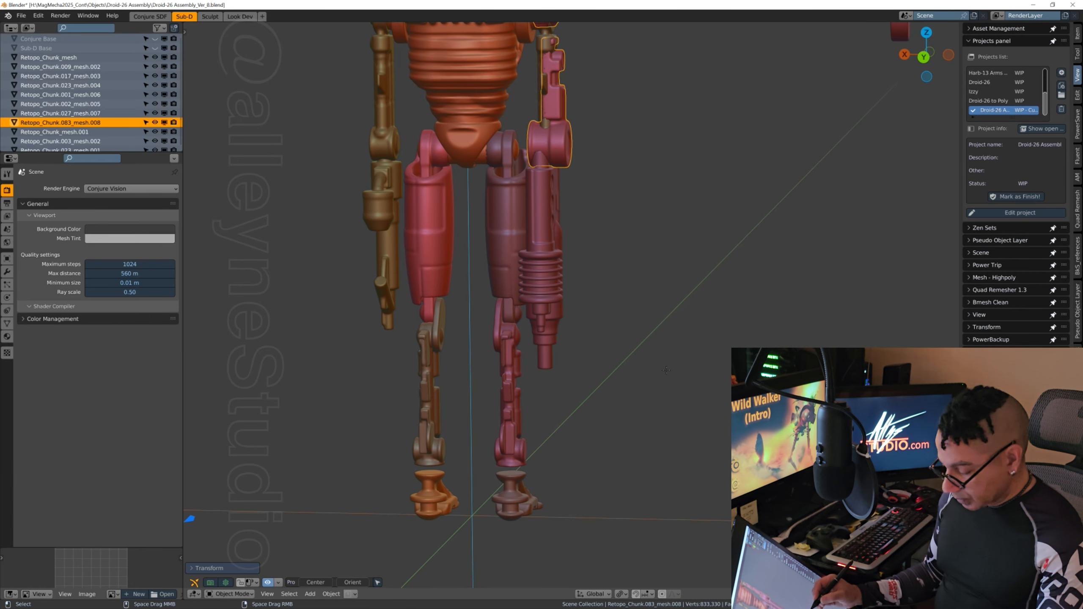
scroll(665, 370, down, 3)
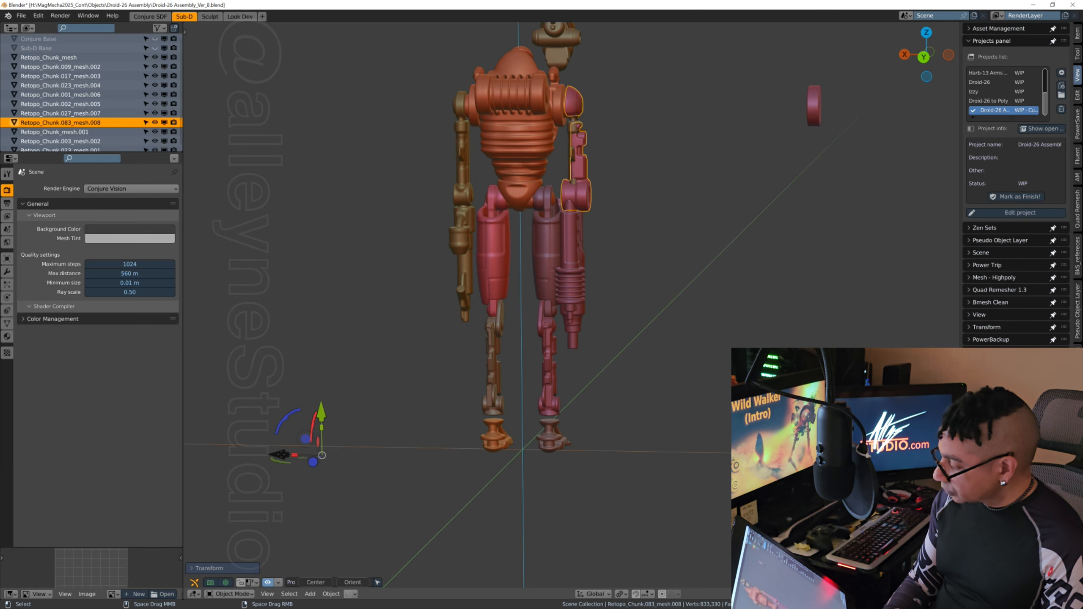
drag(281, 454, 281, 452)
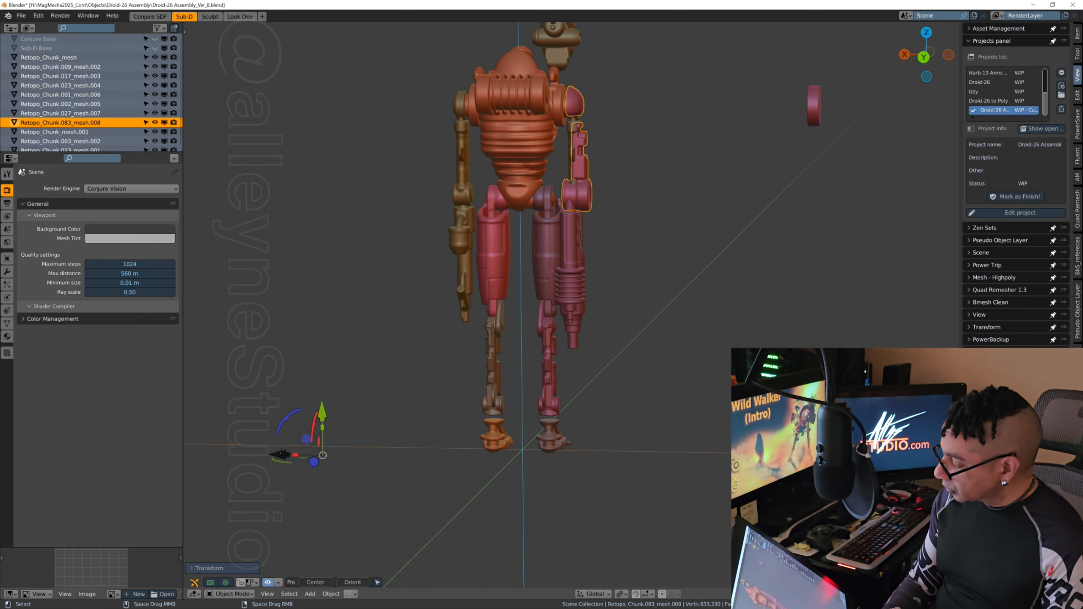
Step: Reselect the forearm gun and nudge it slightly along X to line up with the elbow of the arm armour
click(575, 270)
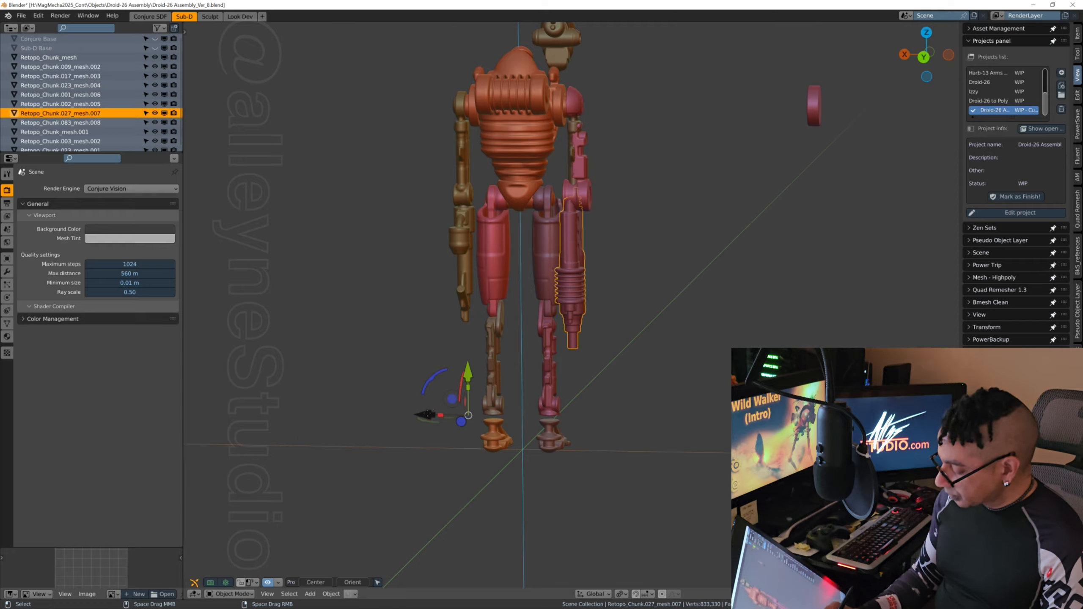
drag(427, 415, 426, 413)
middle_drag(428, 413, 579, 329)
Step: Select the opposite forearm, Retopo_Chunk.003_mesh.002, and nudge it slightly backward along Y
click(542, 319)
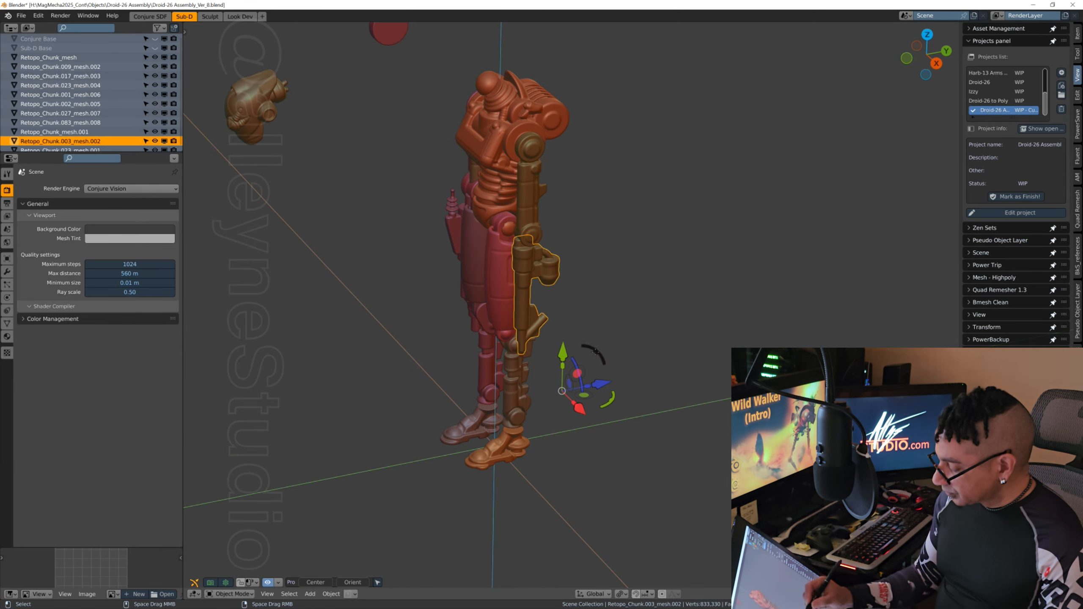
drag(601, 384, 610, 383)
middle_drag(610, 382, 627, 365)
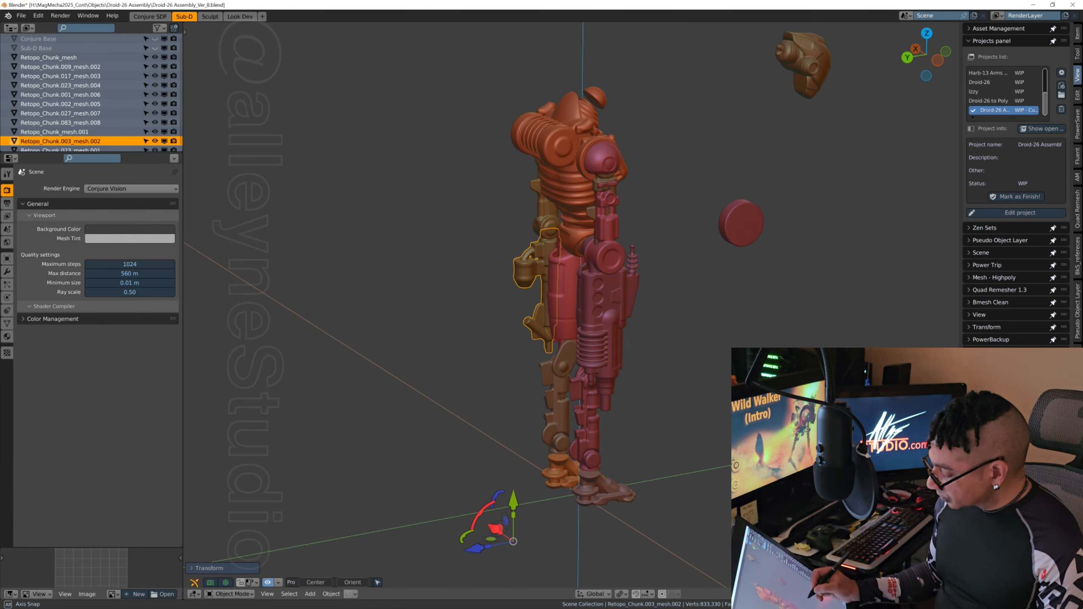
Step: Nudge the forearm gun slightly backward along Y and save the assembly as Droid-26 Assembly_Ver_9.blend
click(614, 363)
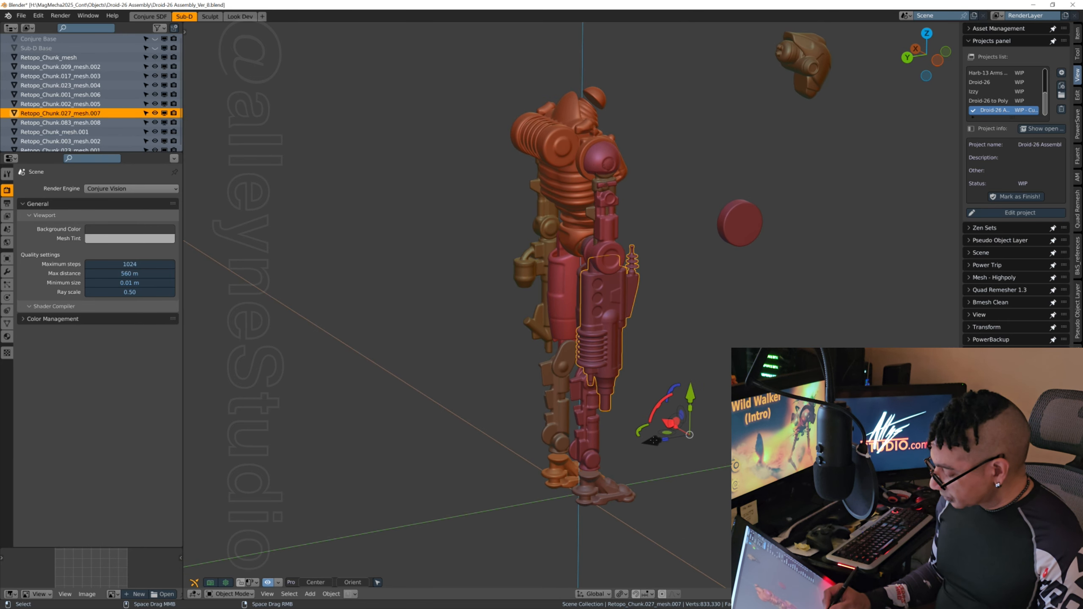
drag(654, 440, 653, 441)
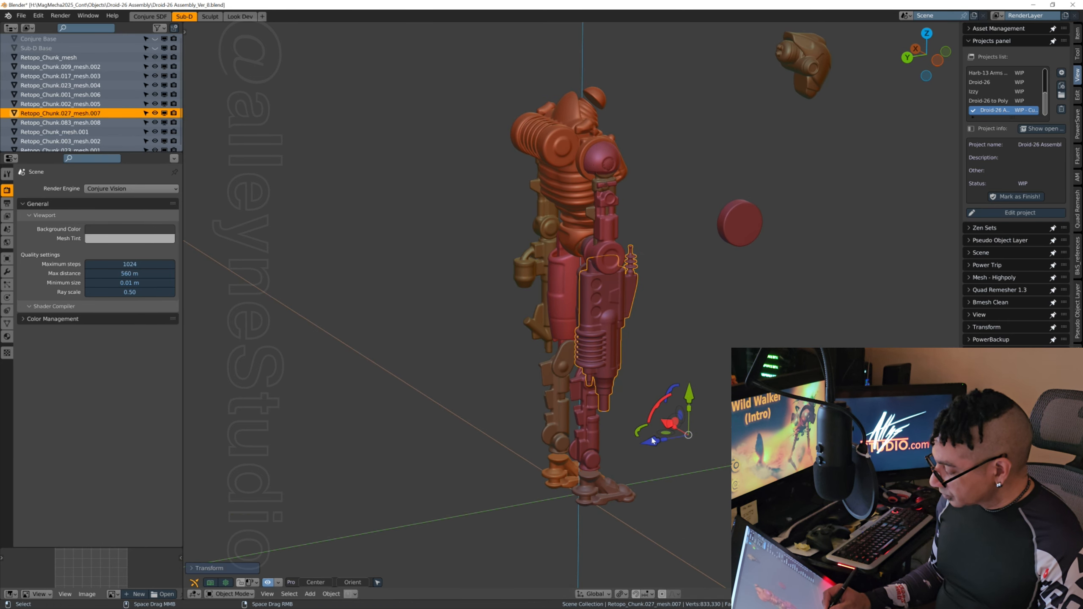
middle_drag(705, 322, 621, 426)
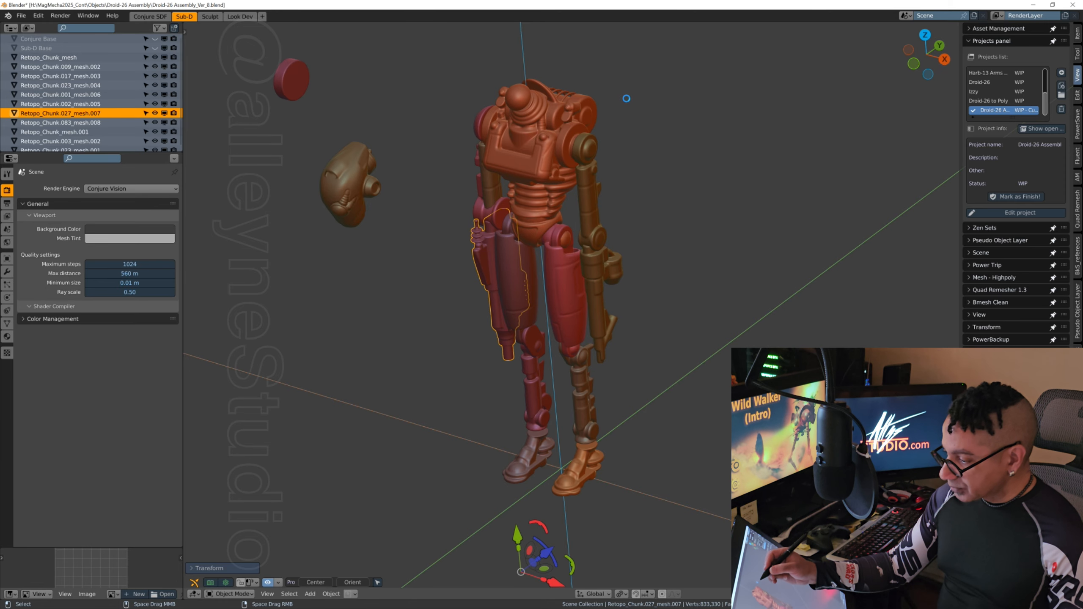
mouse_move(659, 409)
middle_down()
mouse_move(647, 412)
mouse_move(664, 401)
mouse_move(652, 405)
middle_up()
shift+middle_drag(667, 256, 667, 359)
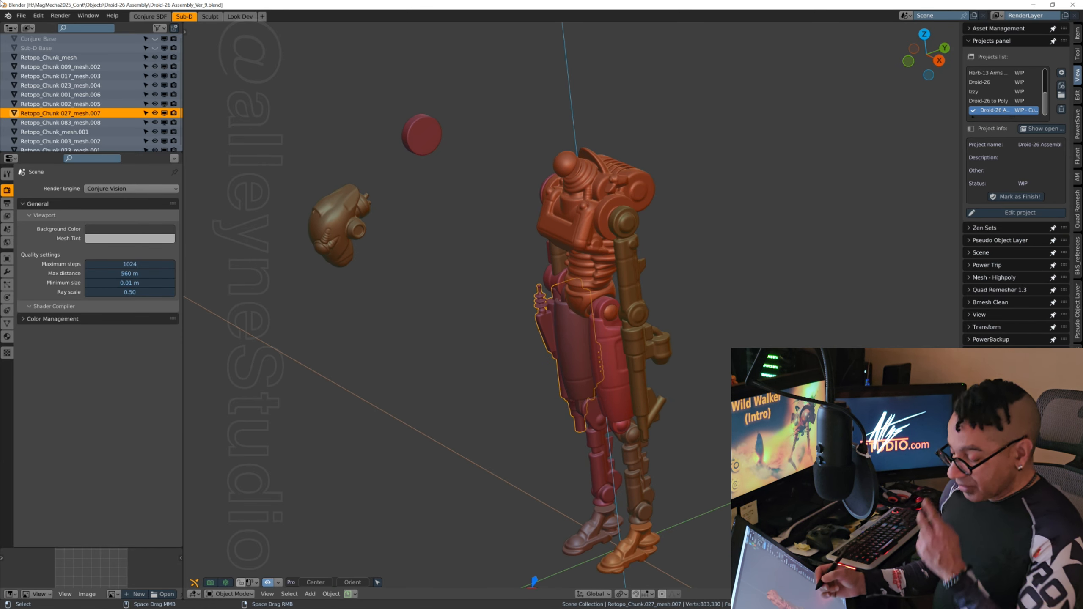
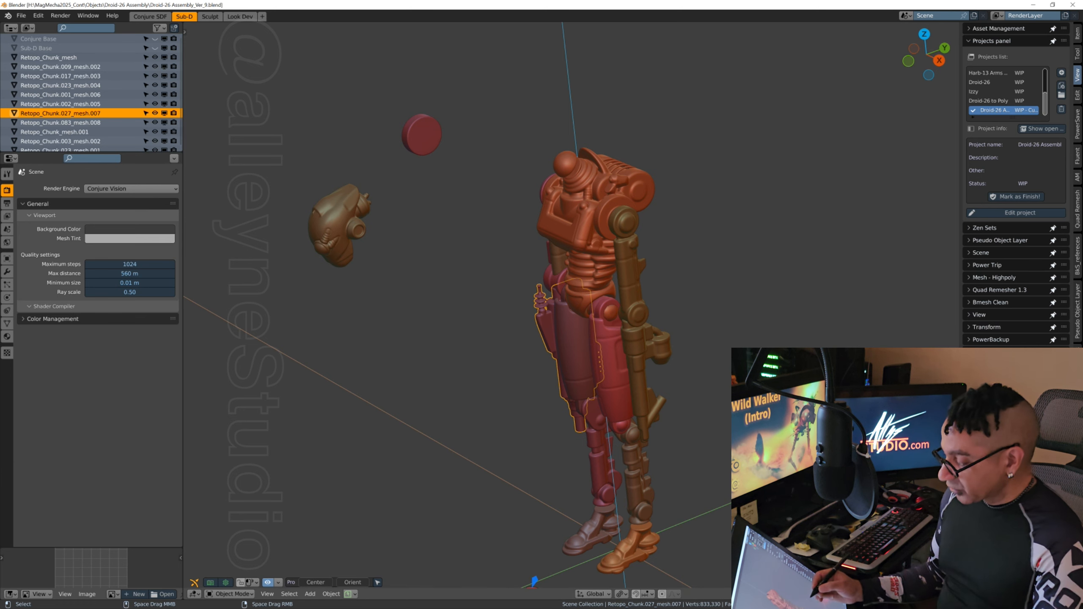
Step: Select the head, Retopo_Chunk.002_mesh.005, and move it onto the droid's neck above the torso
click(335, 224)
middle_drag(661, 397, 636, 406)
middle_drag(722, 419, 642, 464)
key(g)
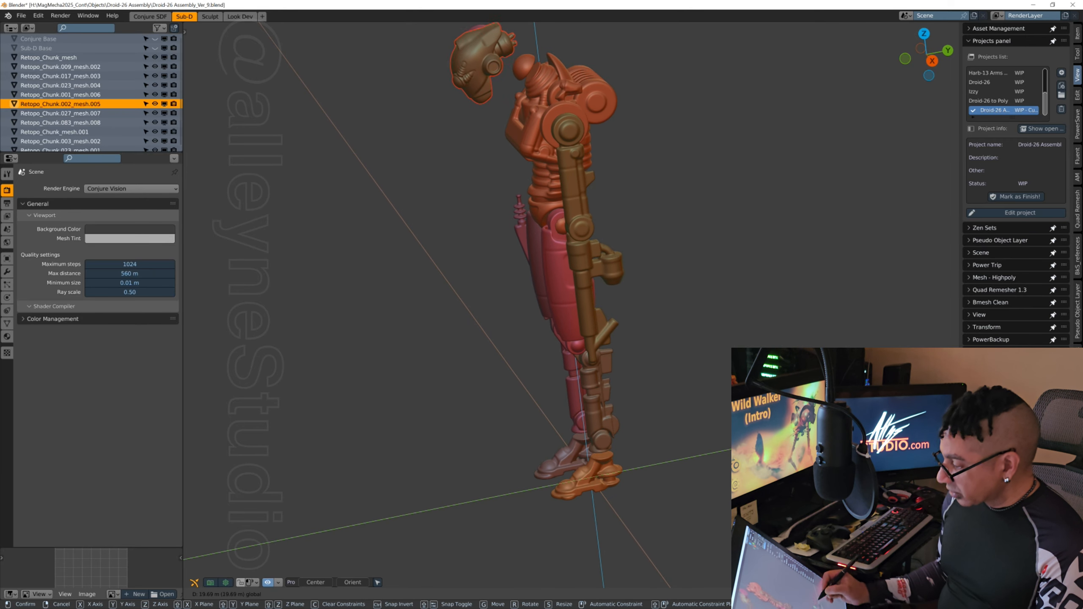
click(639, 295)
mouse_move(636, 294)
middle_down()
mouse_move(660, 290)
mouse_move(636, 286)
middle_up()
shift+middle_drag(659, 192, 636, 305)
middle_drag(558, 339, 494, 266)
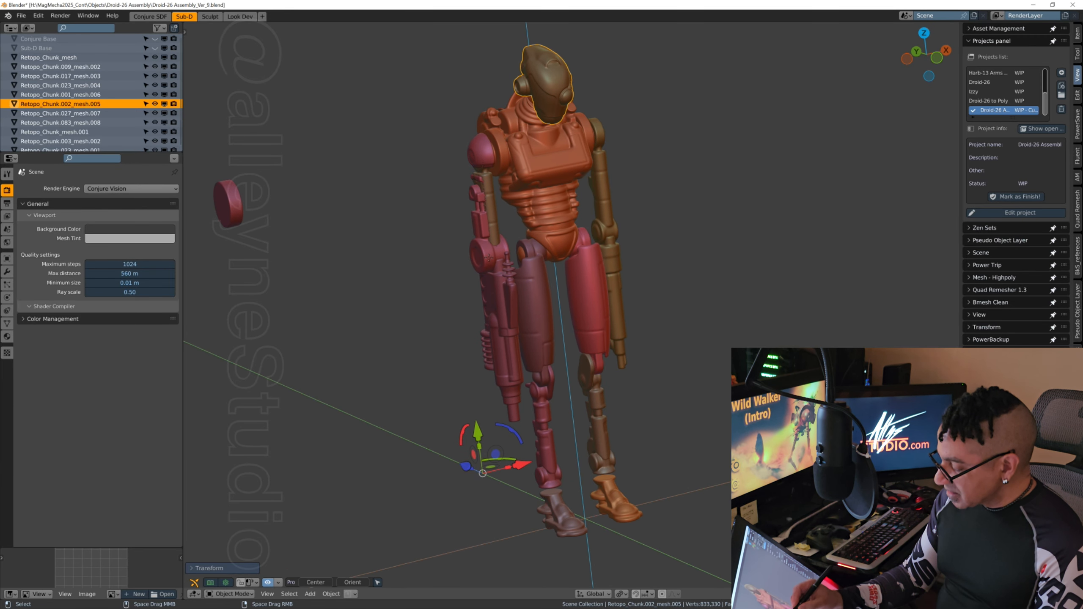
Step: Select the arm armour, Retopo_Chunk.083_mesh.008, and nudge it slightly outward along X from the upper arm
click(497, 256)
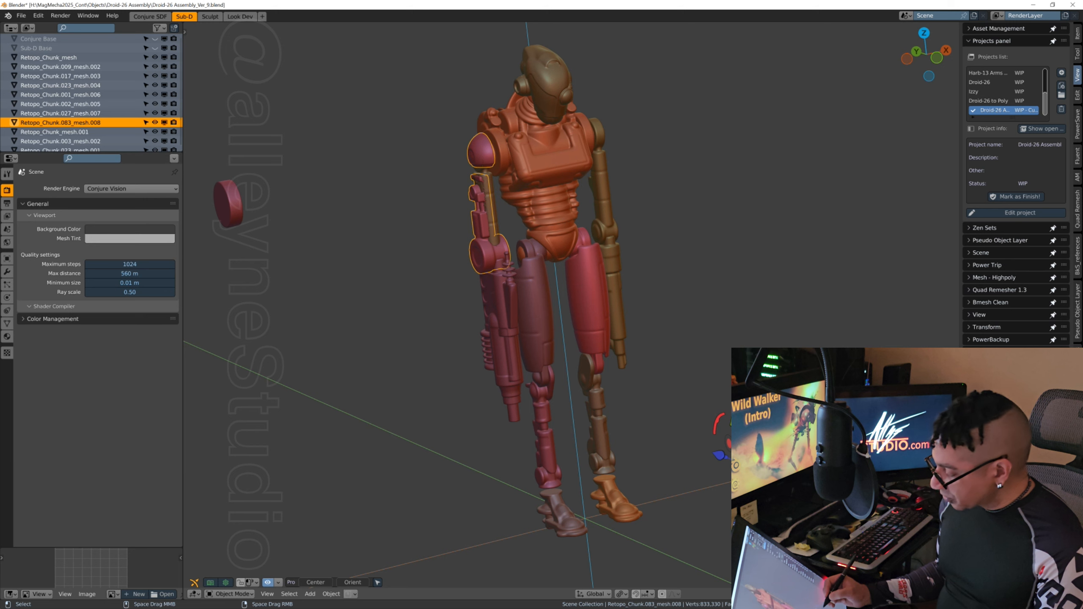
key(g)
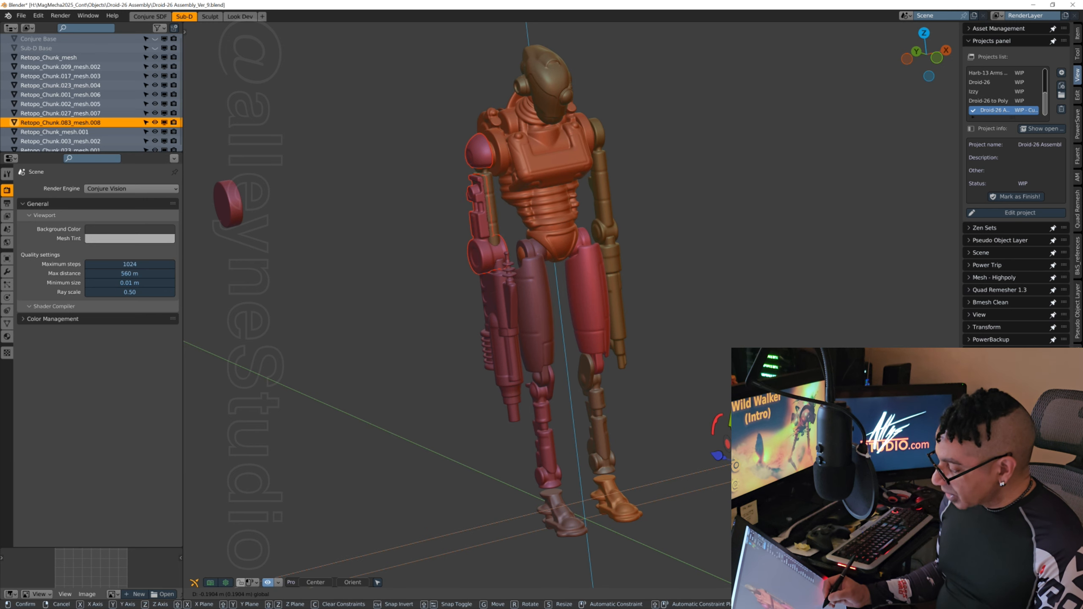
key(Return)
middle_drag(774, 303, 650, 300)
middle_drag(554, 354, 580, 354)
Step: Select the forearm gun, Retopo_Chunk.027_mesh.007, and nudge it slightly along X beneath the arm armour's elbow
click(520, 405)
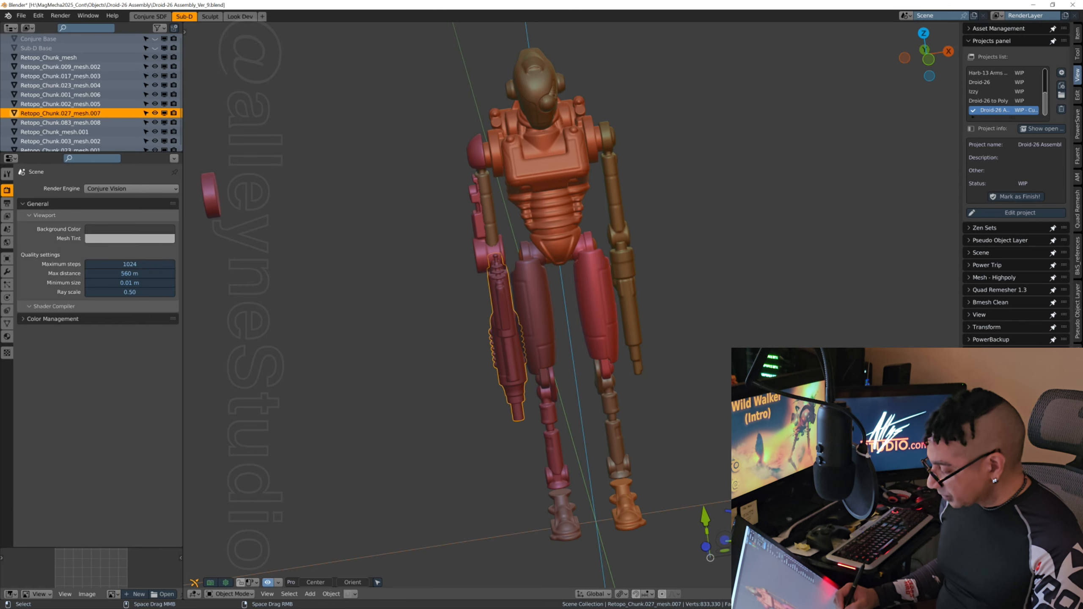
drag(763, 550, 762, 551)
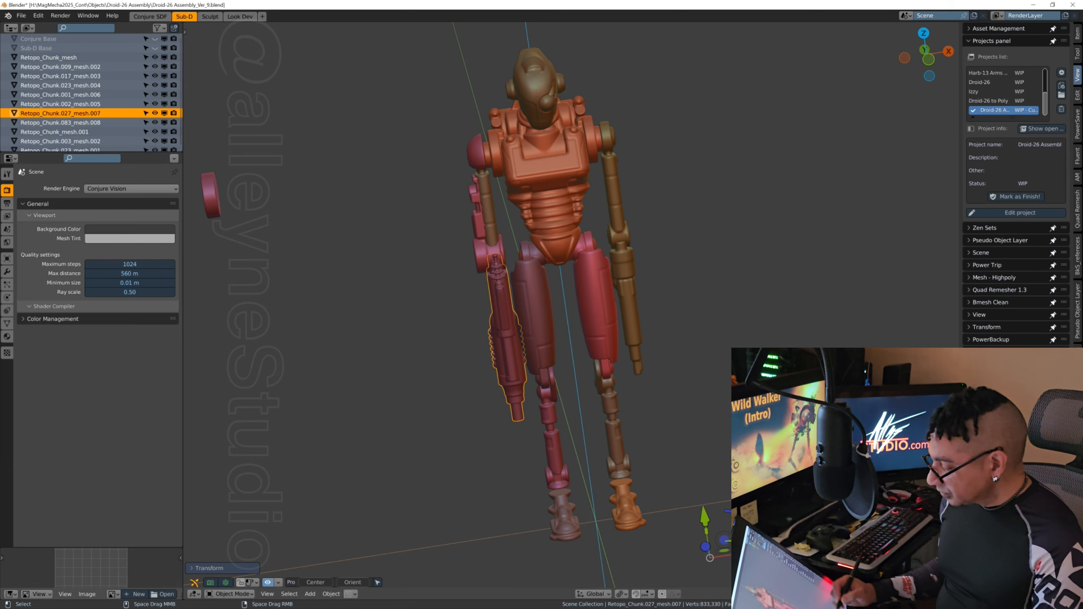
mouse_move(640, 384)
middle_down()
mouse_move(622, 388)
mouse_move(648, 380)
mouse_move(631, 387)
middle_up()
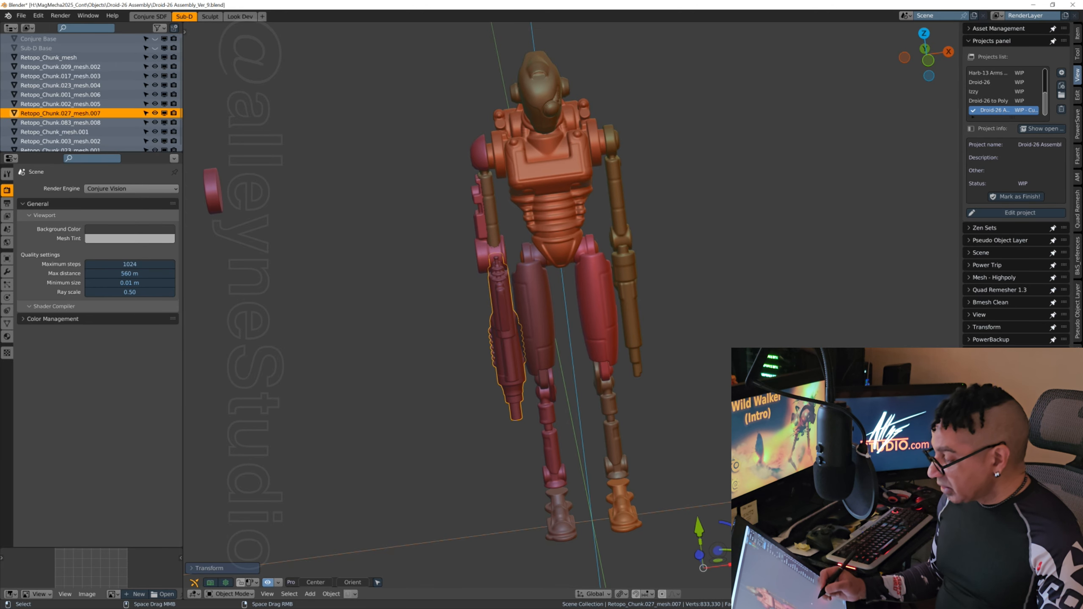
mouse_move(724, 363)
middle_down()
mouse_move(697, 366)
mouse_move(738, 362)
middle_up()
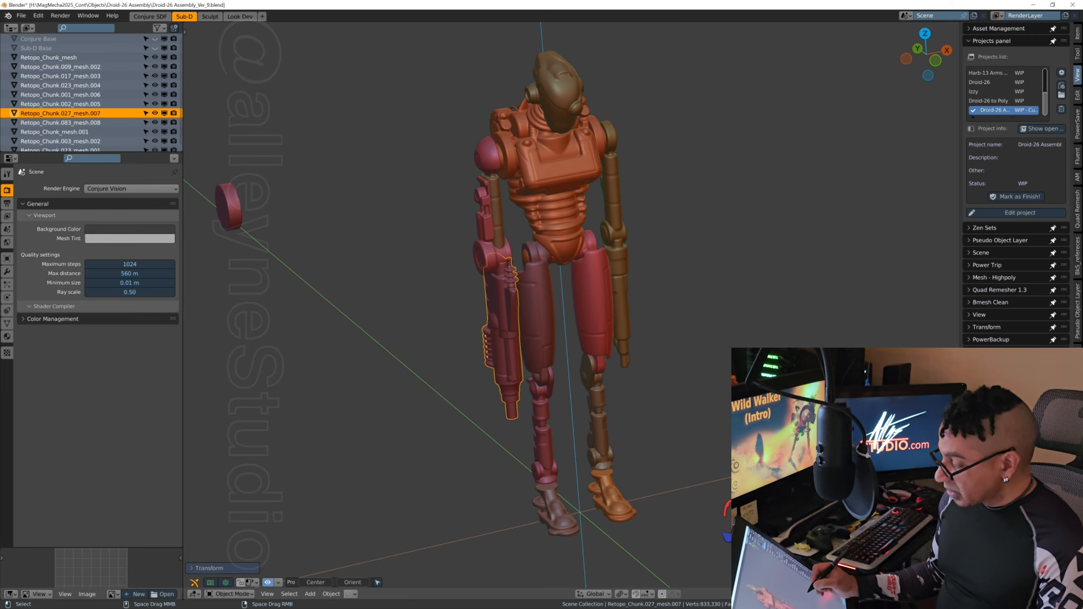
Step: Reselect the arm armour and shift it a little farther outward along X
click(485, 249)
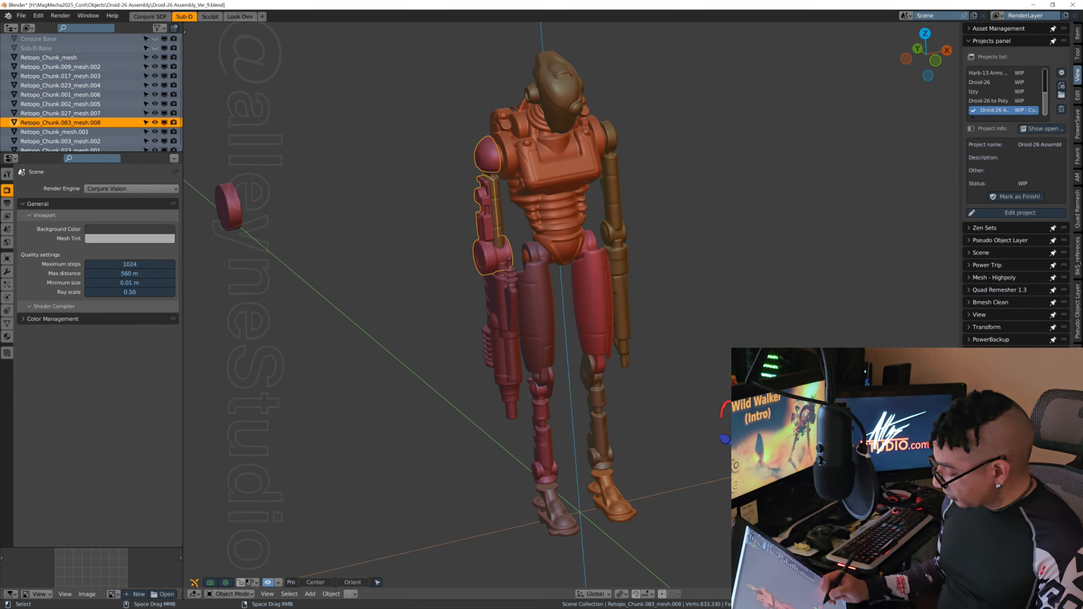
key(g)
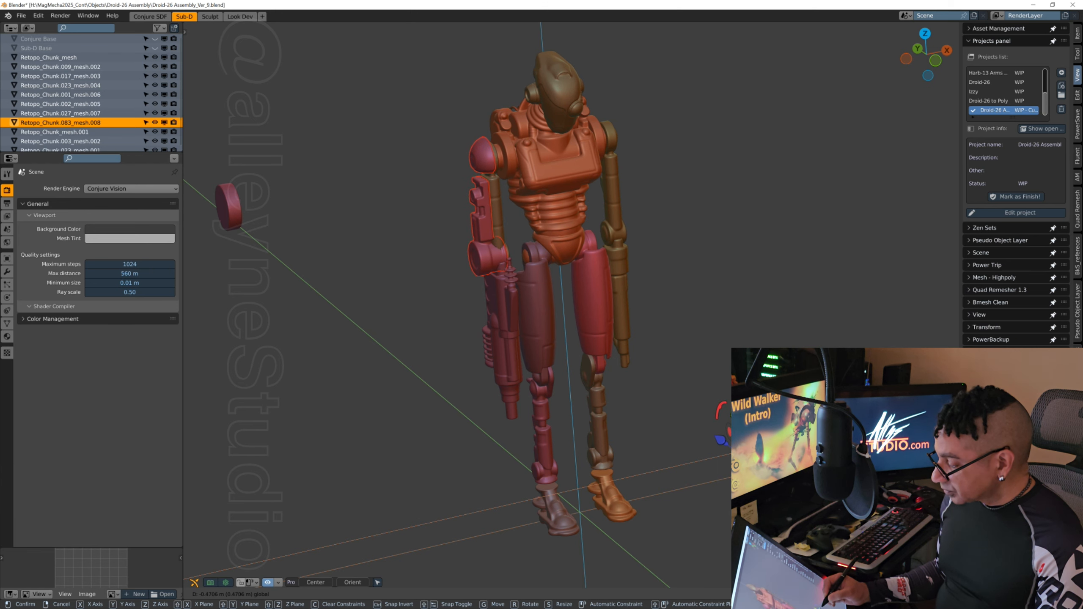
key(Return)
middle_drag(614, 294, 624, 299)
Step: Nudge the forearm gun slightly outward along X to follow the arm armour and save the assembly as Droid-26 Assembly_Ver_10.blend
click(526, 370)
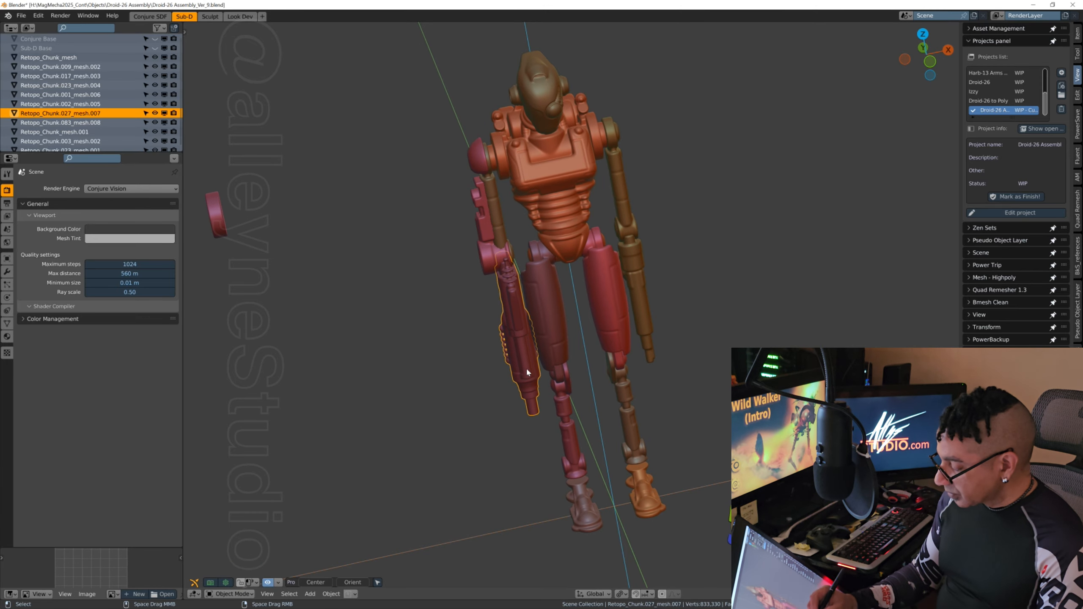
key(g)
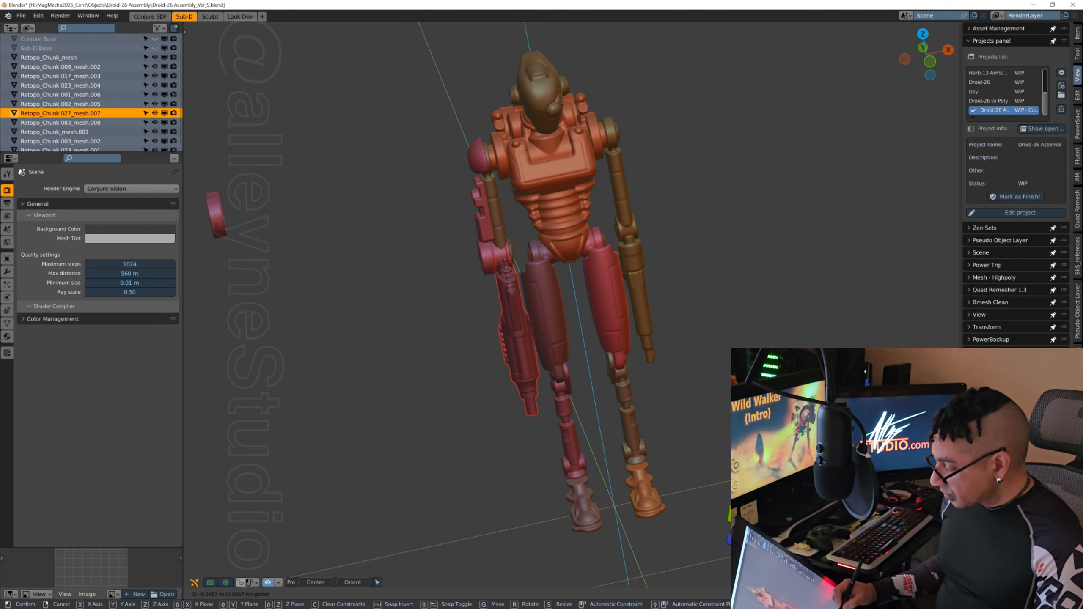
drag(780, 546, 776, 546)
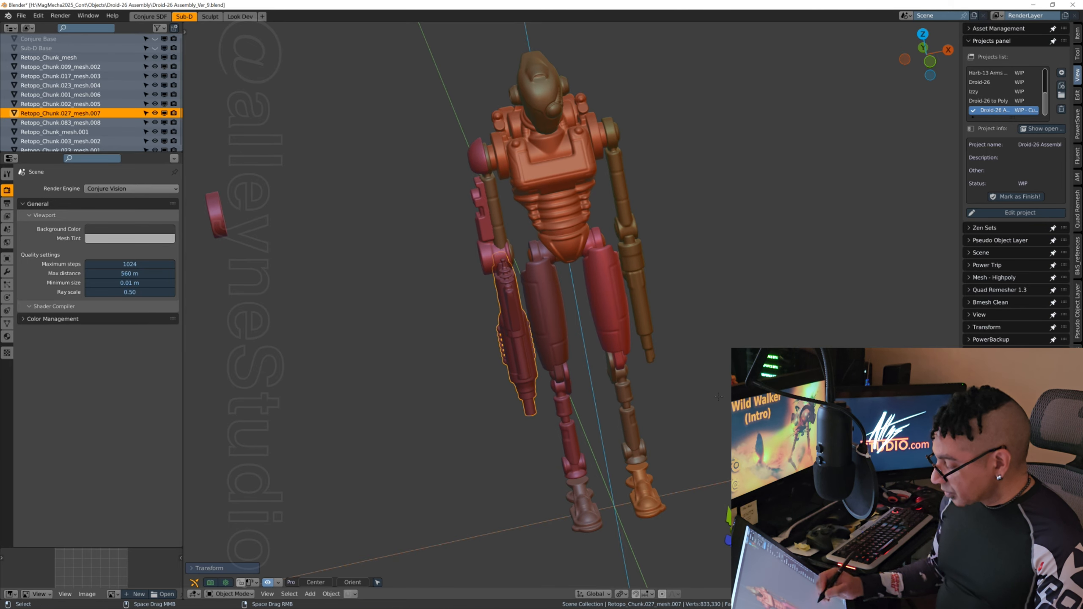
middle_drag(735, 352, 715, 271)
middle_drag(629, 362, 671, 346)
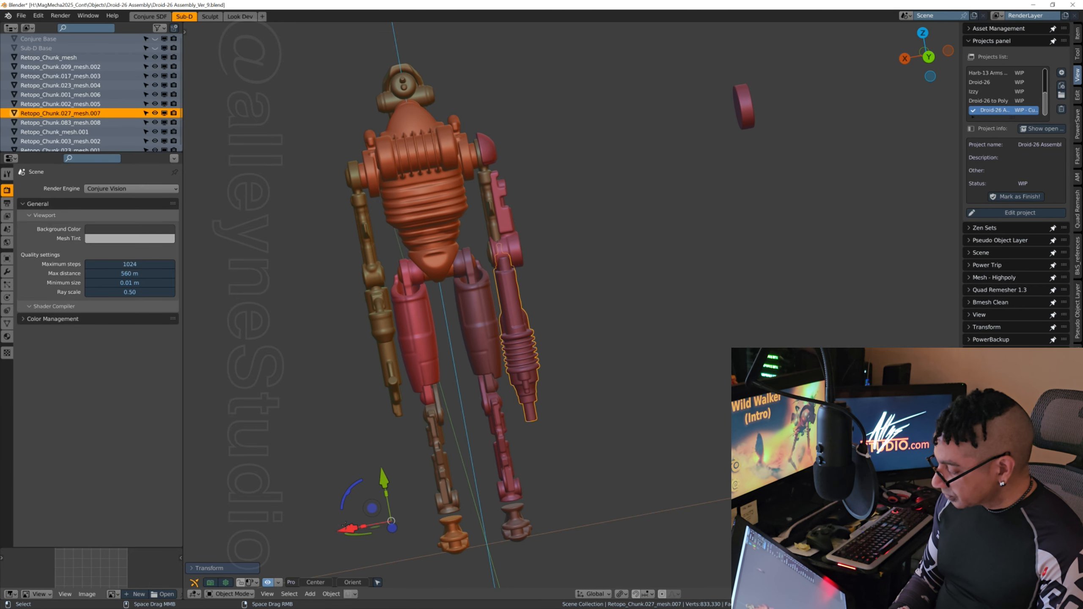
middle_drag(638, 274, 787, 340)
middle_drag(696, 394, 694, 306)
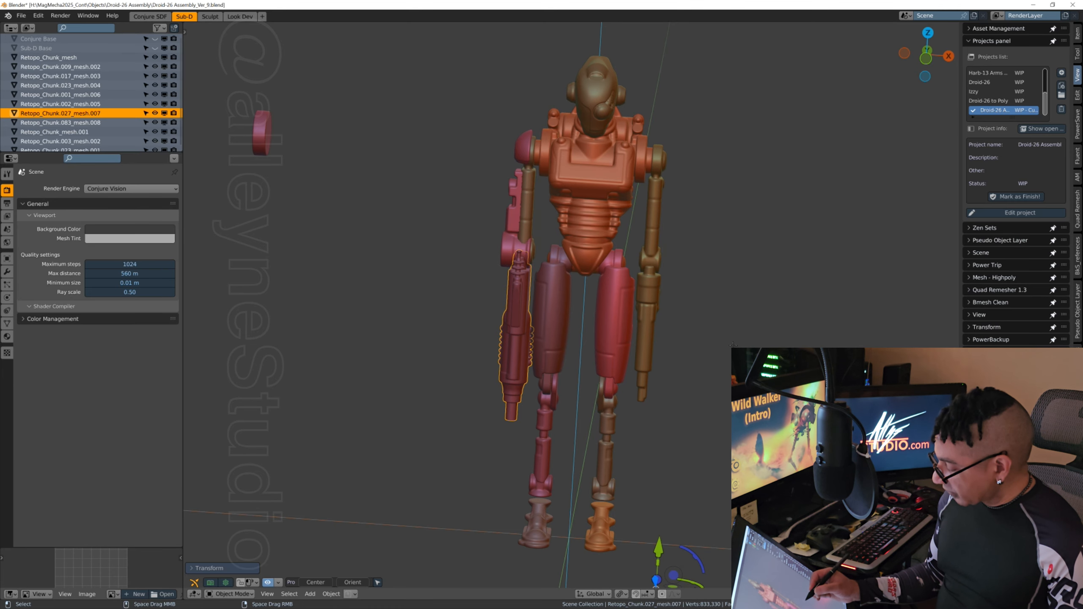
key(ctrl+alt+s)
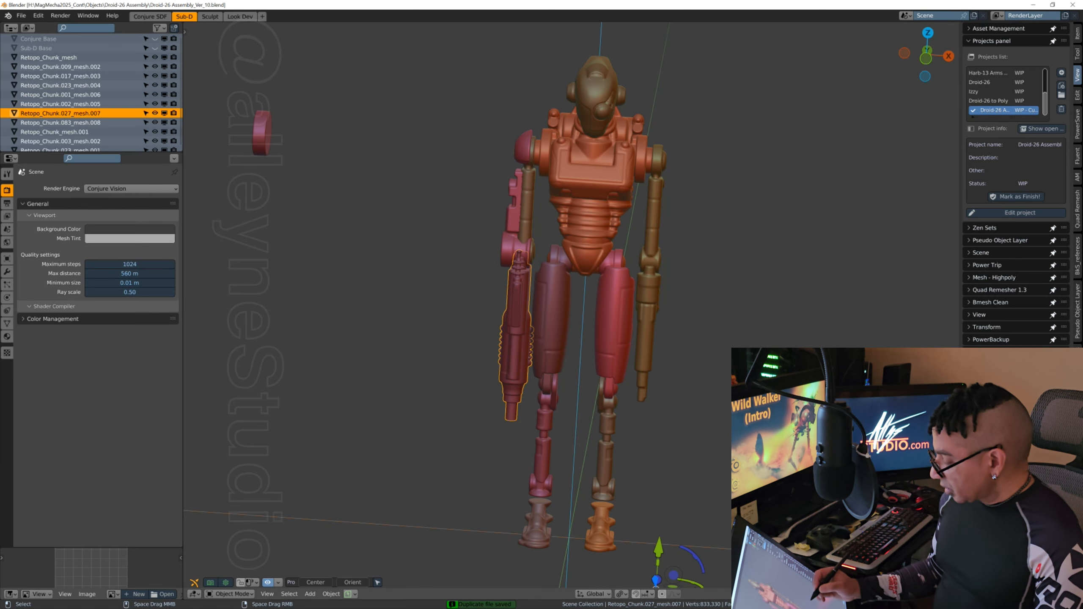
Step: Add a smooth-shaded UV sphere and raise it from the world origin to between the droid's lower legs
shift+middle_drag(721, 405, 637, 327)
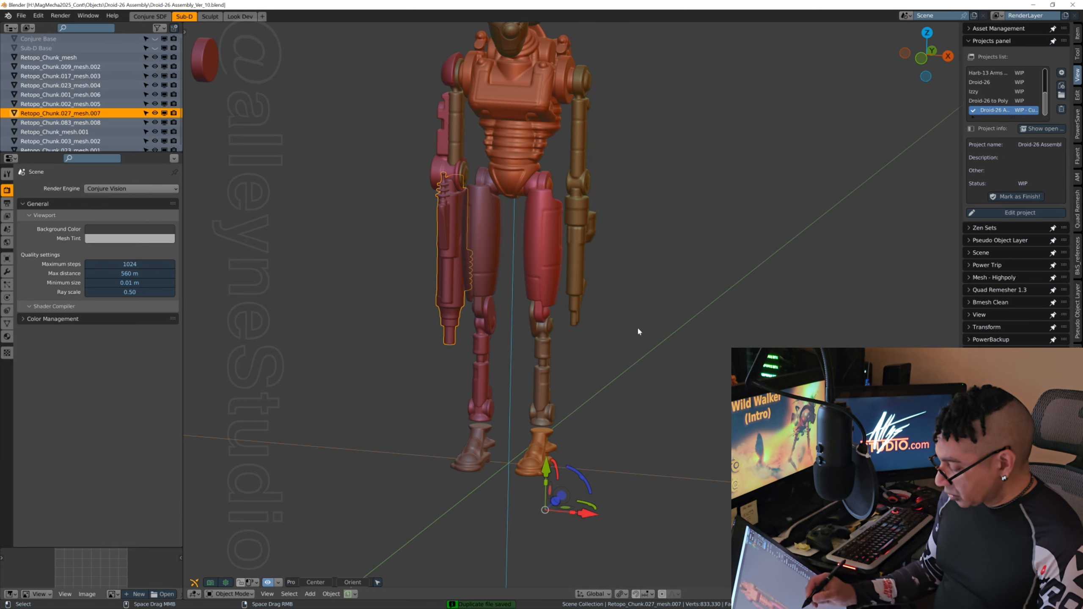
click(310, 595)
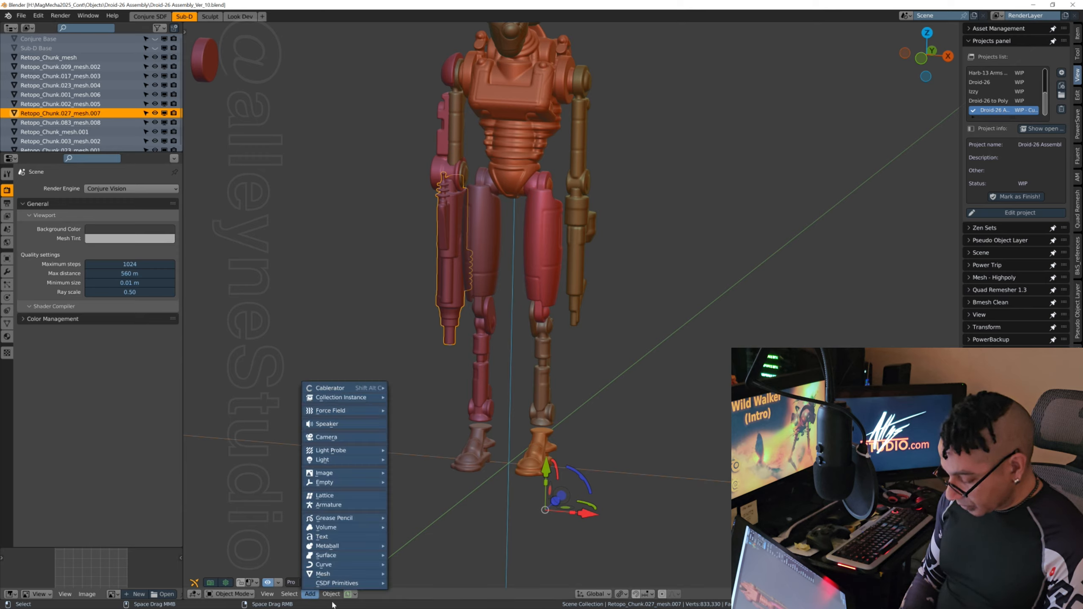
click(331, 594)
mouse_move(310, 594)
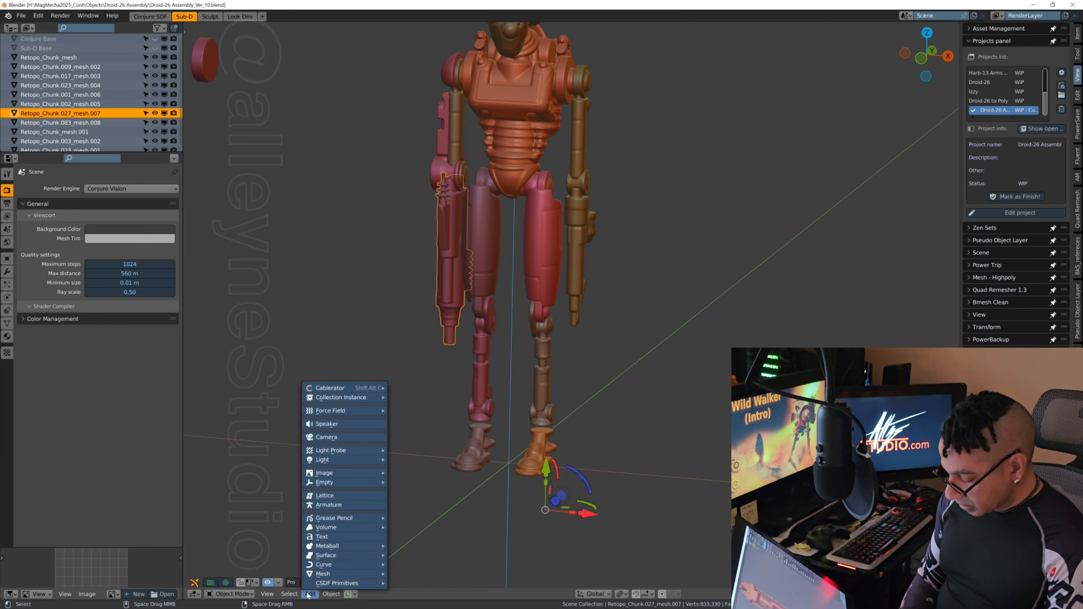
mouse_move(367, 574)
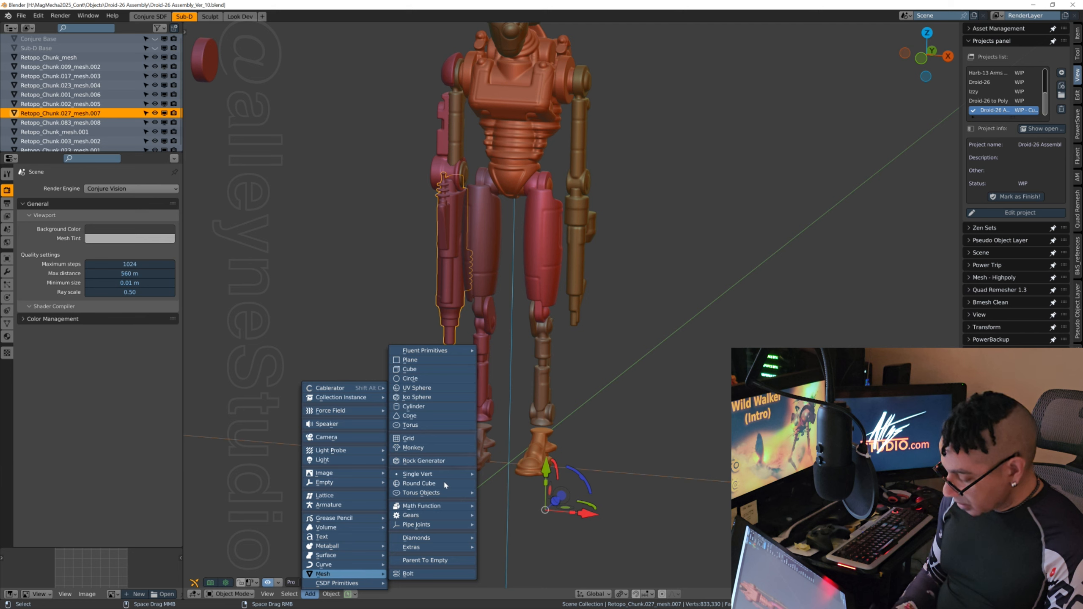
click(431, 389)
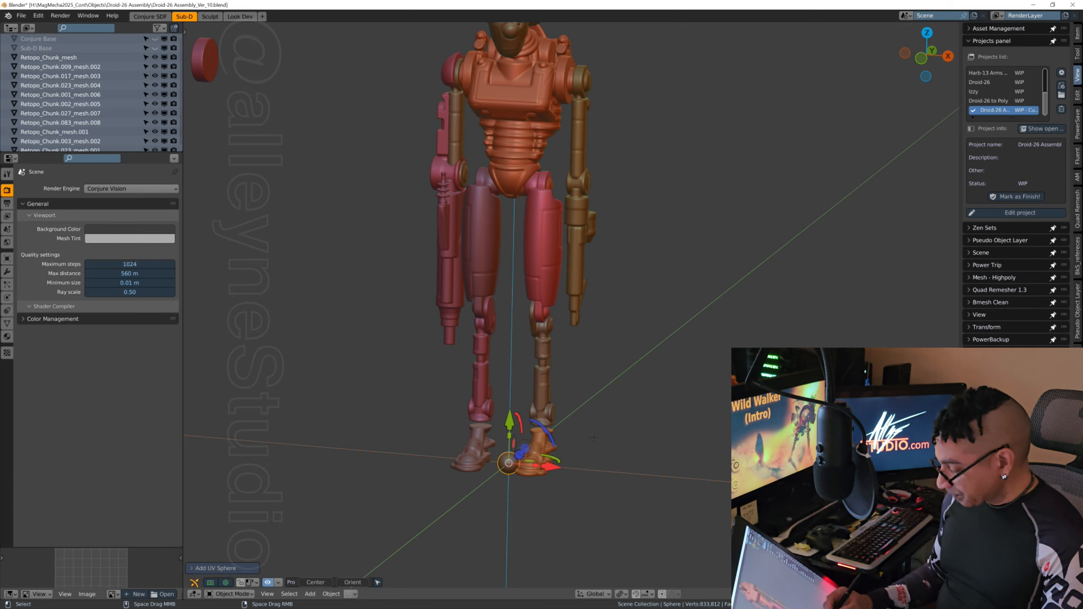
drag(508, 420, 510, 331)
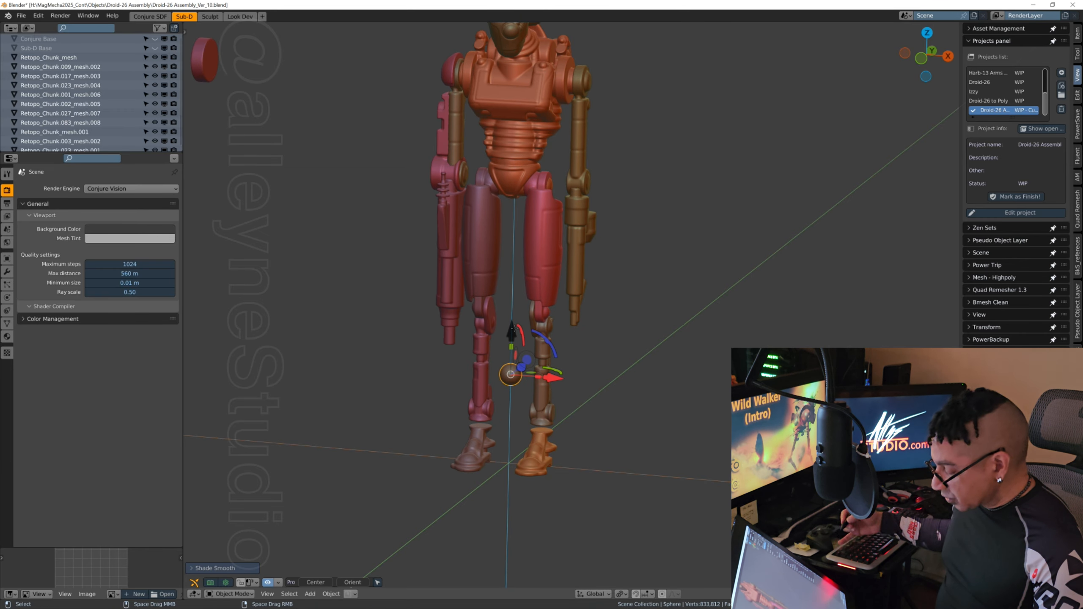
Step: Move the sphere sideways and down into the ankle gap between the brown lower leg and the orange foot
scroll(634, 303, up, 2)
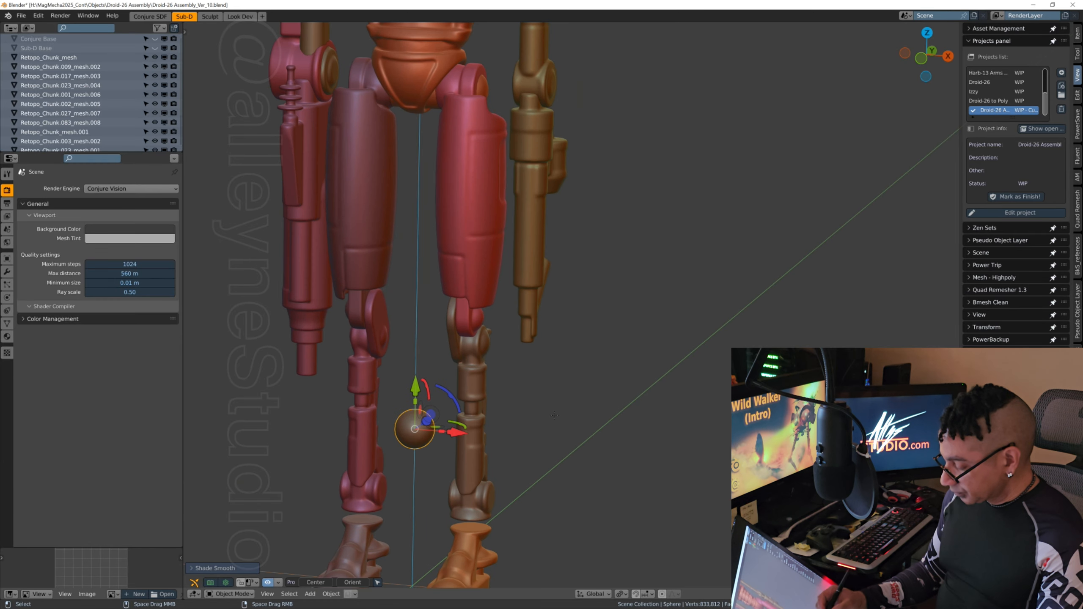
shift+middle_drag(544, 433, 566, 306)
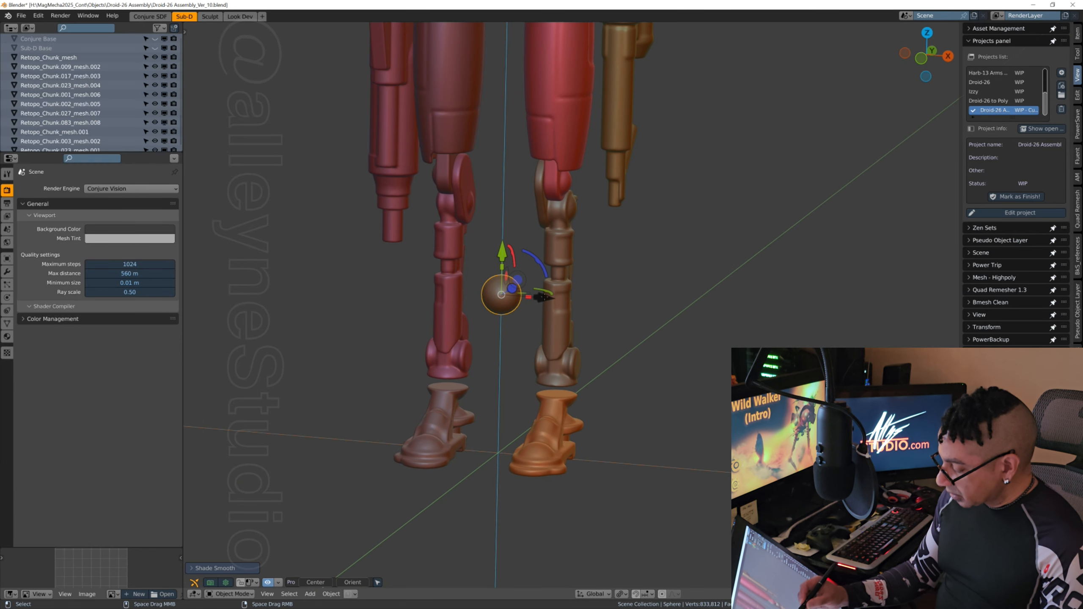
drag(542, 297, 594, 301)
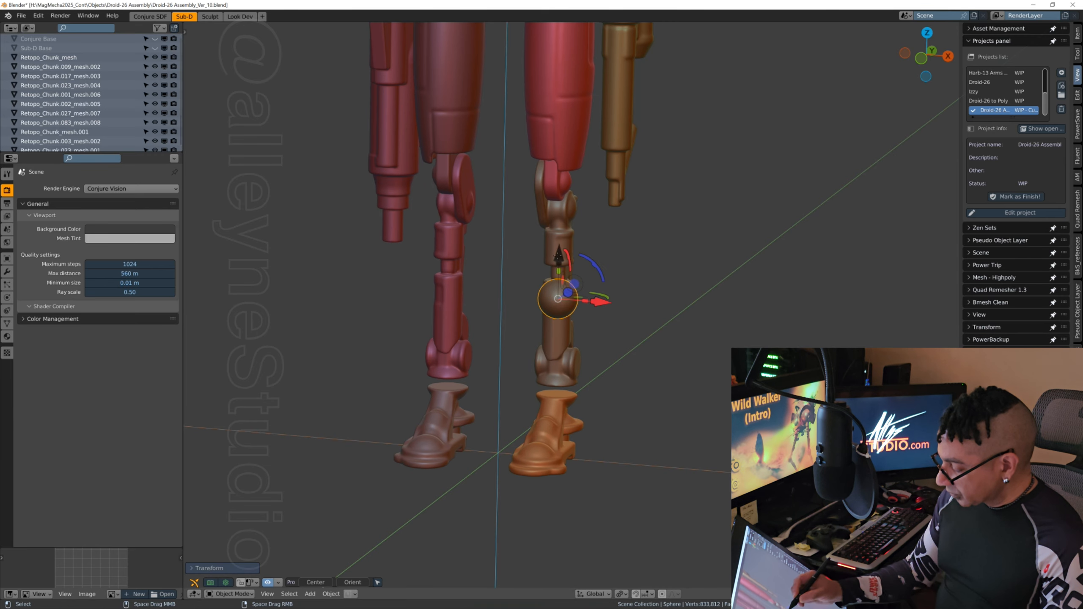
drag(556, 255, 557, 345)
middle_drag(557, 346, 590, 375)
drag(590, 374, 602, 369)
middle_drag(602, 369, 614, 378)
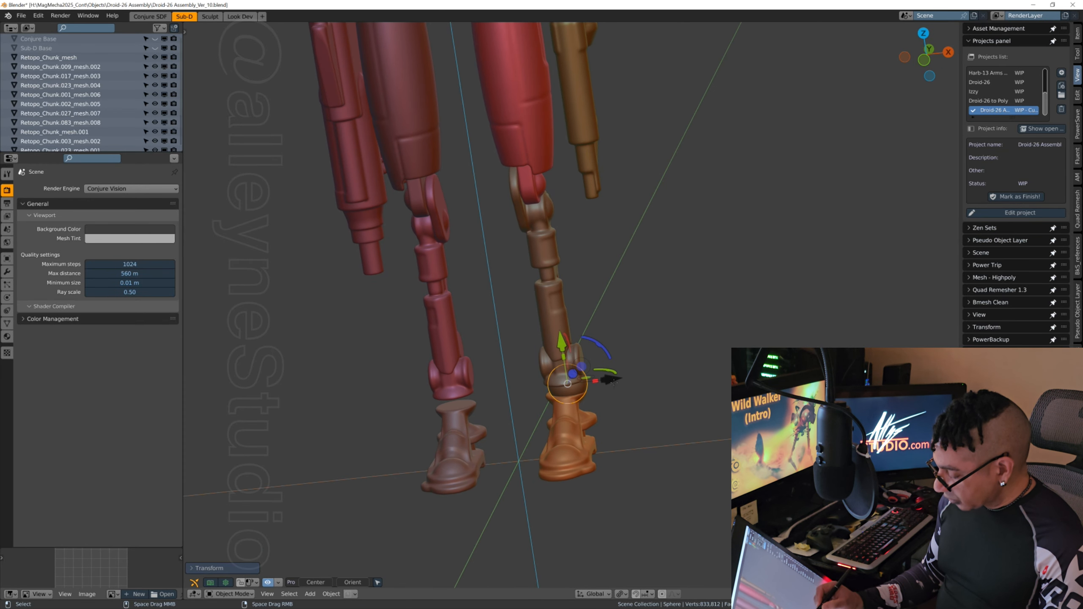
drag(614, 379, 609, 381)
middle_drag(610, 381, 659, 354)
scroll(629, 365, up, 3)
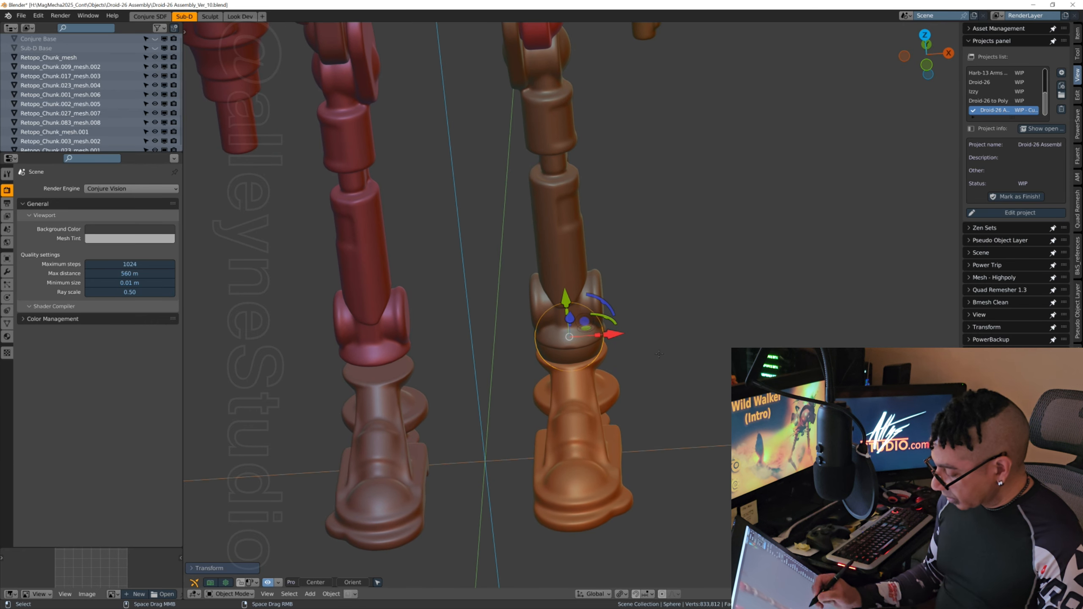
Step: Scale the ankle sphere down slightly and uniformly with the Scale tool to fit the ankle joint
middle_drag(605, 461, 617, 423)
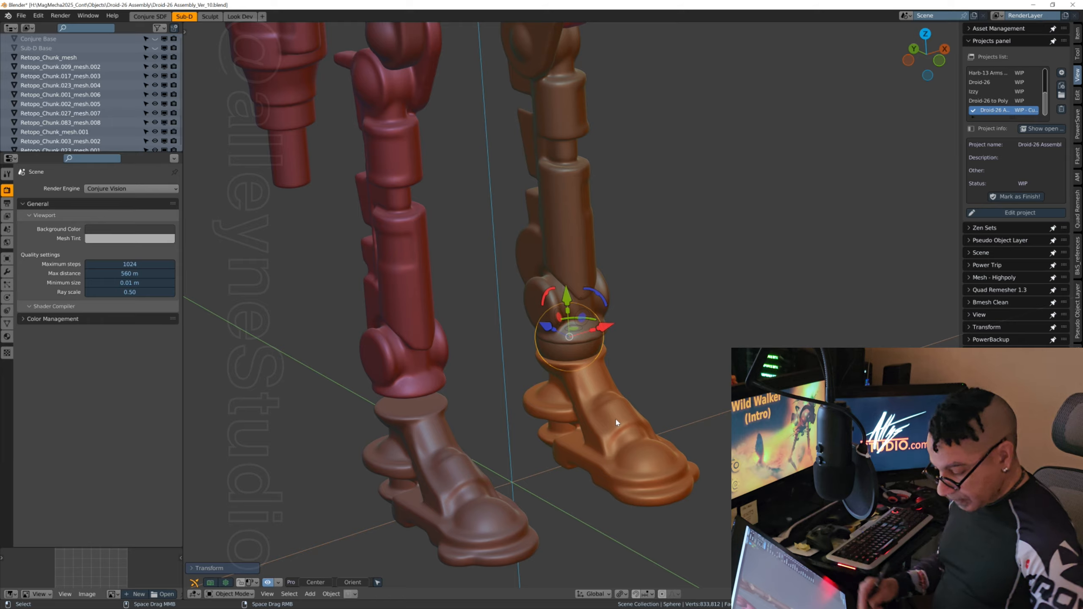
click(185, 32)
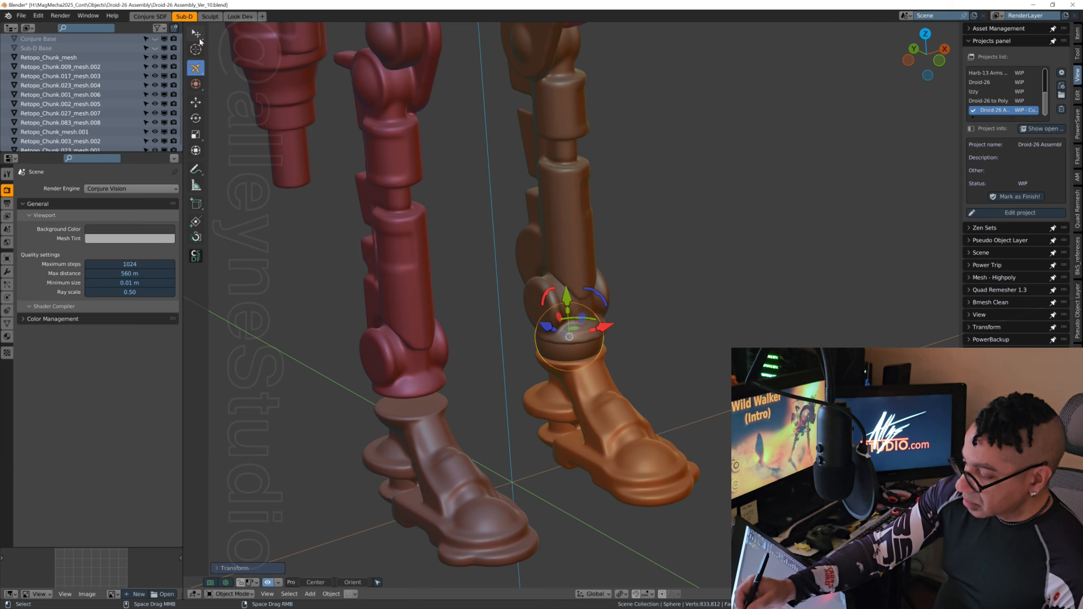
click(197, 102)
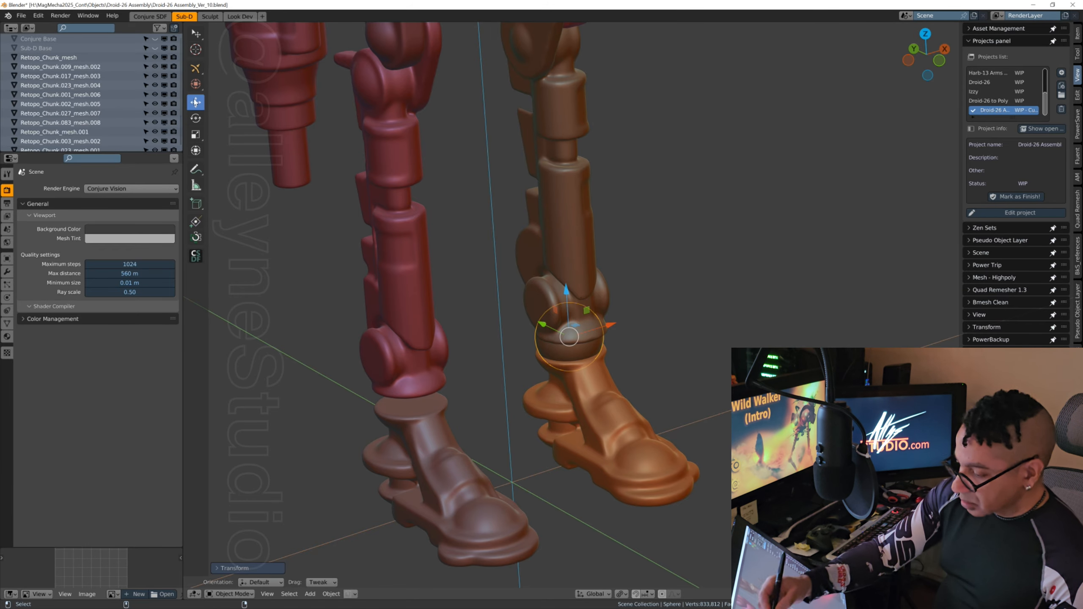
click(196, 133)
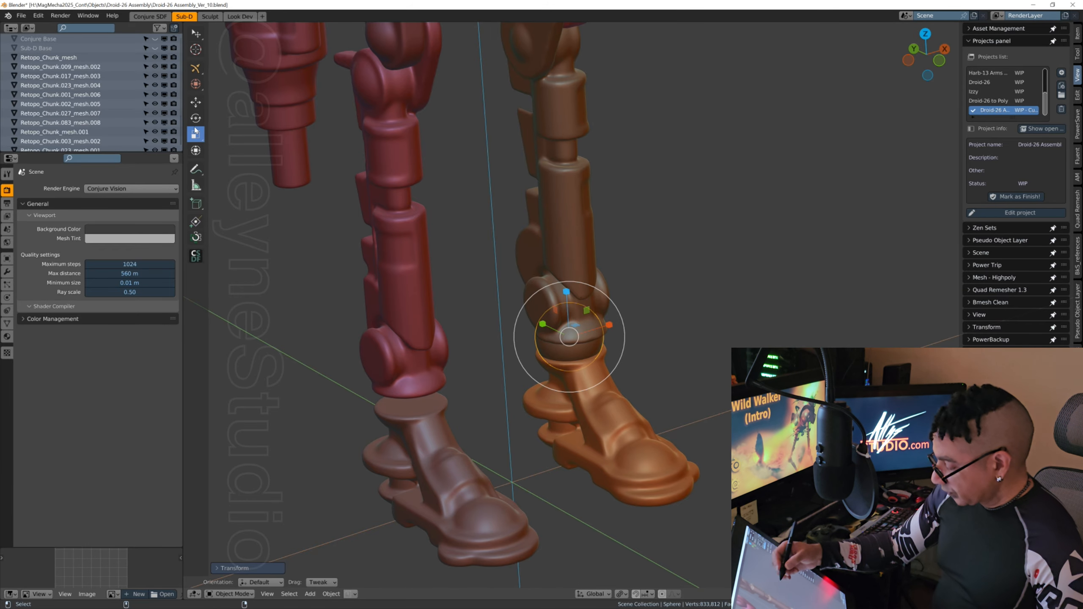
drag(615, 370, 612, 365)
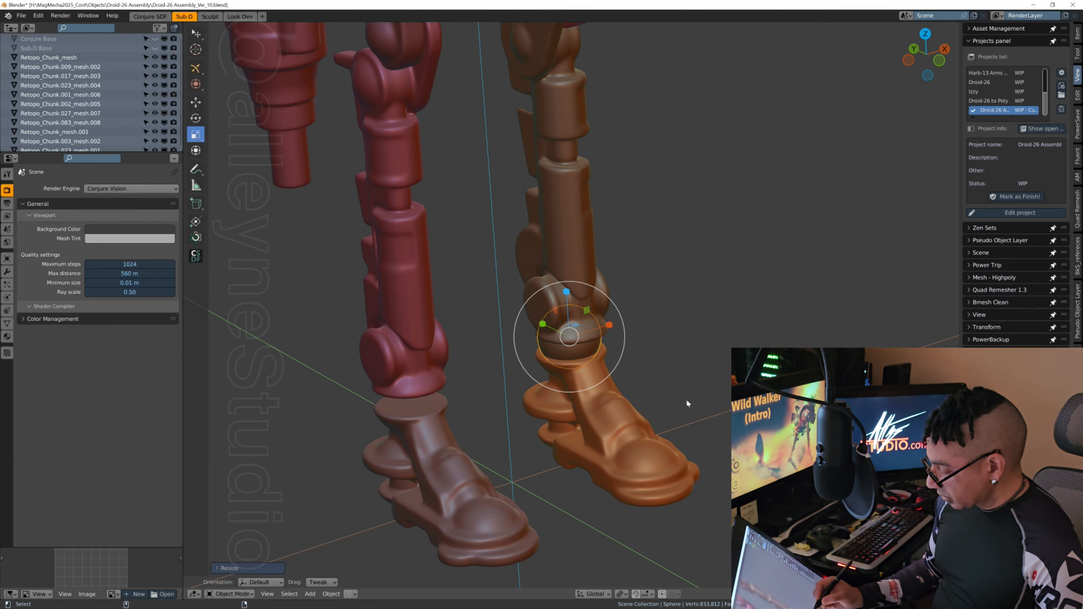
Step: Deselect the sphere to examine its fit between the lower leg and foot, and reselect it with the general gizmo tool active
click(545, 448)
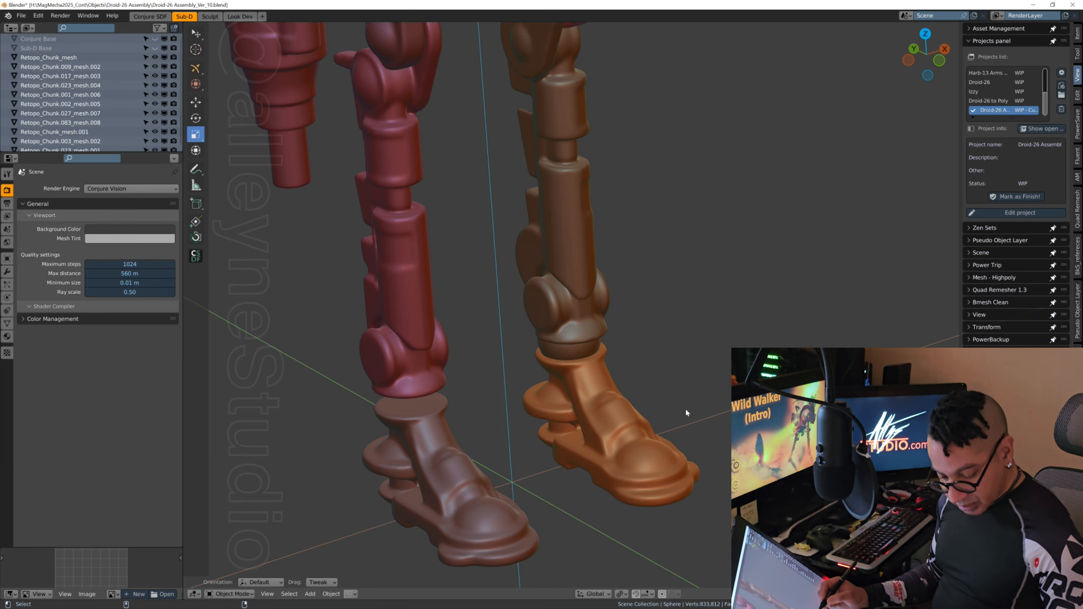
key(w)
middle_drag(613, 384, 664, 336)
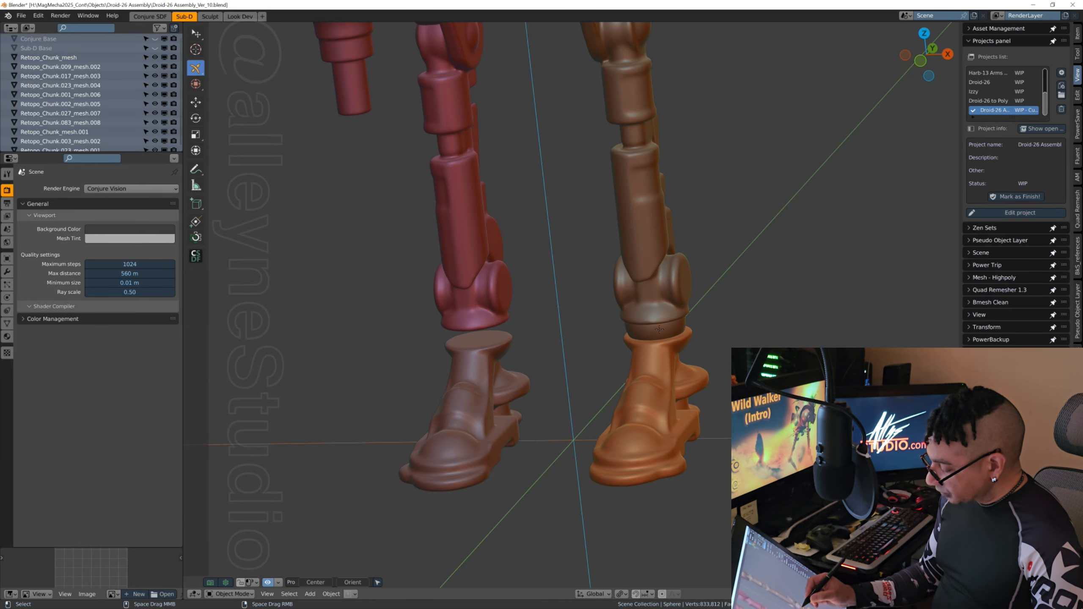
click(660, 329)
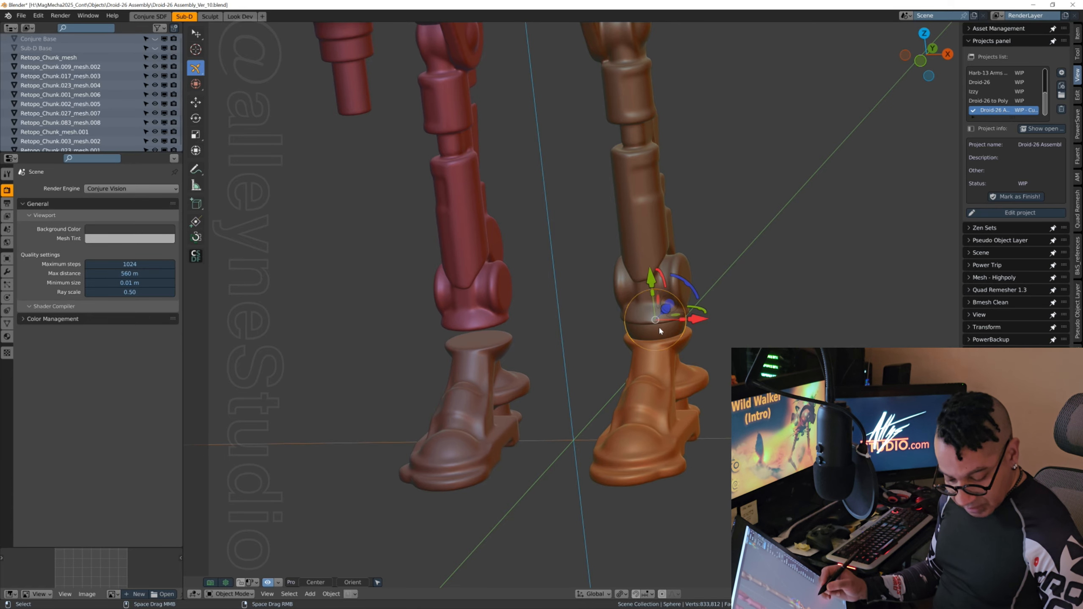
Step: Duplicate the ankle sphere and move the copy along the X axis into the ankle of the red leg
key(shift+d)
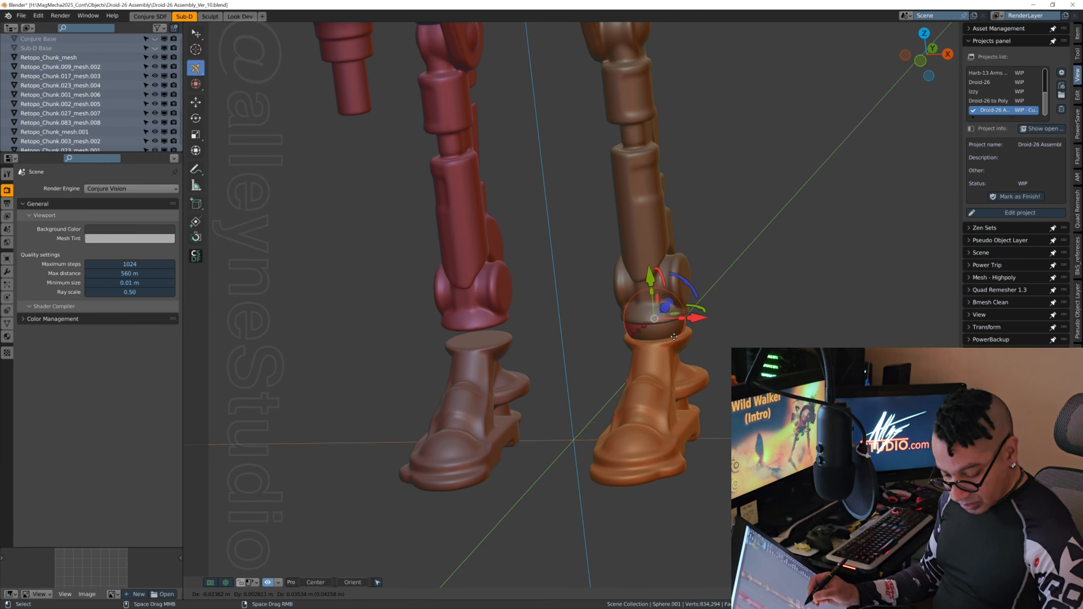
key(x)
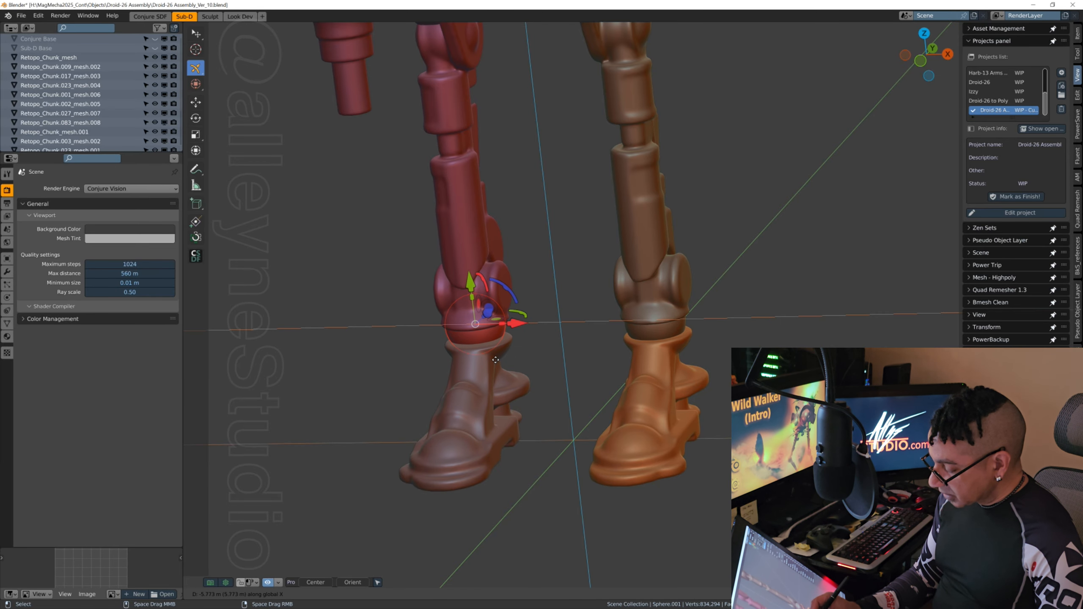
click(496, 359)
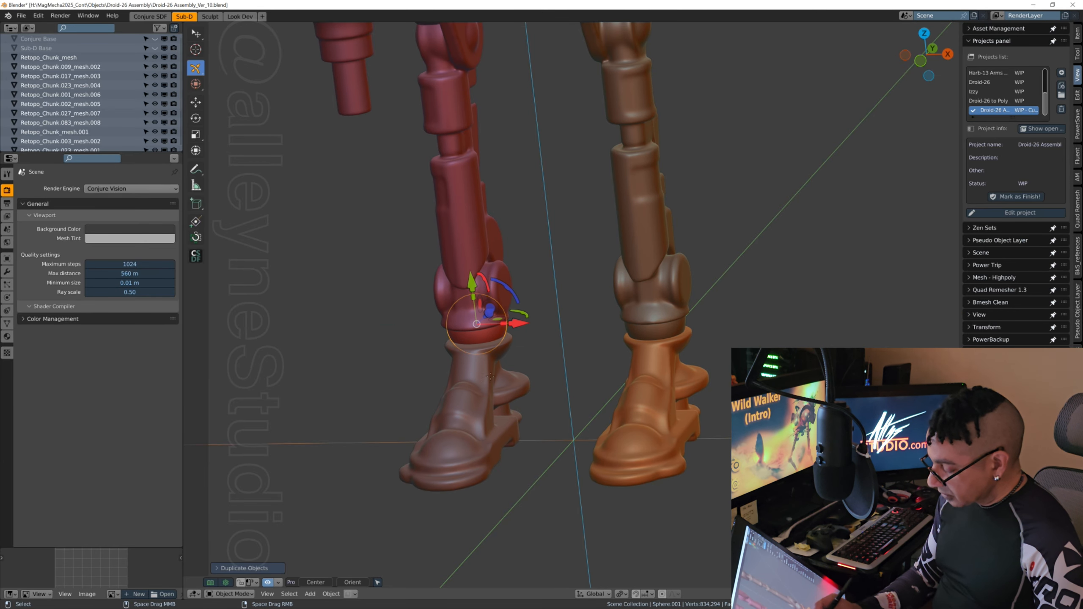
Step: Adjust the copied sphere's sideways position so it sits centred in the red leg's ankle
middle_drag(491, 378, 671, 331)
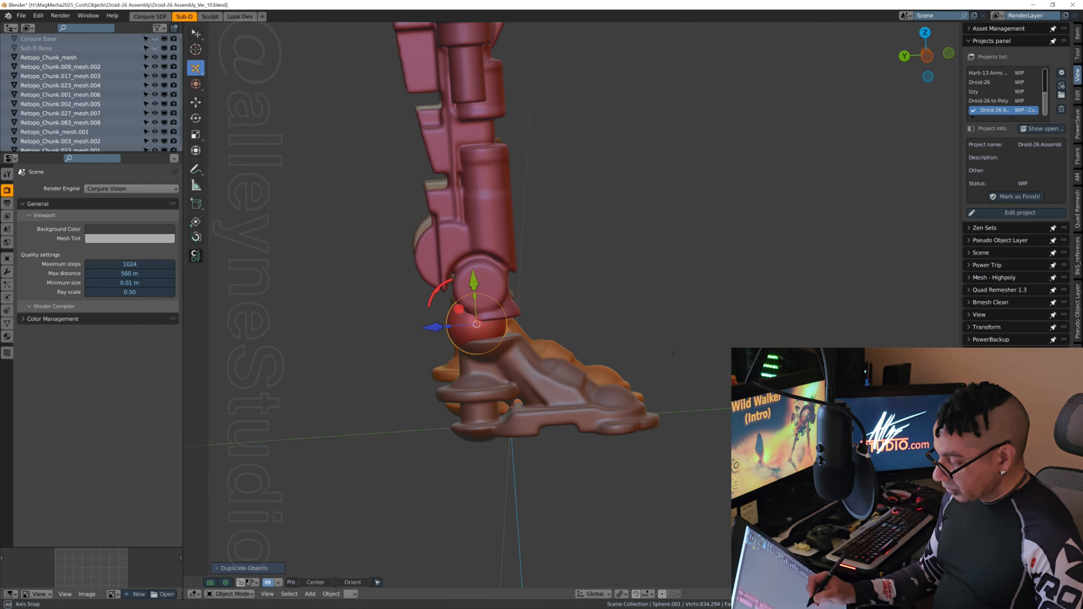
scroll(671, 344, down, 5)
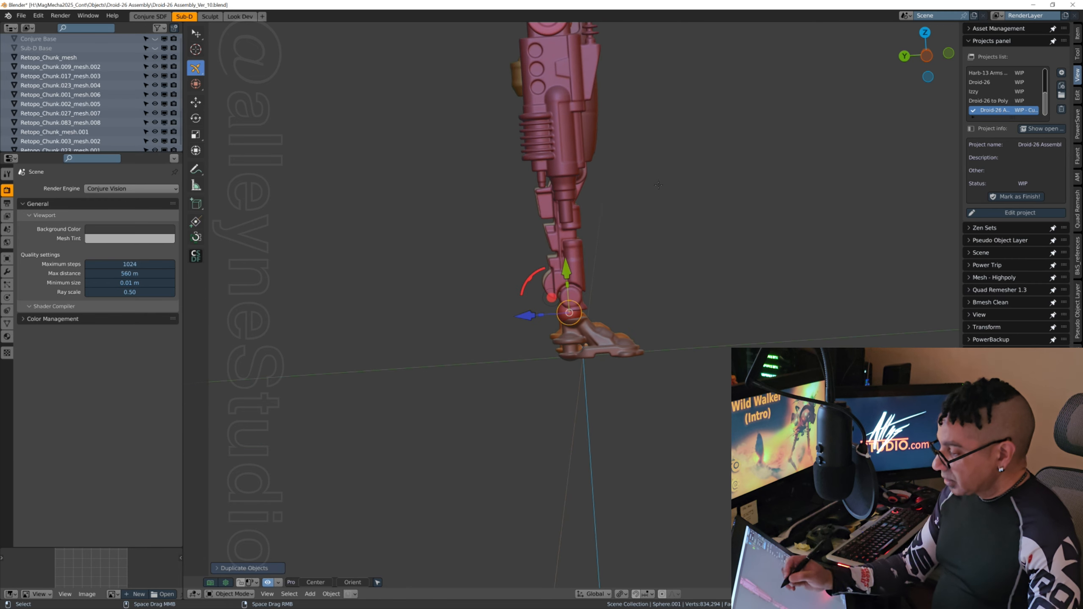
middle_drag(659, 186, 720, 292)
middle_drag(687, 328, 613, 453)
key(g)
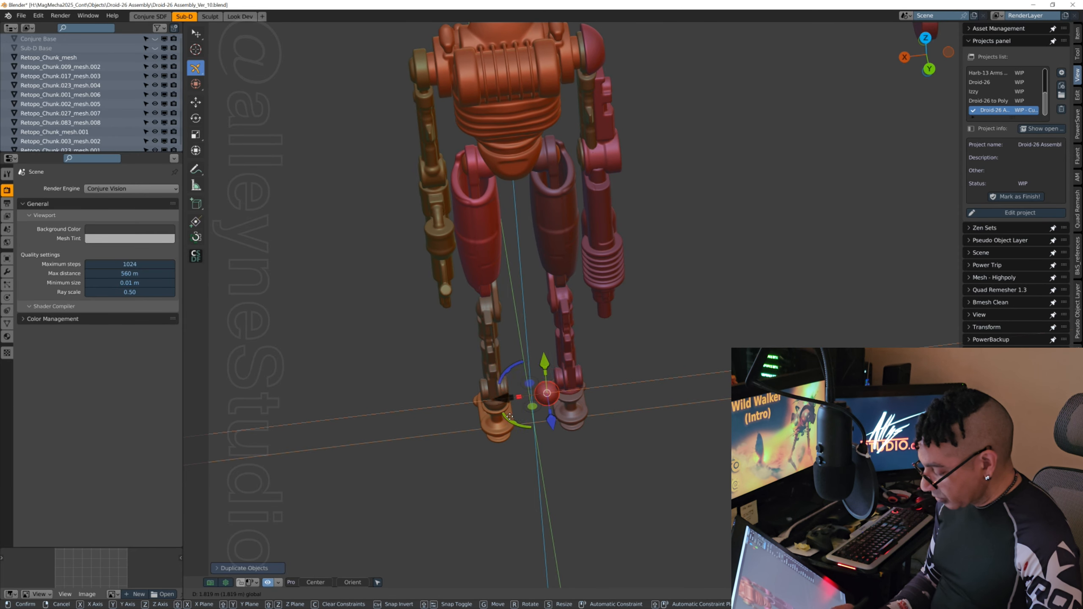
click(529, 413)
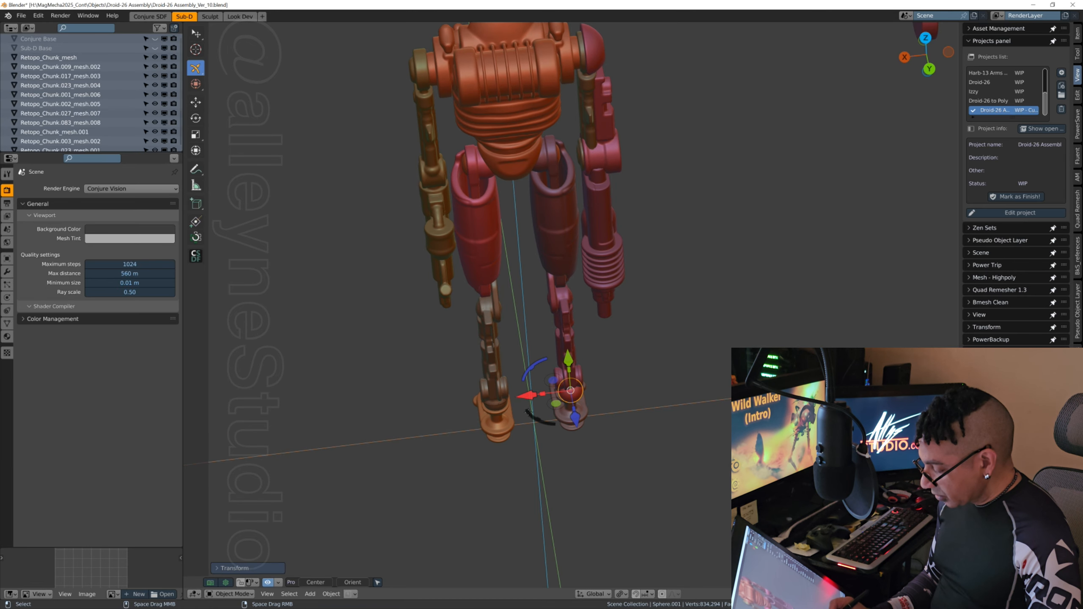
Step: Nudge the red lower leg slightly backward, and shift its foot back to match
middle_drag(721, 383, 631, 275)
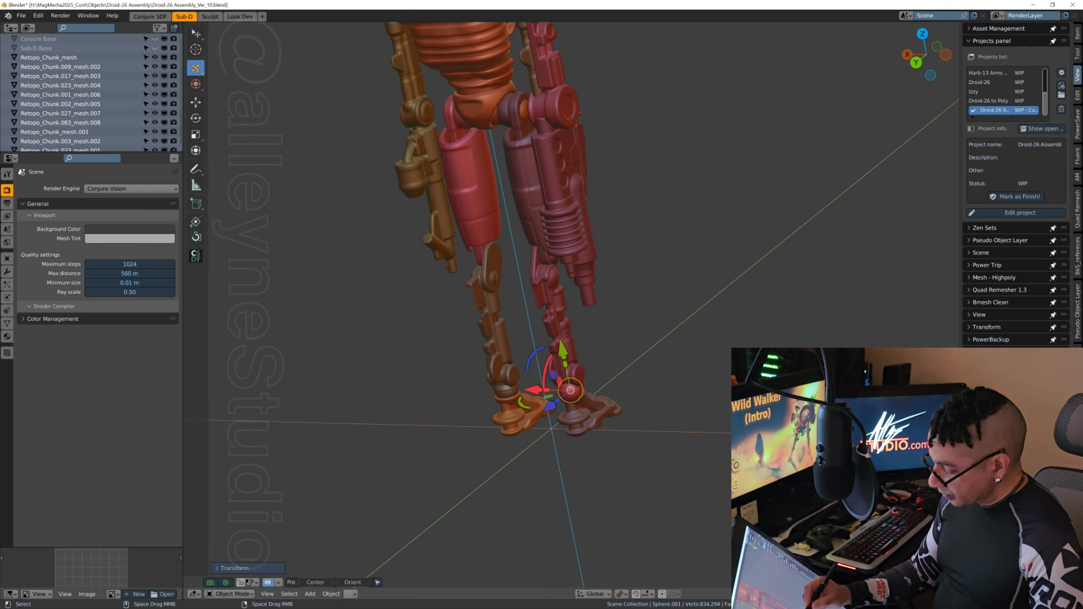
click(567, 331)
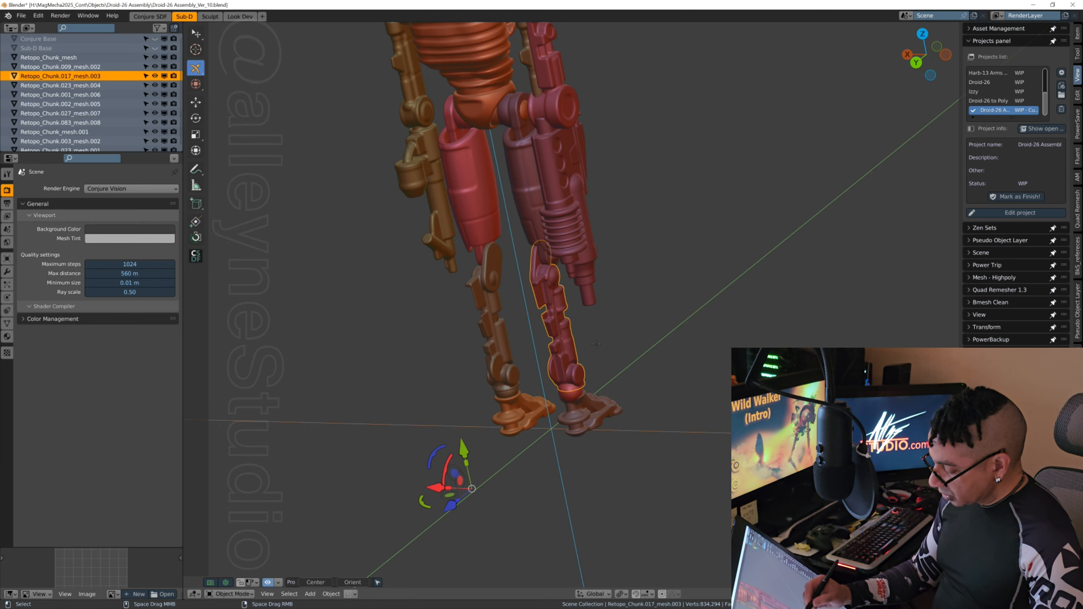
key(g)
click(448, 508)
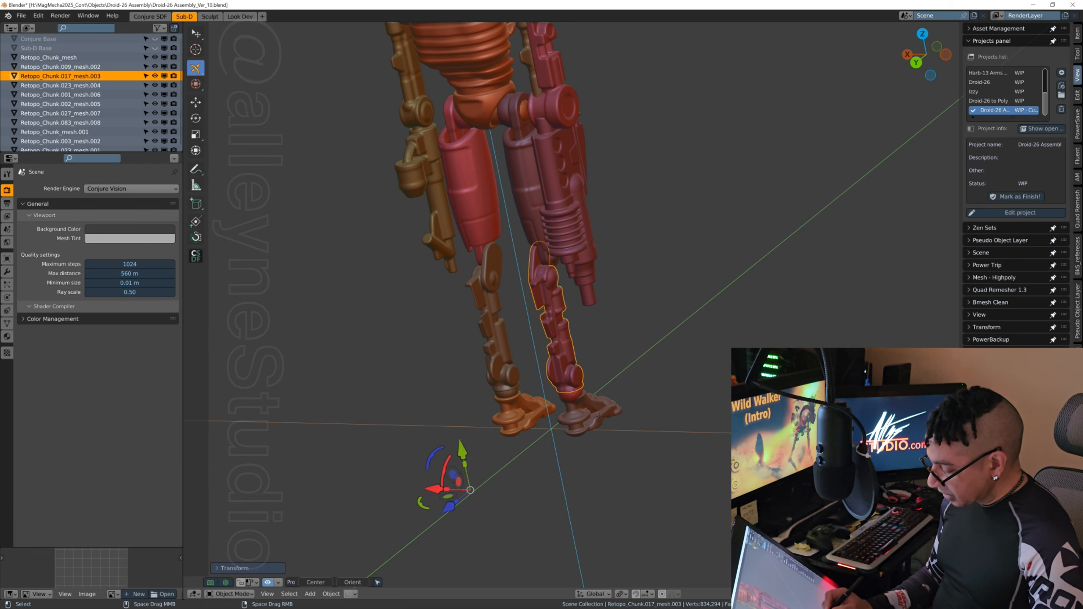
click(595, 410)
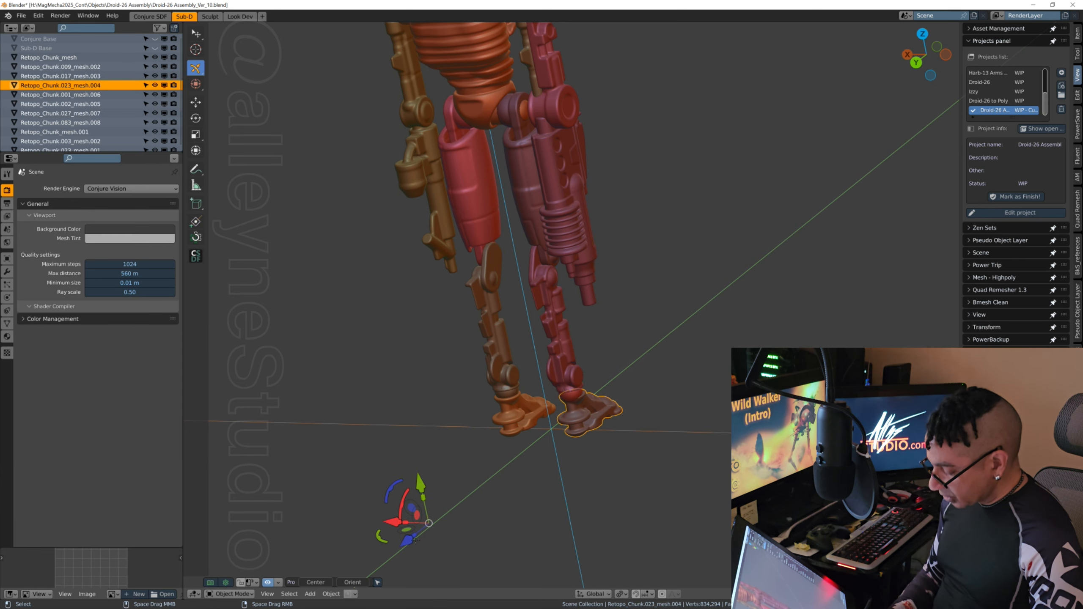
drag(407, 540, 405, 542)
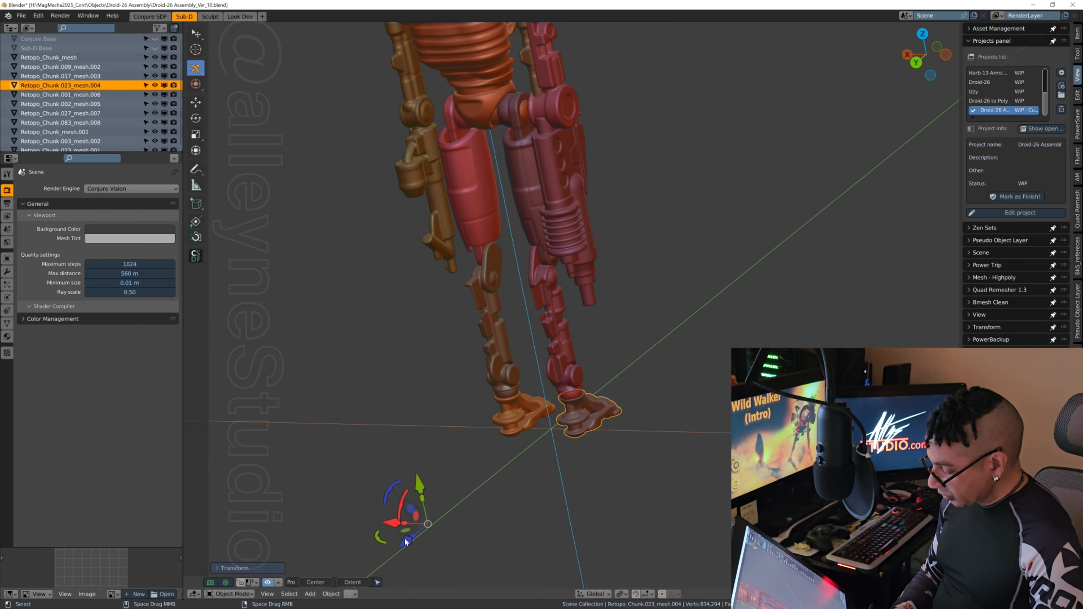
Step: Move the red lower leg slightly further back over the ankle sphere, judging the fit from the side
scroll(592, 435, up, 4)
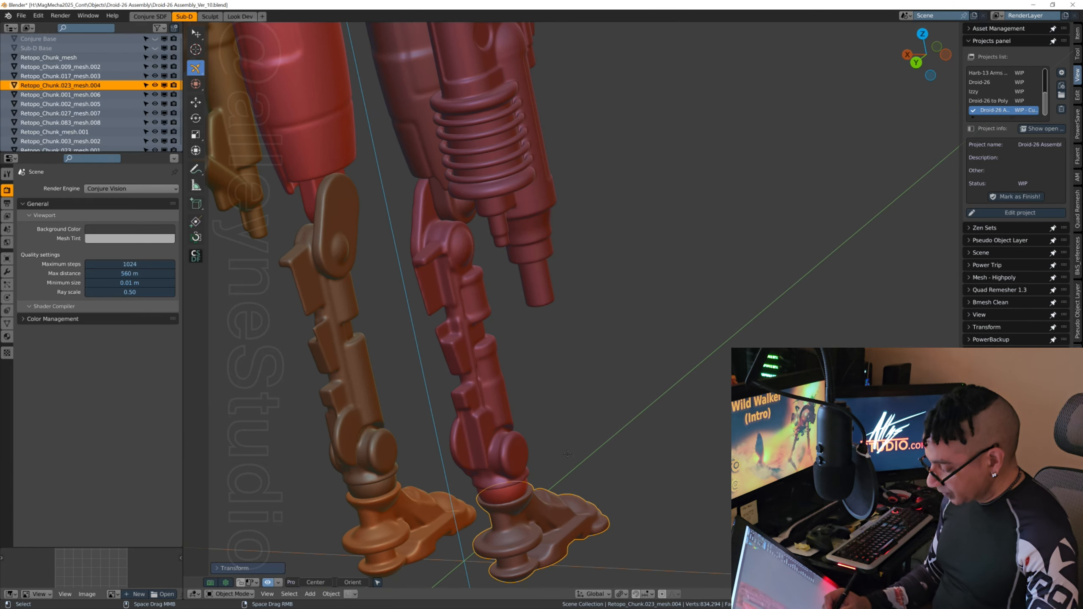
shift+middle_drag(597, 410, 715, 267)
middle_drag(588, 439, 599, 338)
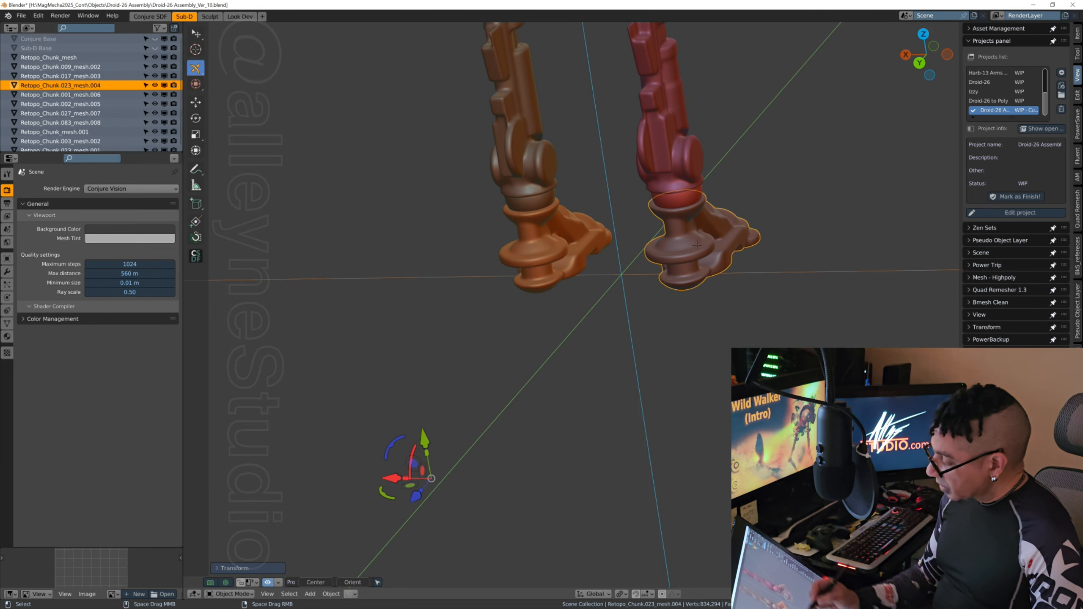
middle_drag(784, 248, 543, 373)
click(640, 155)
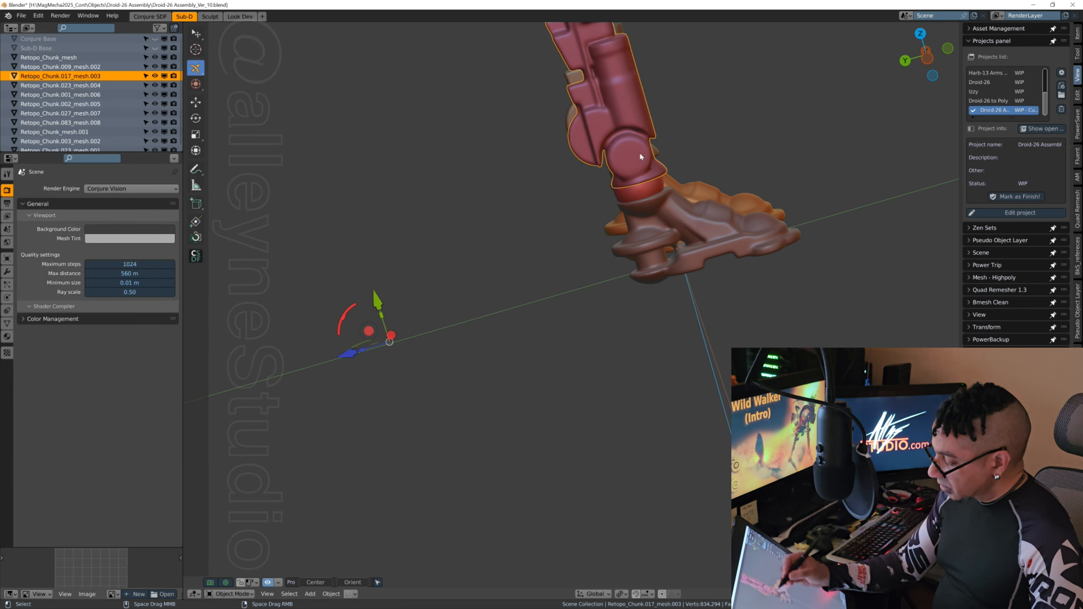
drag(351, 353, 347, 353)
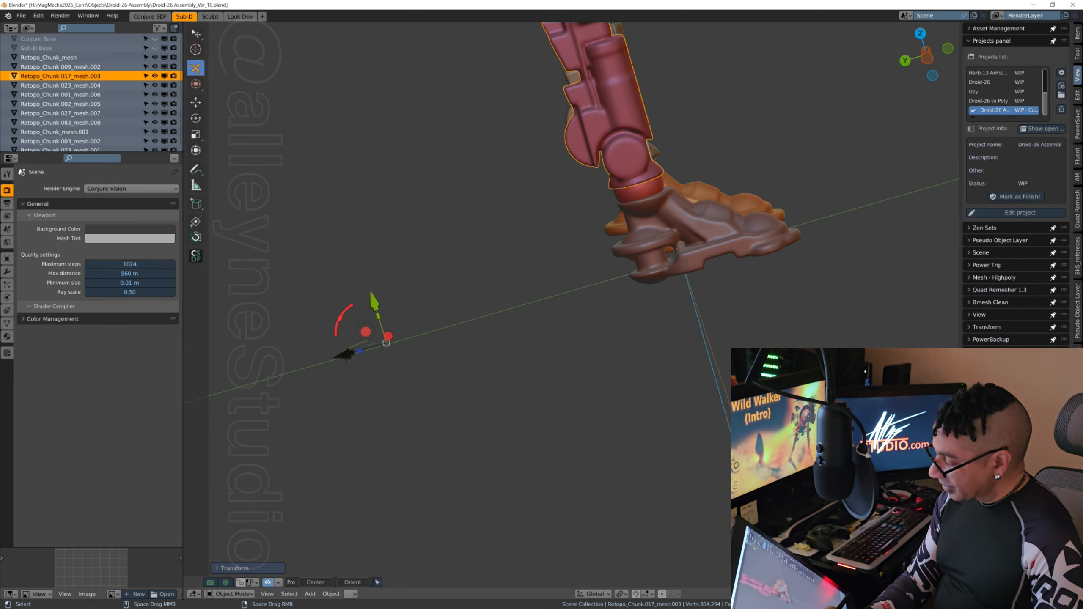
Step: Inspect the ankle fit up close and nudge the red leg's foot slightly backward under the ankle sphere
shift+middle_drag(776, 206, 740, 397)
middle_drag(732, 239, 718, 285)
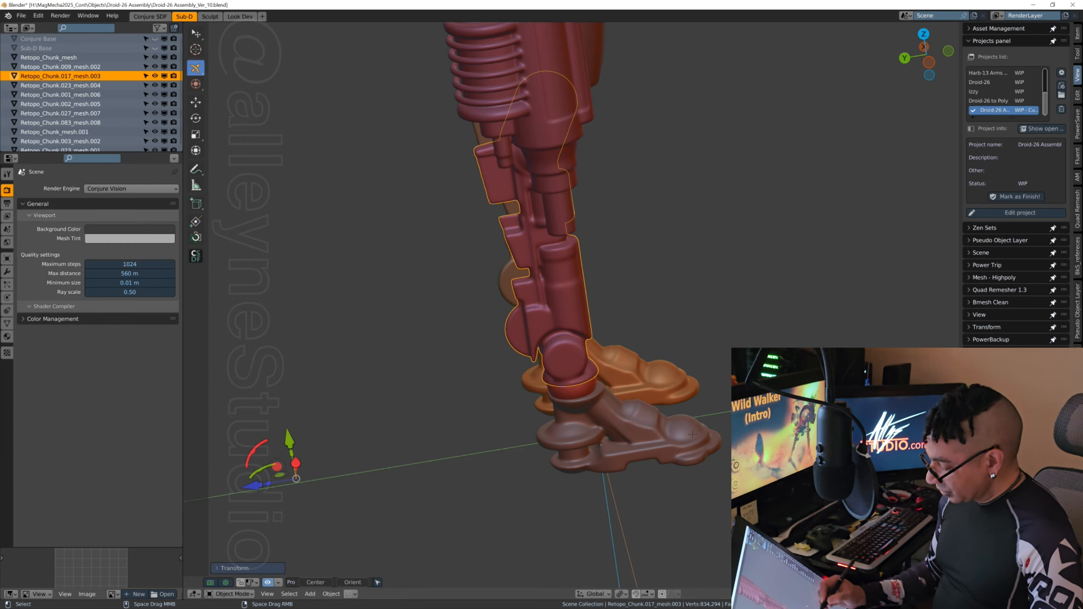
middle_drag(715, 321, 671, 415)
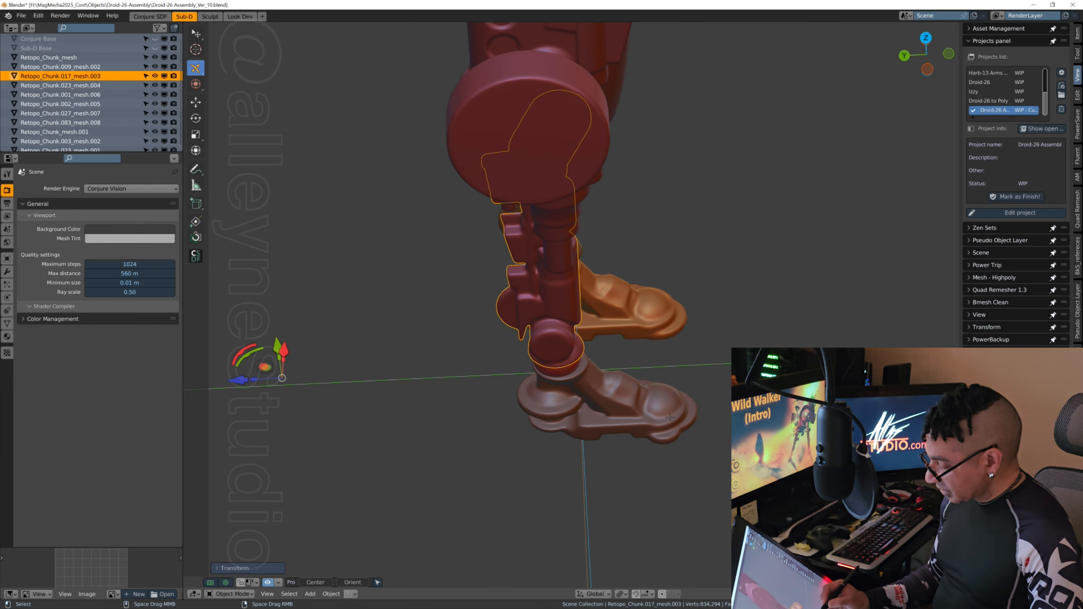
click(650, 423)
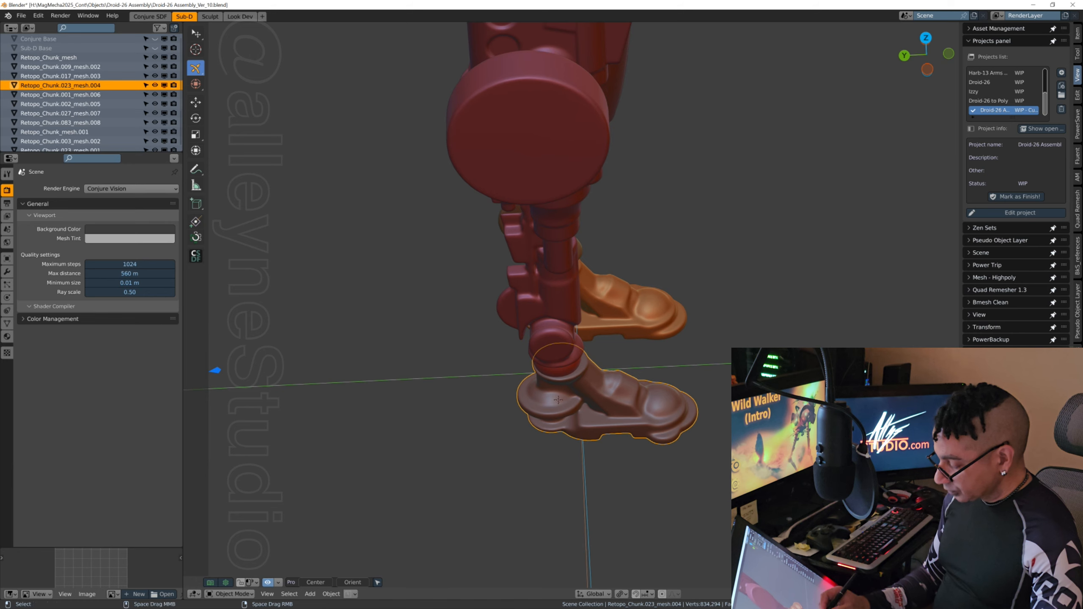
scroll(569, 383, up, 2)
scroll(605, 413, up, 4)
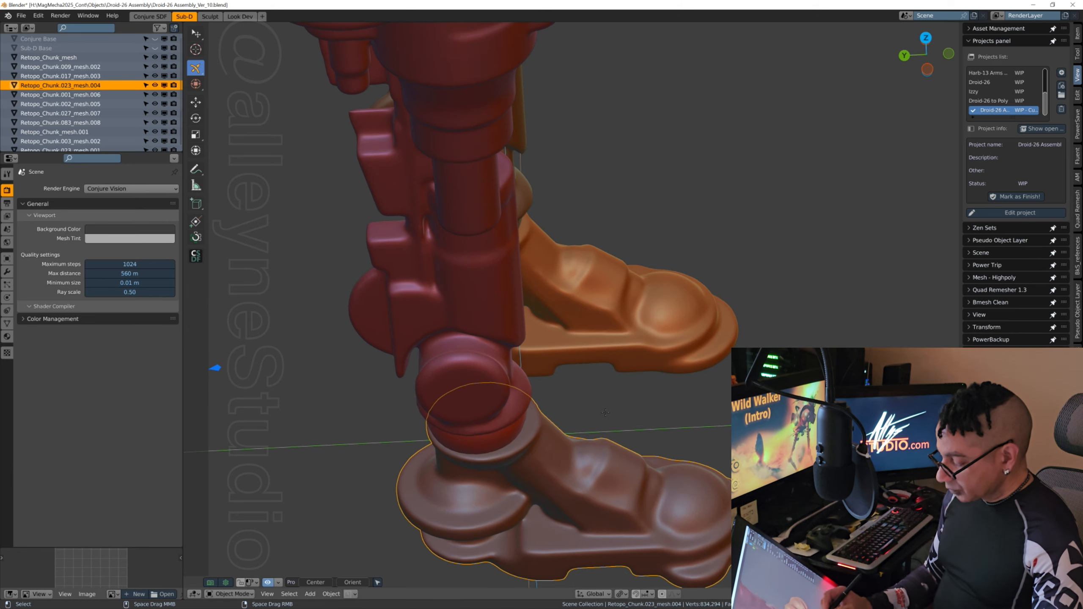
scroll(564, 423, down, 4)
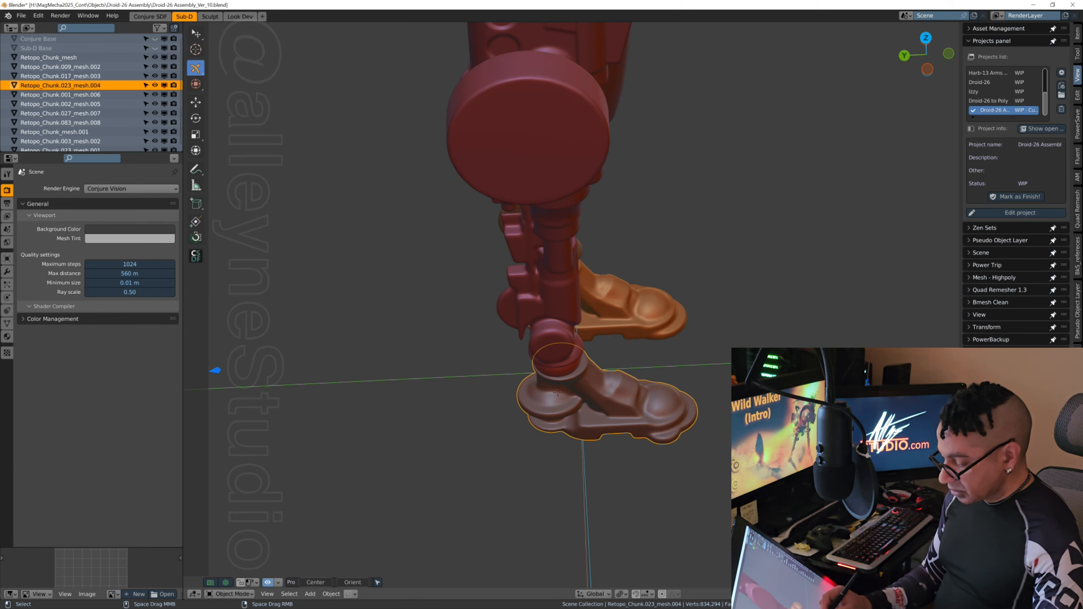
scroll(557, 392, down, 3)
drag(296, 354, 291, 356)
Step: Select the maroon thigh above the red lower leg and nudge it slightly backward
middle_drag(291, 355, 708, 425)
shift+middle_drag(774, 243, 799, 296)
middle_drag(614, 368, 734, 340)
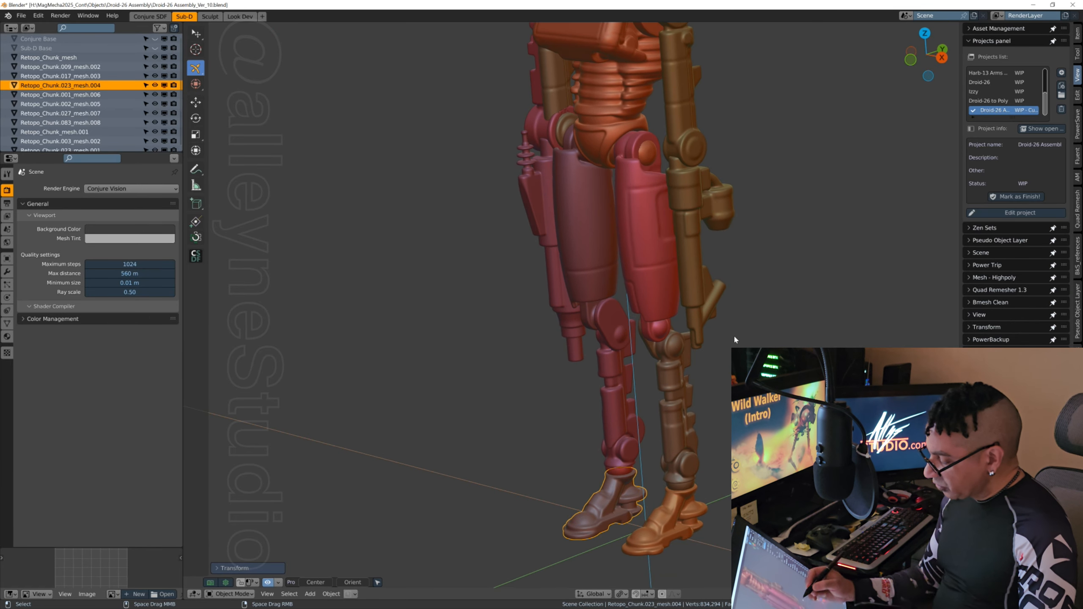
click(600, 285)
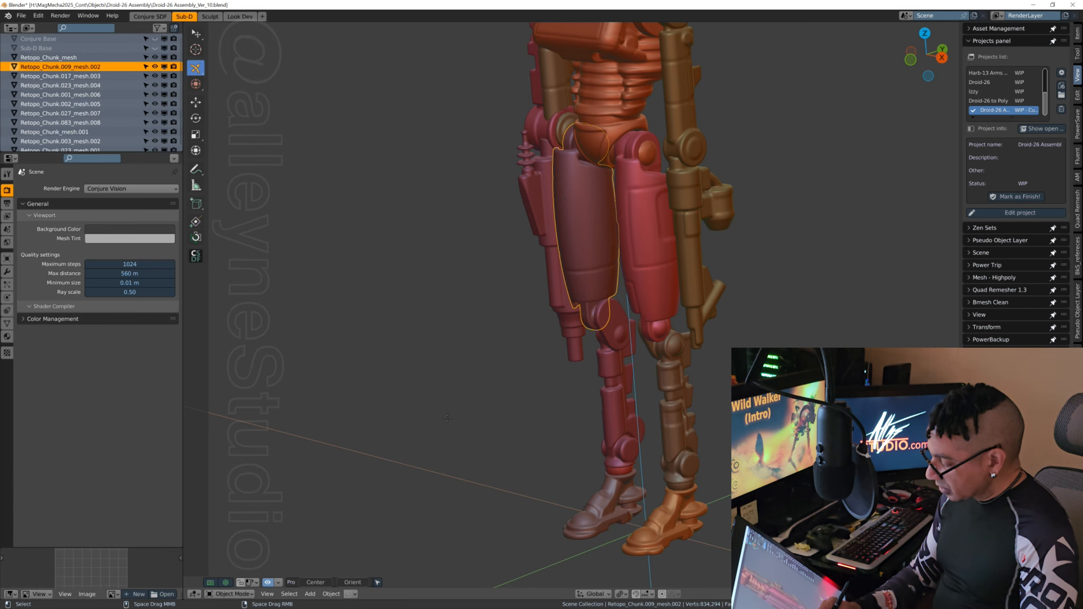
middle_drag(599, 285, 641, 423)
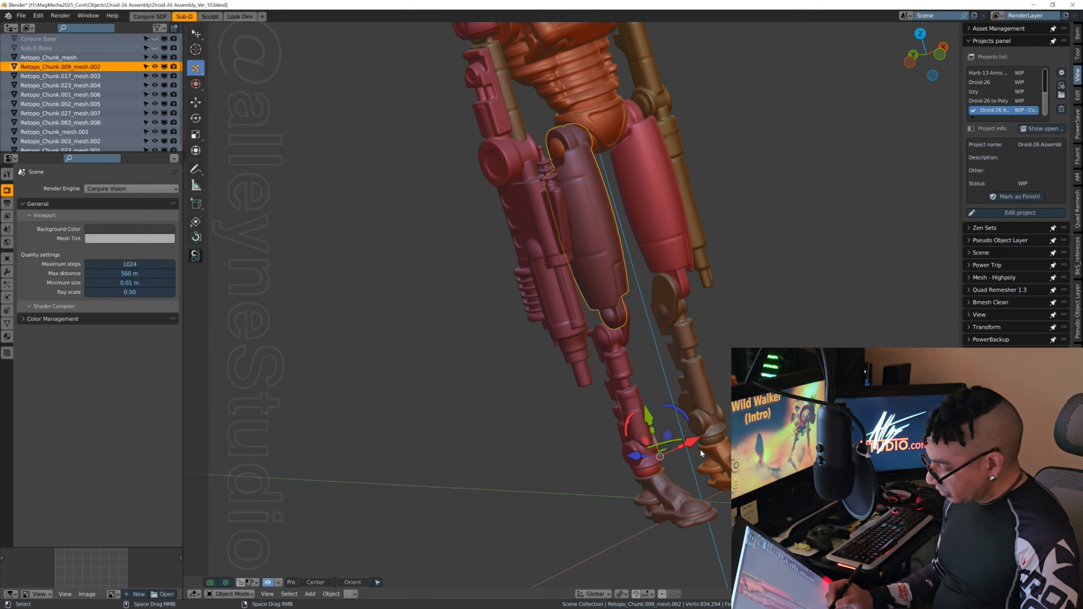
drag(635, 456, 634, 456)
Step: Fine-tune the maroon thigh's front-to-back position so it lines up with the hip and knee joints
middle_drag(518, 422, 456, 419)
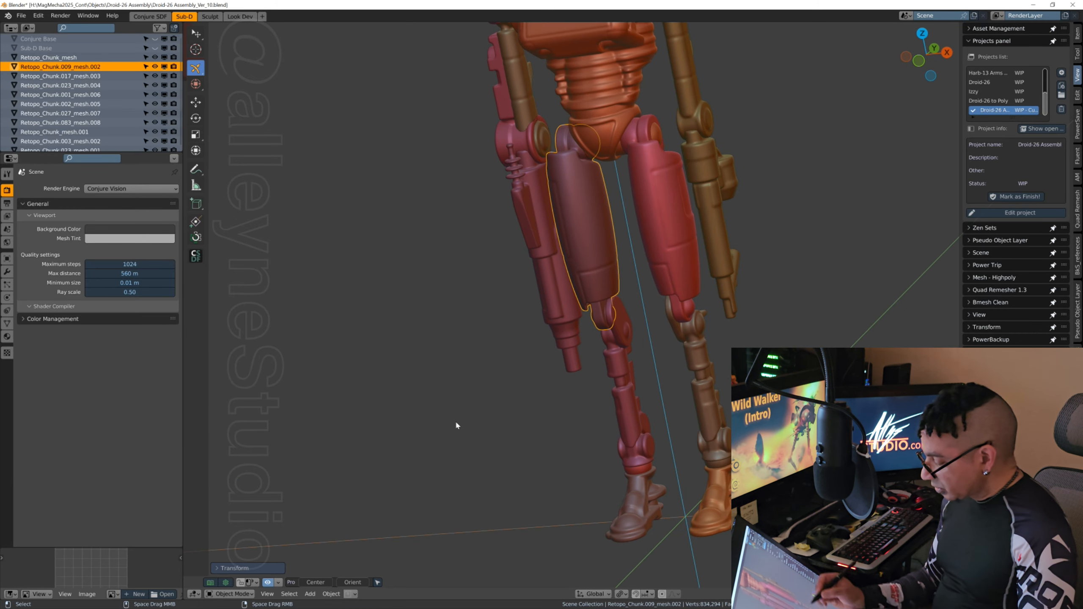
middle_drag(660, 412, 625, 410)
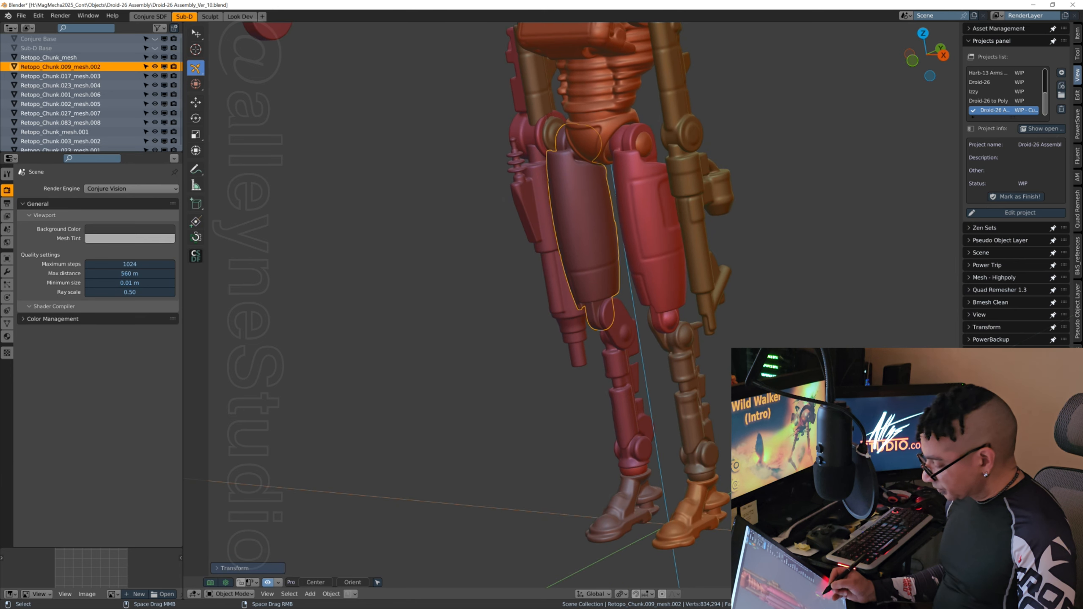
drag(583, 226, 586, 224)
middle_drag(627, 409, 648, 371)
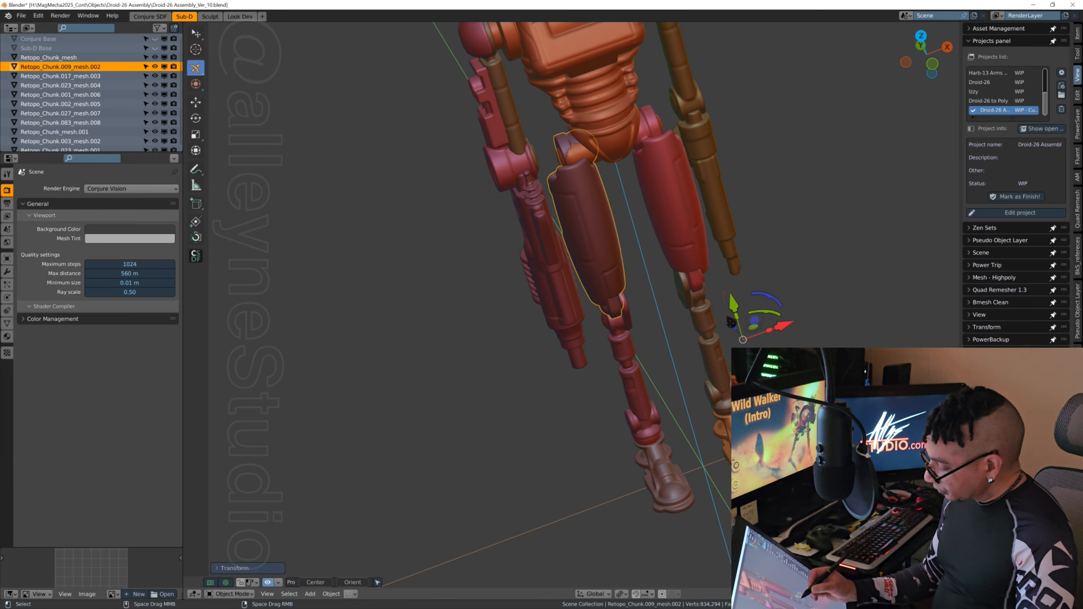
drag(730, 320, 732, 326)
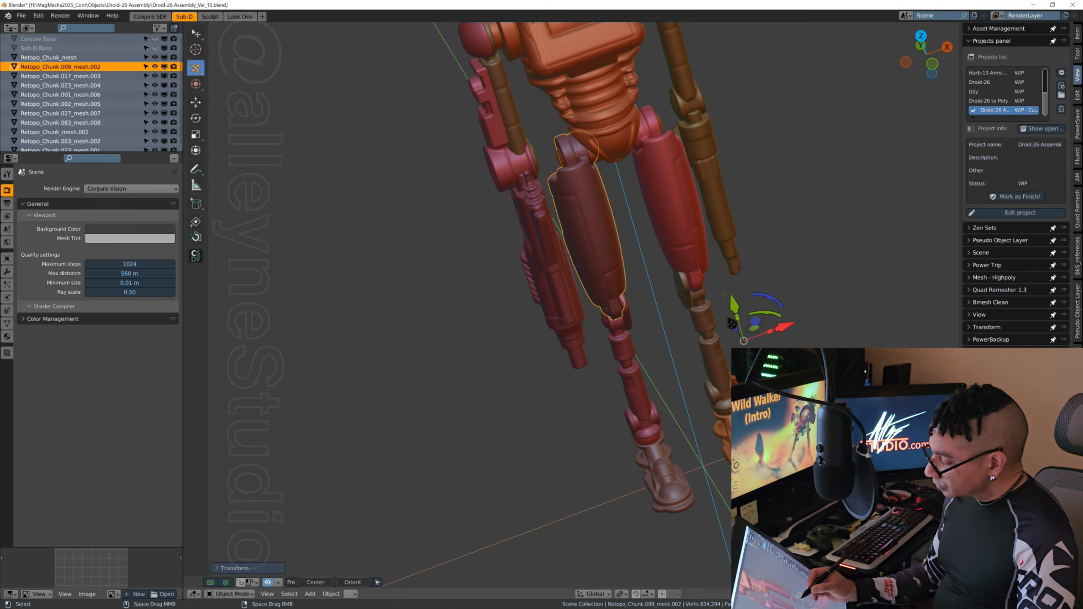
Step: Examine the maroon thigh's fit between hip and knee, and scale it up very slightly
middle_drag(800, 286, 861, 243)
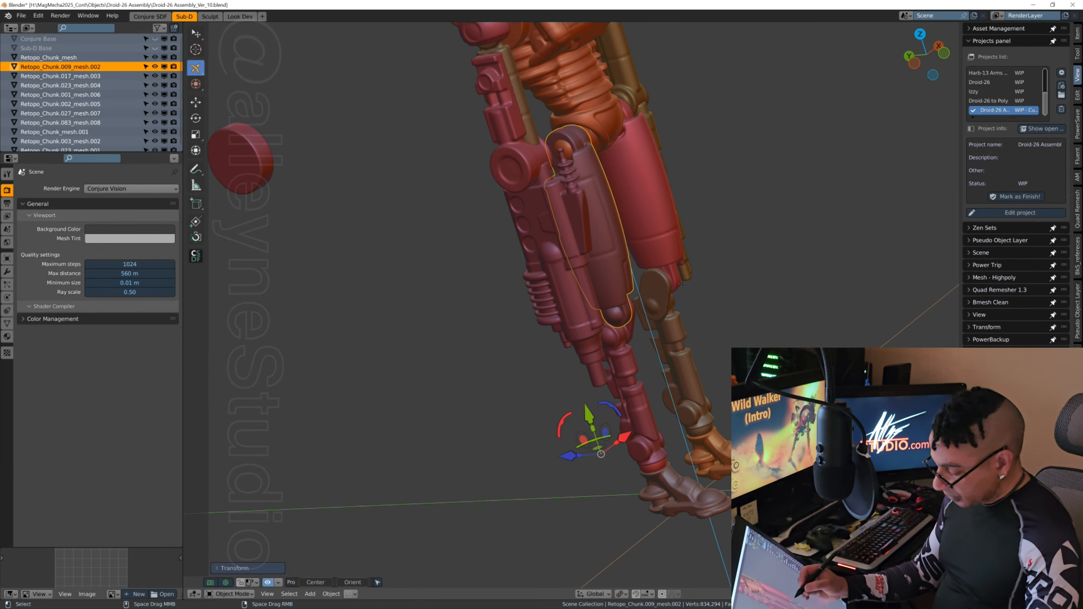
scroll(682, 285, up, 3)
scroll(681, 284, down, 3)
middle_drag(682, 284, 620, 294)
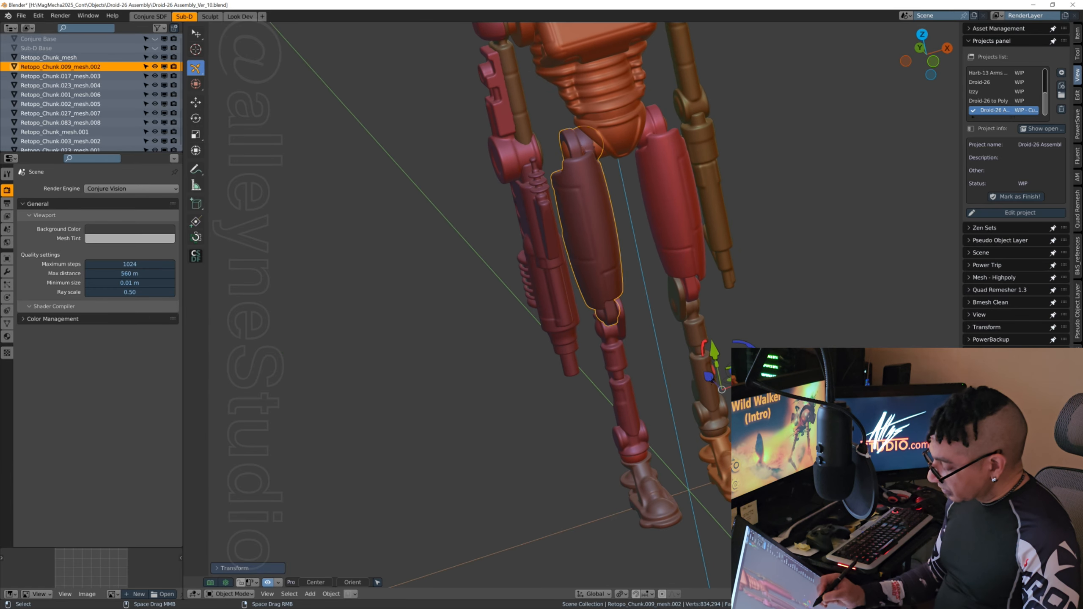
key(s)
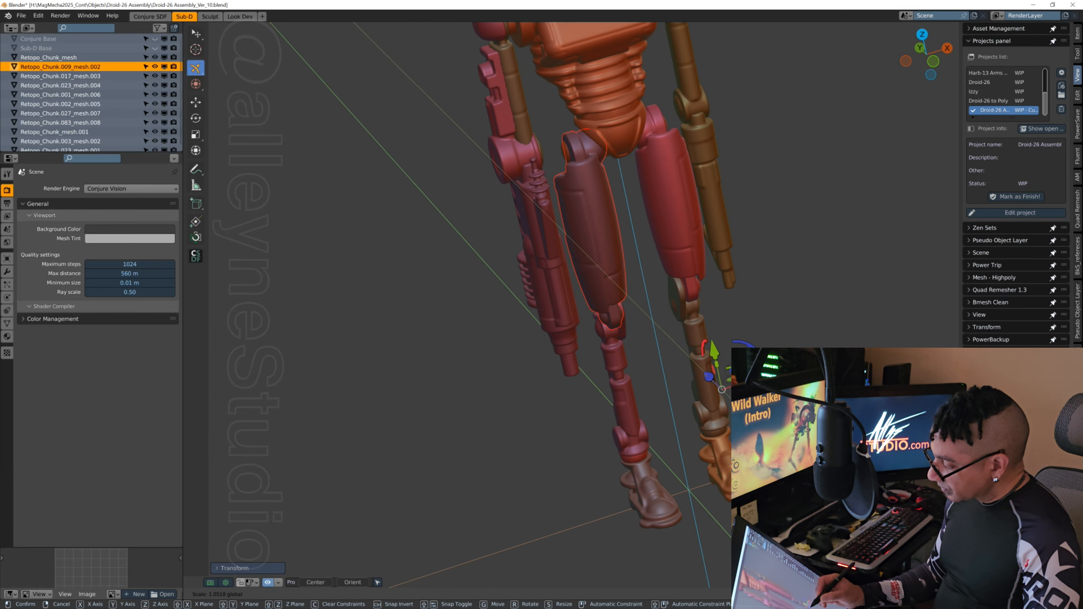
click(707, 376)
Step: Shift the rescaled maroon thigh slightly backward to realign it with the hip and knee, checking from the front
middle_drag(597, 429, 507, 442)
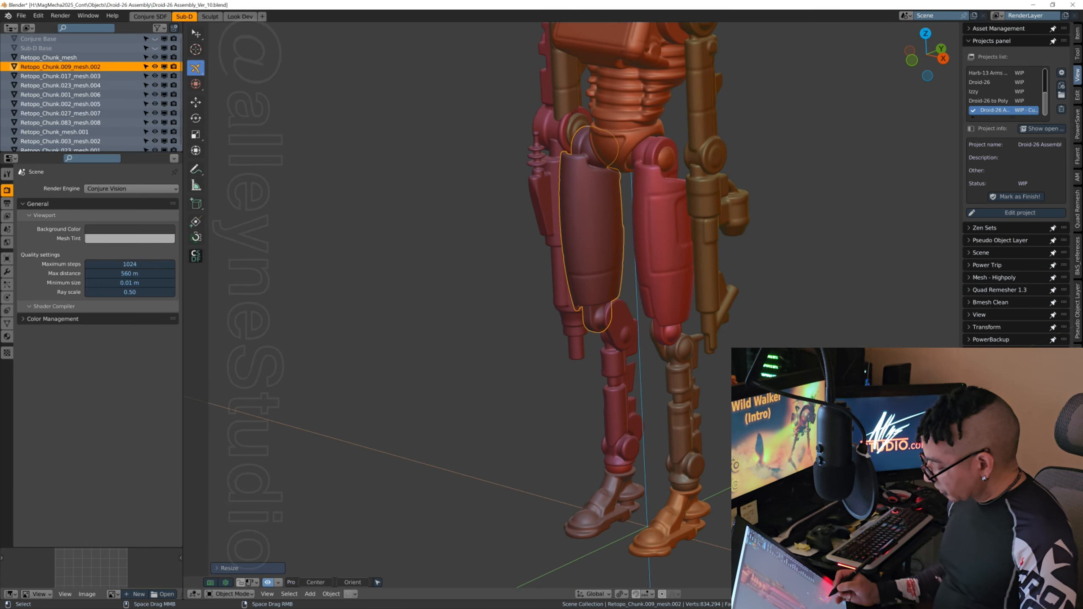
key(g)
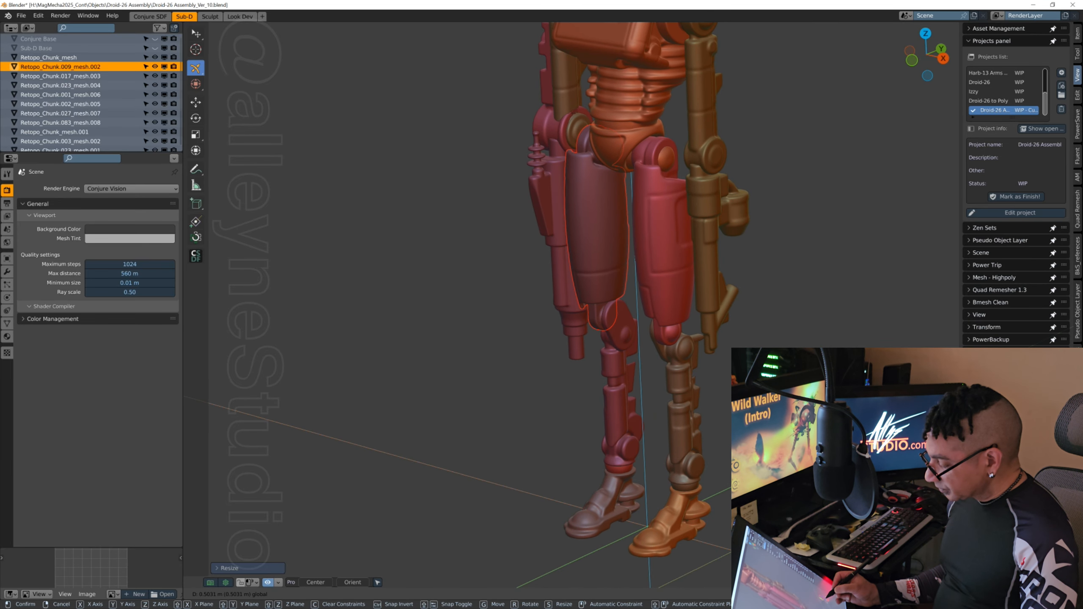
click(507, 442)
middle_drag(507, 442, 586, 439)
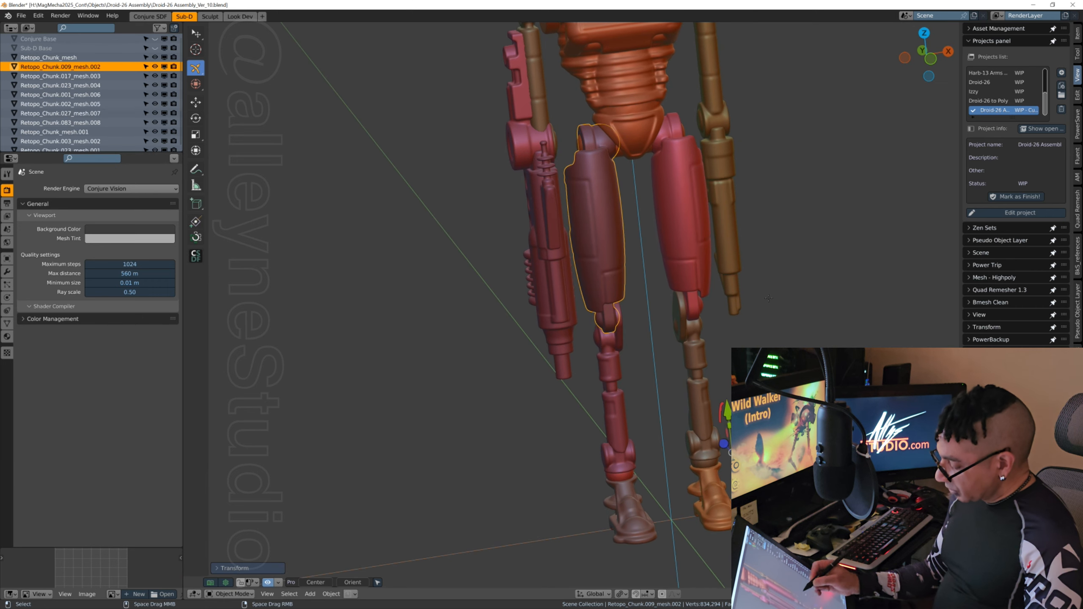
mouse_move(806, 298)
middle_down()
mouse_move(832, 297)
mouse_move(803, 300)
middle_up()
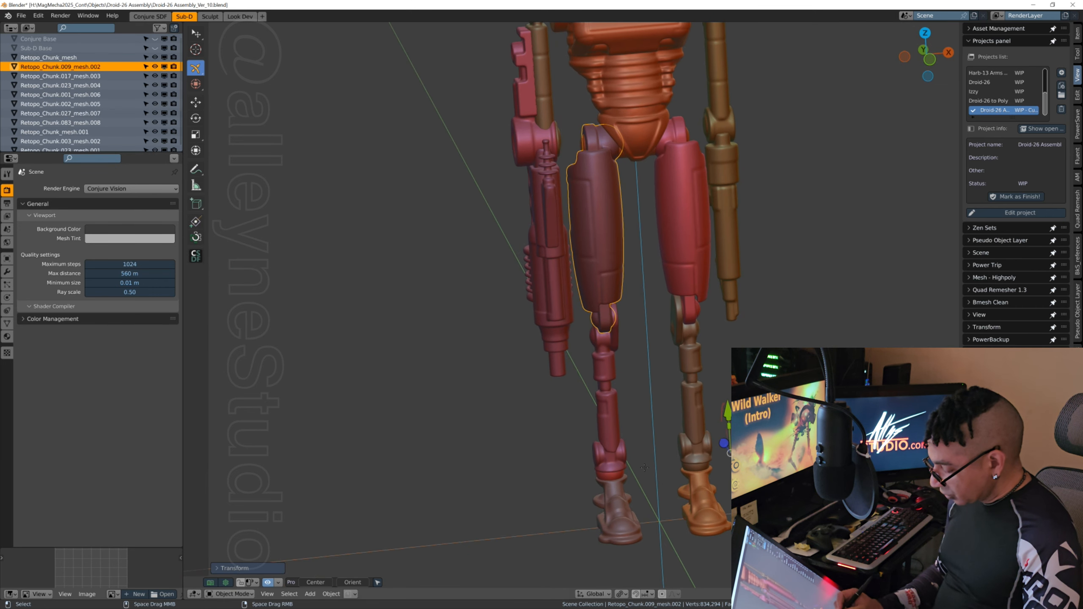
Step: Nudge the brown foot slightly sideways beneath the red ankle and save an incremental version of the file
middle_drag(644, 467, 614, 475)
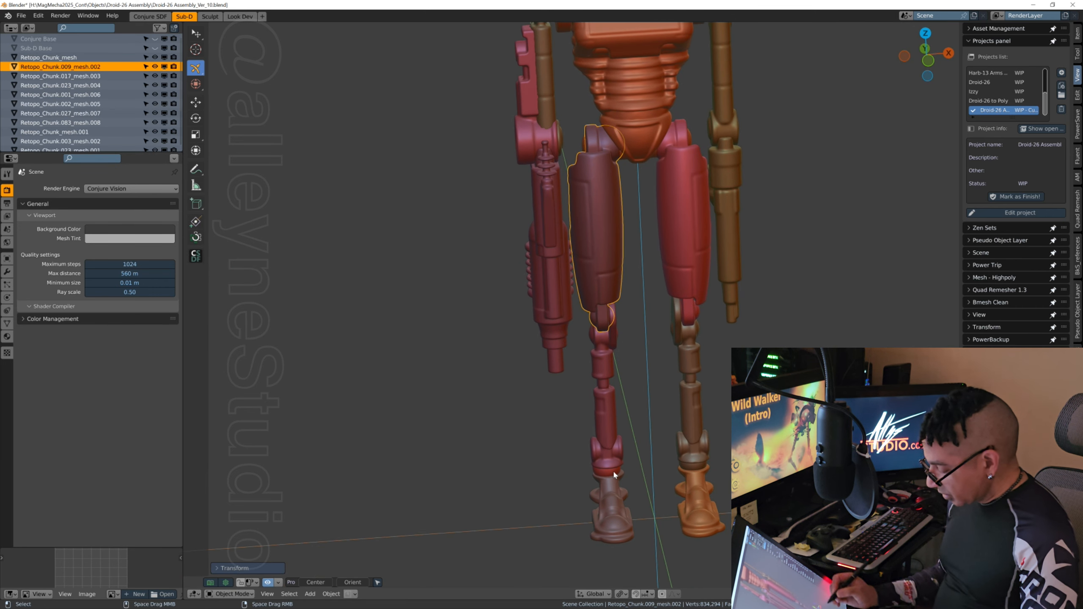
click(614, 520)
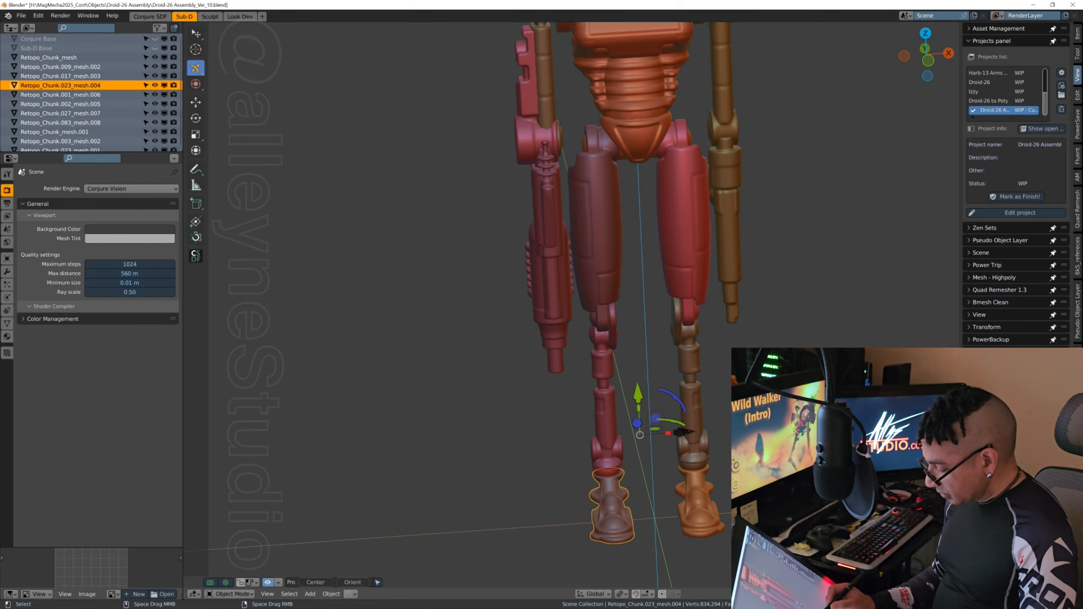
drag(686, 436, 685, 437)
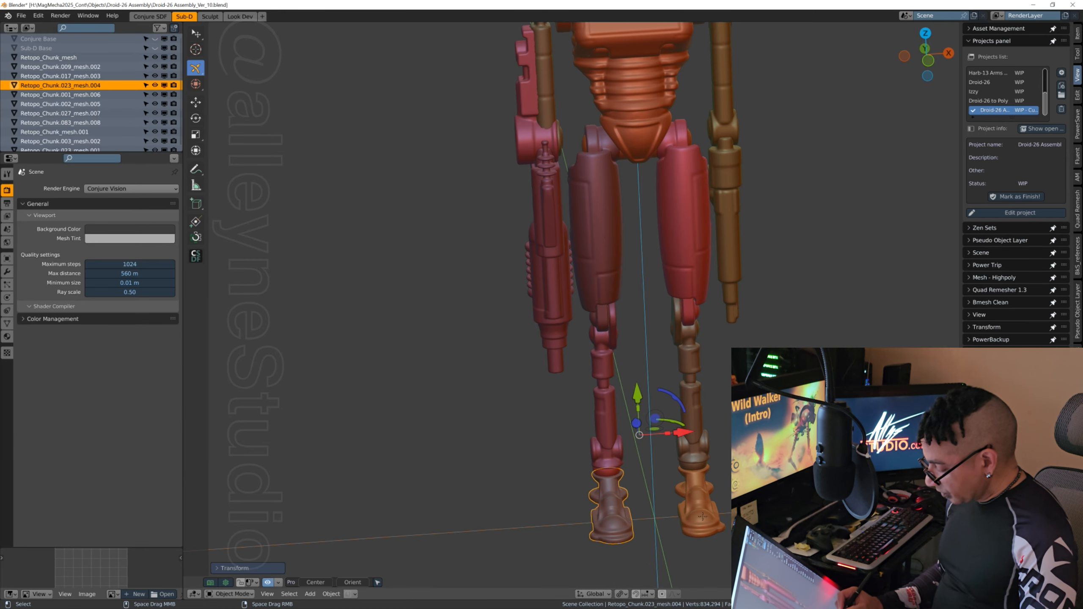
scroll(779, 339, down, 2)
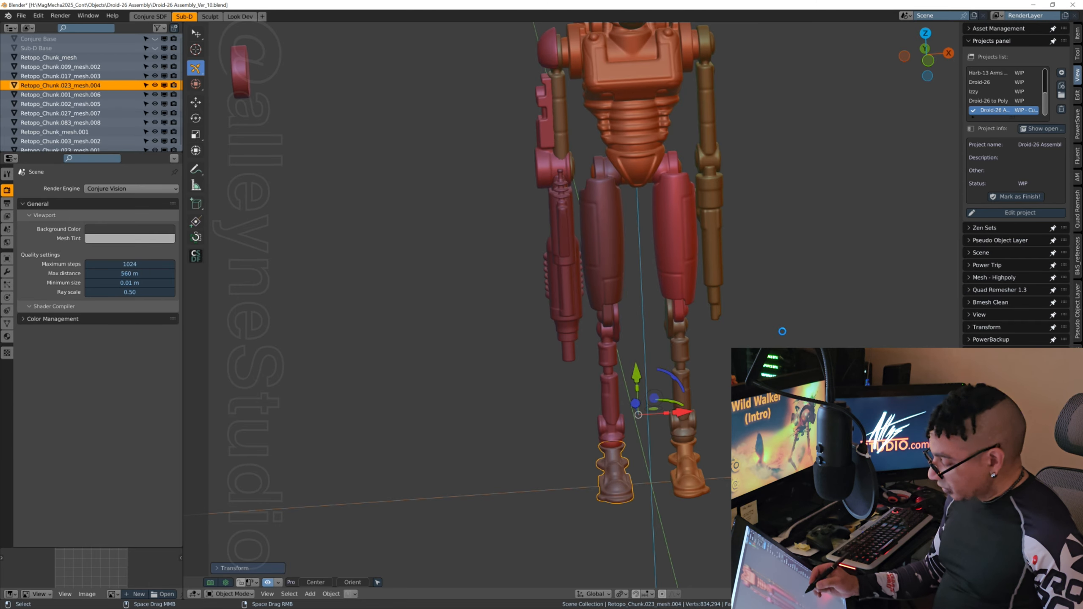
key(ctrl+alt+s)
Step: Delete the leftover red disc floating beside the droid's head
middle_drag(778, 301, 722, 359)
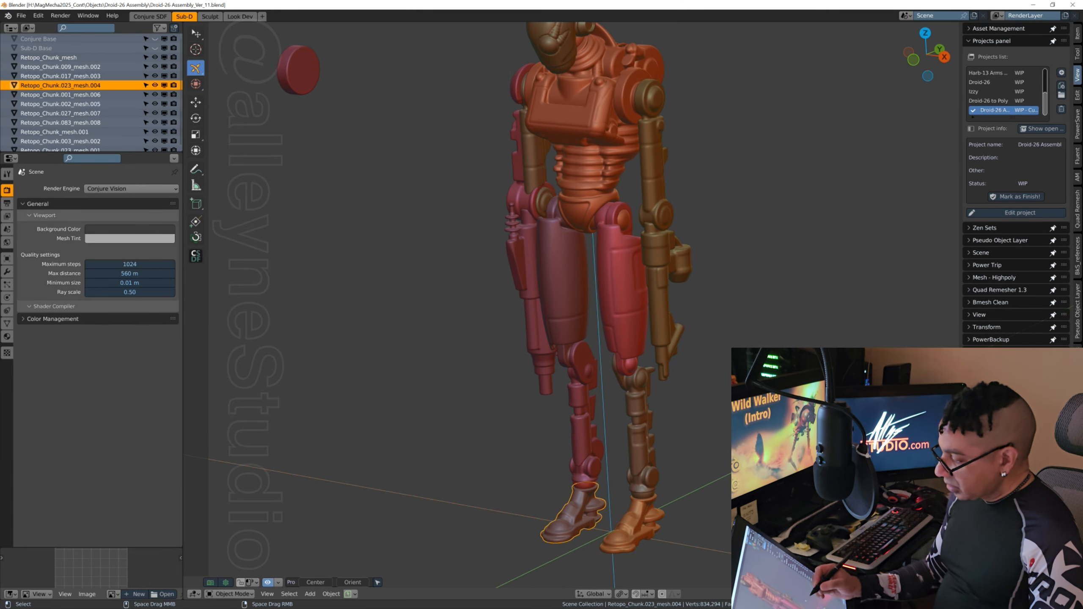
click(298, 73)
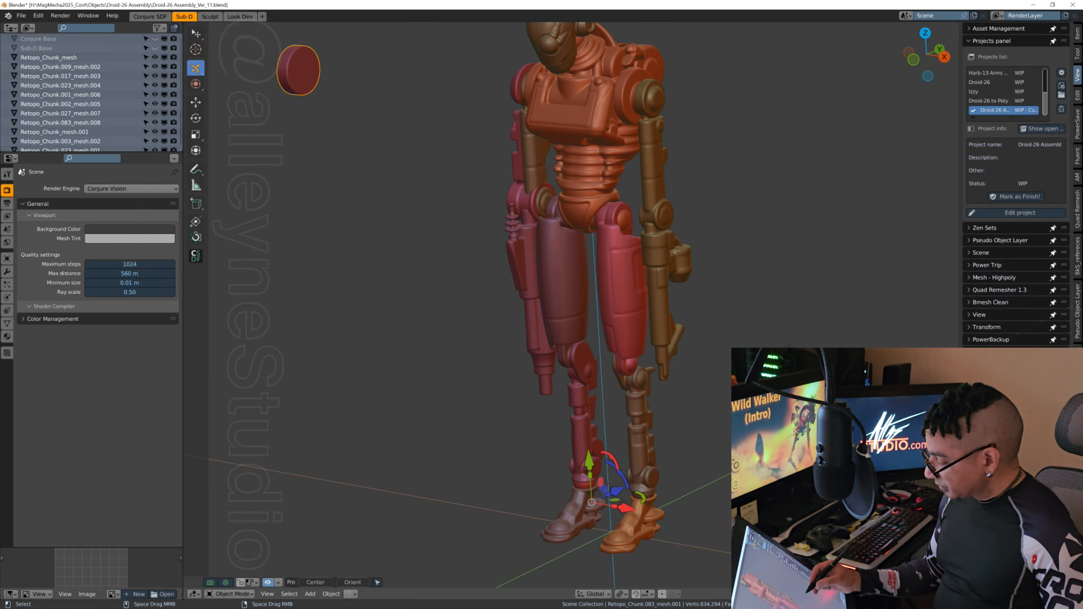
key(Delete)
middle_drag(722, 287, 717, 340)
scroll(721, 365, down, 1)
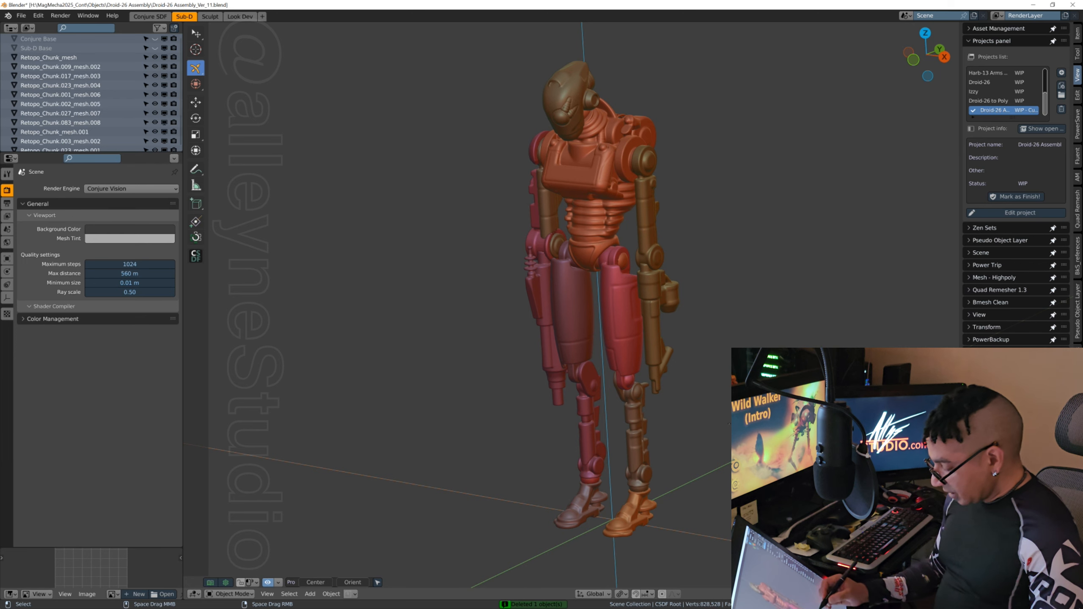
mouse_move(728, 423)
middle_down()
mouse_move(705, 422)
mouse_move(753, 424)
mouse_move(732, 425)
middle_up()
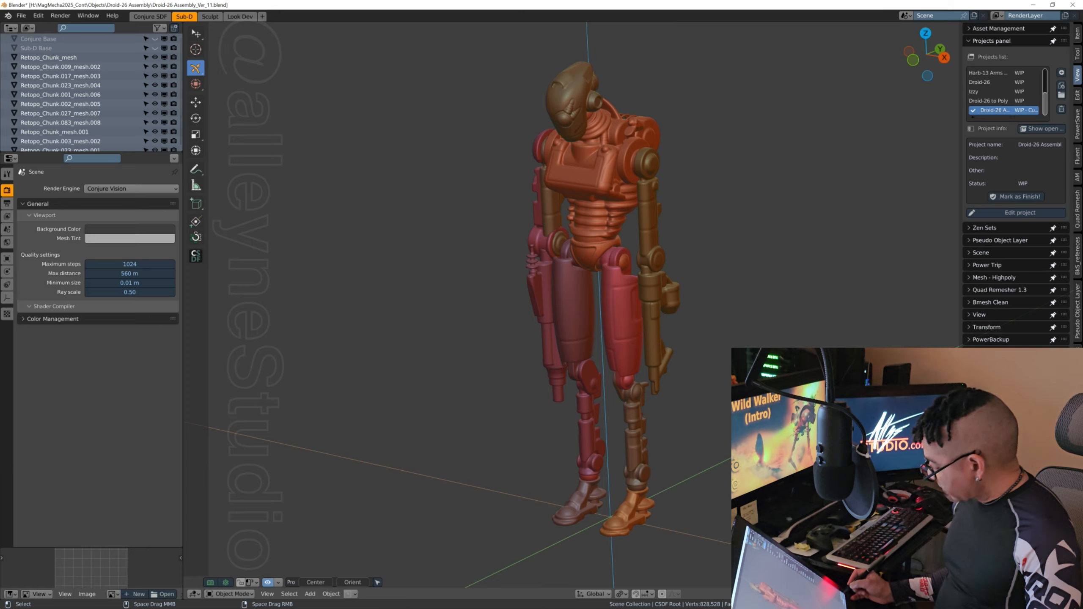
Step: Set the viewport shading to the glossy red matcap and show all droid parts in one uniform colour
click(946, 452)
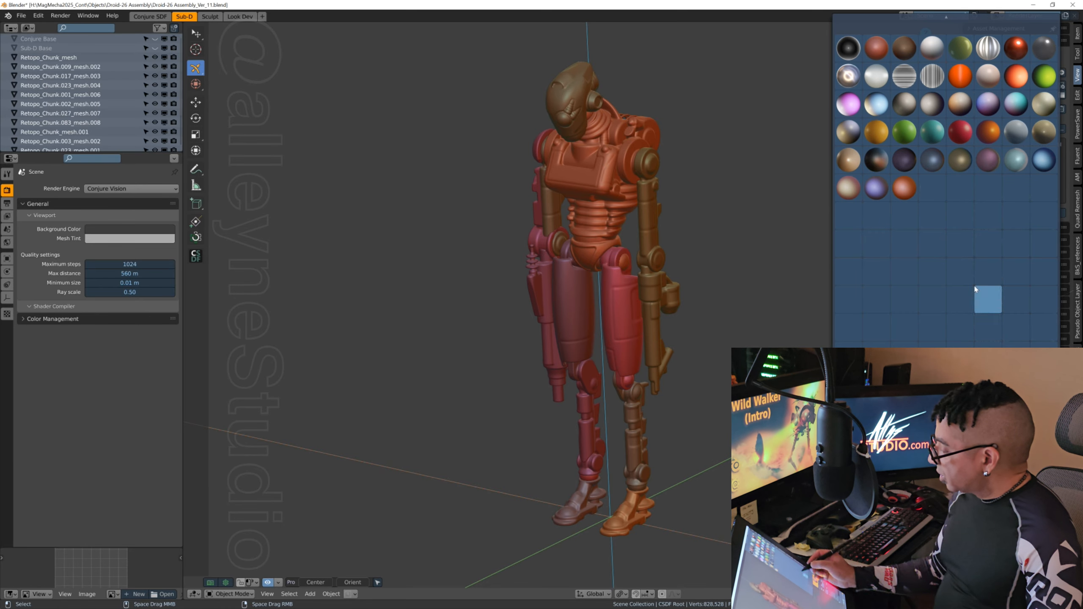
click(1016, 48)
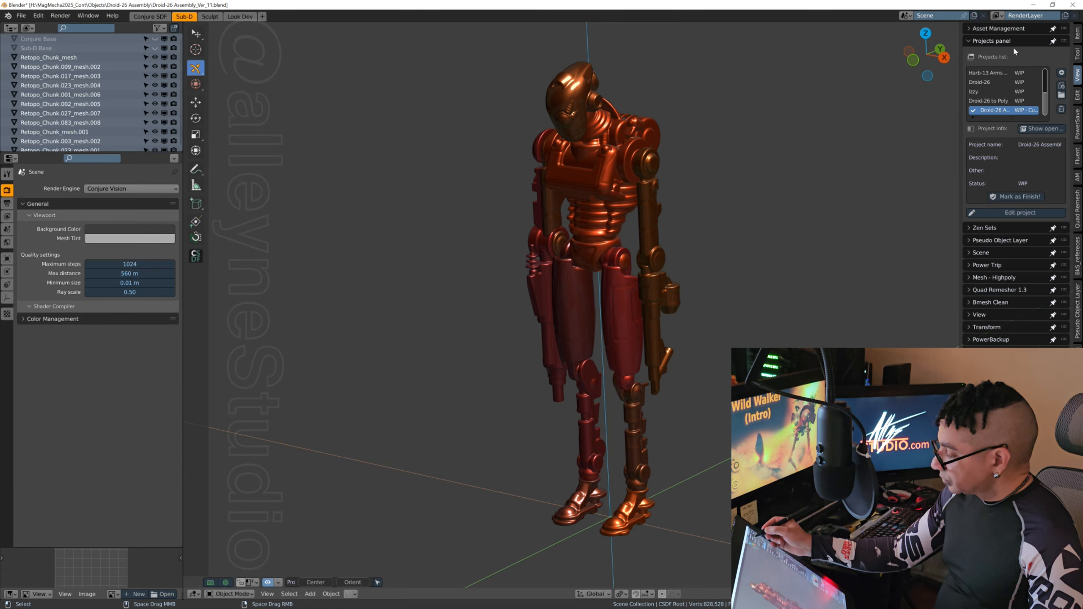
middle_drag(708, 294, 769, 286)
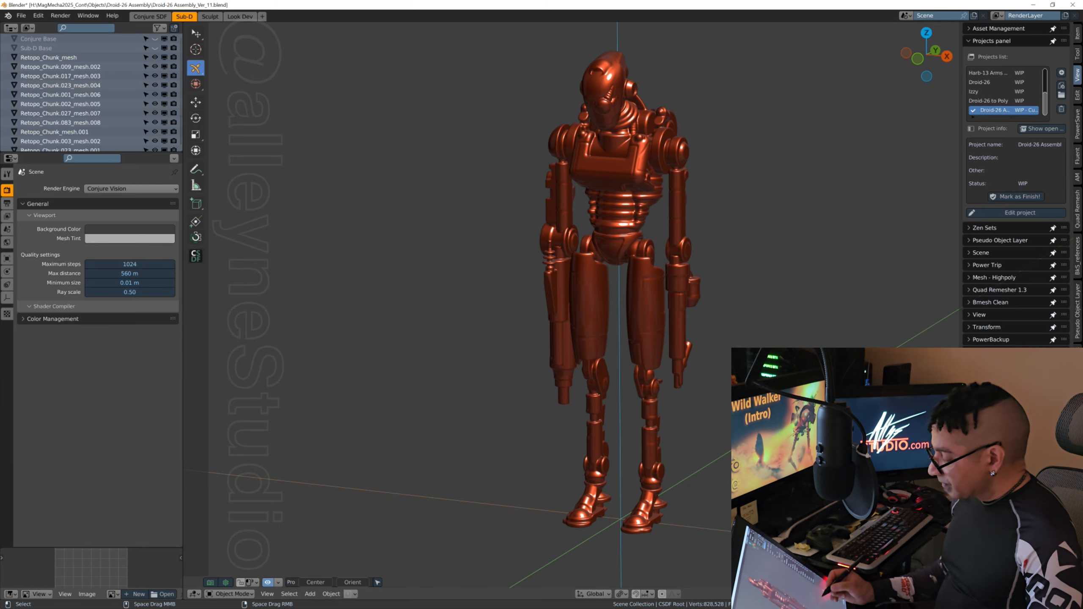
middle_drag(725, 338, 661, 368)
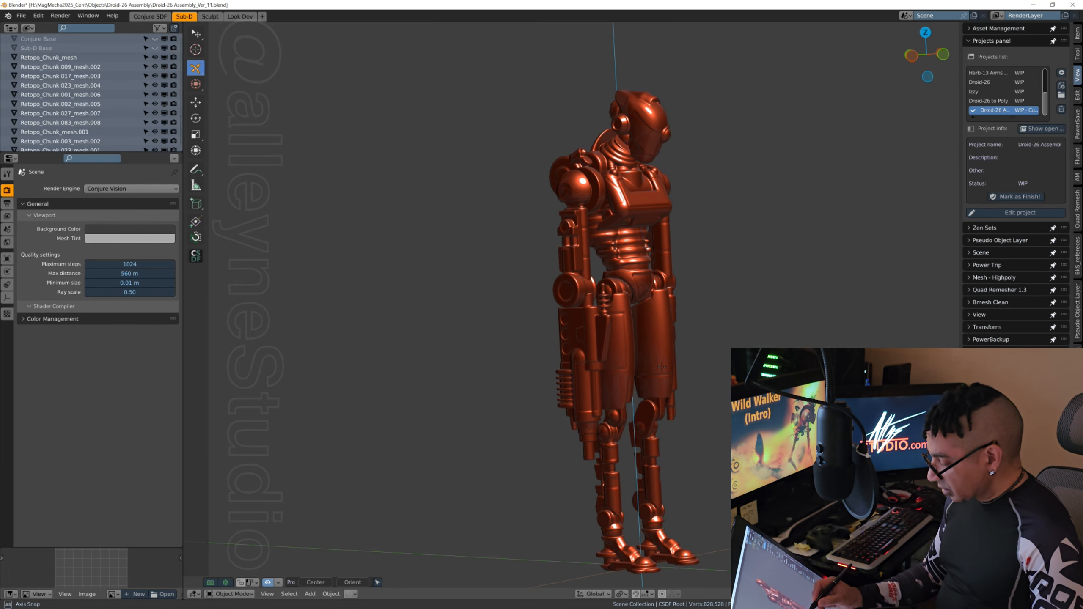
Step: Duplicate the ball joint sphere at the ankle and move the copy straight up along Z to head height
click(657, 524)
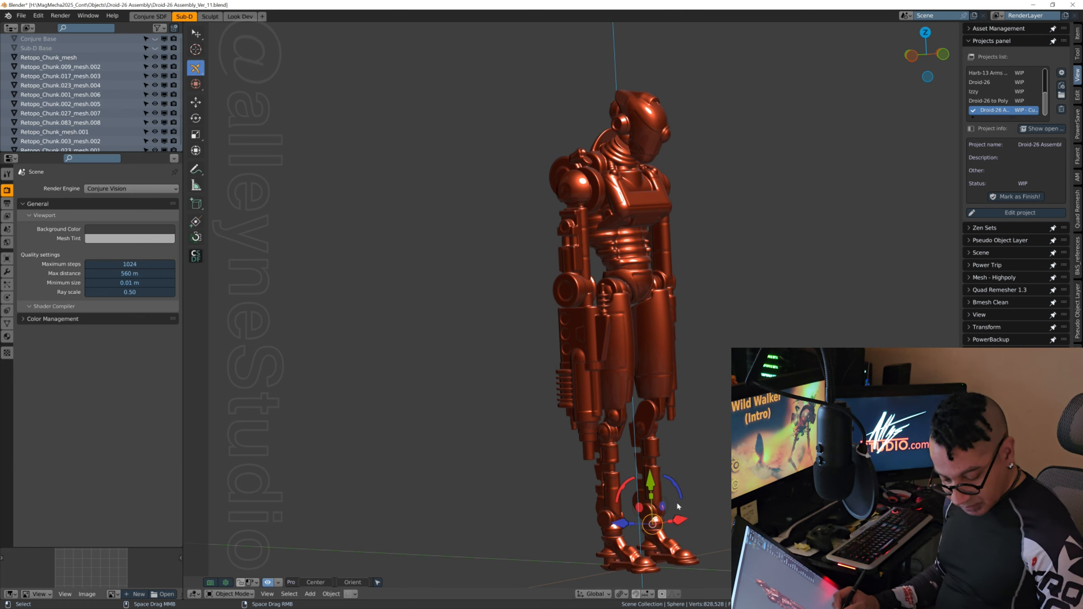
key(shift+d)
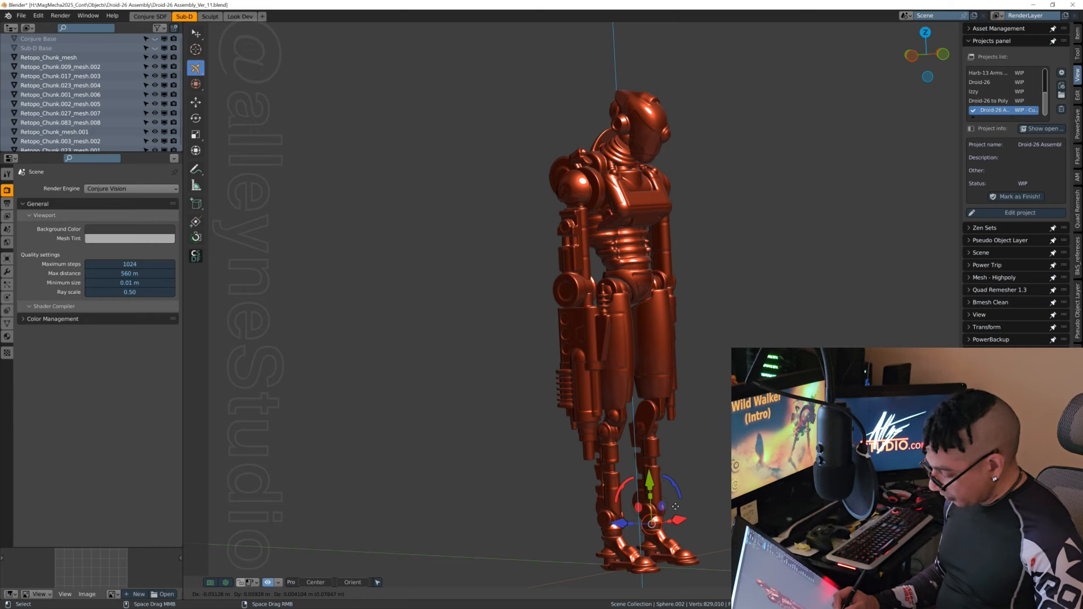
key(z)
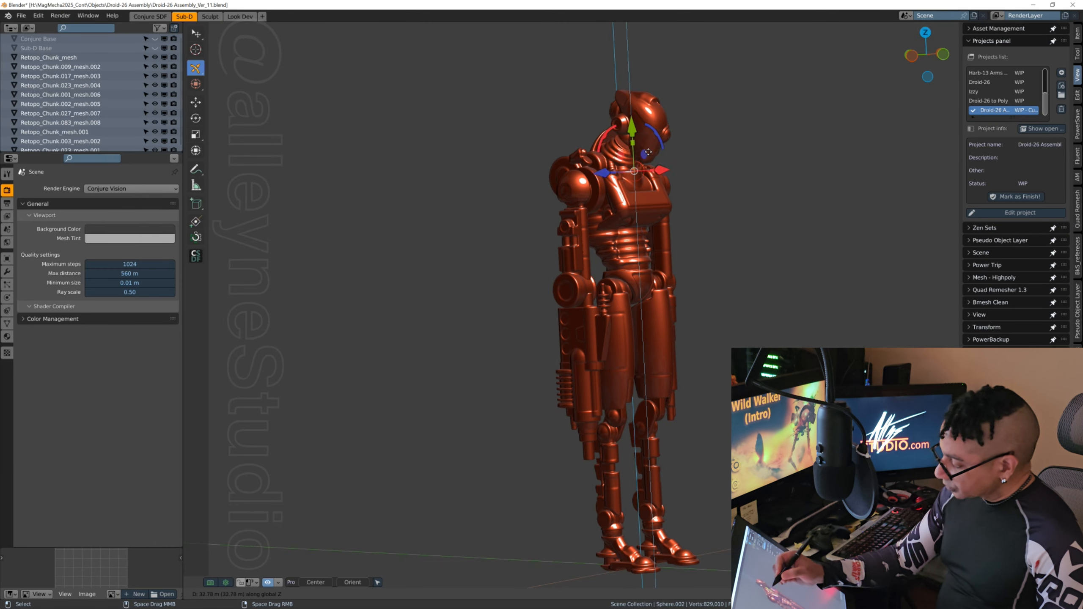
click(648, 124)
Step: Position the duplicated ball between head and neck at about X 0.36 m, Y -0.93 m, Z 39.25 m
mouse_move(665, 305)
middle_down()
mouse_move(696, 307)
mouse_move(668, 306)
middle_up()
drag(683, 136, 657, 134)
middle_drag(571, 363, 533, 378)
ctrl+middle_drag(665, 188, 727, 383)
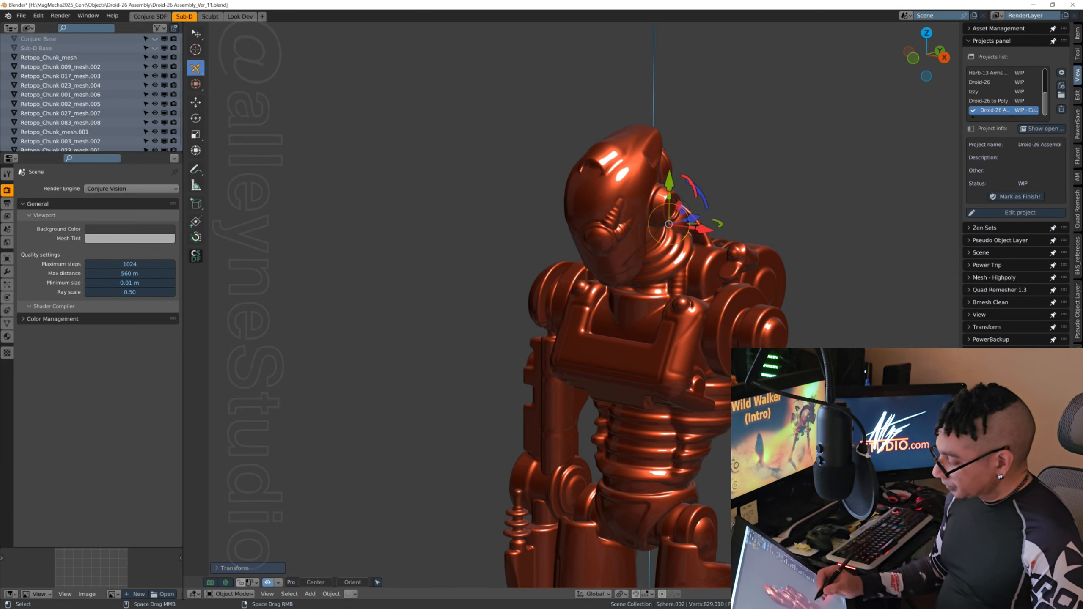
middle_drag(683, 299, 633, 297)
drag(687, 206, 651, 202)
middle_drag(714, 411, 648, 443)
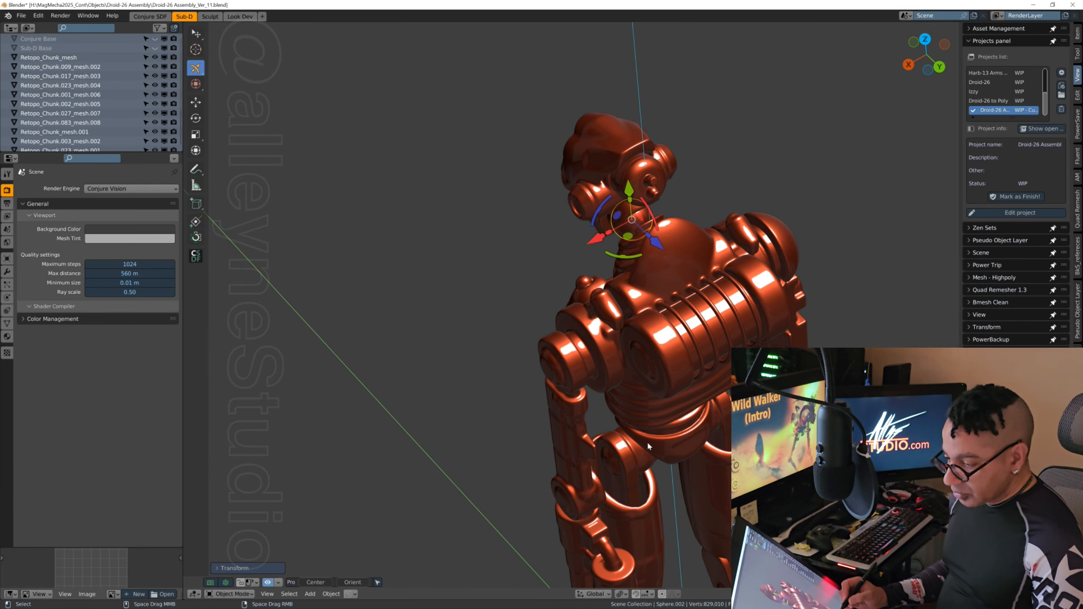
Step: Centre the neck ball by setting its X location to 0 m
click(7, 258)
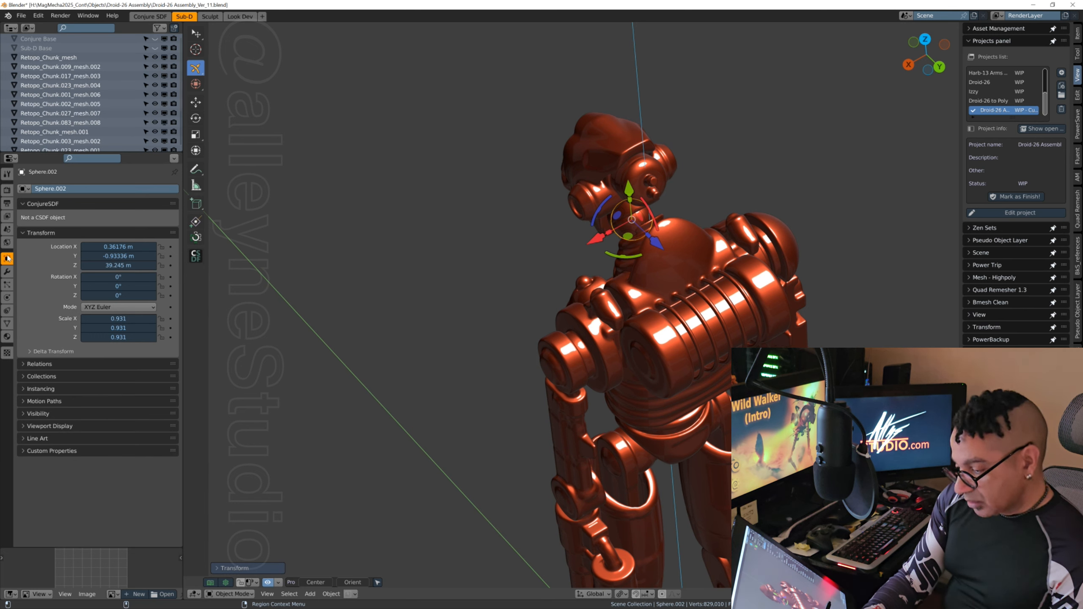
click(129, 246)
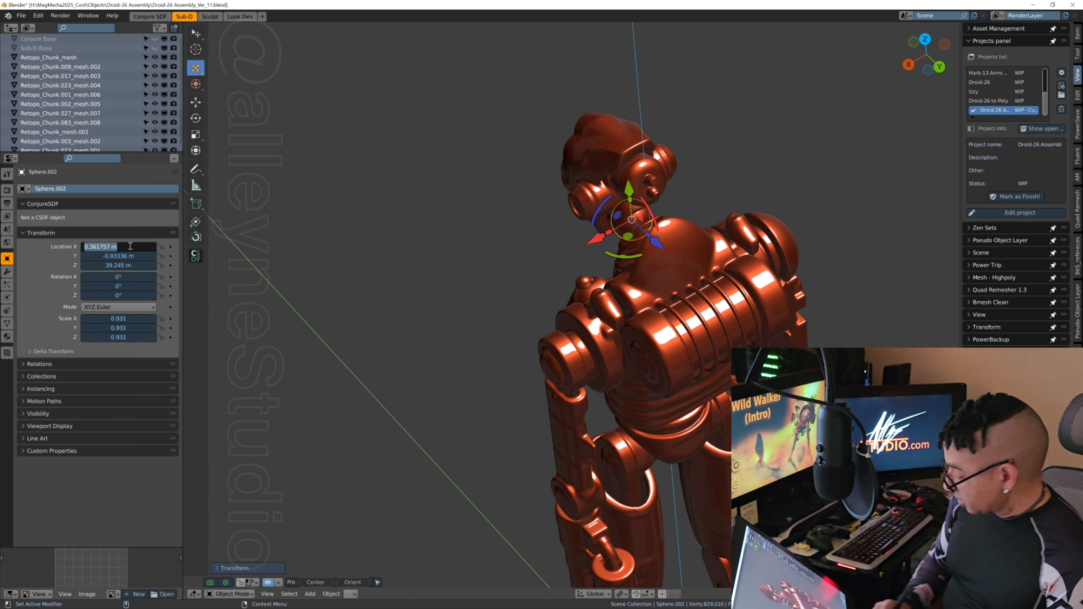
text(0)
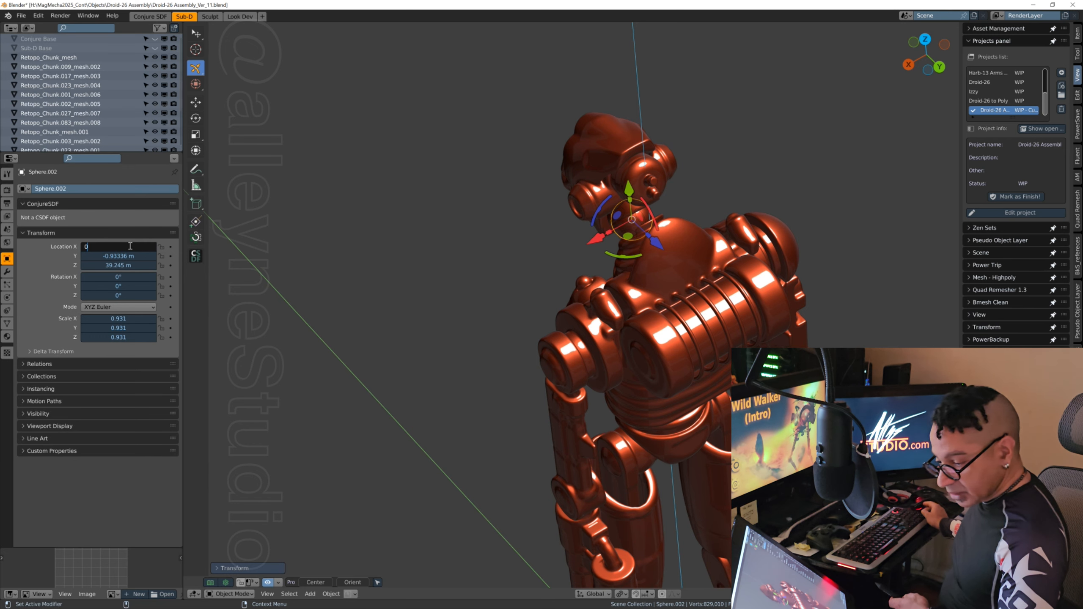
key(Return)
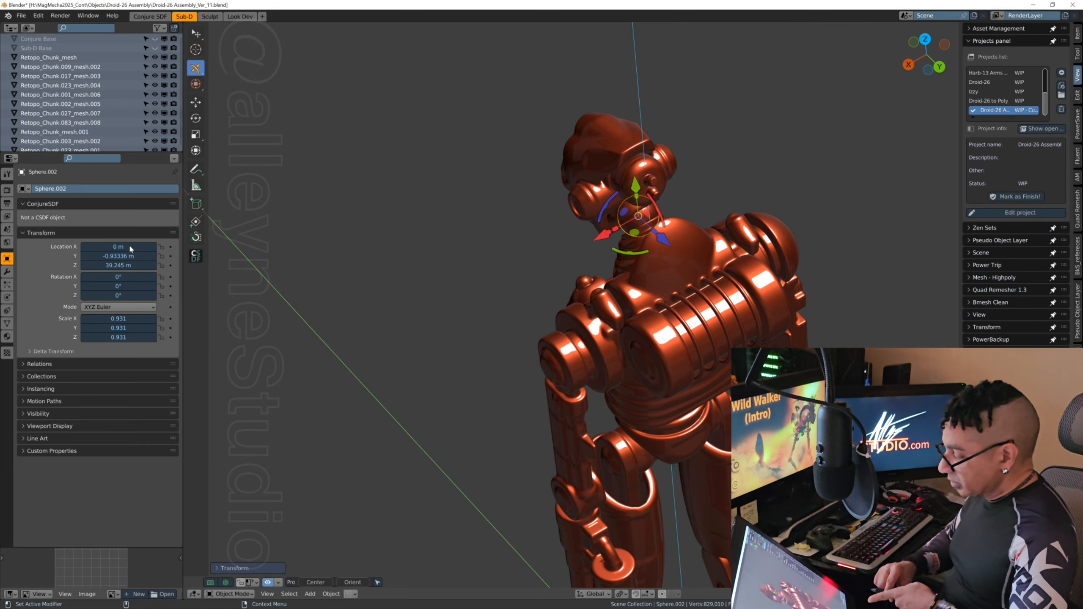
Step: Scale the neck ball up uniformly to about 1.068 so it fills the joint between head and neck
middle_drag(590, 469, 777, 296)
middle_drag(561, 349, 589, 393)
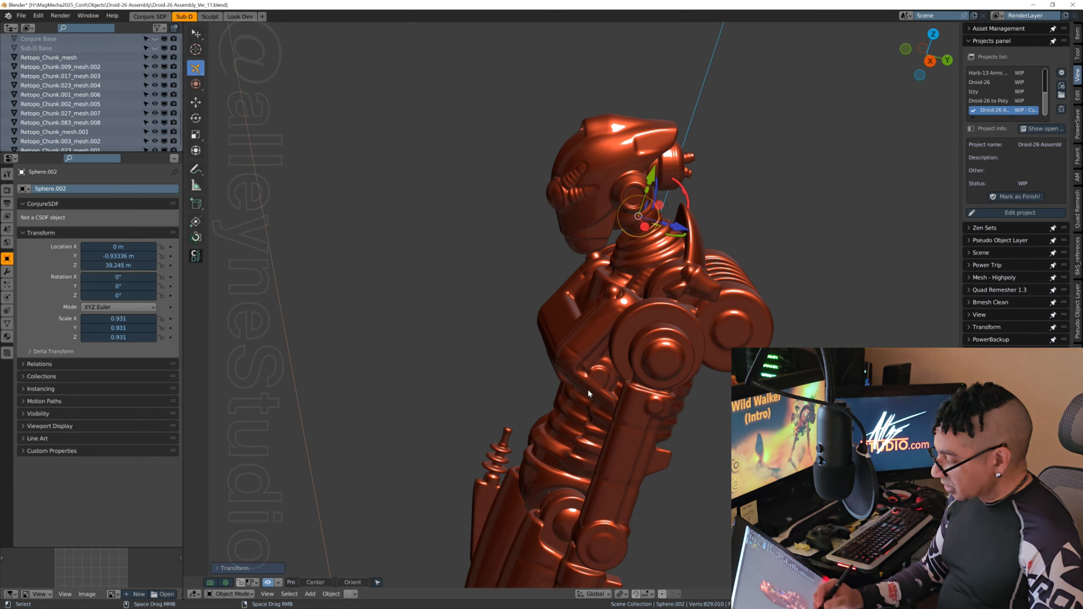
click(196, 135)
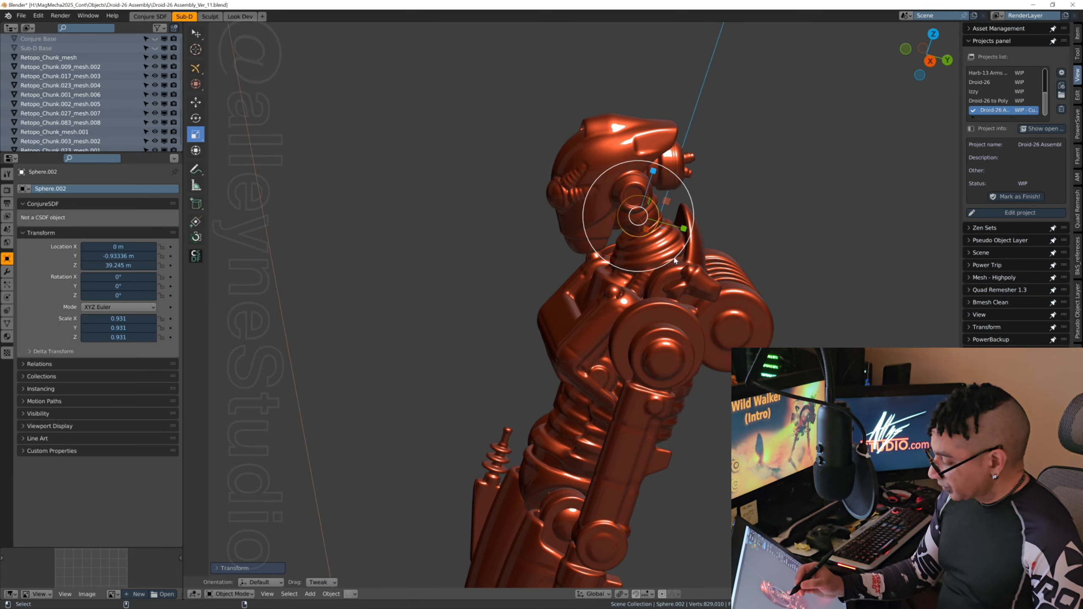
drag(675, 261, 678, 262)
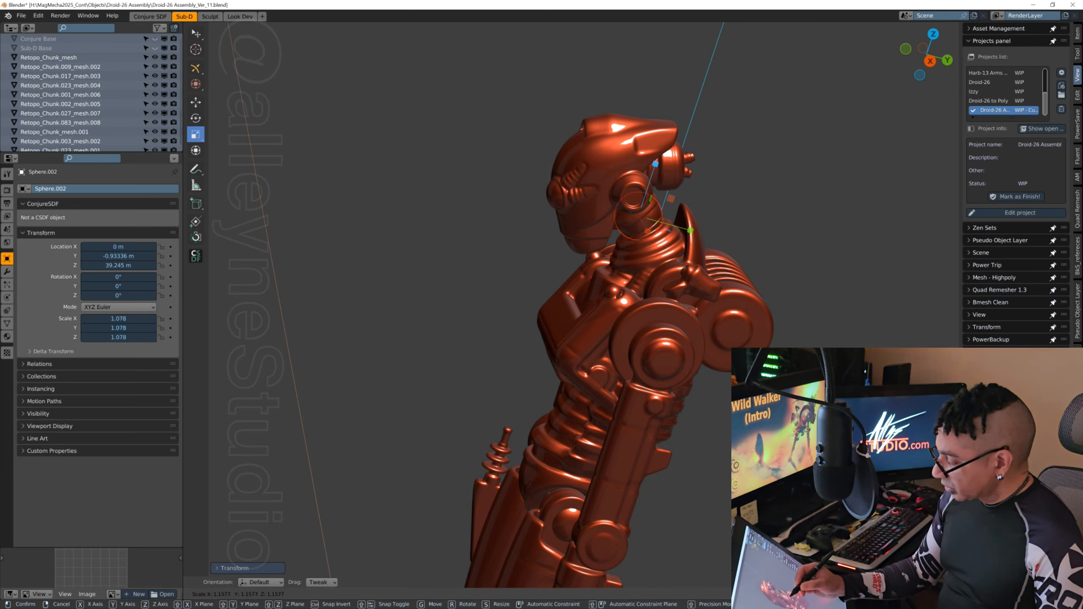
drag(683, 269, 682, 266)
click(786, 347)
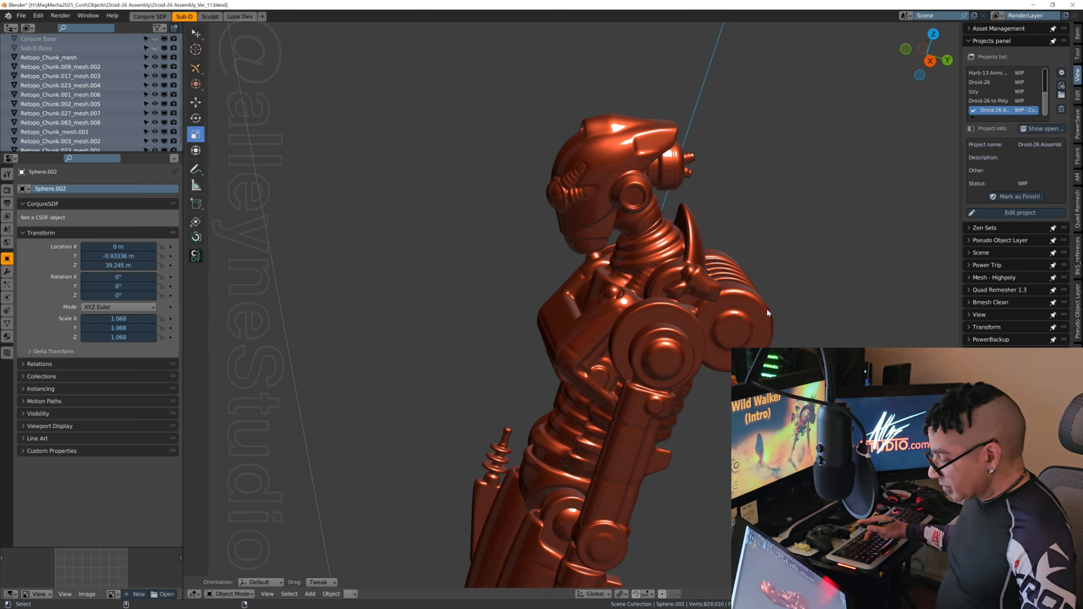
Step: Shift the neck ball slightly forward and down to about Y -0.99 m, Z 39.15 m
click(196, 69)
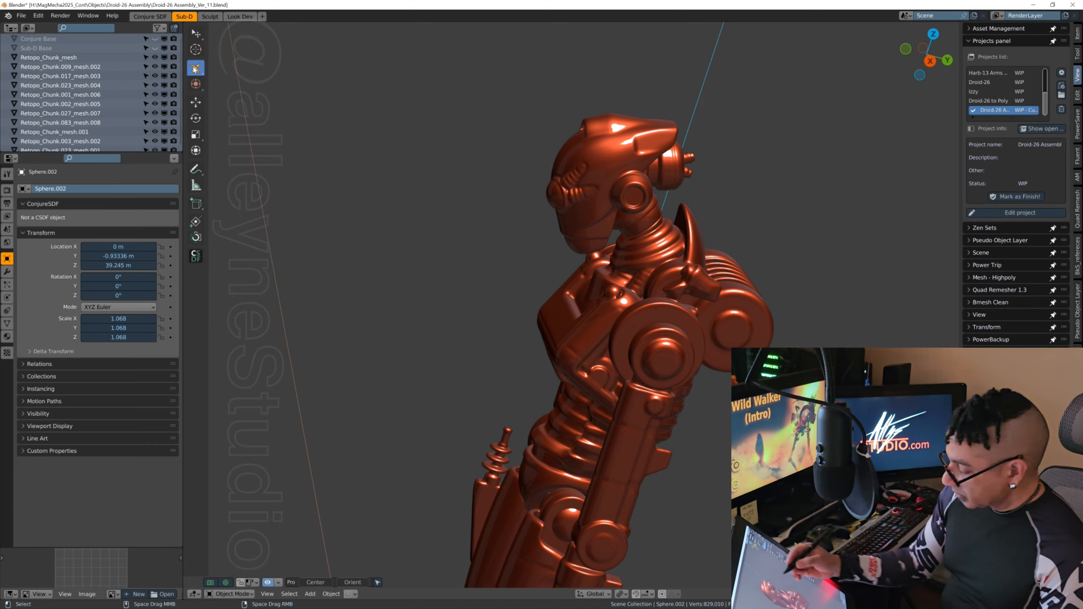
middle_drag(724, 409, 691, 432)
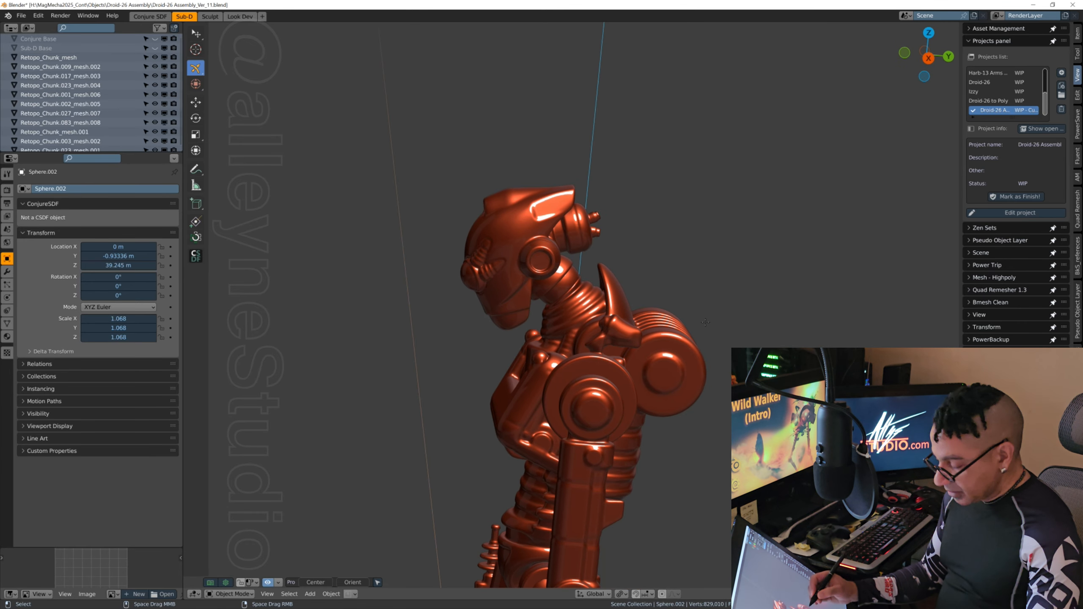
scroll(705, 321, up, 3)
middle_drag(555, 430, 601, 284)
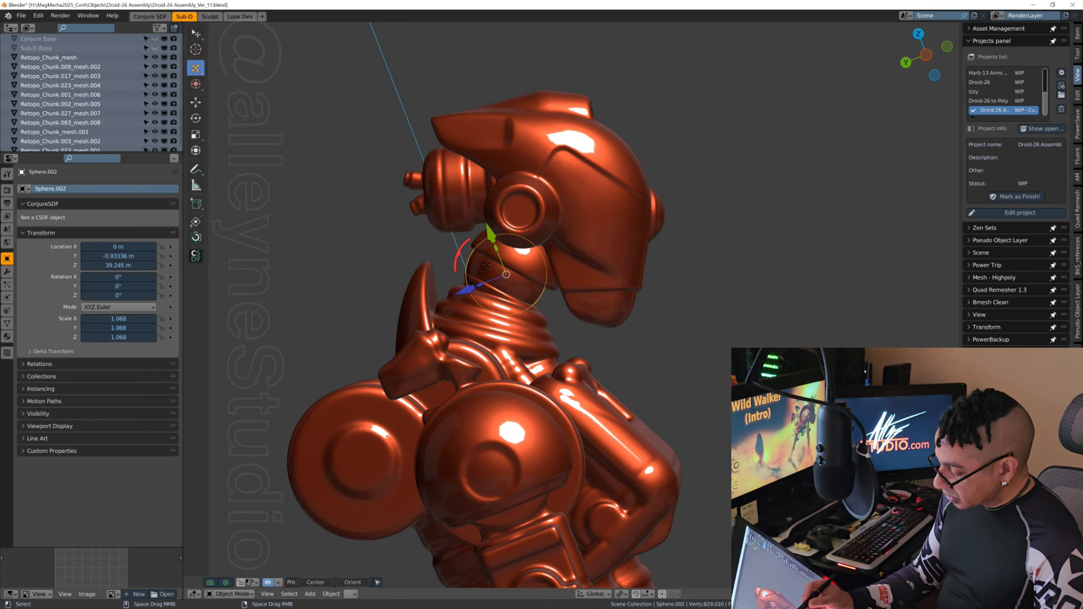
drag(486, 264, 489, 268)
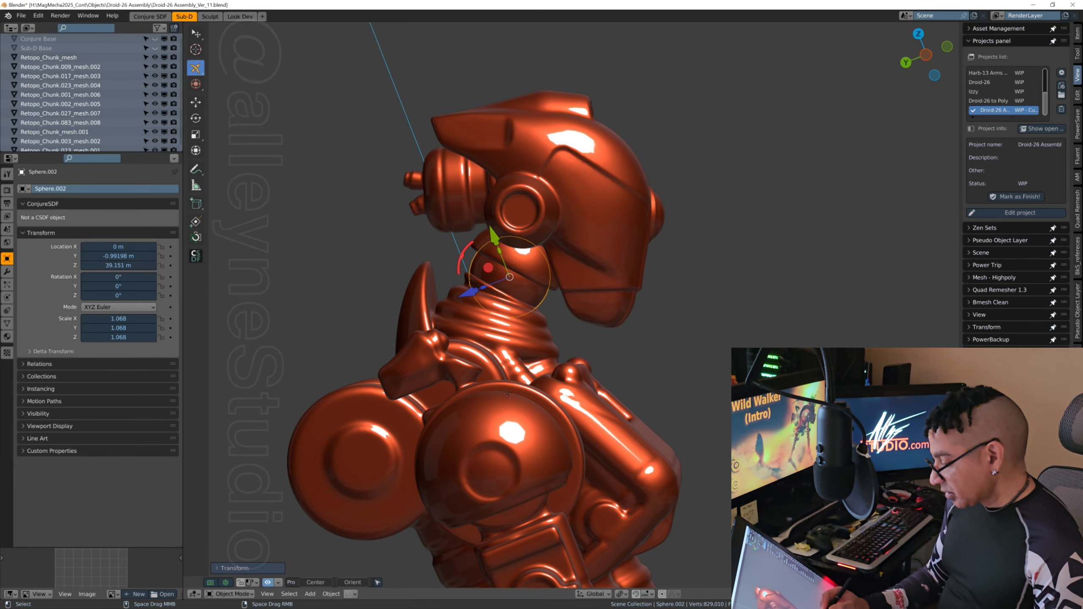
Step: Select the head mesh and examine its fit on the neck ball, along with the droid's full side profile
middle_drag(507, 394, 688, 368)
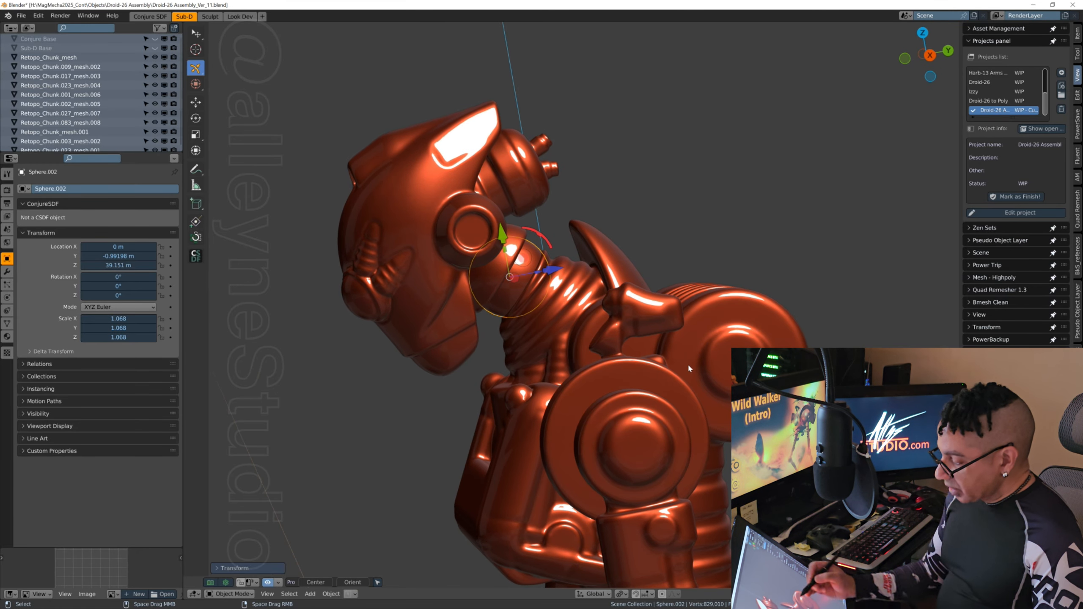
click(521, 161)
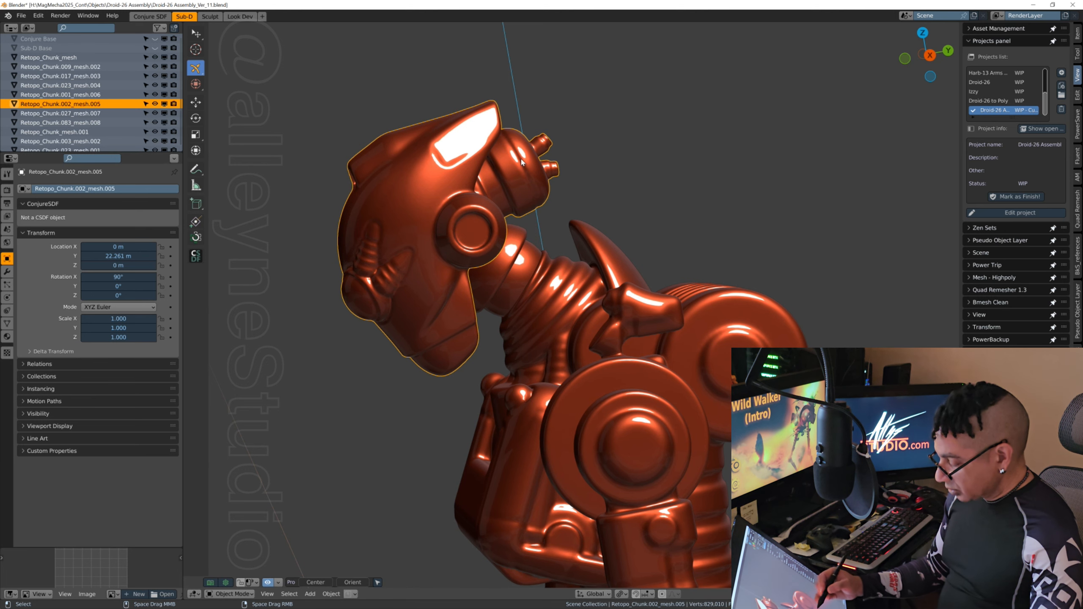
scroll(696, 386, down, 1)
scroll(697, 387, down, 4)
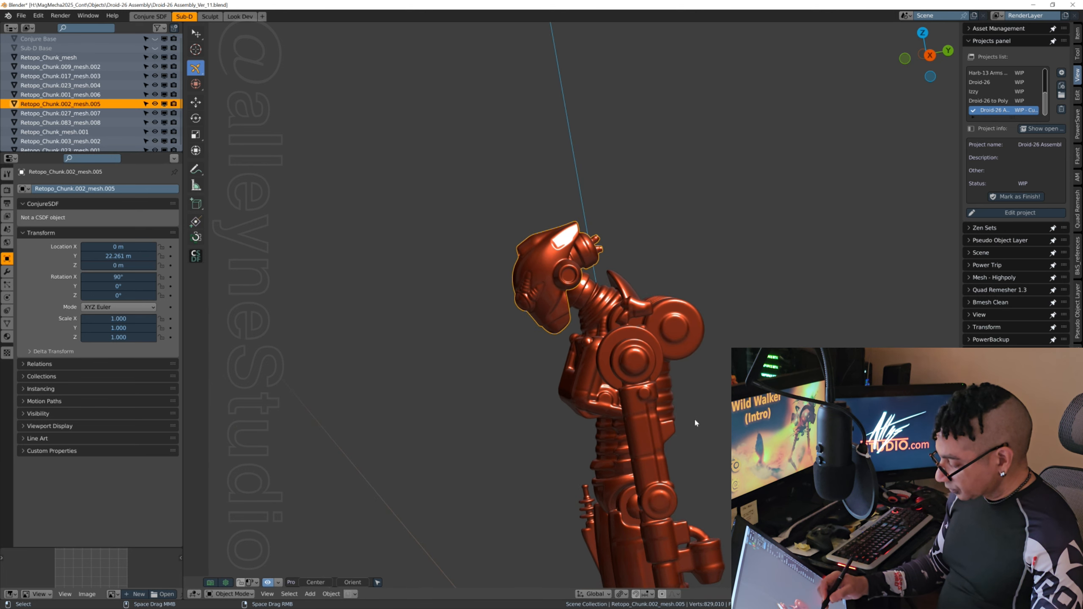
middle_drag(694, 417, 643, 234)
scroll(728, 423, down, 3)
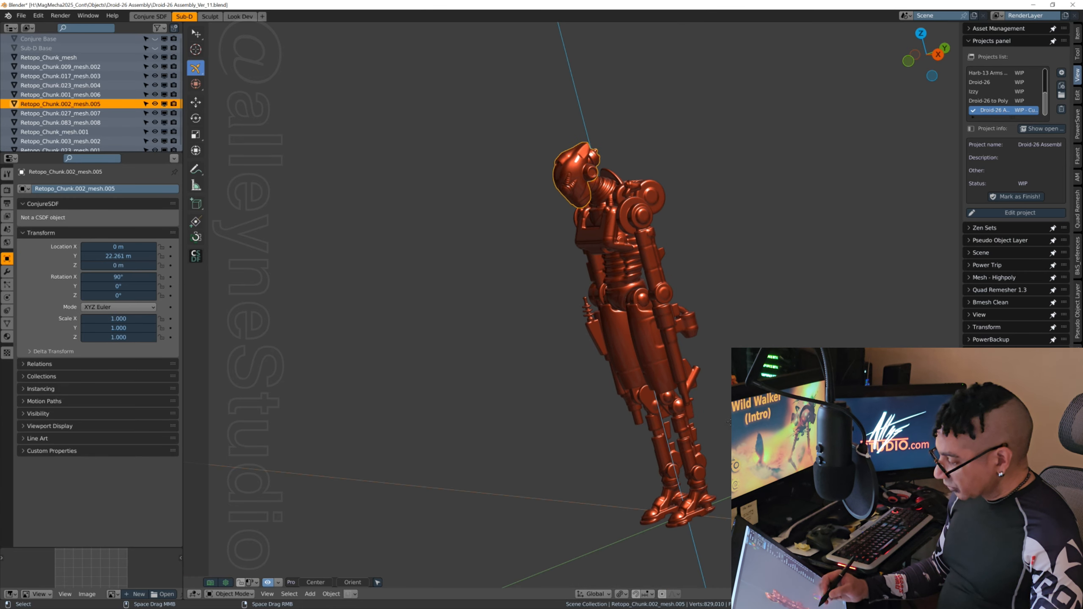
middle_drag(730, 423, 580, 430)
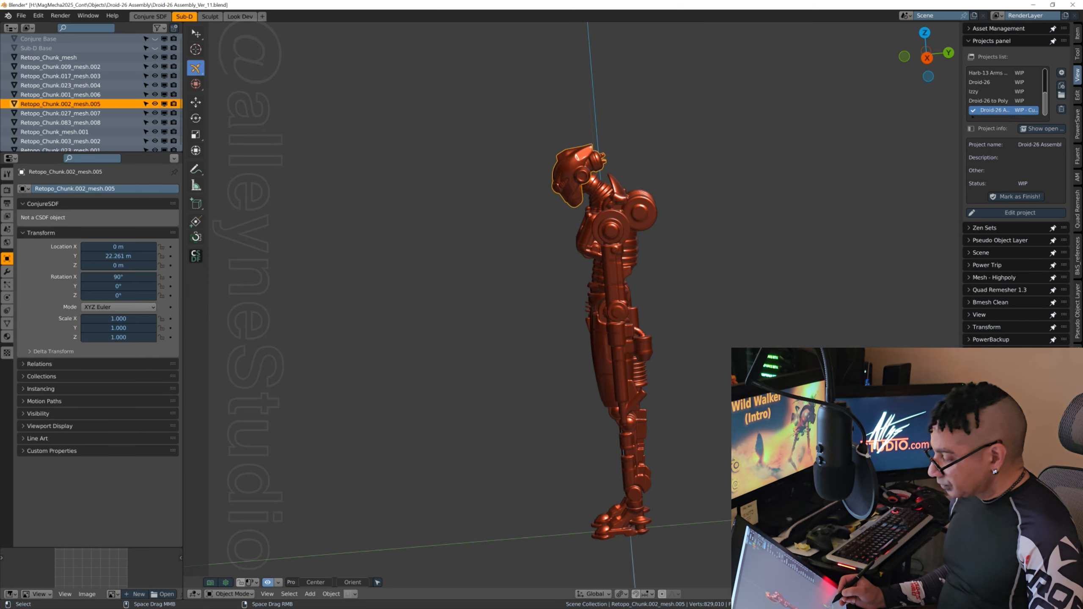
middle_drag(616, 473, 621, 467)
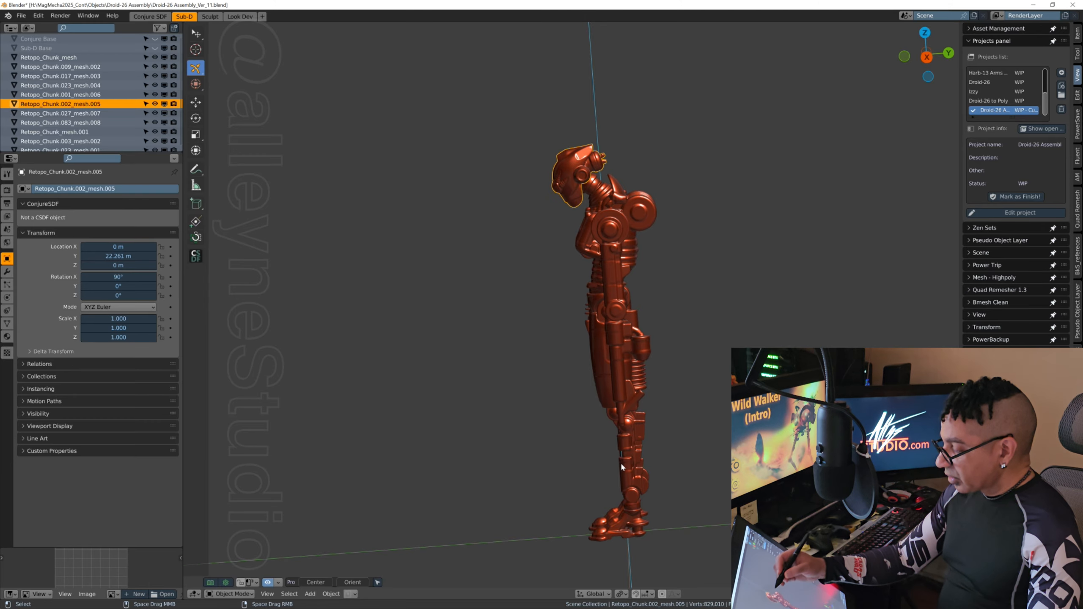
Step: Deselect the head mesh and save the assembly as the incremental version Droid-26 Assembly_Ver_12.blend
scroll(622, 468, up, 2)
scroll(625, 175, down, 2)
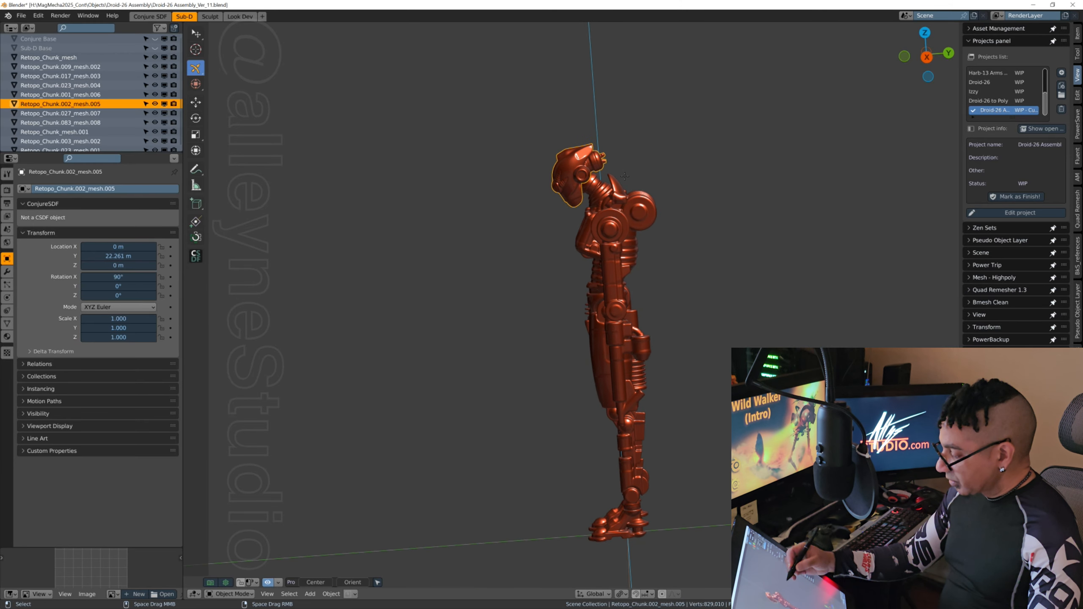
middle_drag(626, 328, 642, 328)
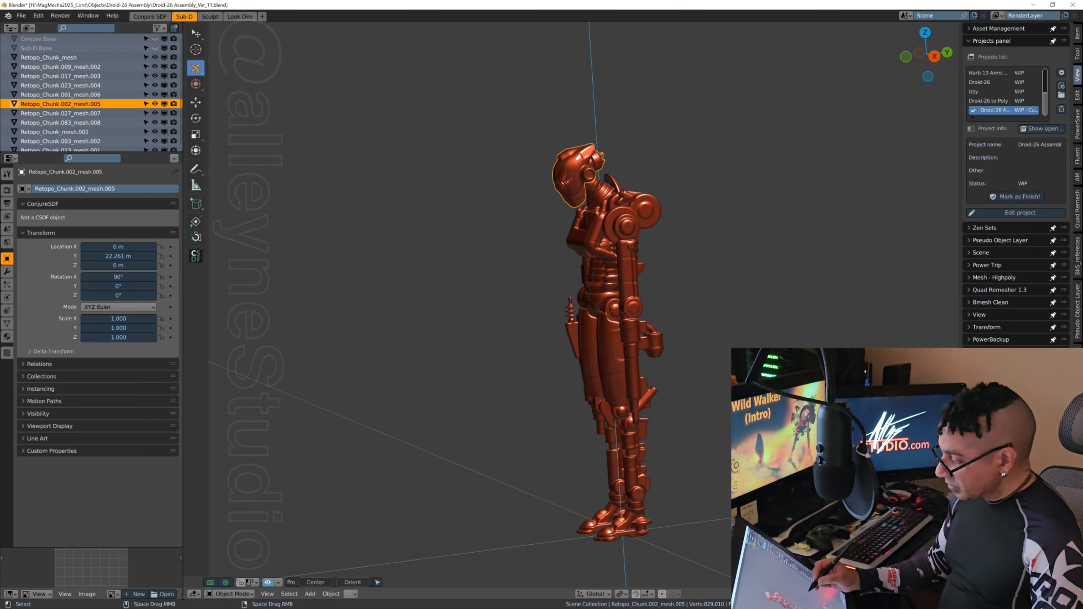
click(711, 323)
middle_drag(711, 324, 730, 323)
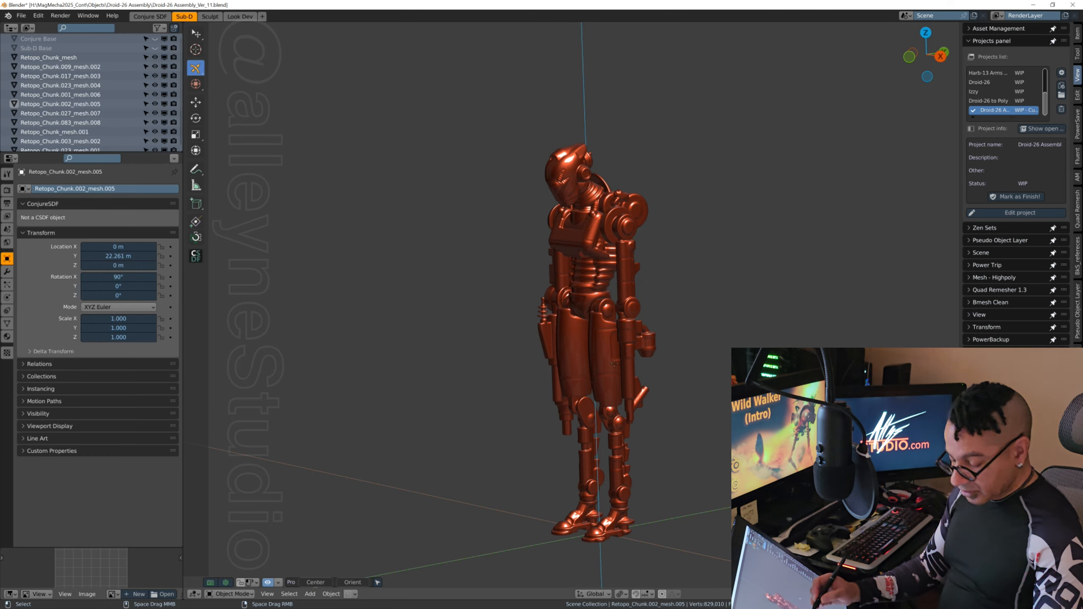
scroll(607, 360, up, 3)
shift+middle_drag(599, 372, 642, 337)
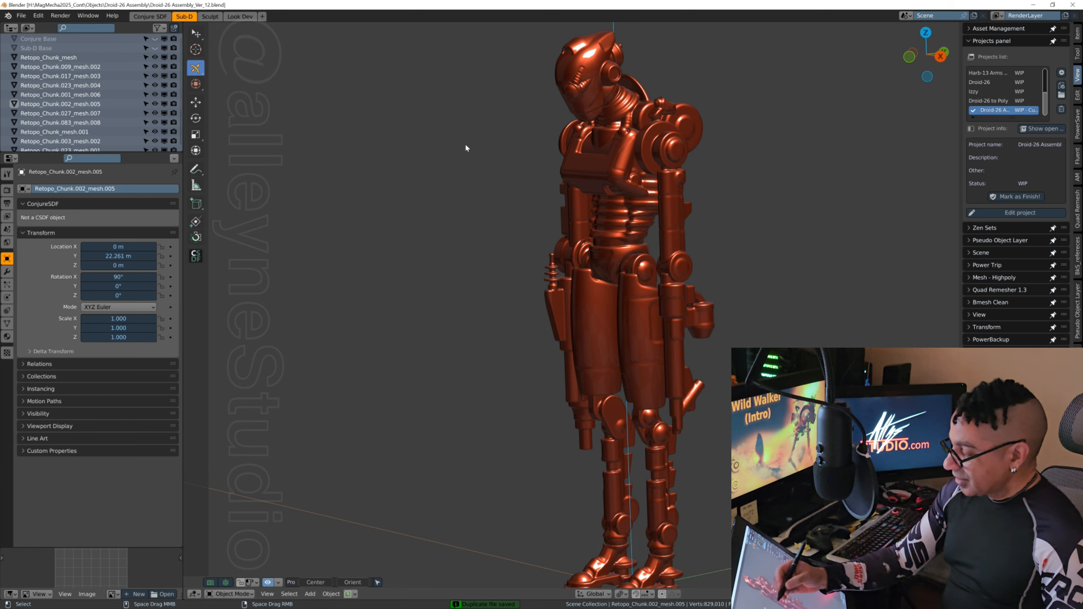
Step: Examine the complete assembled droid from the front, the side and three-quarter angles
middle_drag(631, 350, 641, 323)
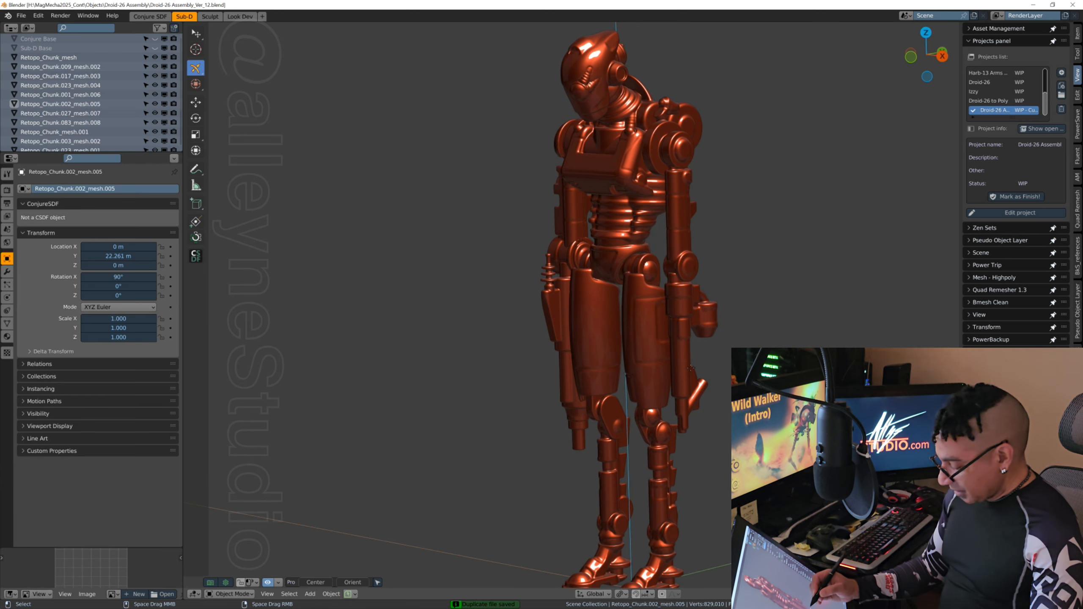
scroll(691, 369, down, 2)
middle_drag(618, 390, 694, 306)
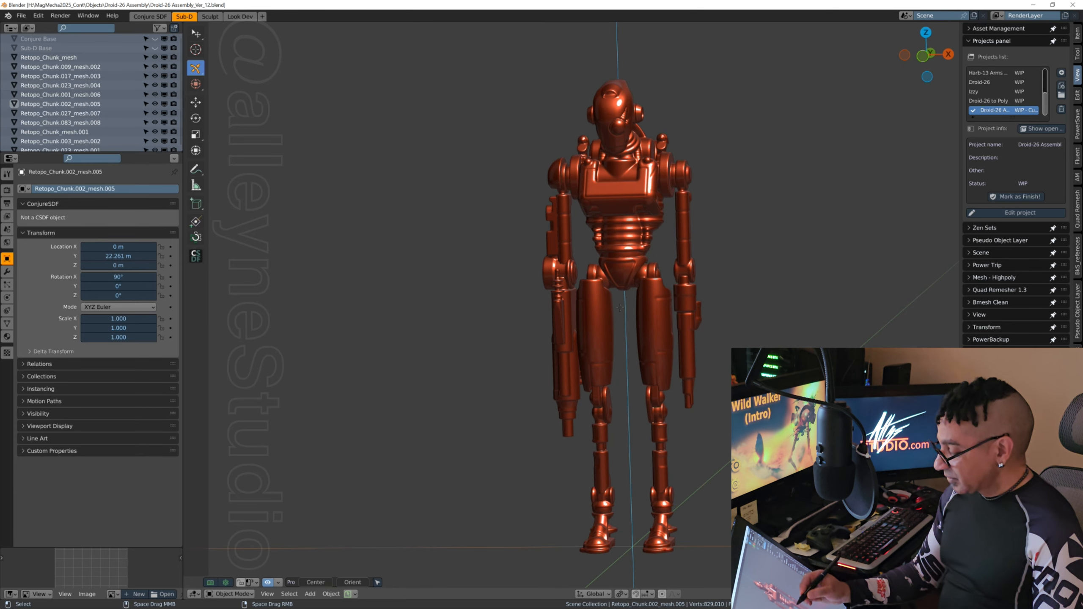
middle_drag(620, 308, 754, 334)
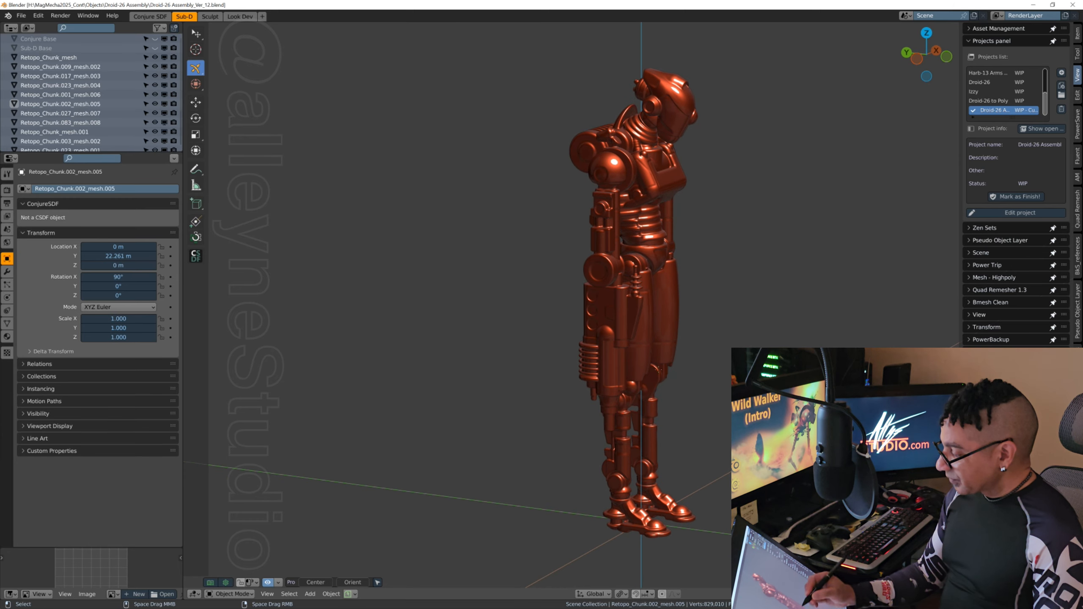
middle_drag(703, 366, 630, 340)
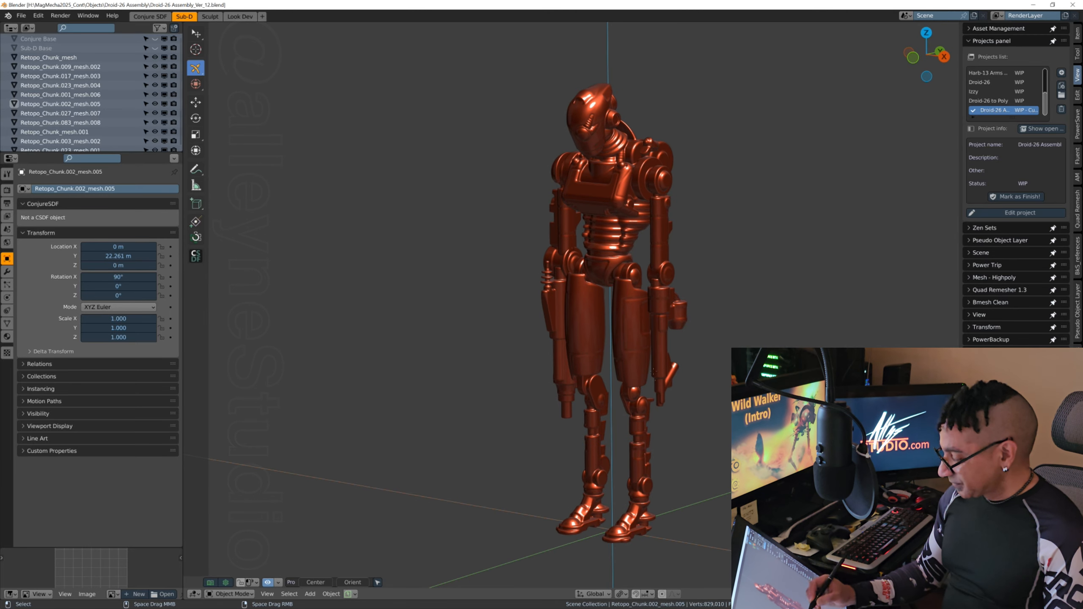
middle_drag(645, 333, 656, 332)
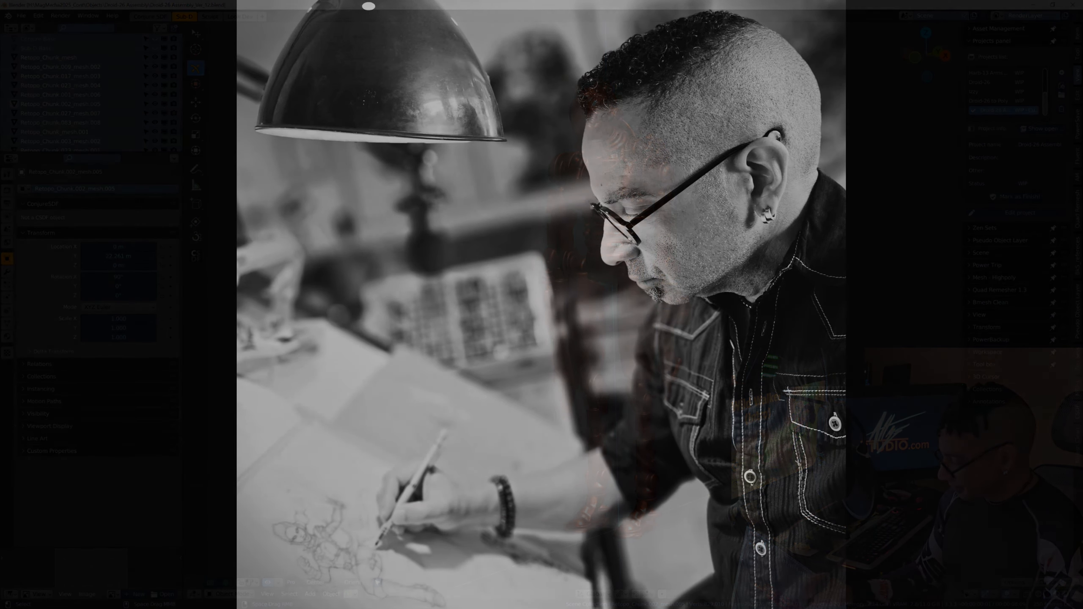